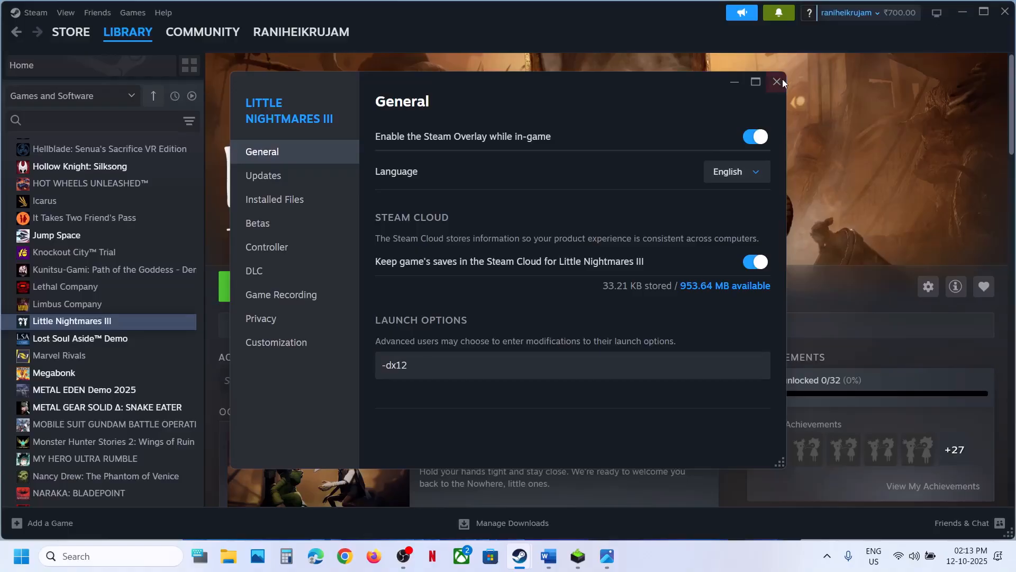
Step: Close the game's properties and copy the "-dx12 -noraytracing" launch option from Step 1 of the Word document
left_click(777, 81)
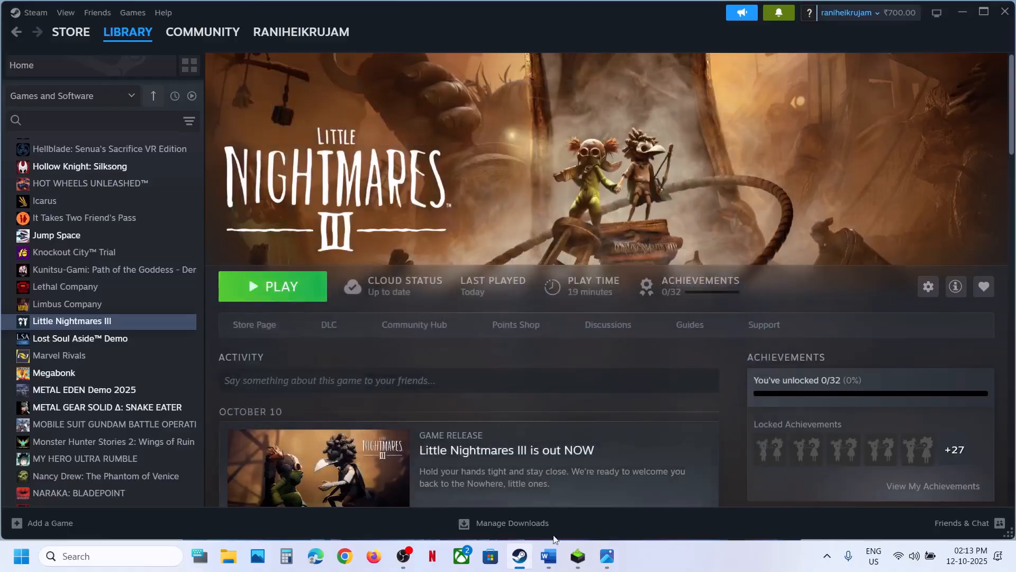
left_click(549, 555)
left_click(325, 235)
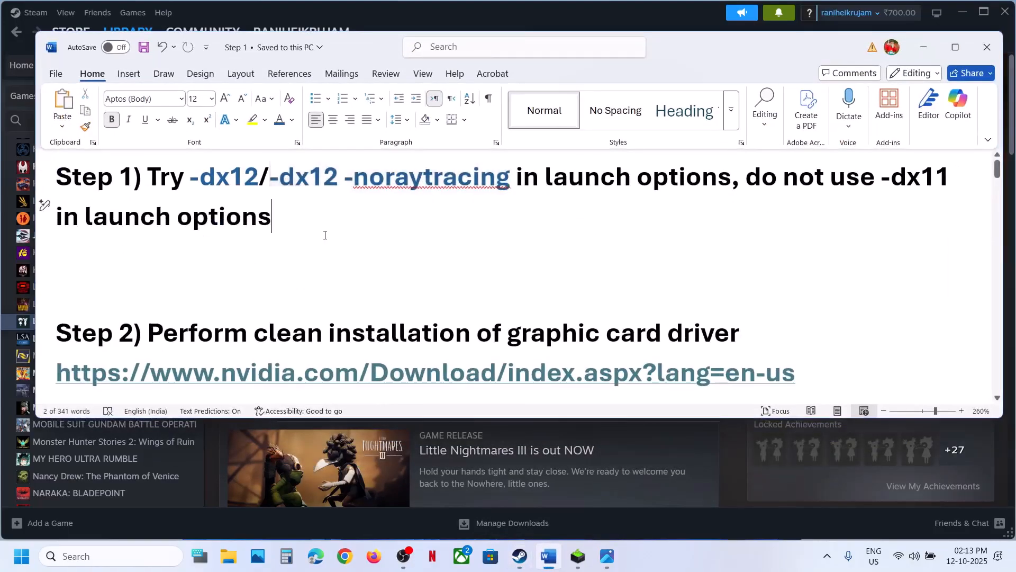
left_click_drag(270, 178, 450, 180)
key("ctrl+c")
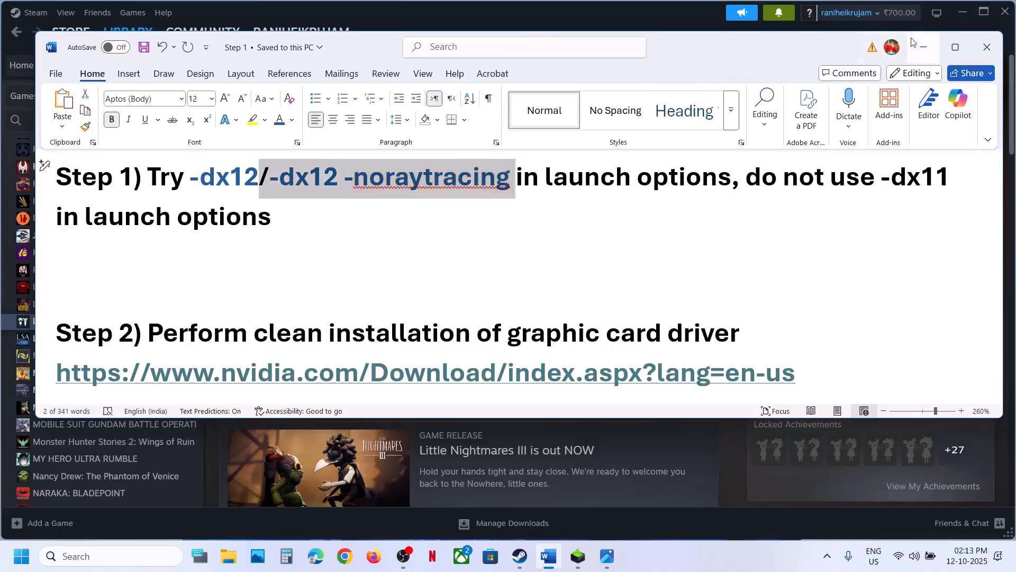
left_click(924, 47)
Step: Replace the launch options in the Little Nightmares III properties in Steam with "-dx12 -noraytracing"
right_click(120, 320)
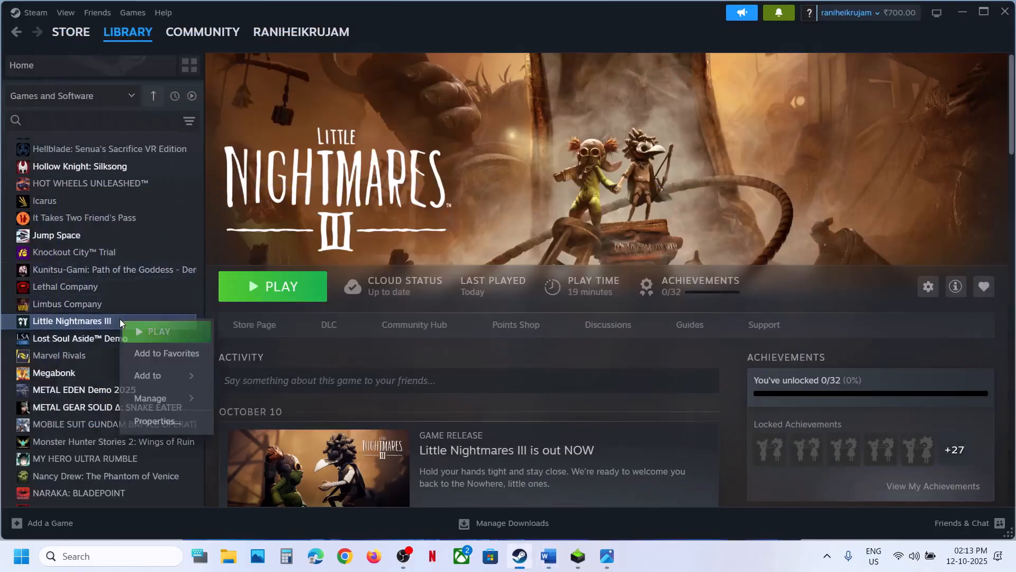
left_click(169, 421)
left_click(465, 364)
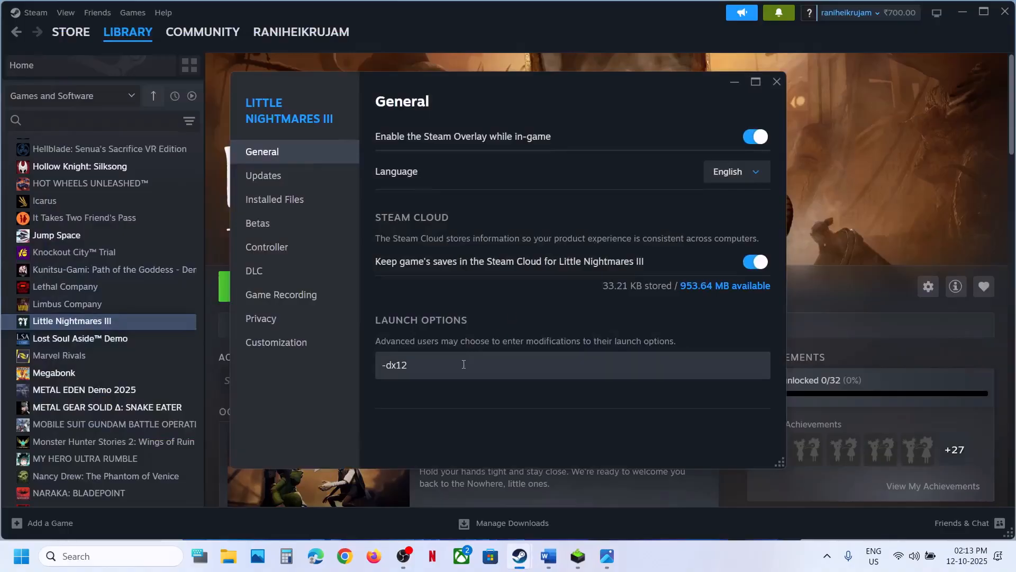
key("ctrl+a")
key("ctrl+v")
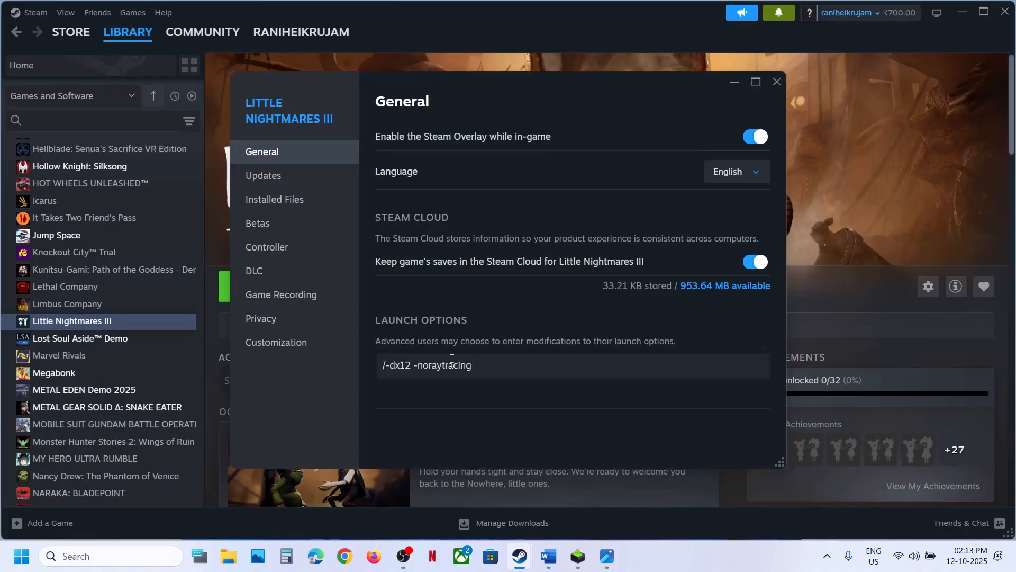
left_click(389, 365)
key("BackSpace")
left_click(489, 406)
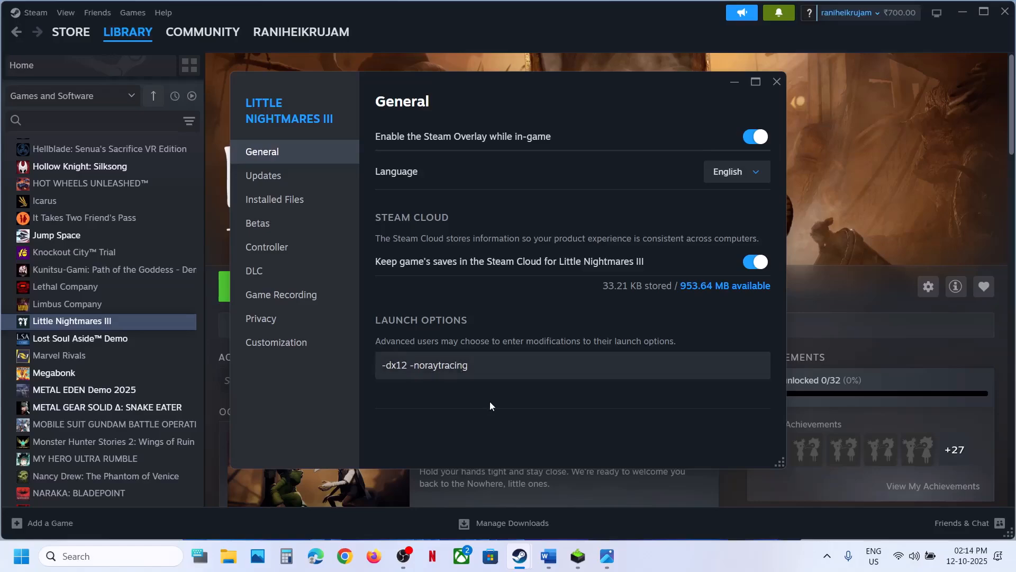
left_click(776, 81)
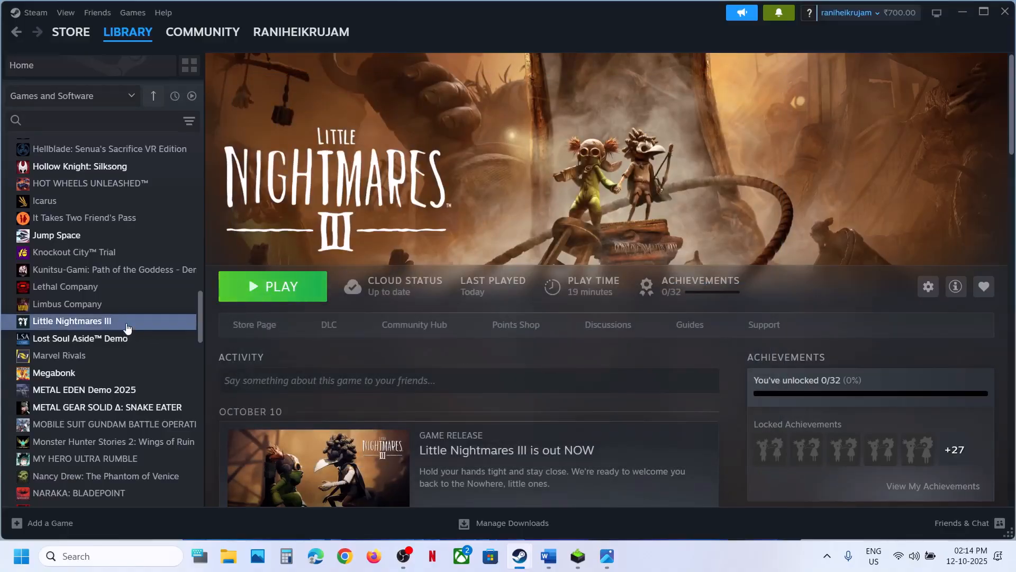
Step: Reopen the Little Nightmares III properties, clear the launch options completely and close the properties window
right_click(132, 324)
left_click(180, 423)
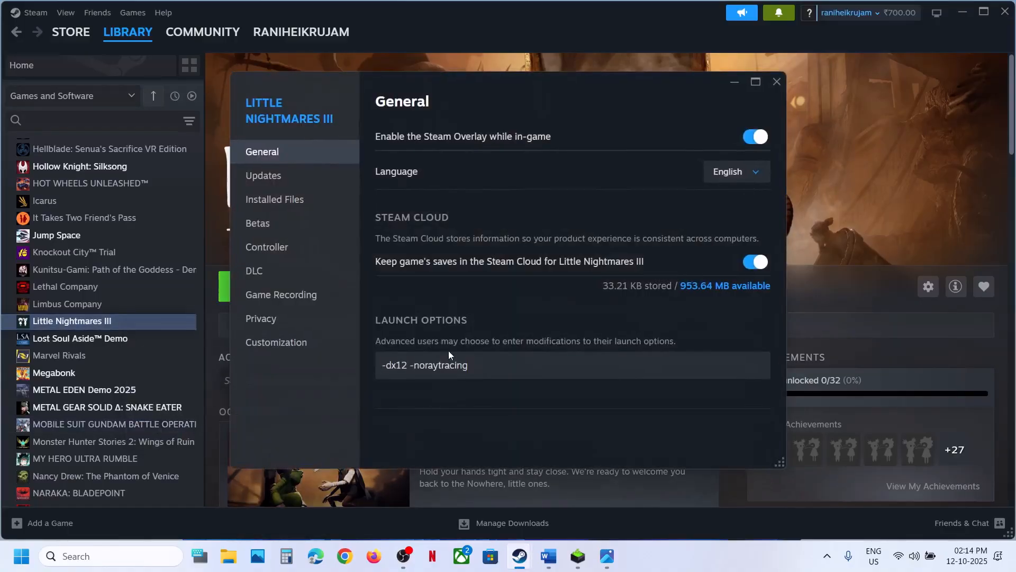
left_click_drag(478, 365, 346, 381)
key("BackSpace")
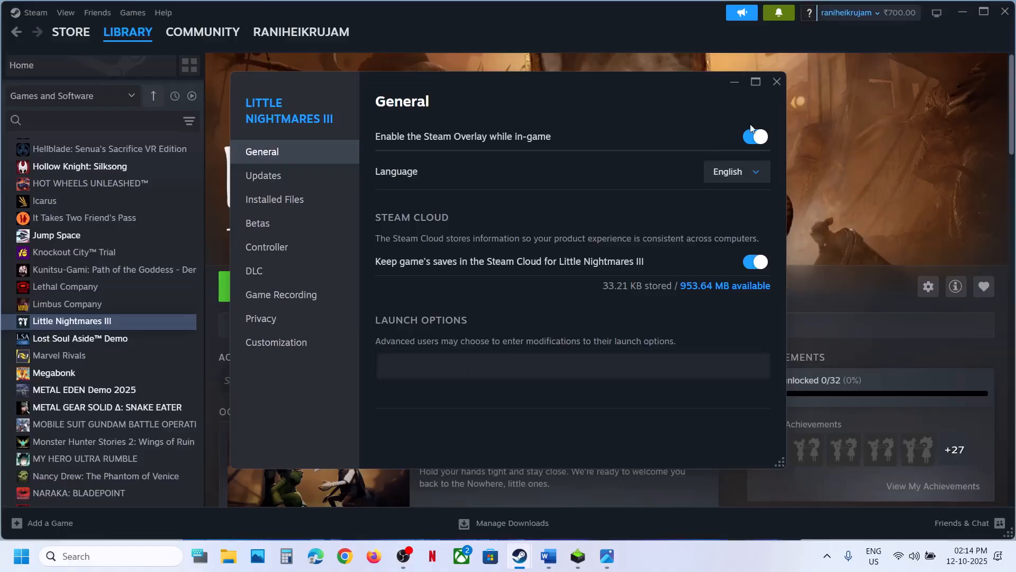
left_click(674, 132)
left_click(777, 82)
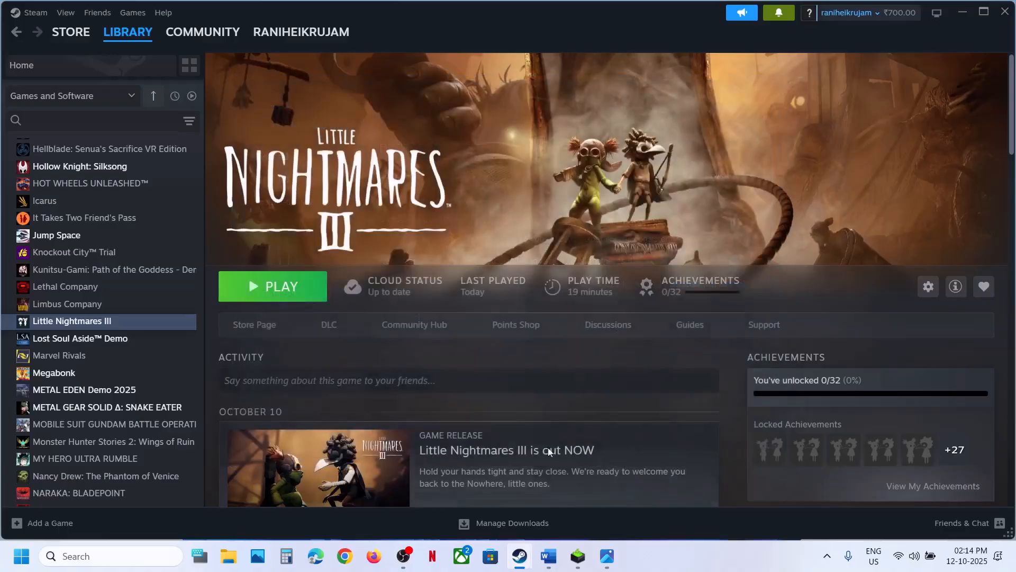
Step: Open the NVIDIA driver link from Step 2 of the Word document and find drivers for the GeForce RTX 3050 Laptop GPU on Windows 11
left_click(549, 555)
scroll(395, 354, "down", 3)
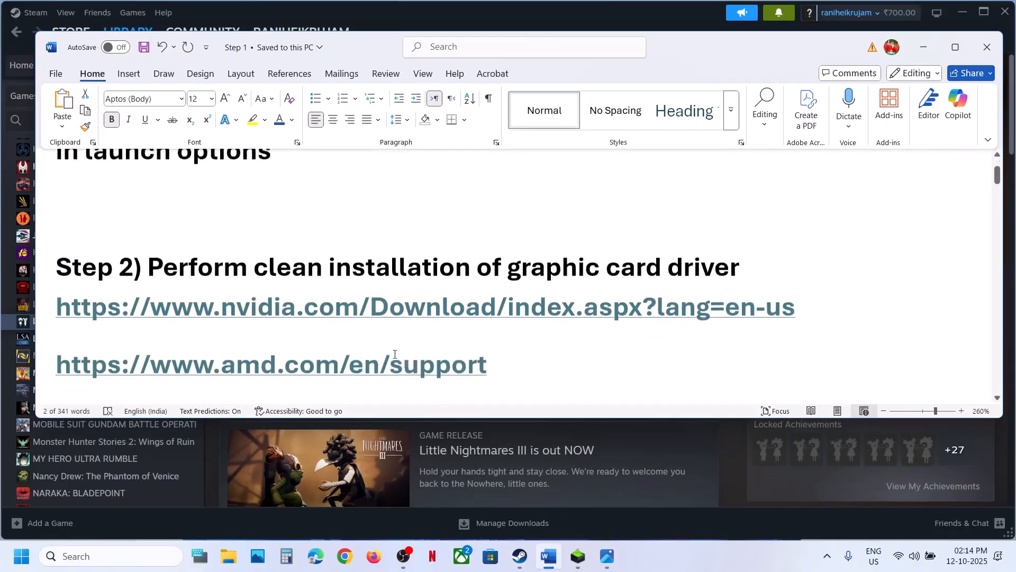
left_click(334, 267, "ctrl")
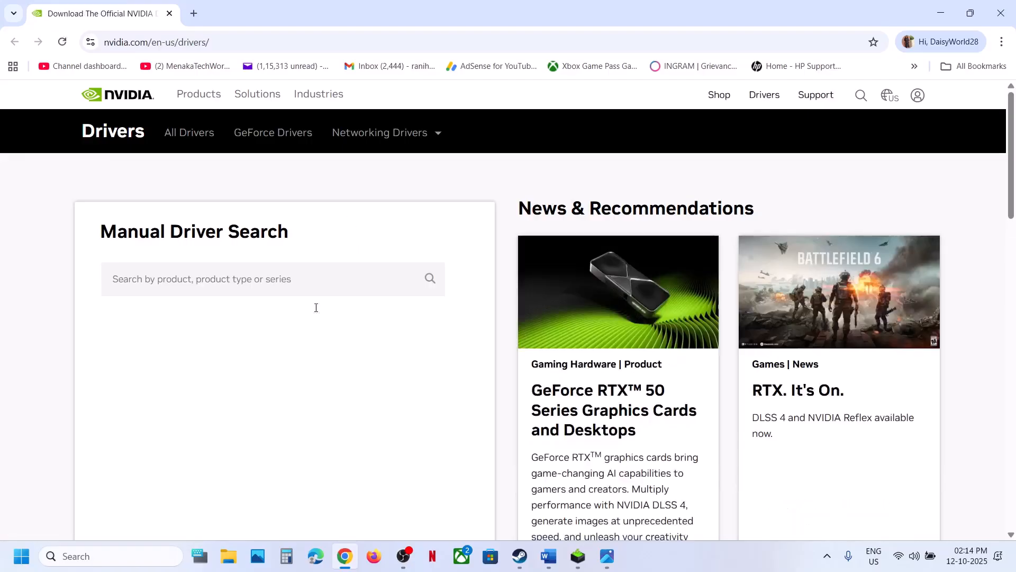
scroll(299, 356, "down", 4)
scroll(299, 356, "down", 3)
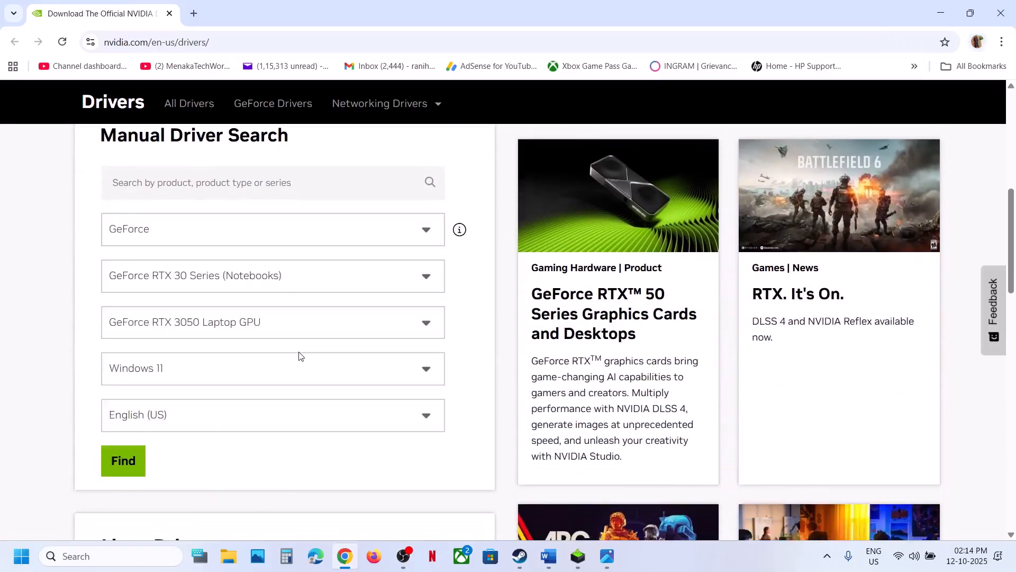
left_click(133, 473)
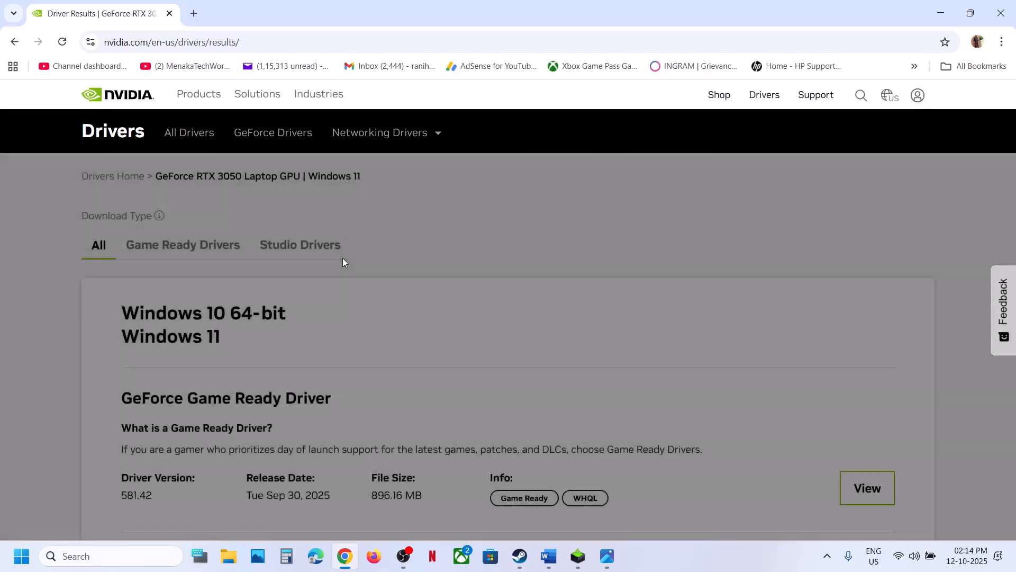
Step: Download GeForce Game Ready Driver 581.42 from the driver results and check the download's progress
scroll(268, 363, "down", 3)
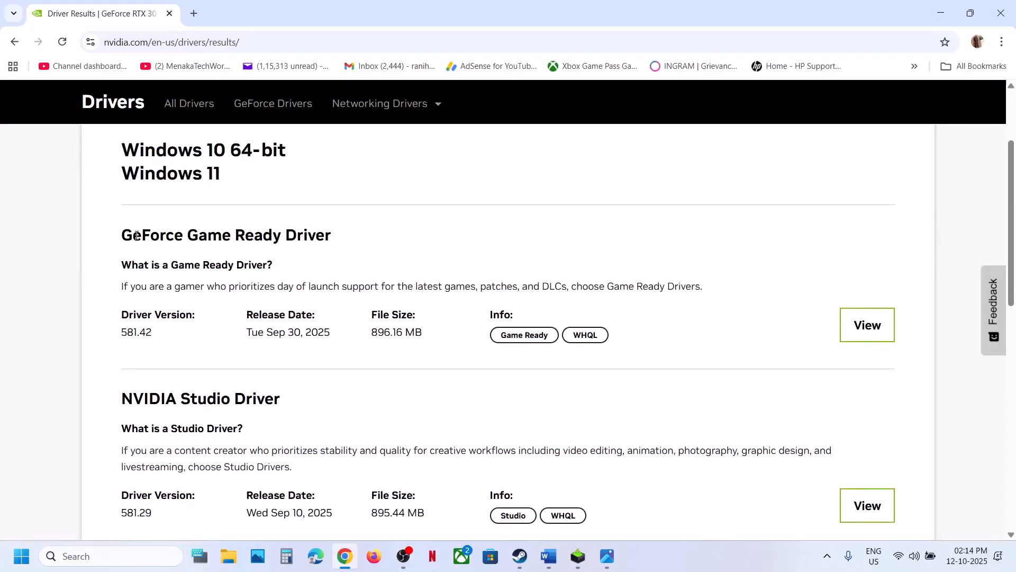
left_click_drag(133, 235, 816, 338)
left_click(830, 347)
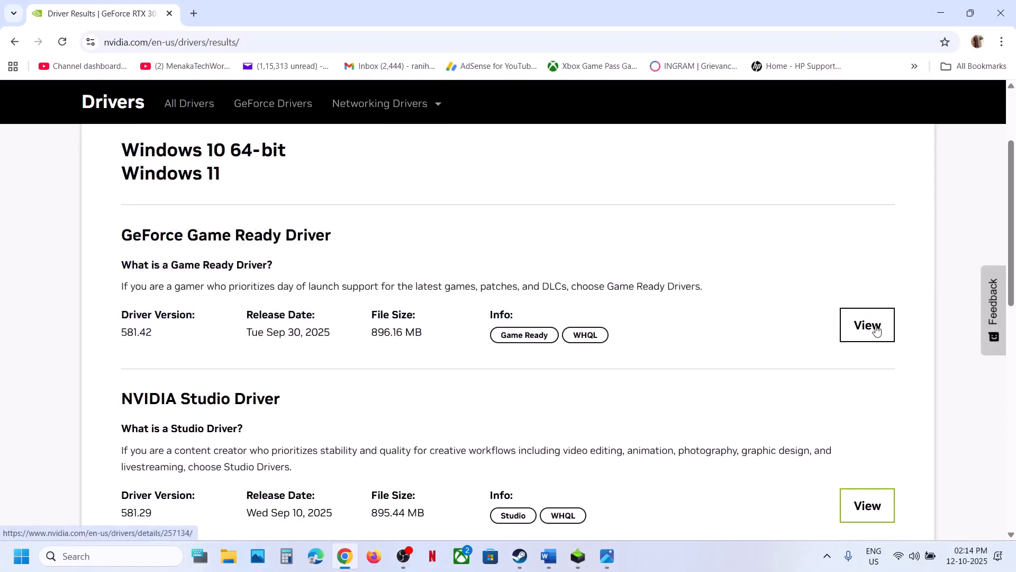
left_click(855, 324)
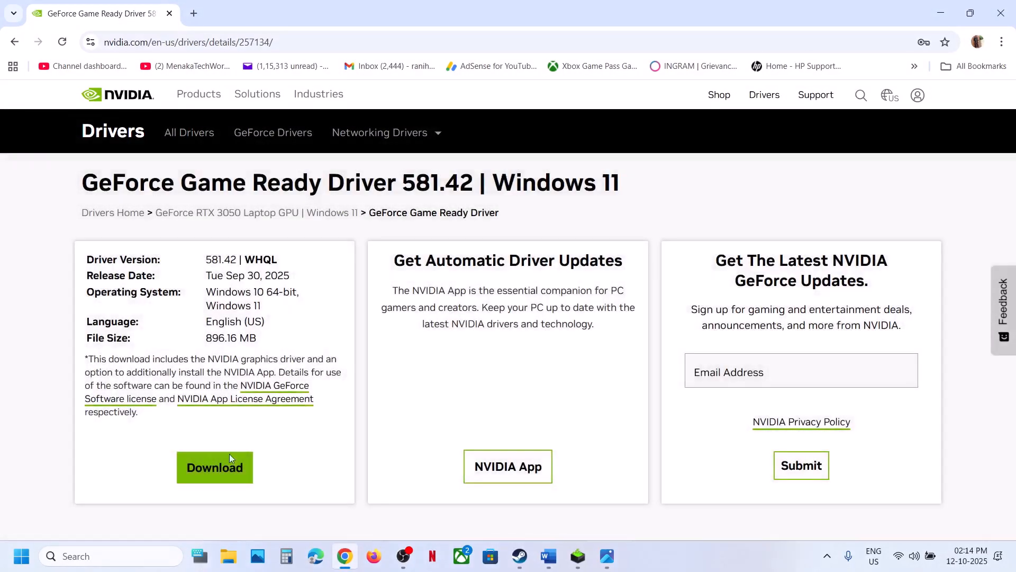
left_click(230, 459)
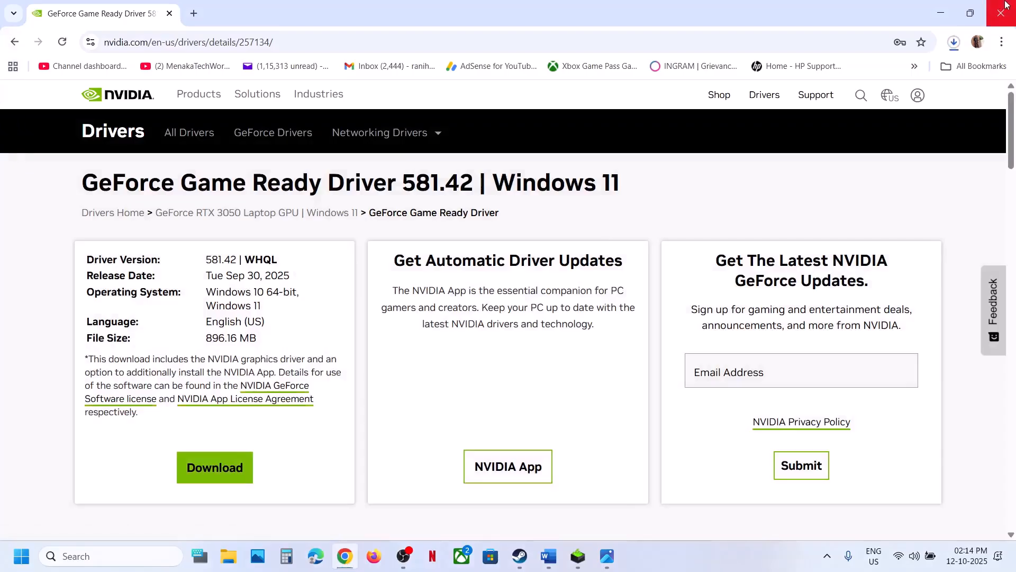
left_click(953, 42)
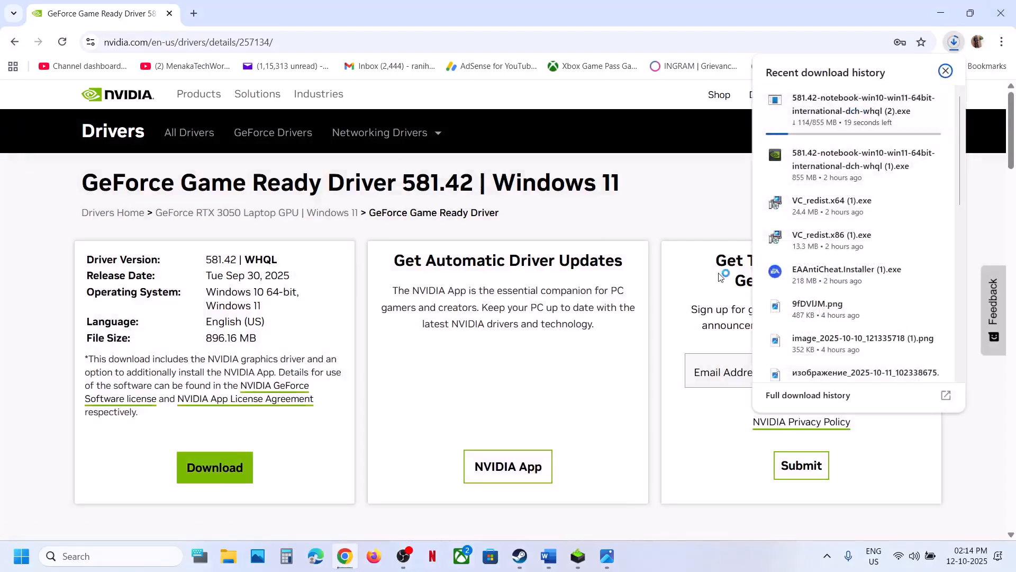
left_click(691, 243)
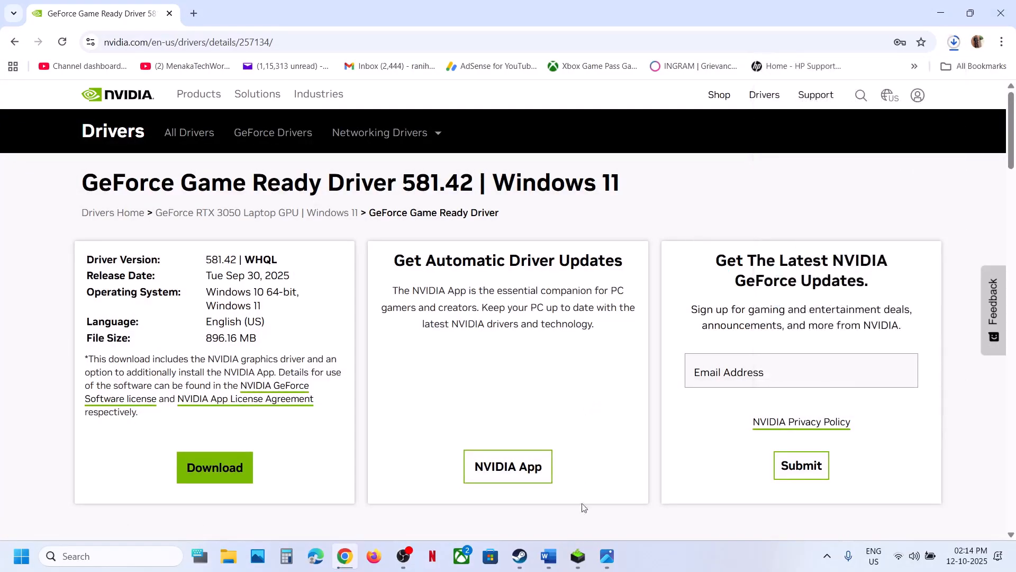
Step: Accept the license in the NVIDIA Installer and choose a Custom (Advanced) setup with Perform a clean installation enabled
left_click(581, 565)
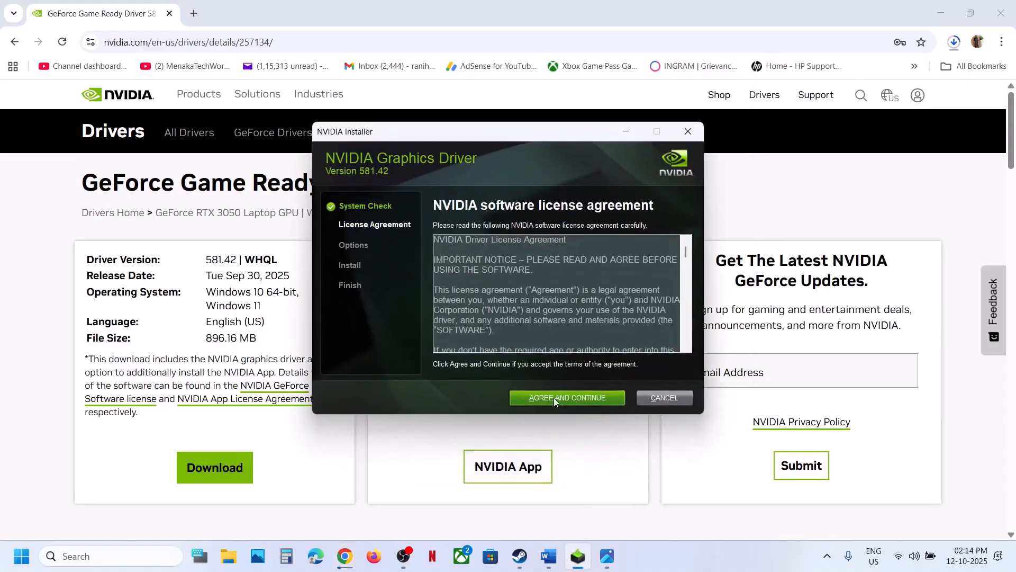
left_click(551, 398)
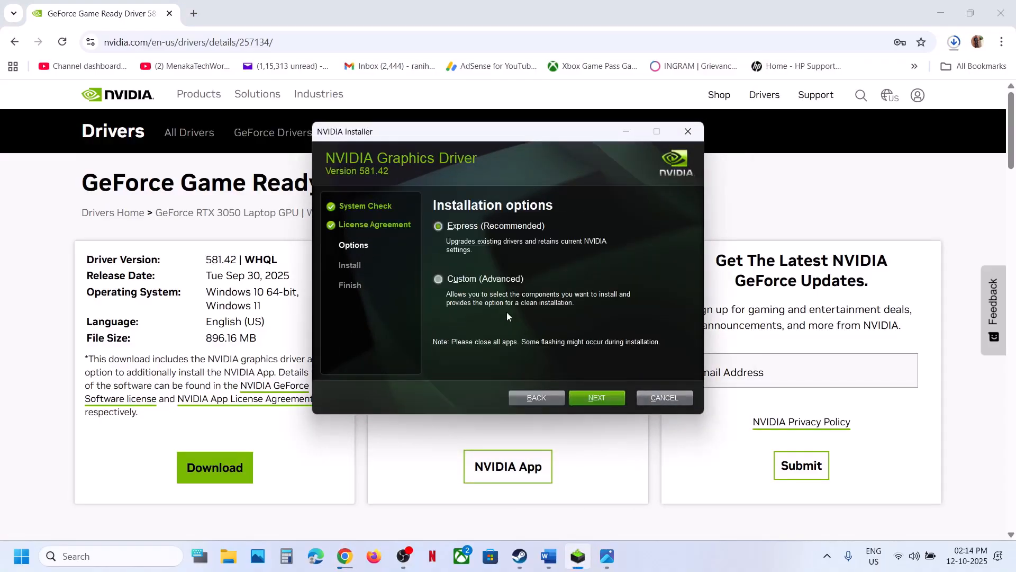
left_click(475, 280)
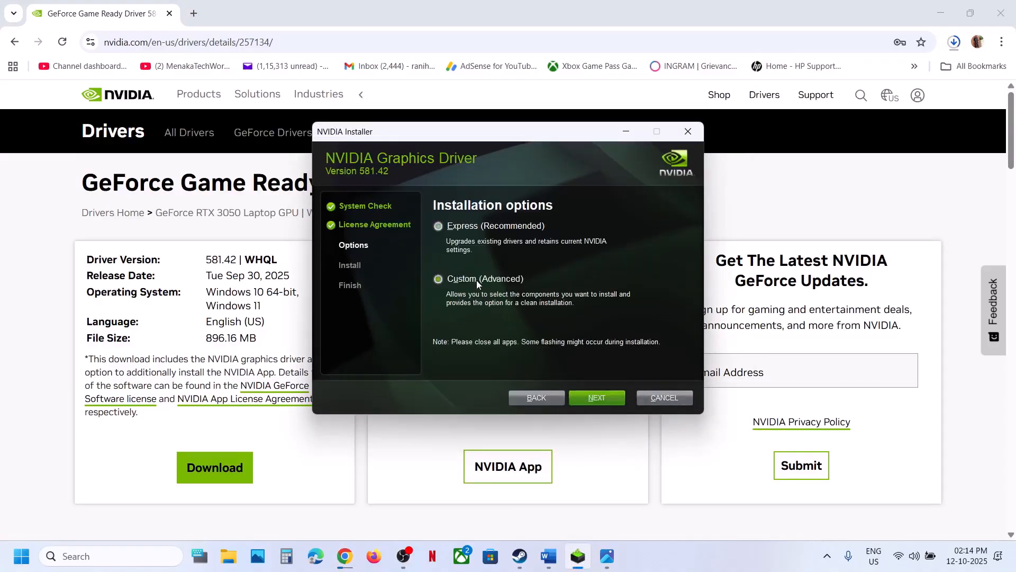
left_click(588, 397)
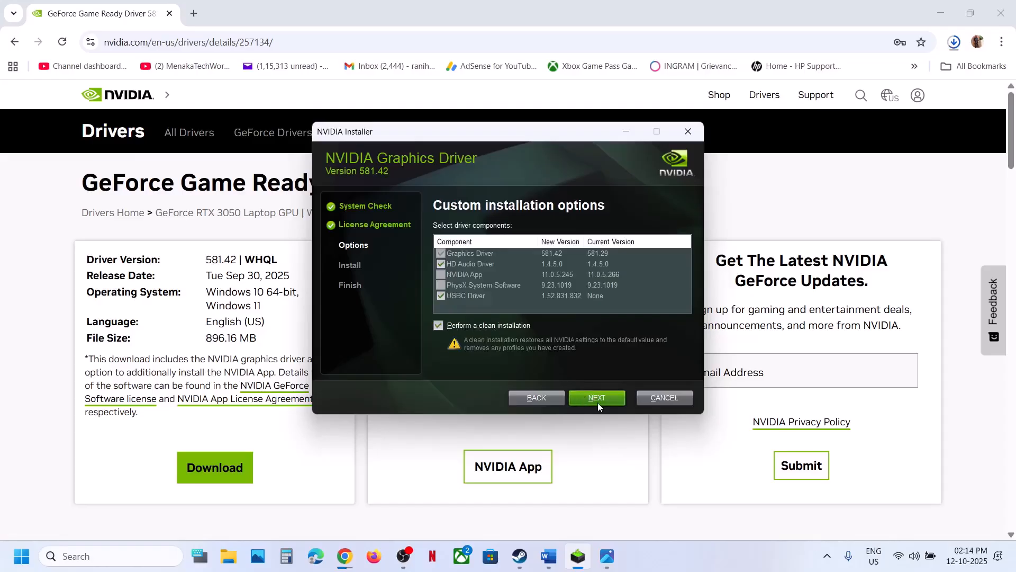
left_click(151, 517)
Step: Show the Windows power options that include Restart, and dismiss them without choosing one
left_click(8, 568)
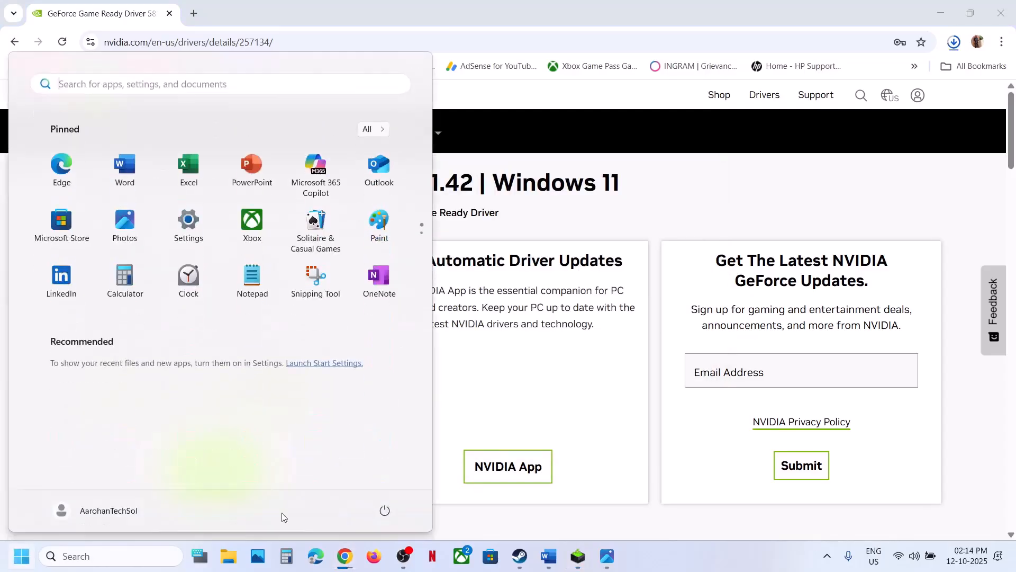
left_click(384, 510)
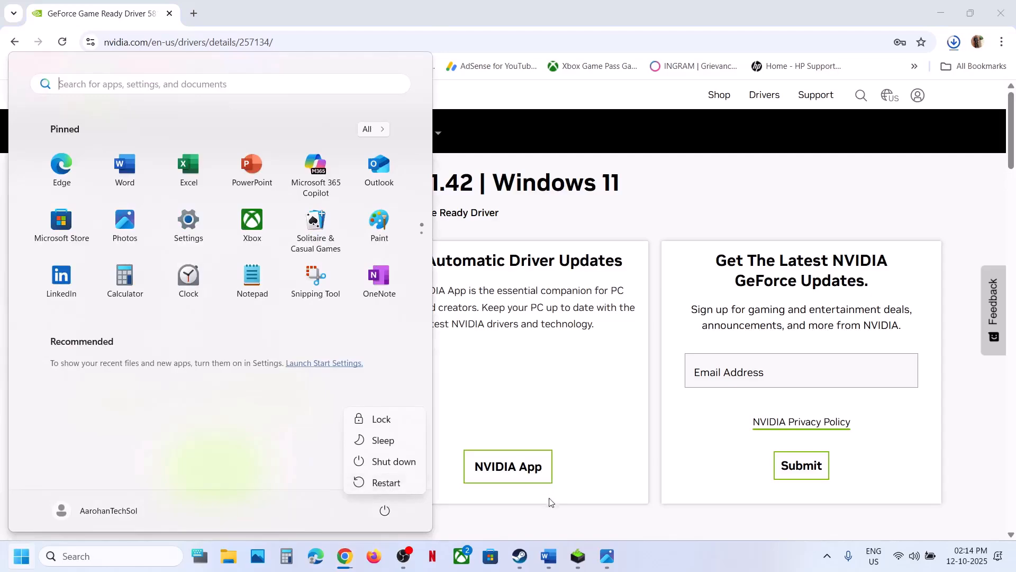
left_click(539, 524)
Step: Check Step 3 in the Word document, and open the Windows Graphics settings by searching for "graphics settings"
left_click(549, 555)
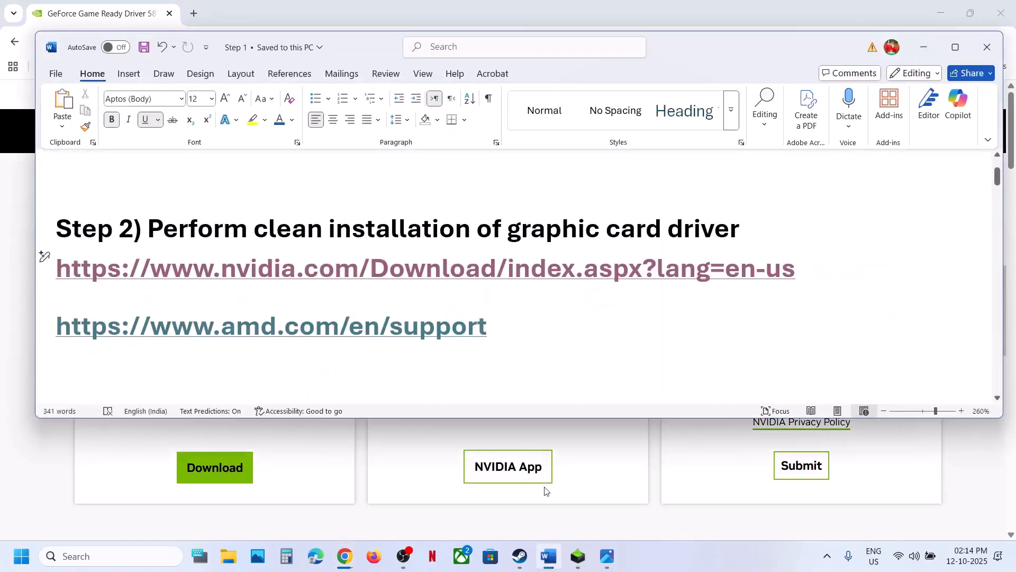
scroll(397, 297, "down", 3)
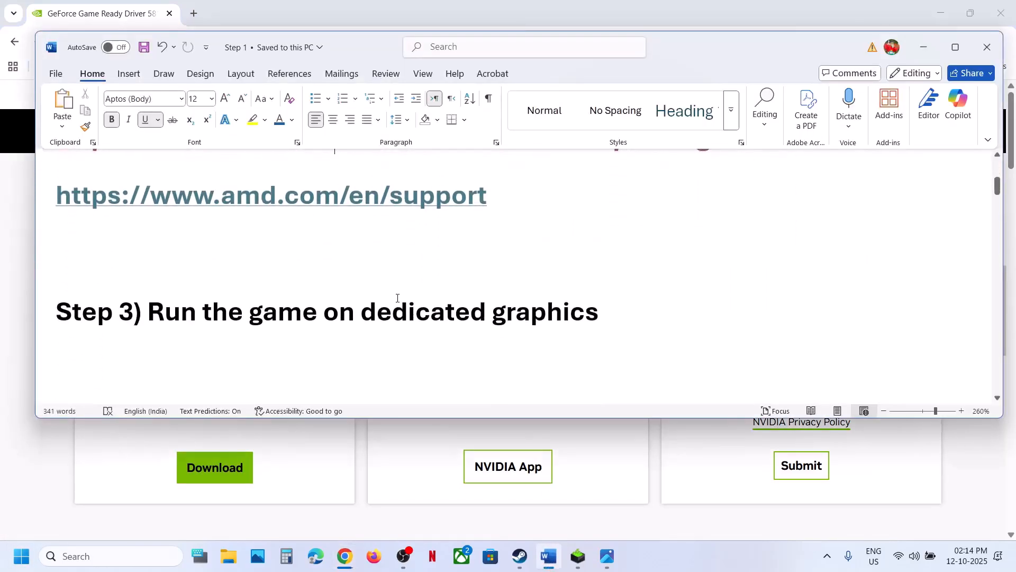
double_click(519, 310)
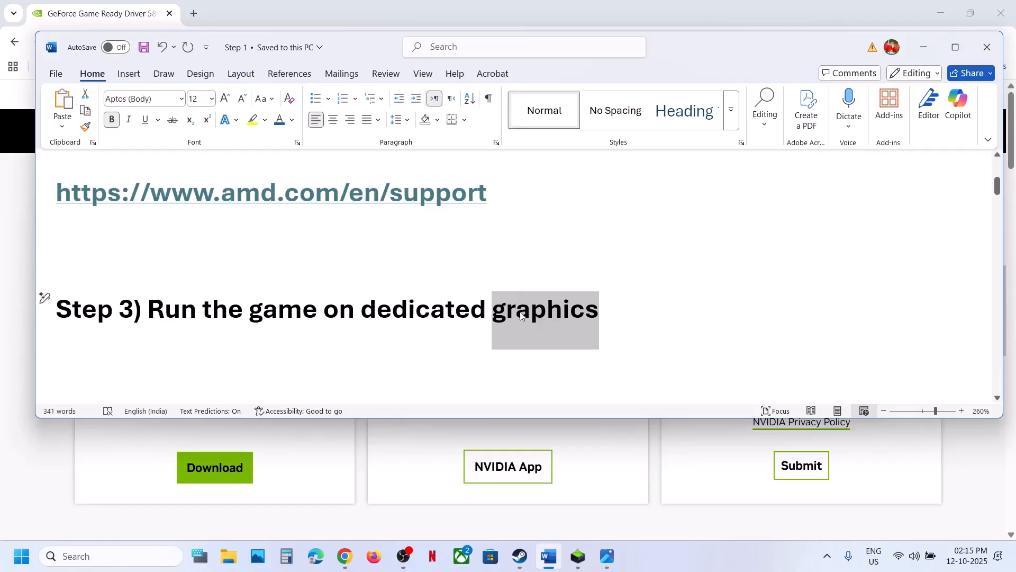
left_click(86, 556)
type("graphics settings")
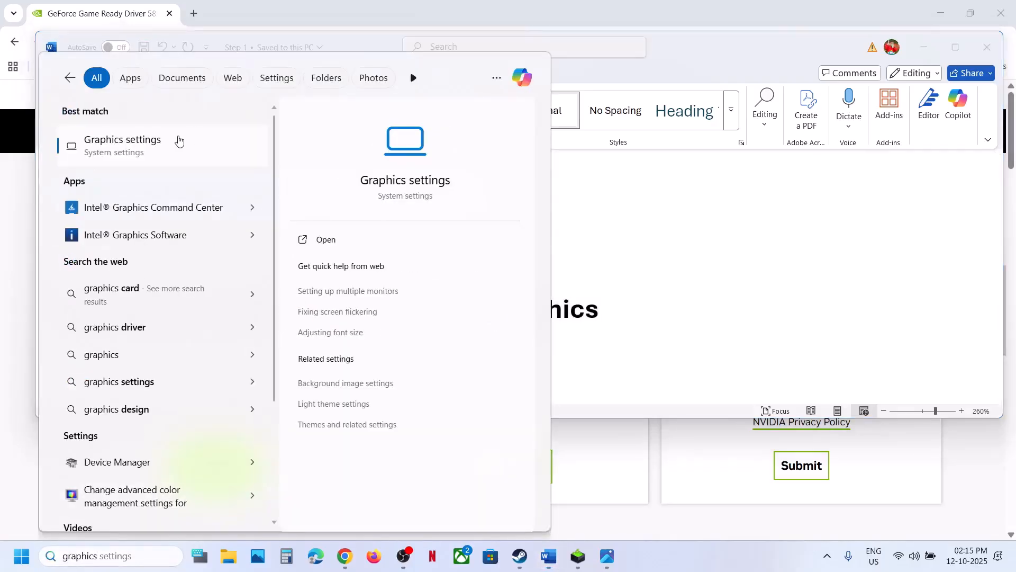
left_click(179, 141)
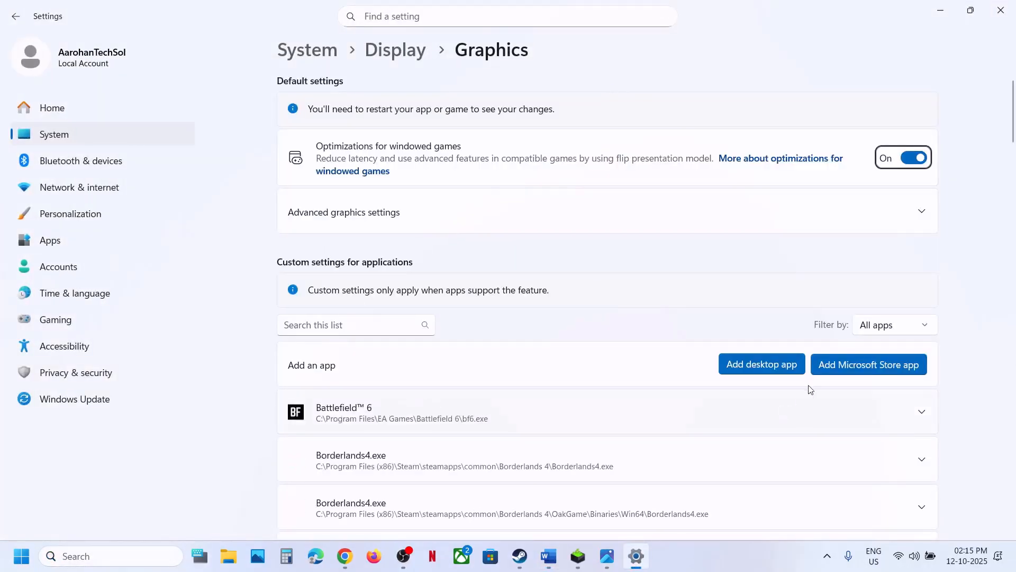
Step: Start adding a desktop app to the custom graphics settings and browse to C:\Program Files (x86)\Steam\steamapps
left_click(776, 365)
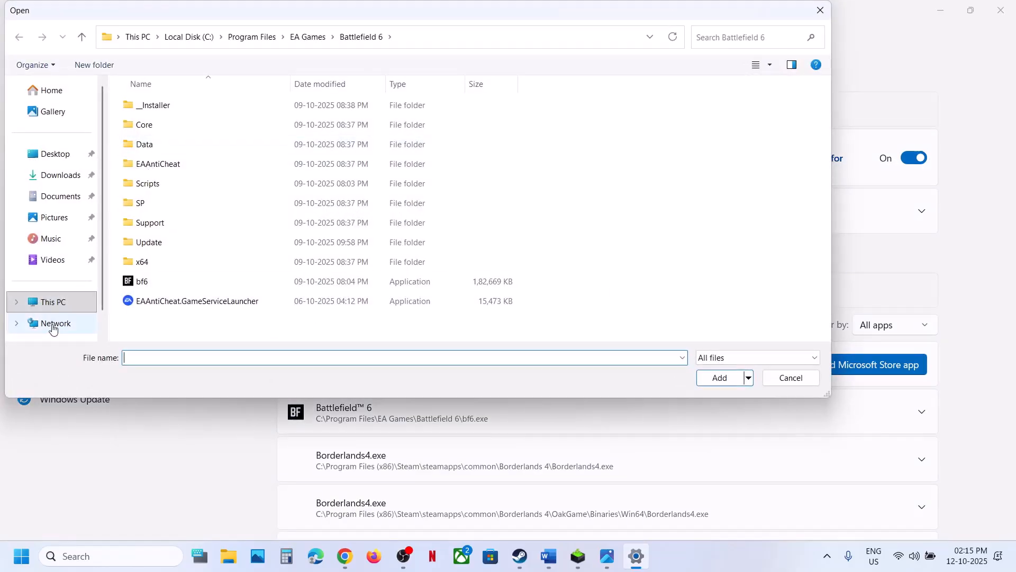
left_click(54, 303)
double_click(232, 119)
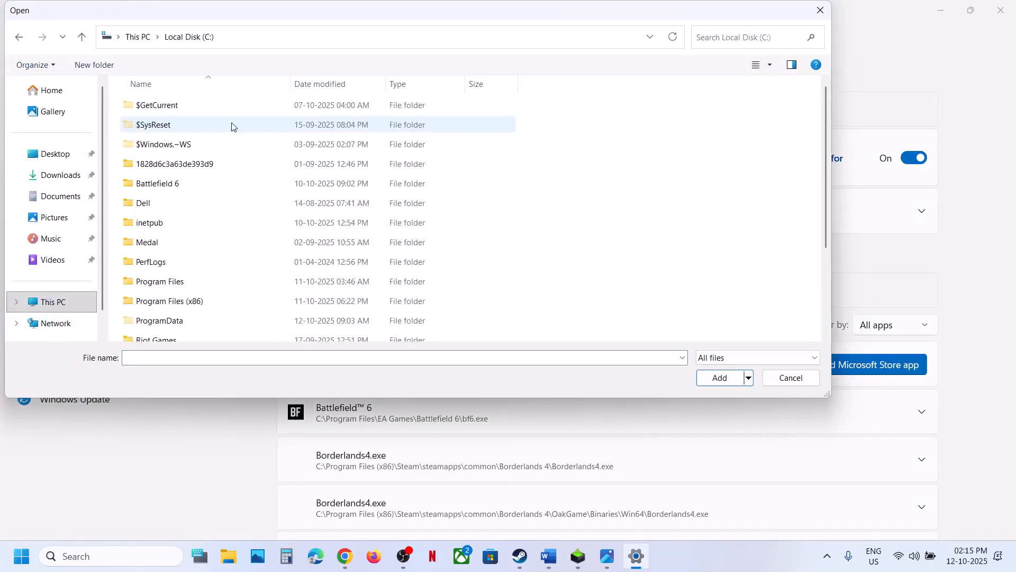
scroll(227, 232, "down", 3)
double_click(172, 200)
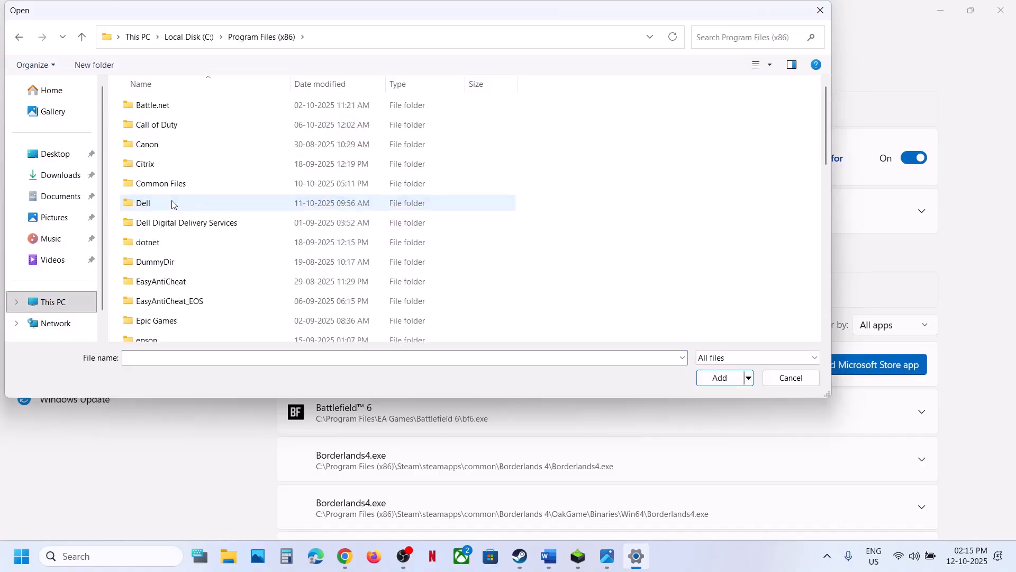
scroll(174, 205, "down", 2)
scroll(218, 198, "down", 2)
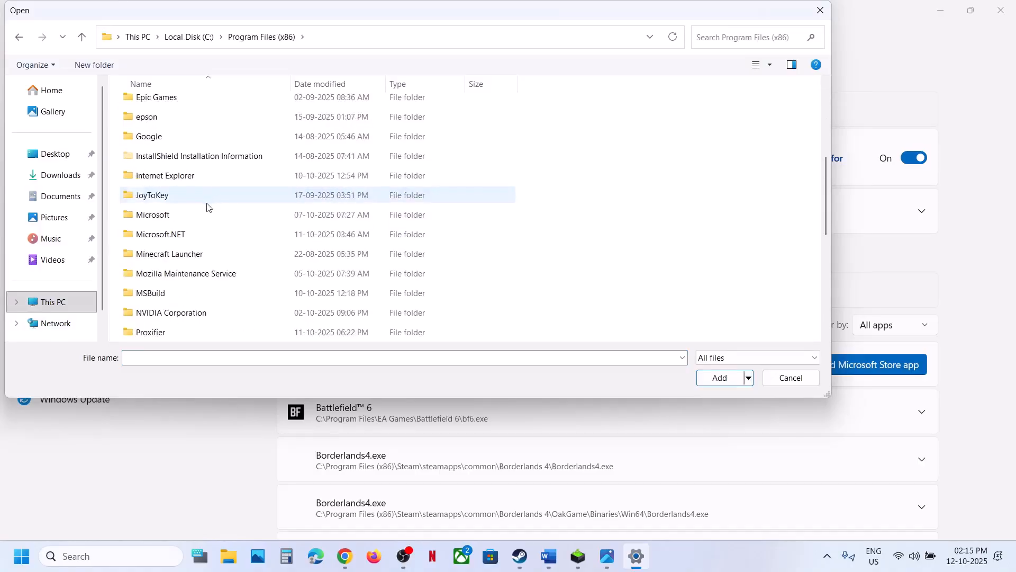
scroll(207, 207, "down", 3)
double_click(164, 248)
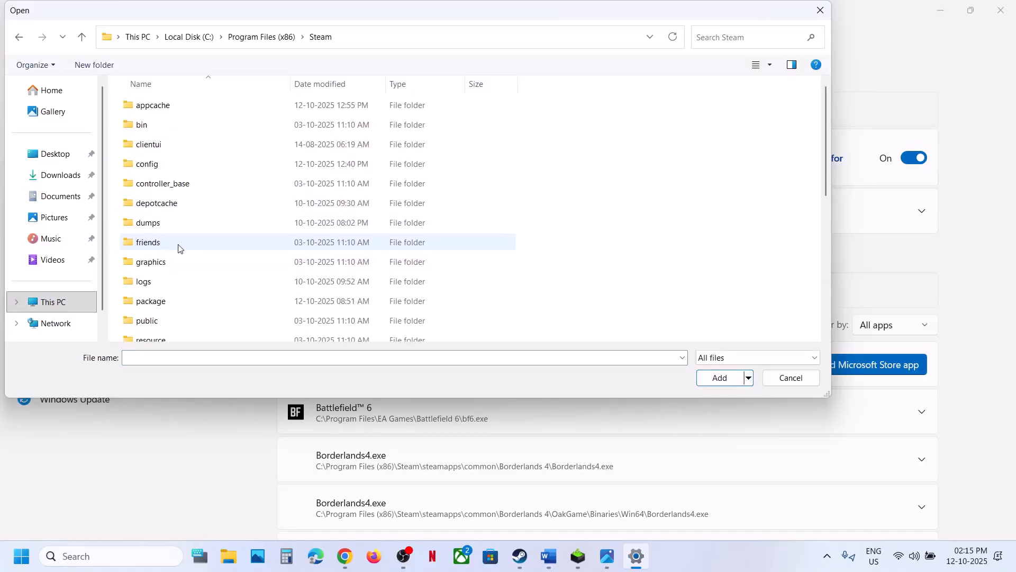
scroll(197, 245, "down", 4)
double_click(159, 155)
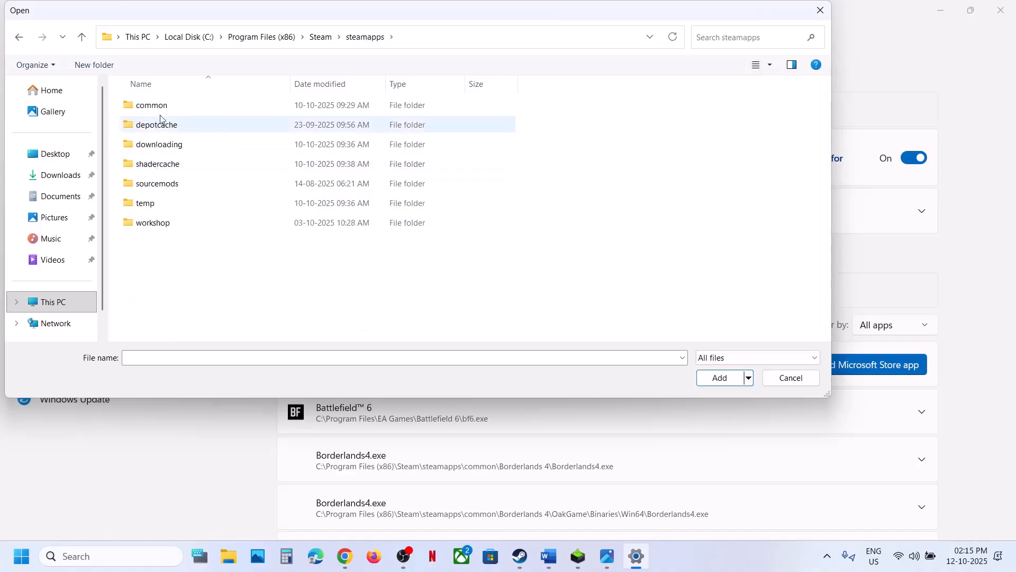
Step: Add the LittleNightmaresIII application from the common\Little Nightmares III folder to the graphics app list
double_click(158, 106)
left_click(170, 183)
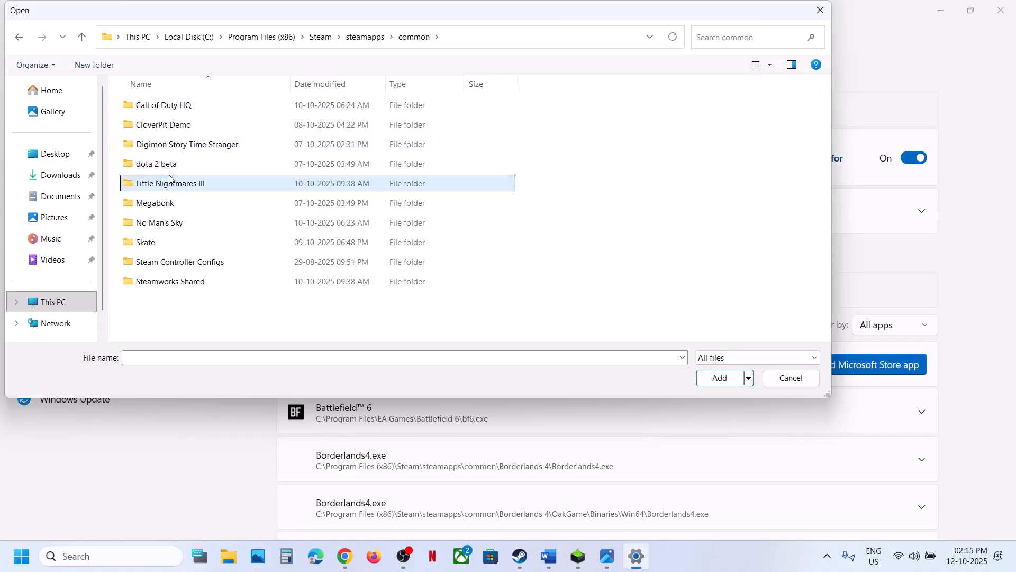
double_click(169, 183)
left_click(174, 167)
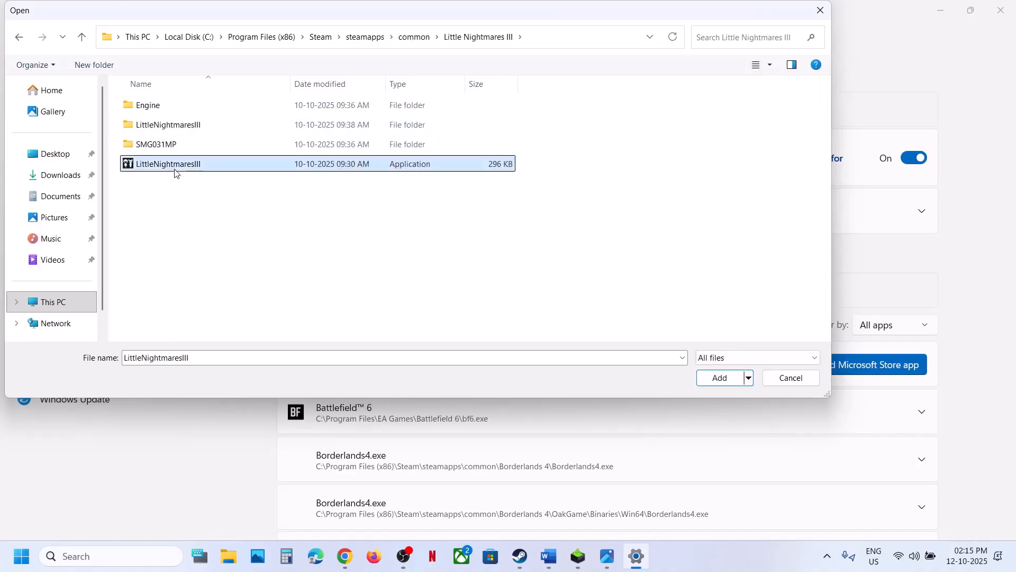
left_click(718, 377)
Step: Set the GPU preference of the Little Nightmares III entry in the game's root folder to High Performance (NVIDIA GeForce RTX 3050 Laptop GPU)
scroll(435, 418, "down", 5)
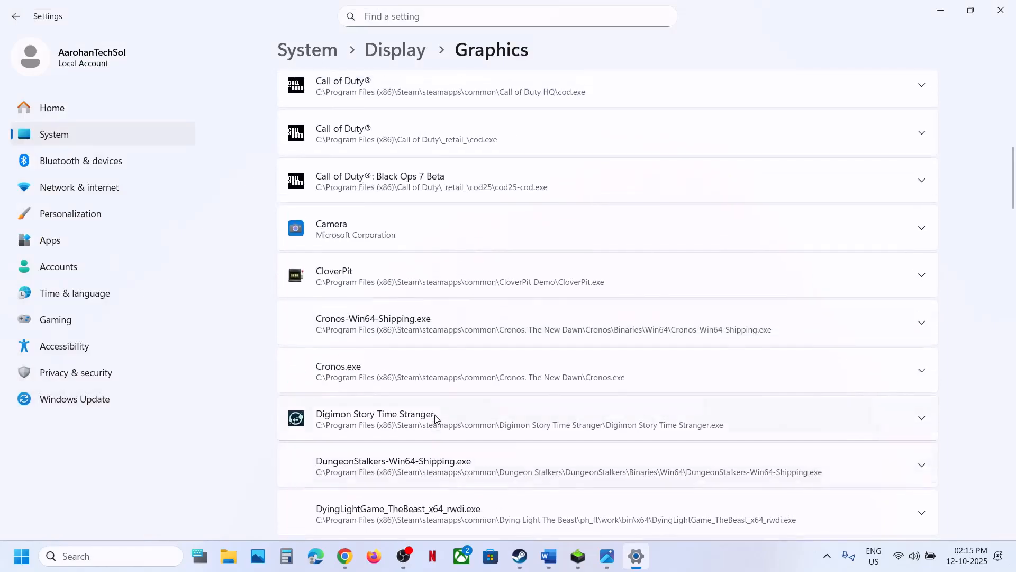
scroll(435, 418, "down", 10)
scroll(435, 418, "down", 3)
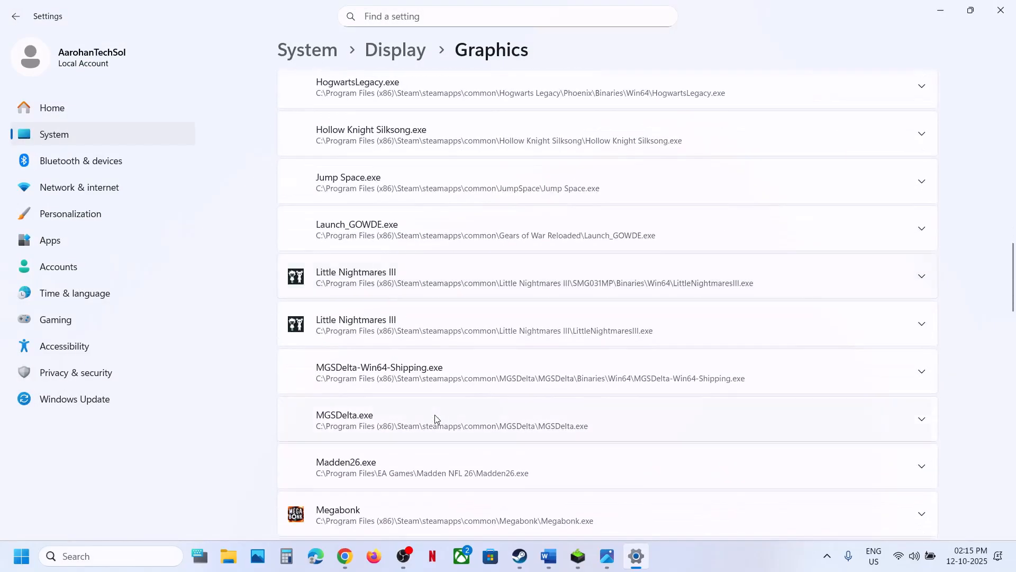
left_click(471, 333)
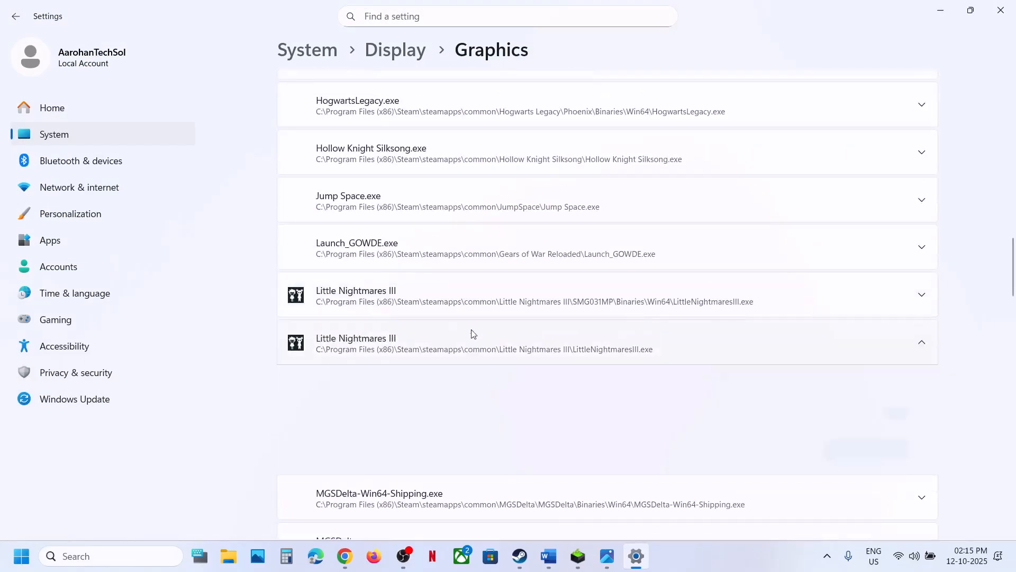
left_click(785, 392)
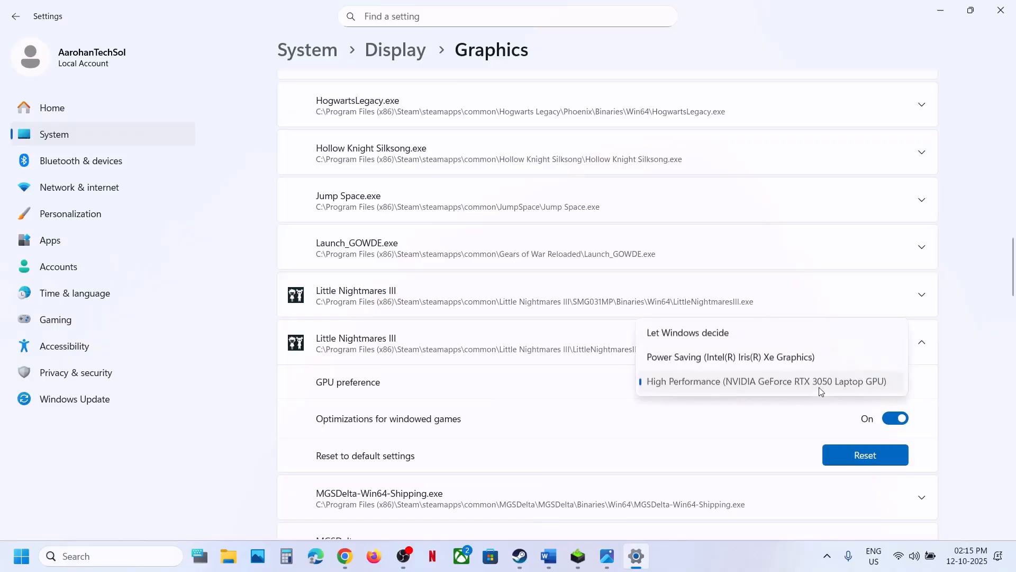
left_click(820, 383)
Step: Add the second LittleNightmaresIII application as a desktop app, taken from the game's SMG031MP\Binaries\Win64 folder
scroll(638, 367, "up", 5)
scroll(637, 367, "up", 10)
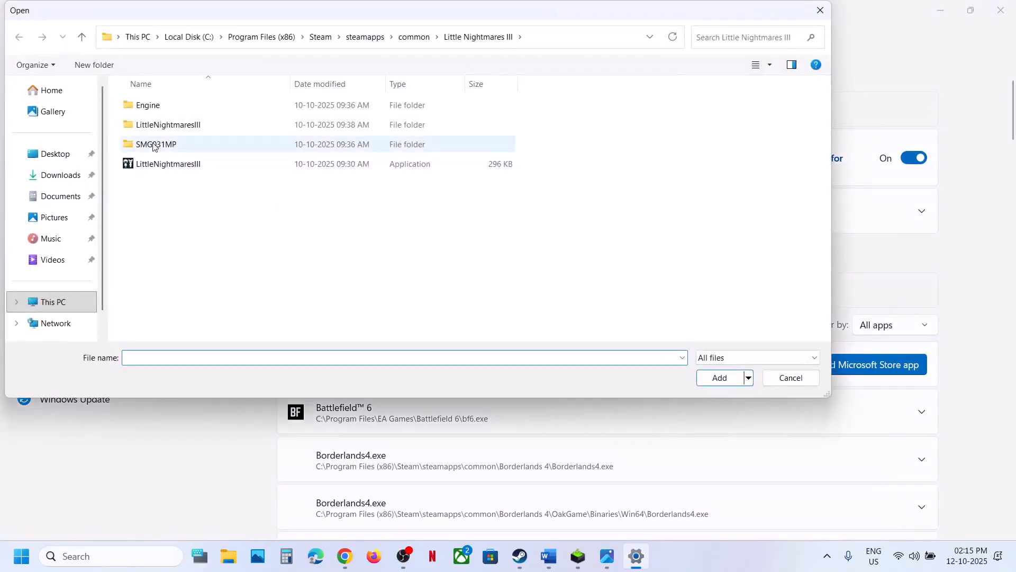
double_click(152, 144)
double_click(172, 104)
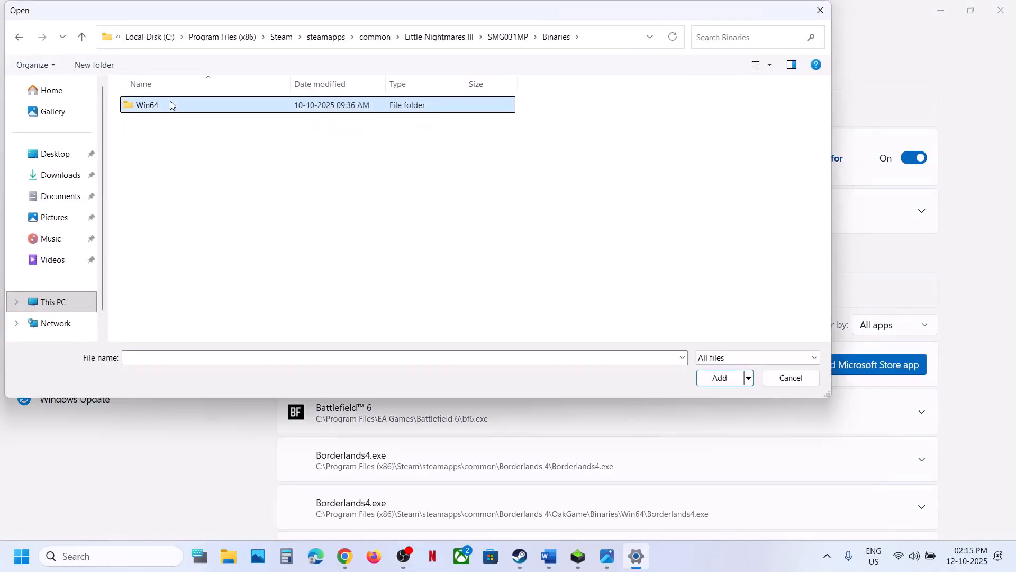
double_click(171, 105)
left_click(193, 111)
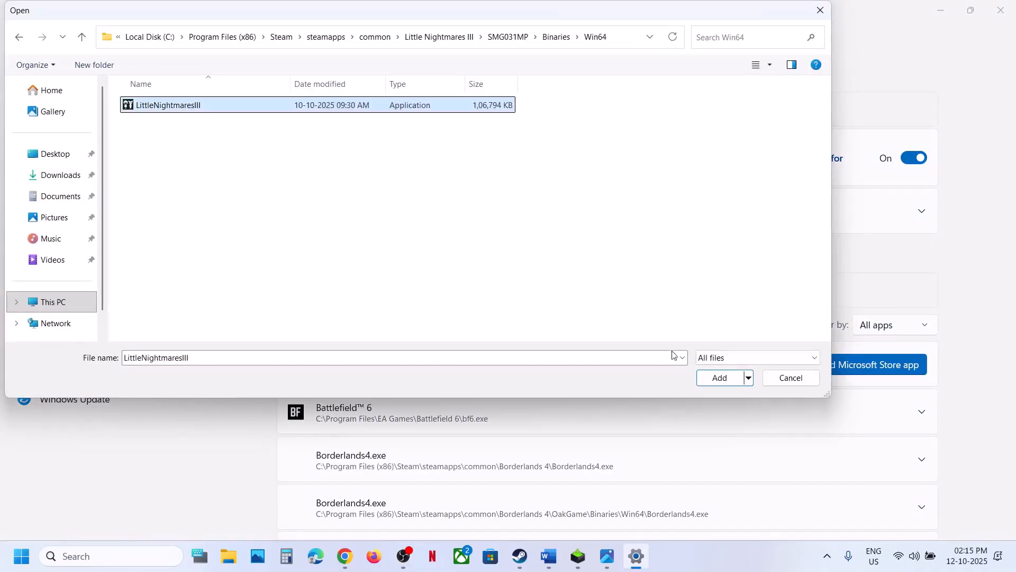
left_click(719, 377)
Step: Set the GPU preference of the SMG031MP\Binaries\Win64 Little Nightmares III entry to High Performance (NVIDIA GeForce RTX 3050 Laptop GPU) and close Settings
scroll(478, 423, "down", 6)
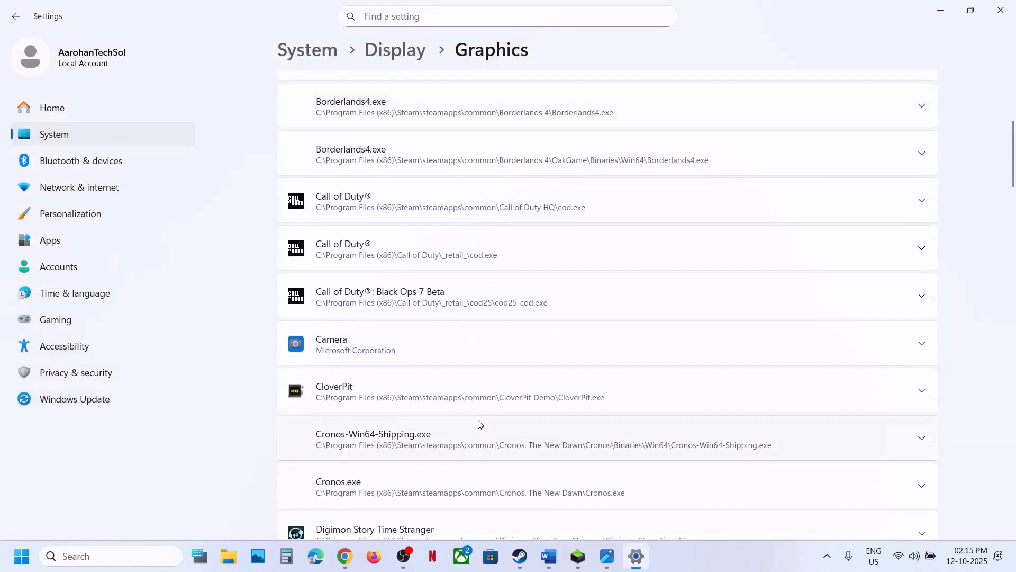
scroll(478, 423, "down", 15)
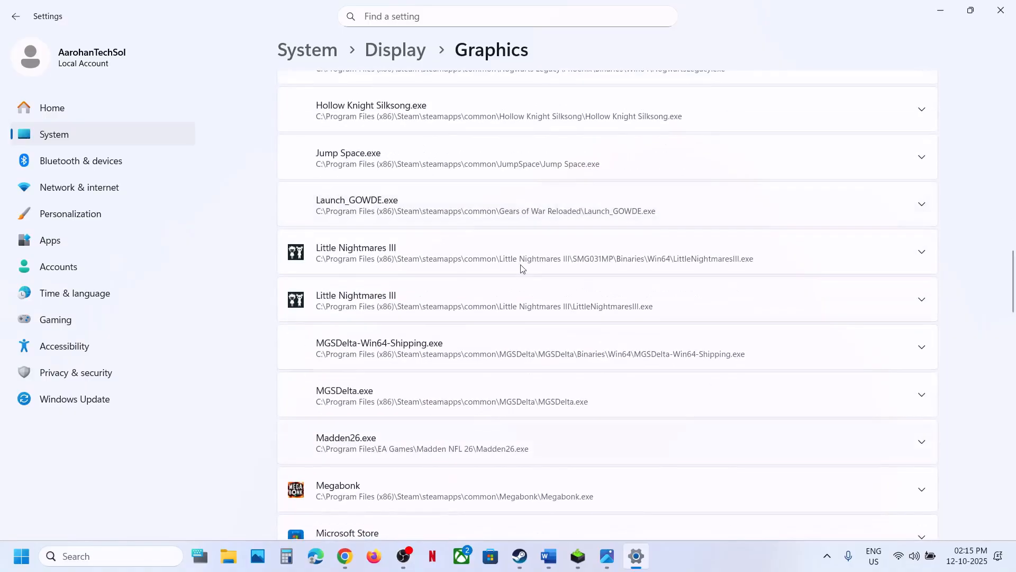
left_click(511, 257)
left_click(776, 309)
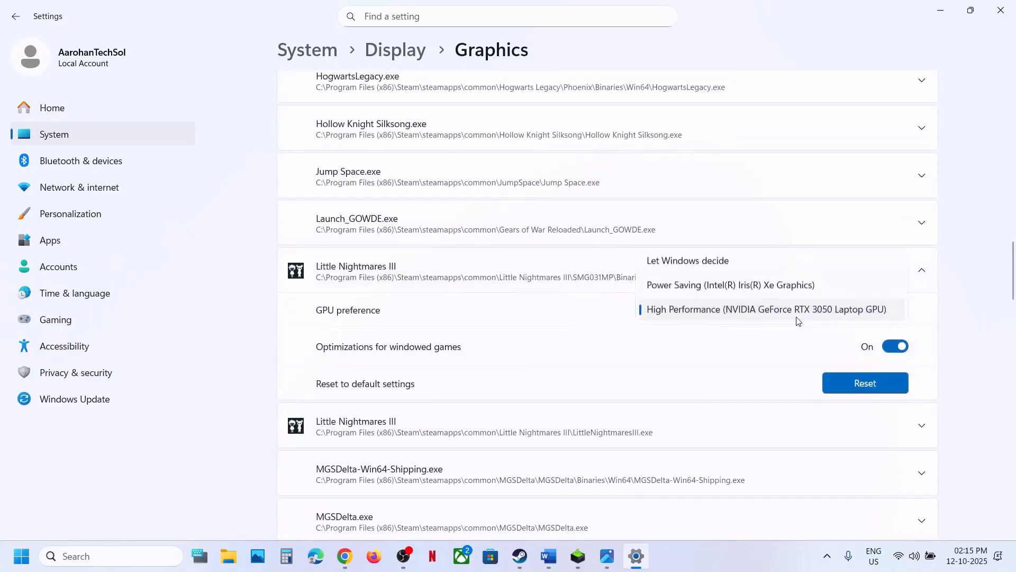
left_click(776, 313)
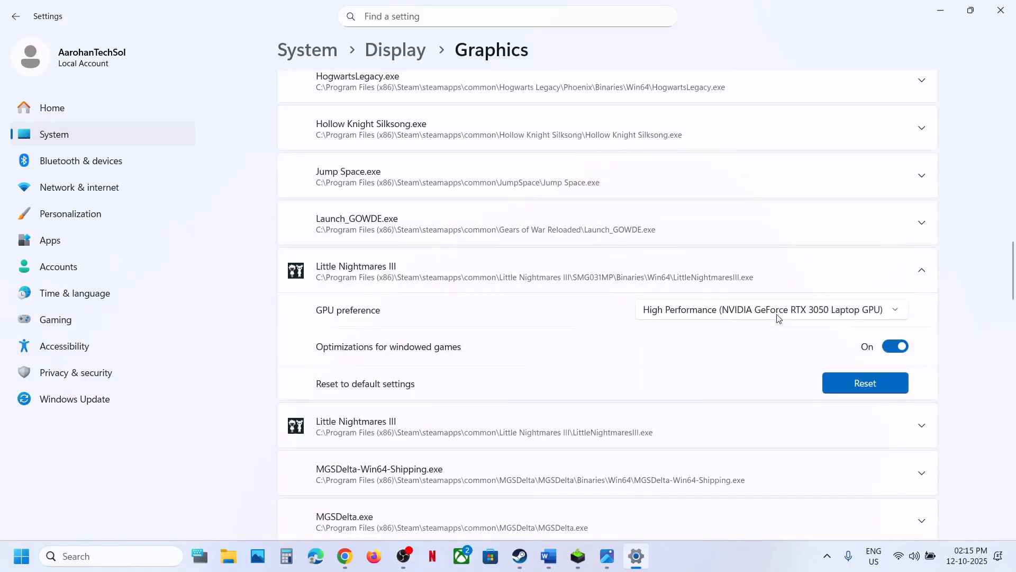
left_click(1001, 20)
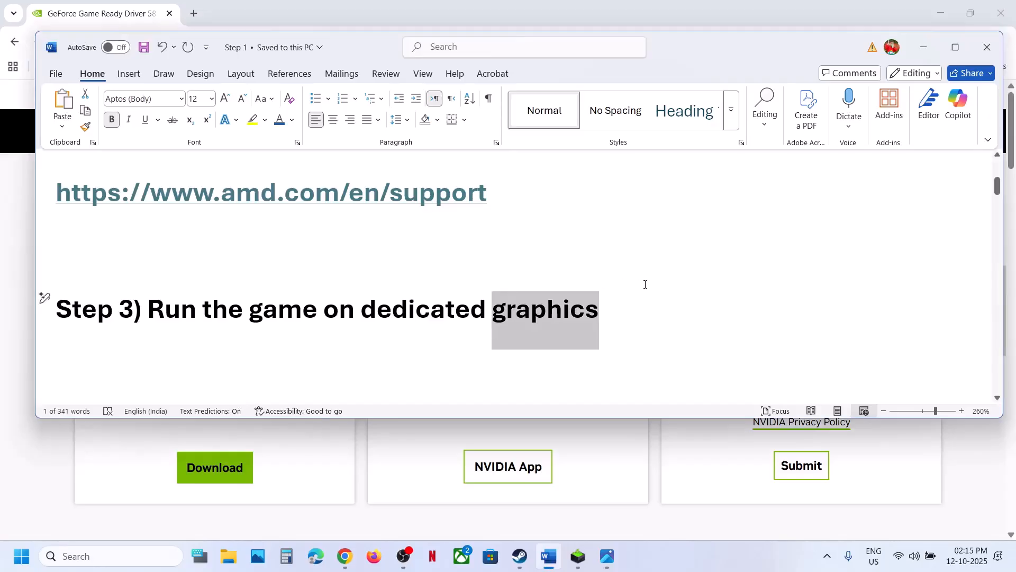
Step: Extend the Step 3 heading in the Word document with ", disable integrated graphics card", spelled correctly
left_click(623, 299)
type(",")
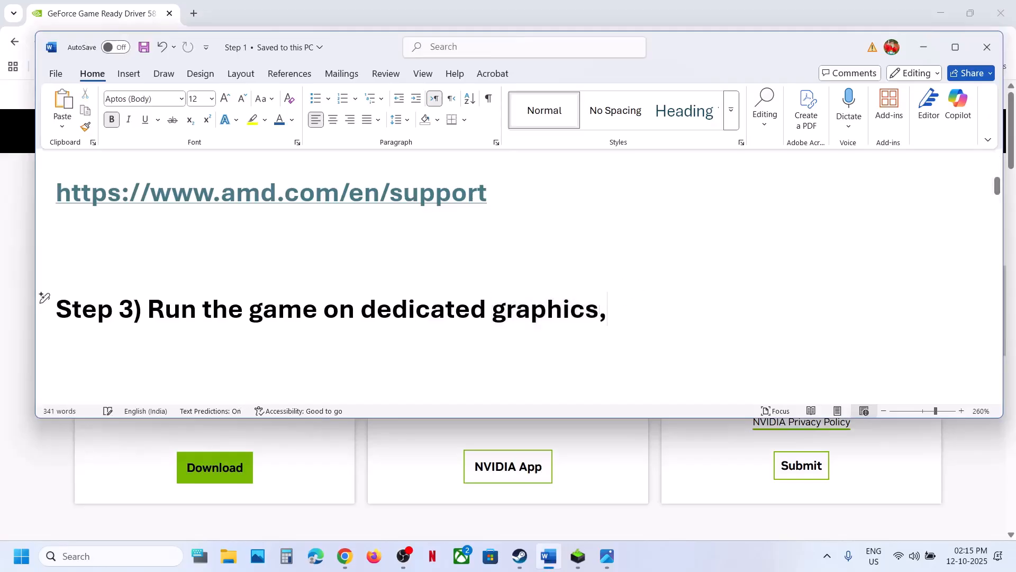
type(" disble ")
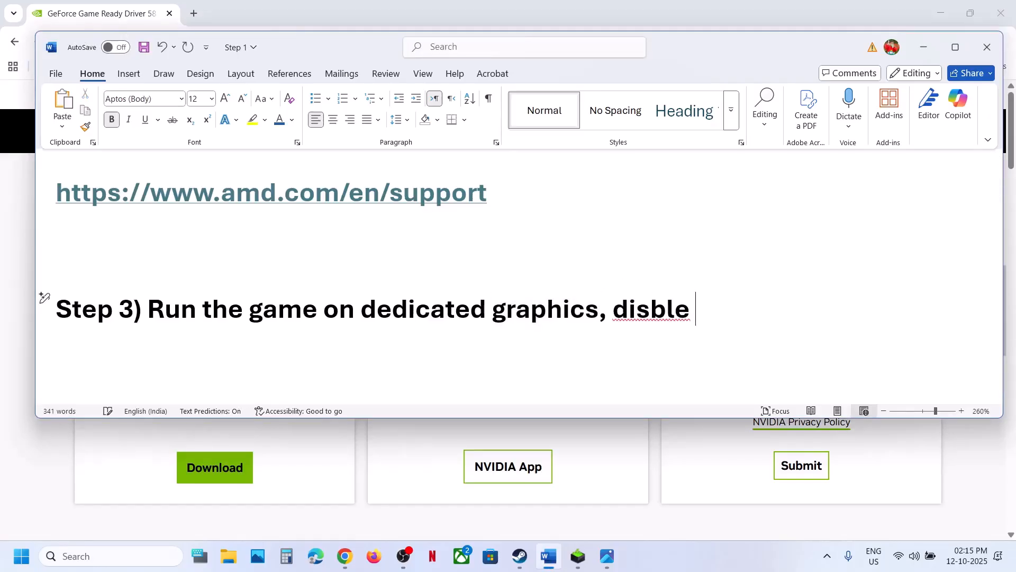
type("integra")
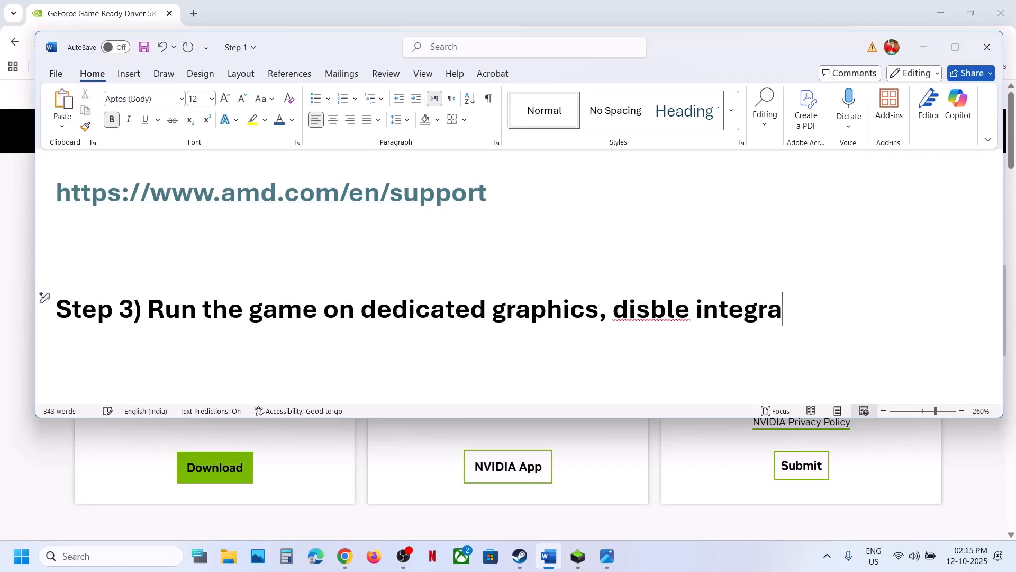
type("ted graphics")
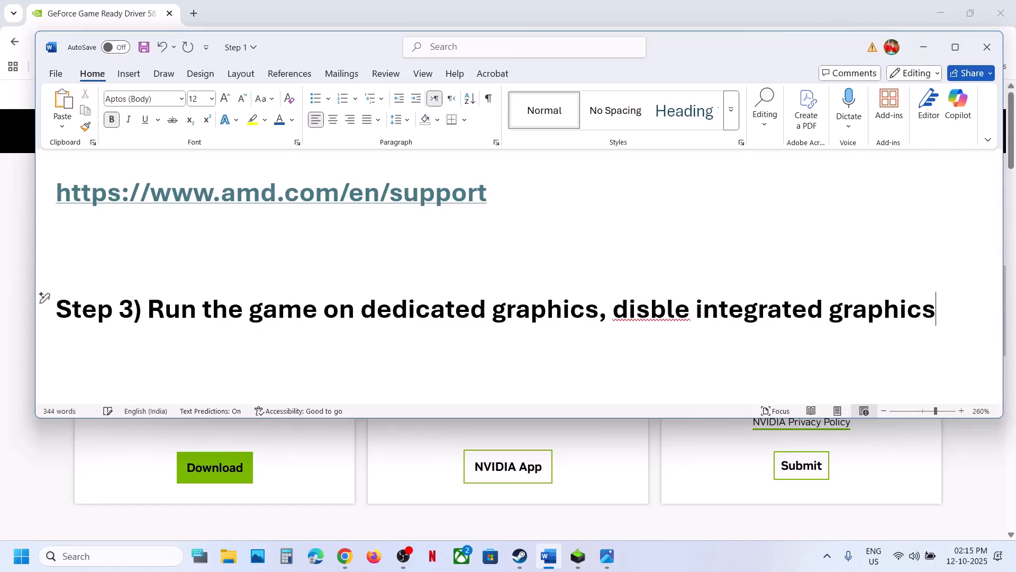
type(" card")
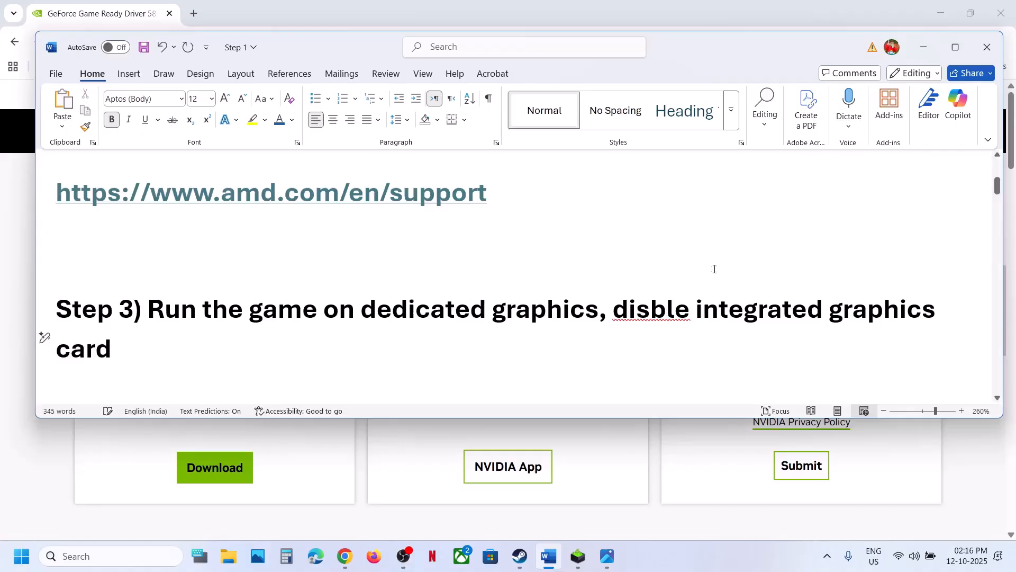
left_click(659, 316)
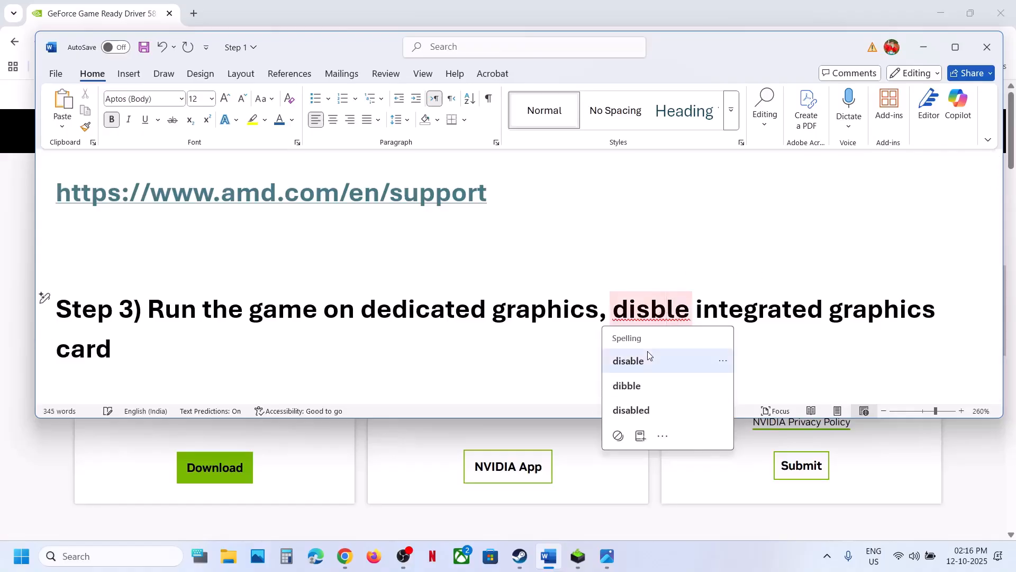
left_click(644, 355)
Step: Open Device Manager, show the device options of Intel(R) Iris(R) Xe Graphics under Display adapters, and dismiss them without choosing Disable device
right_click(18, 565)
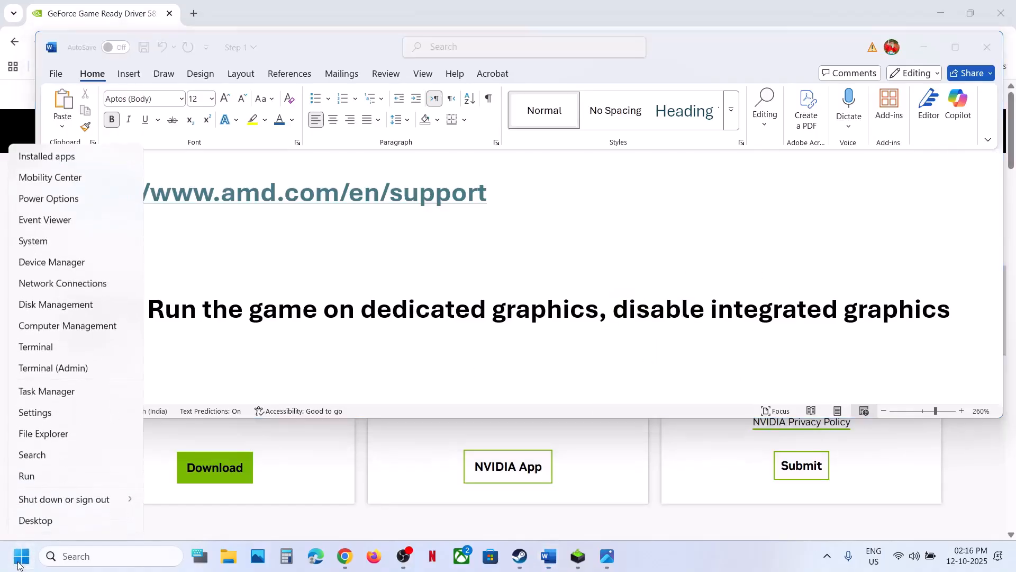
left_click(50, 261)
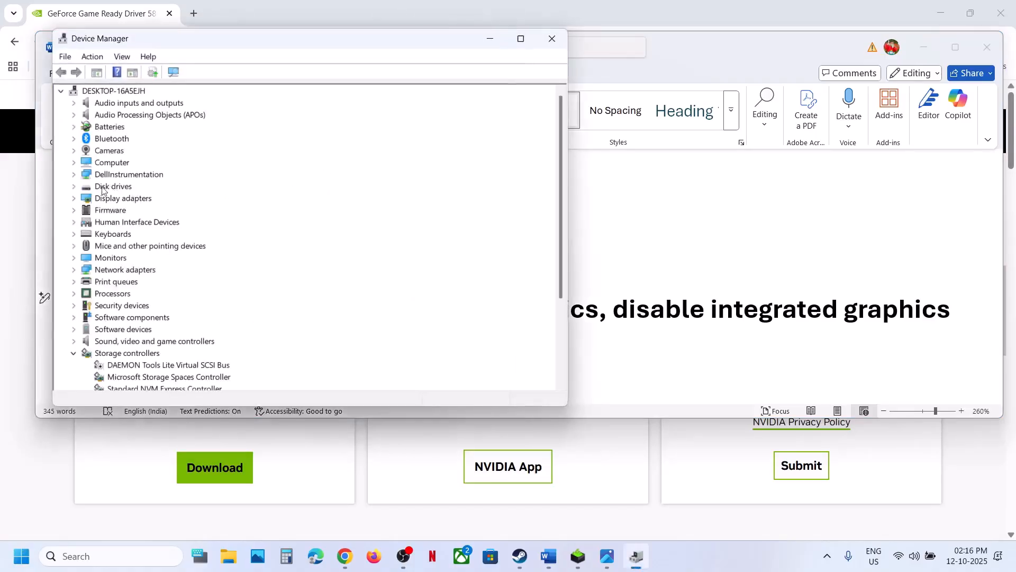
left_click(73, 199)
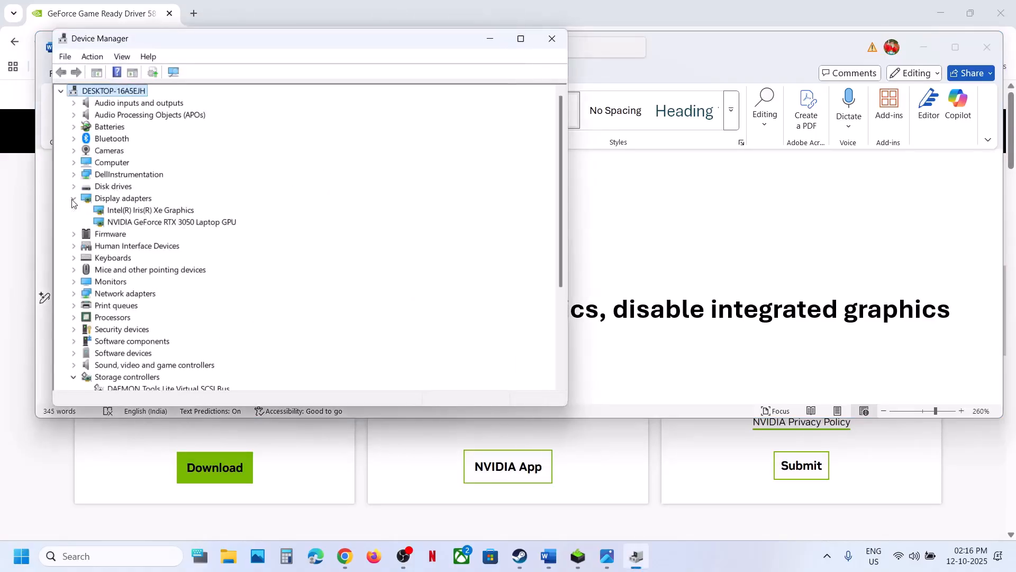
left_click(150, 212)
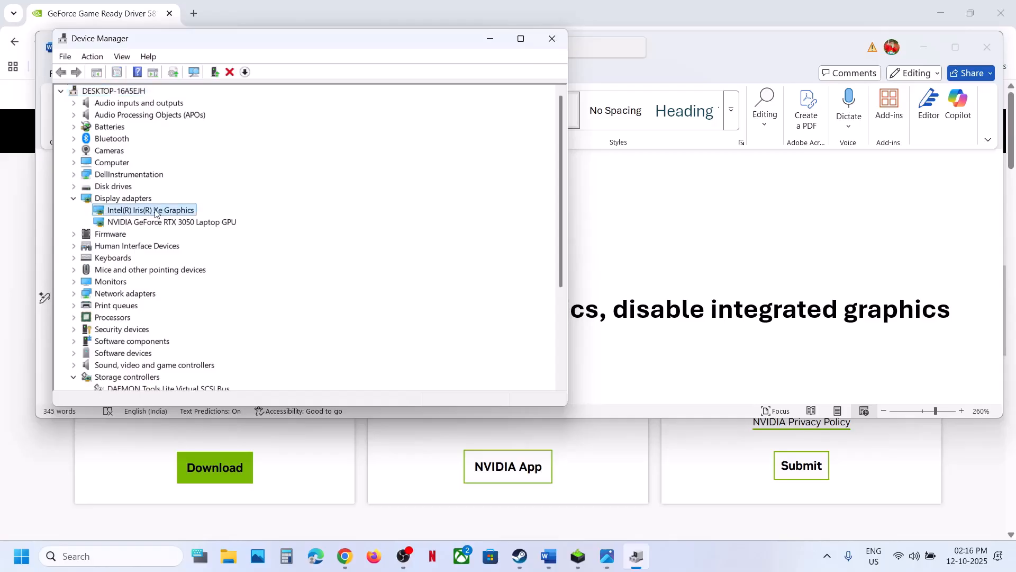
right_click(149, 213)
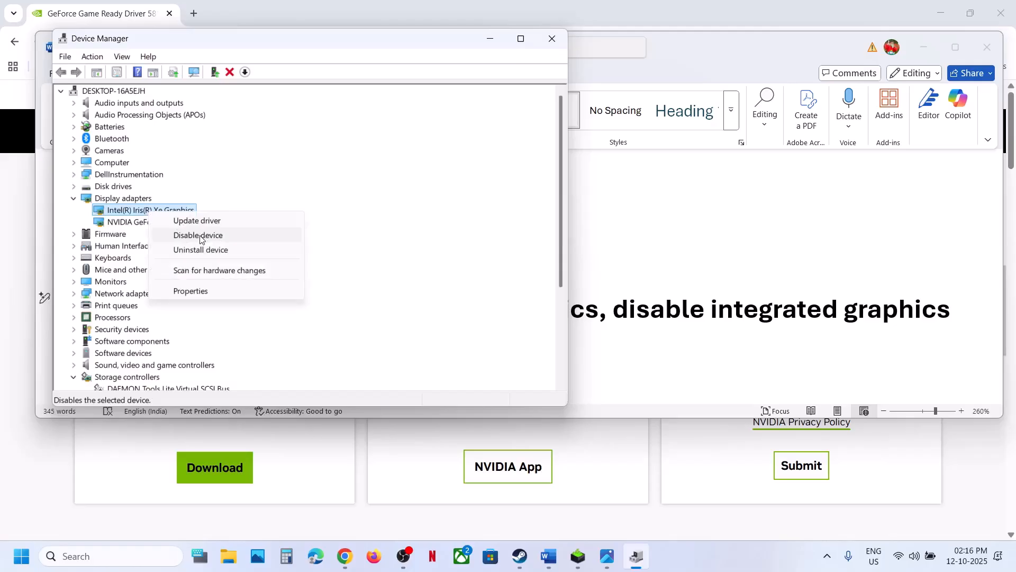
left_click(386, 218)
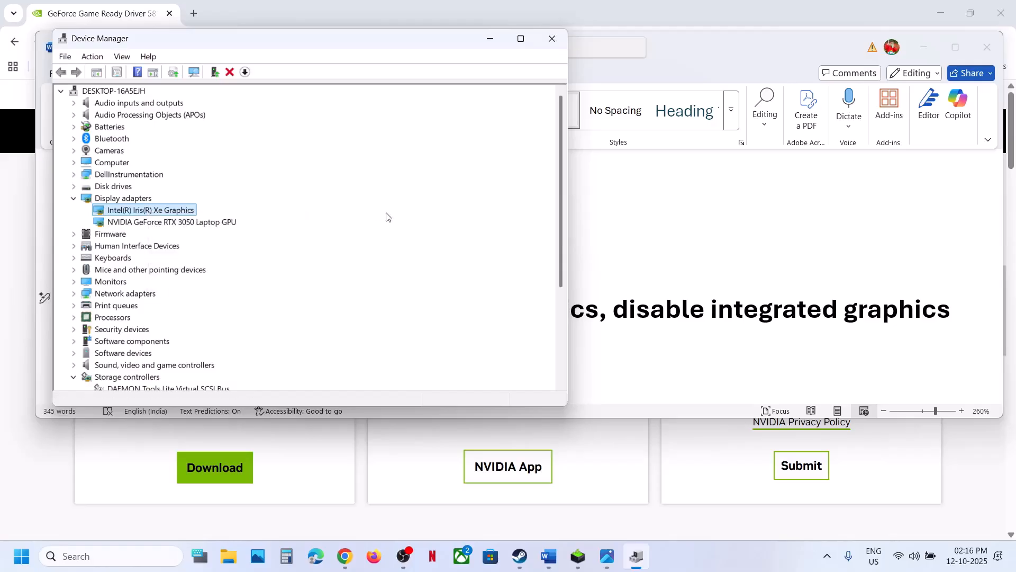
Step: Switch briefly to Steam and back, show the Intel adapter's device options again without choosing one, and close Device Manager
left_click(522, 555)
left_click(520, 556)
right_click(139, 215)
left_click(444, 221)
left_click(554, 38)
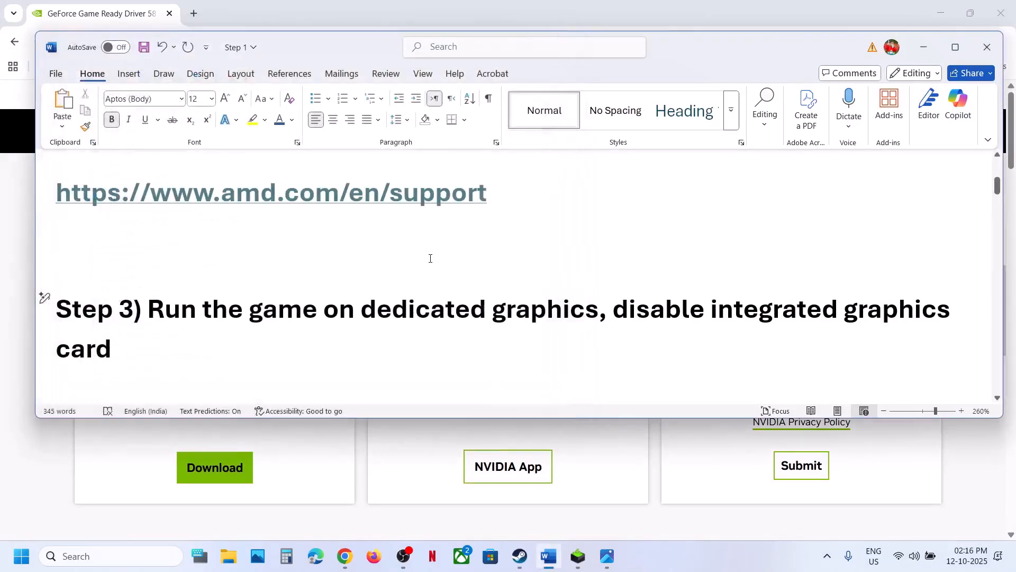
Step: Review the steps in the Word document and move on to Step 4 about Intel Driver & Support Assistant
scroll(430, 258, "up", 4)
scroll(431, 258, "down", 6)
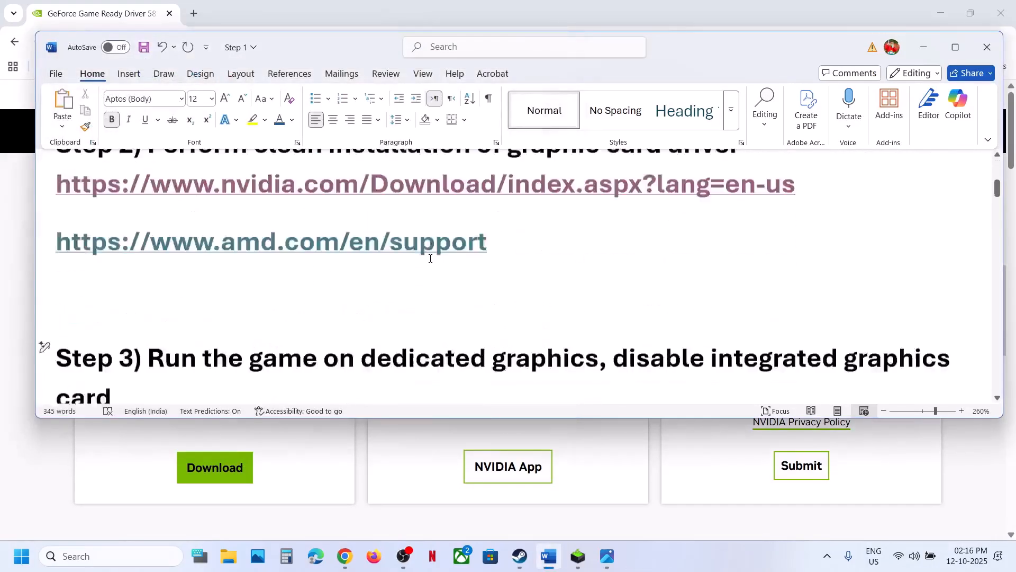
scroll(430, 259, "down", 2)
scroll(430, 258, "up", 1)
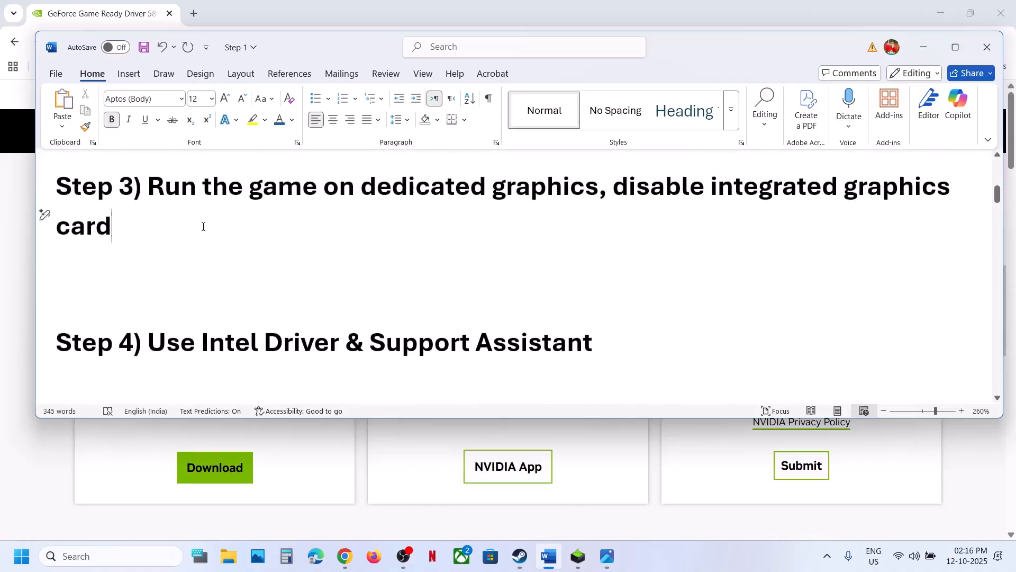
Step: Extend the Step 3 heading in the Word document with ", roll back"
type(",")
left_click(671, 562)
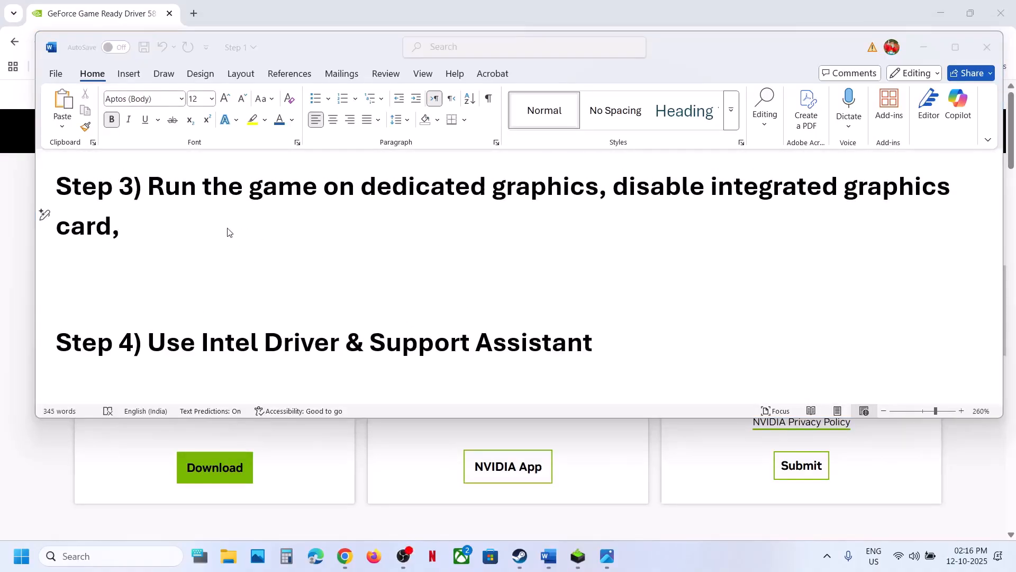
left_click(228, 228)
type("ro")
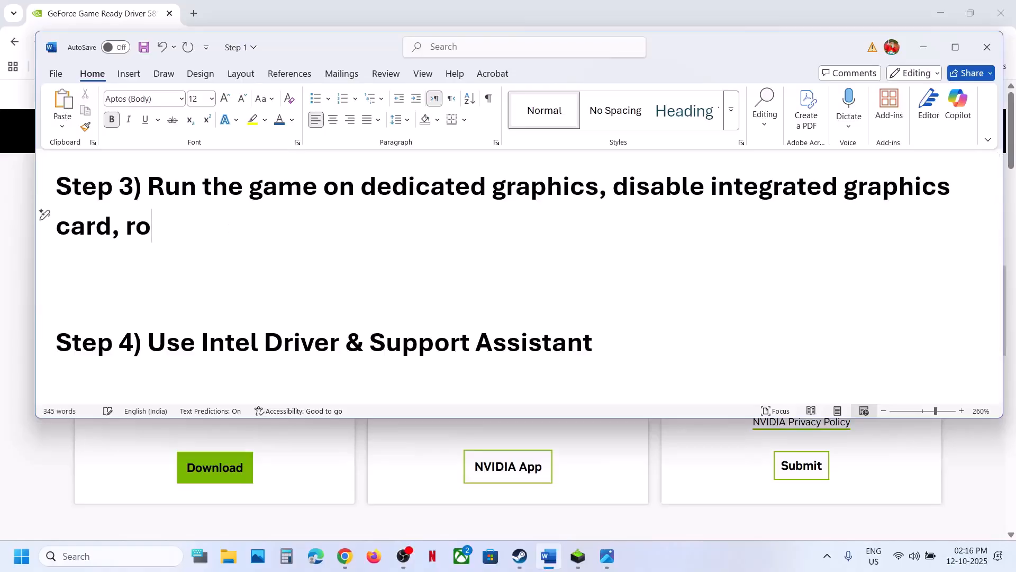
type("ll back")
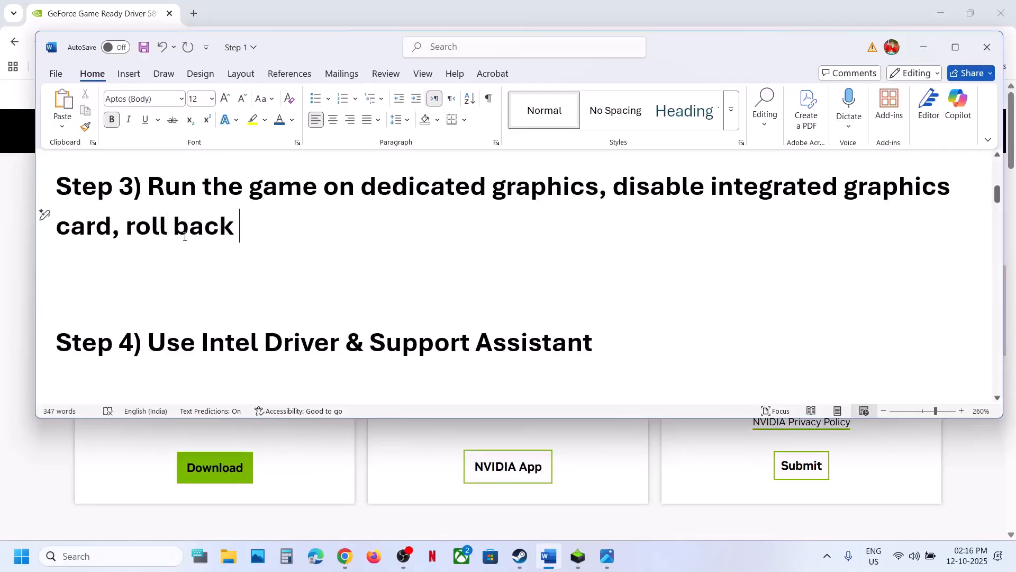
Step: Return to NVIDIA's driver results in the browser and examine the older Game Ready Driver versions 581.29, 581.15 and 581.08
left_click(94, 487)
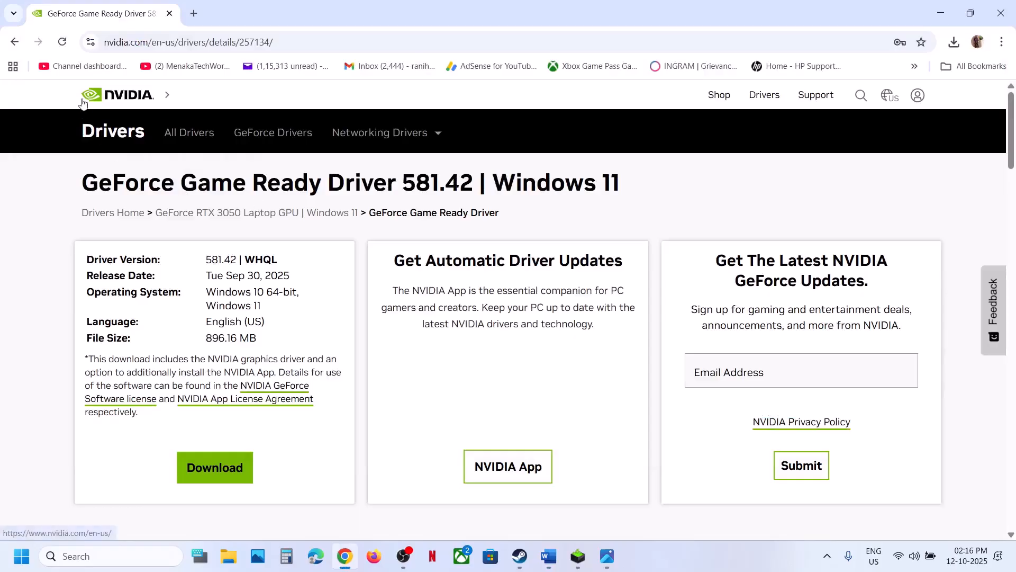
left_click(17, 46)
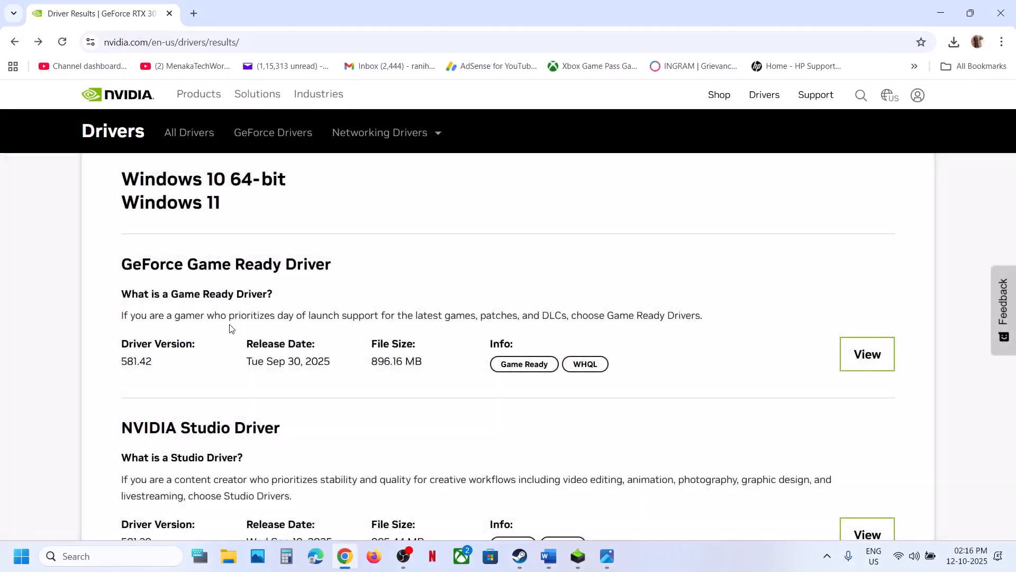
scroll(228, 325, "down", 5)
left_click(213, 312)
scroll(214, 318, "down", 4)
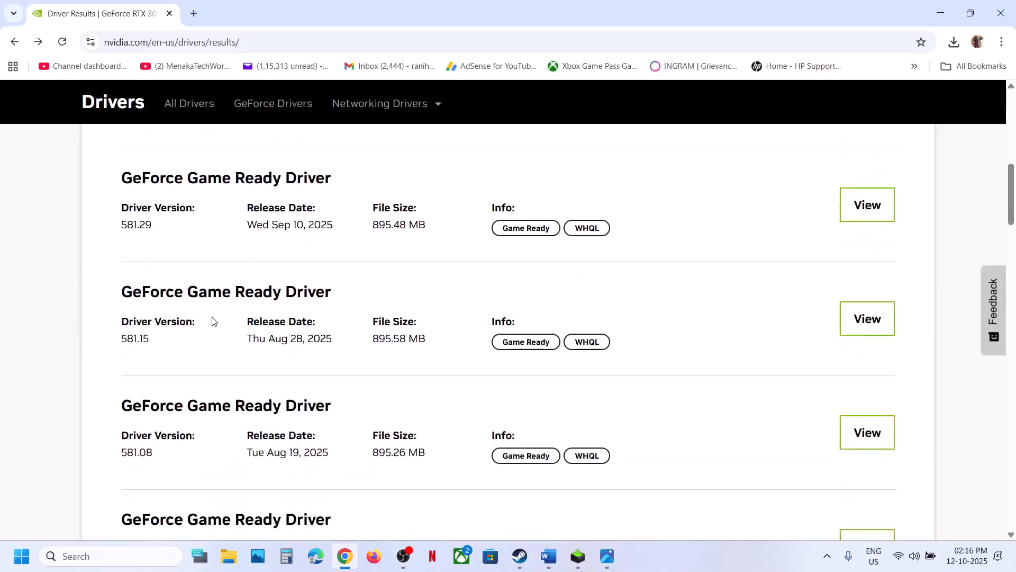
left_click_drag(116, 199, 157, 200)
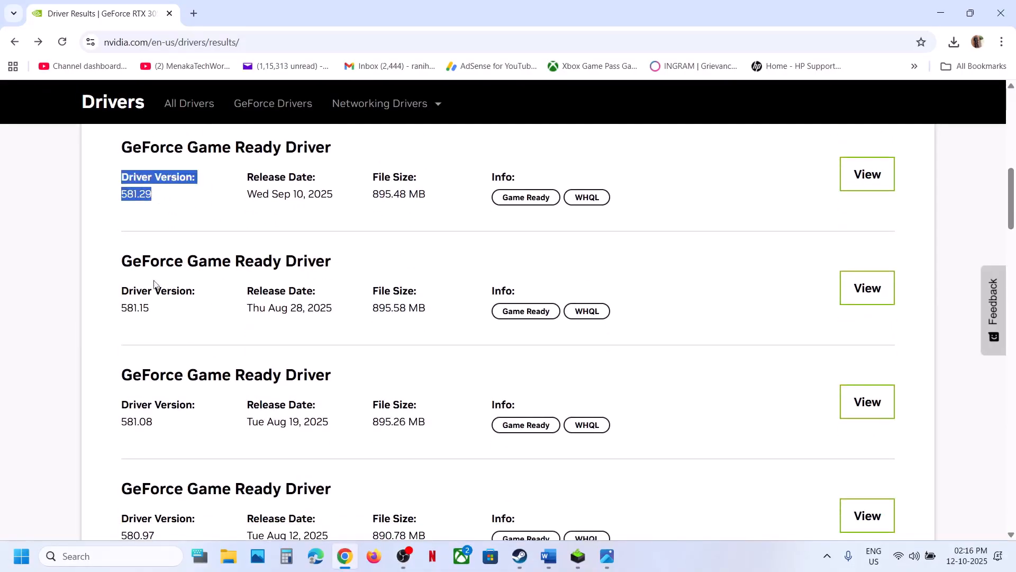
left_click_drag(126, 311, 147, 311)
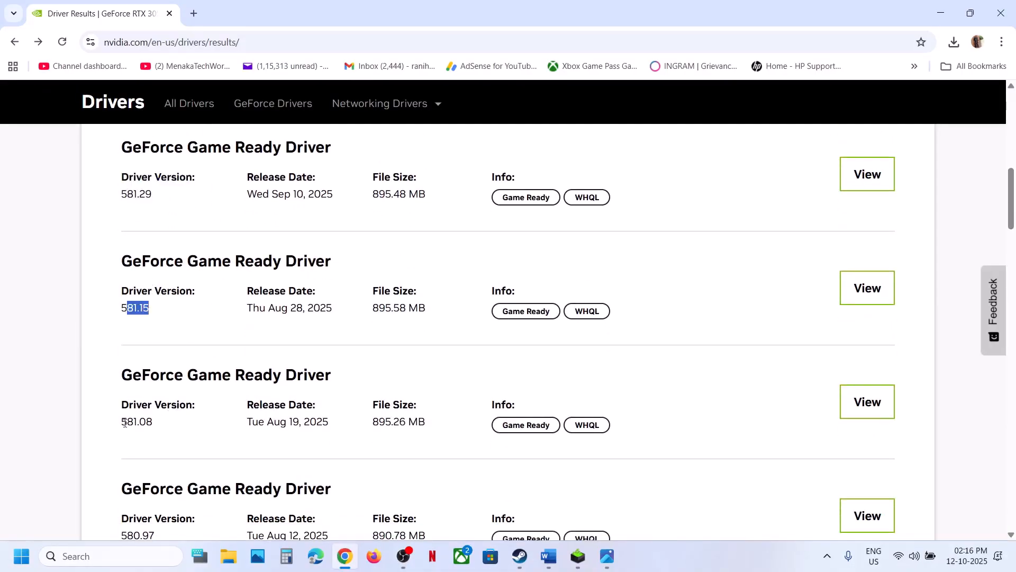
left_click_drag(125, 422, 168, 427)
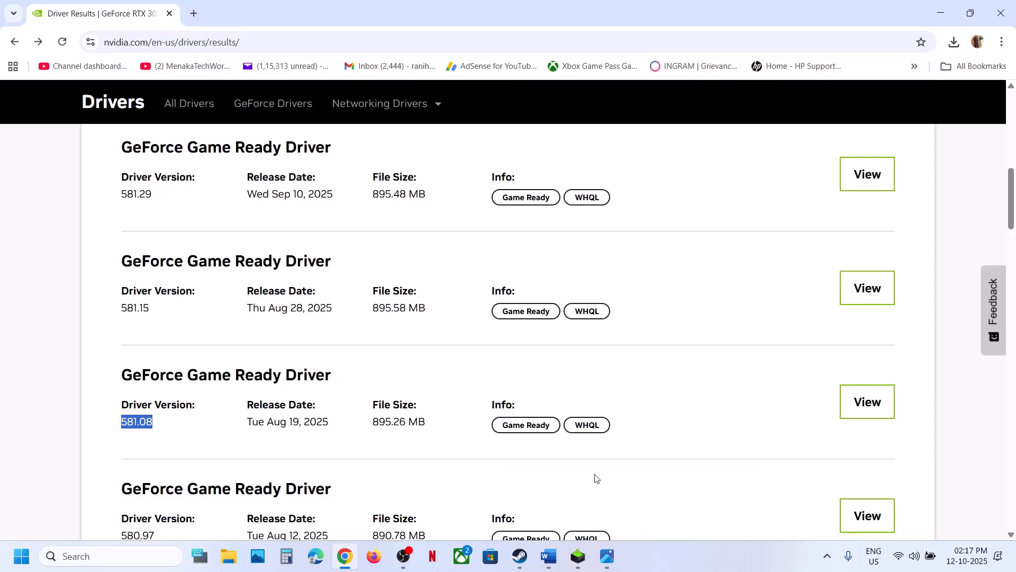
Step: View the clean installation option in the NVIDIA Installer, and display the Windows power options without choosing Restart
left_click(555, 475)
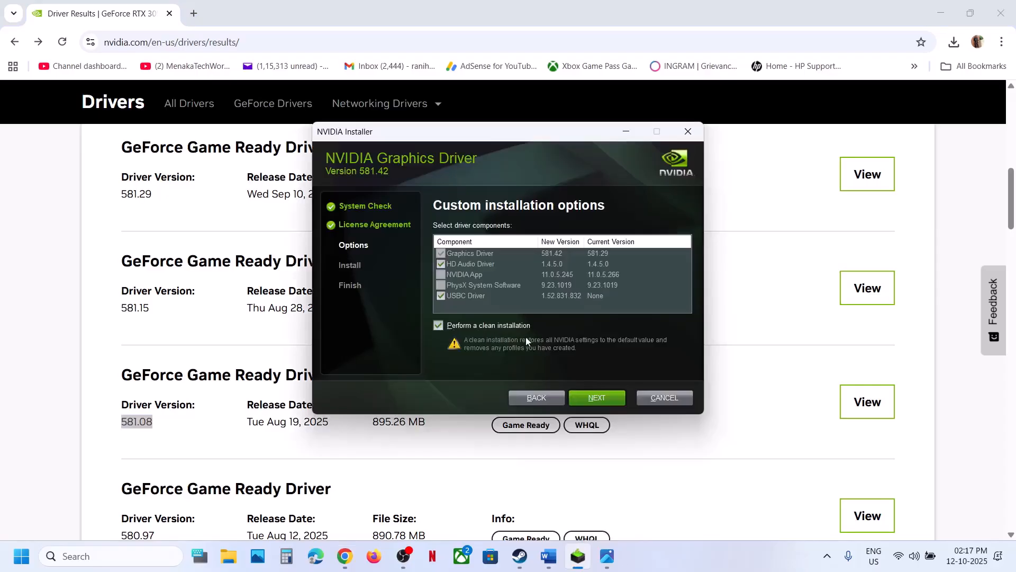
left_click(105, 474)
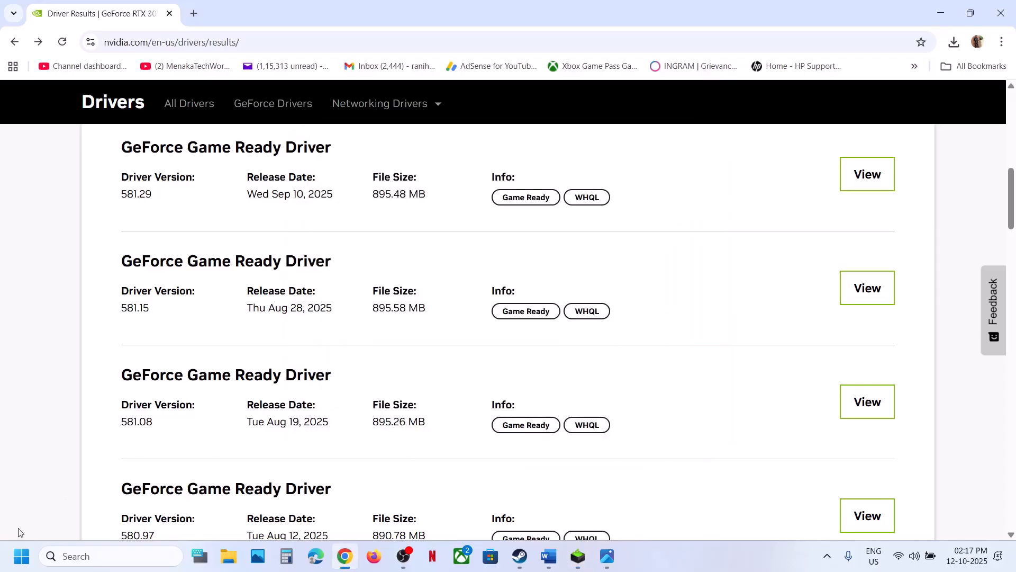
left_click(21, 556)
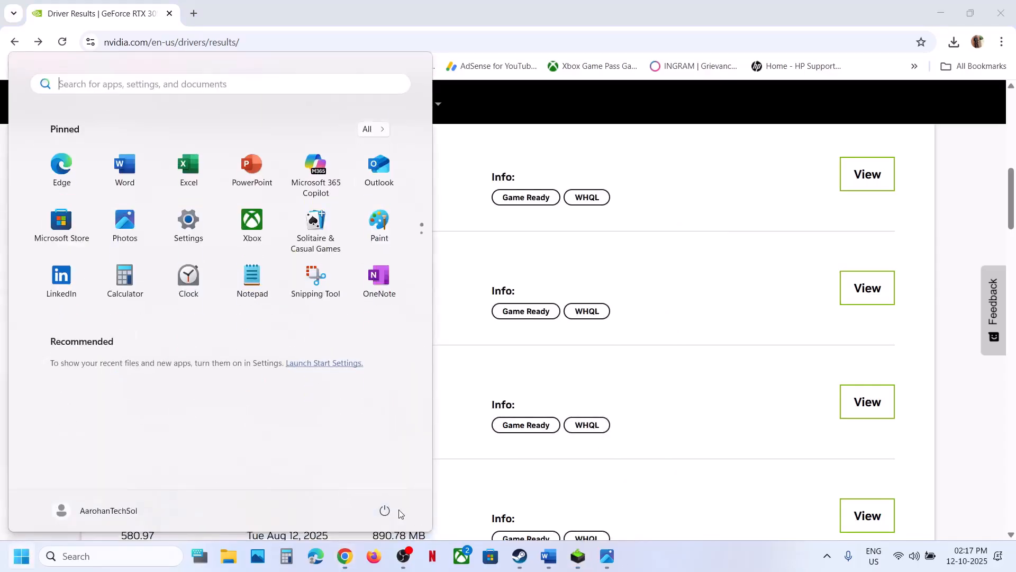
left_click(386, 510)
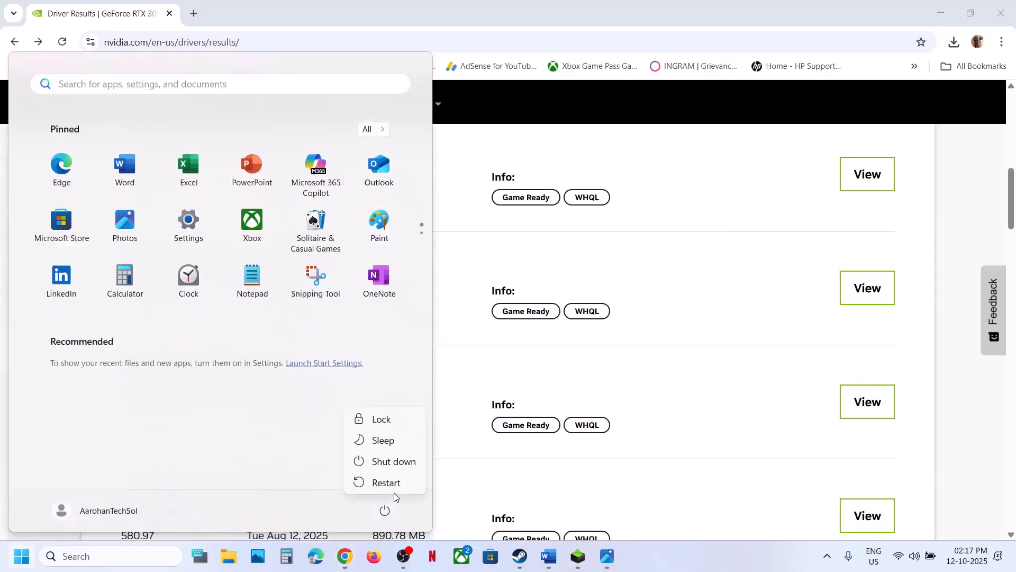
Step: Copy "Intel Driver & Support Assistant" from the Step 4 heading in Word and search Google for it in a new Chrome tab
left_click(549, 557)
scroll(339, 291, "down", 1)
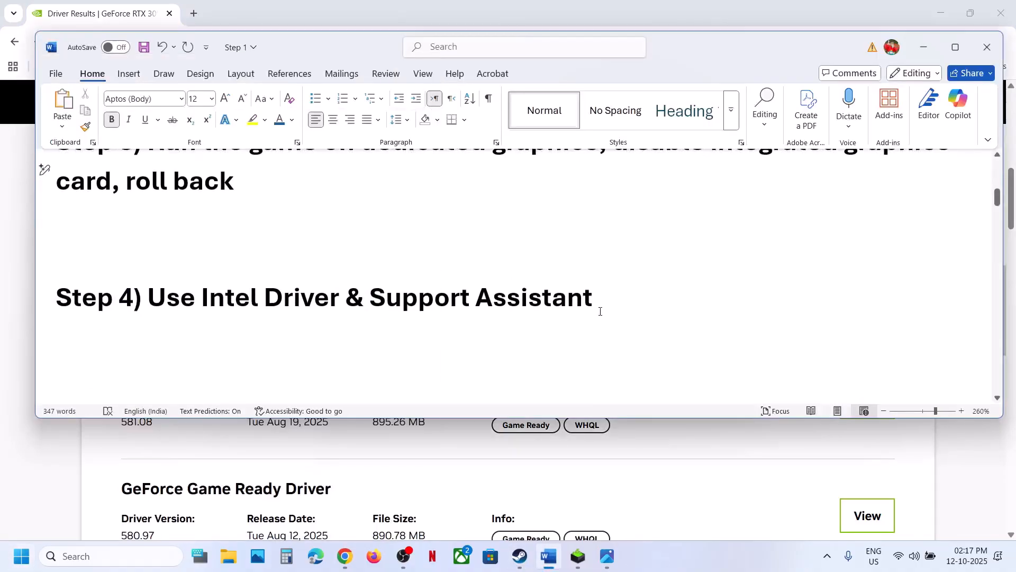
left_click_drag(602, 301, 216, 301)
key("ctrl+c")
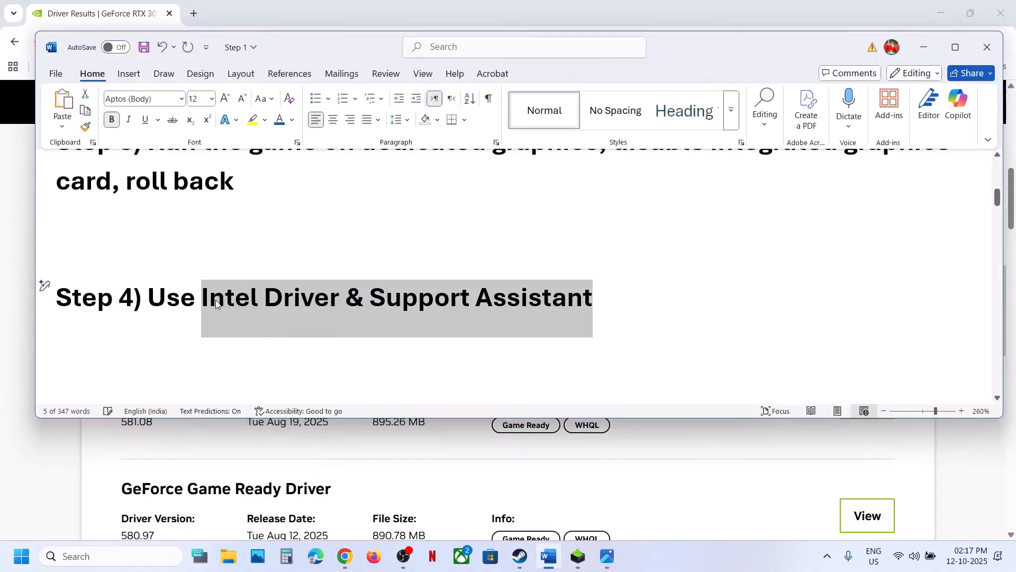
left_click(347, 566)
left_click(194, 14)
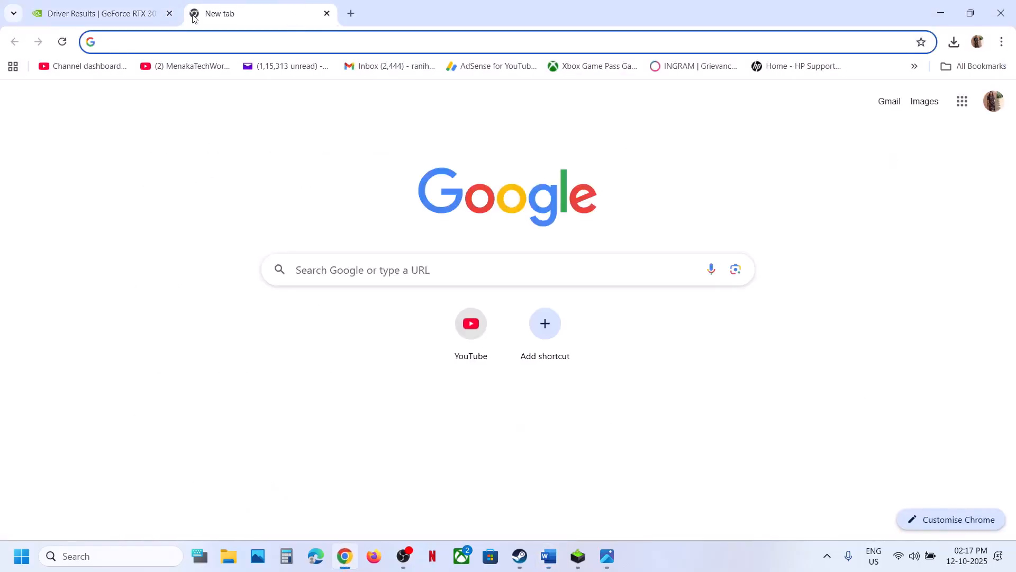
key("ctrl+v")
key("Return")
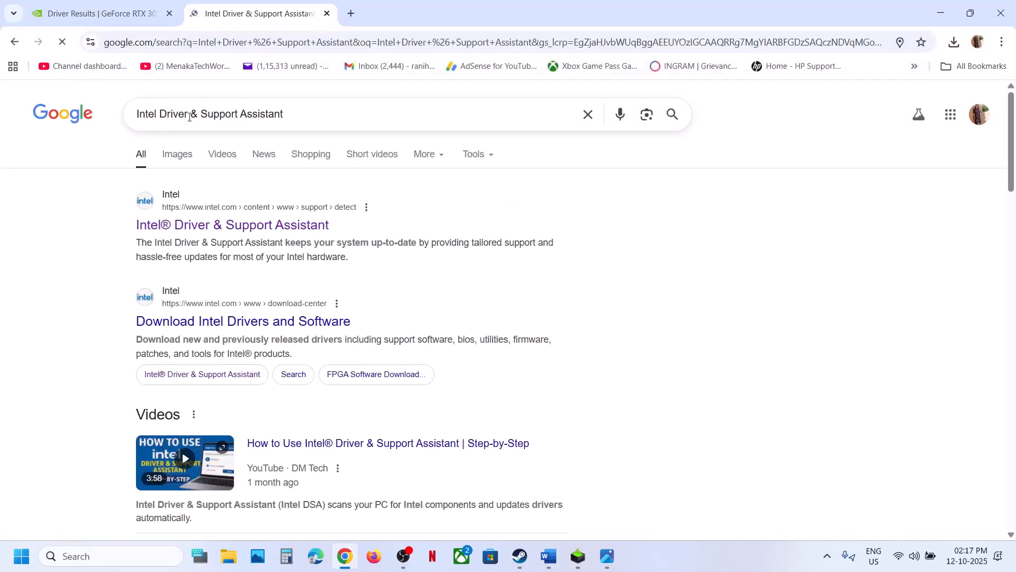
Step: Download the Intel Driver & Support Assistant installer from Intel's support page and accept installing its prerequisite
left_click(256, 224)
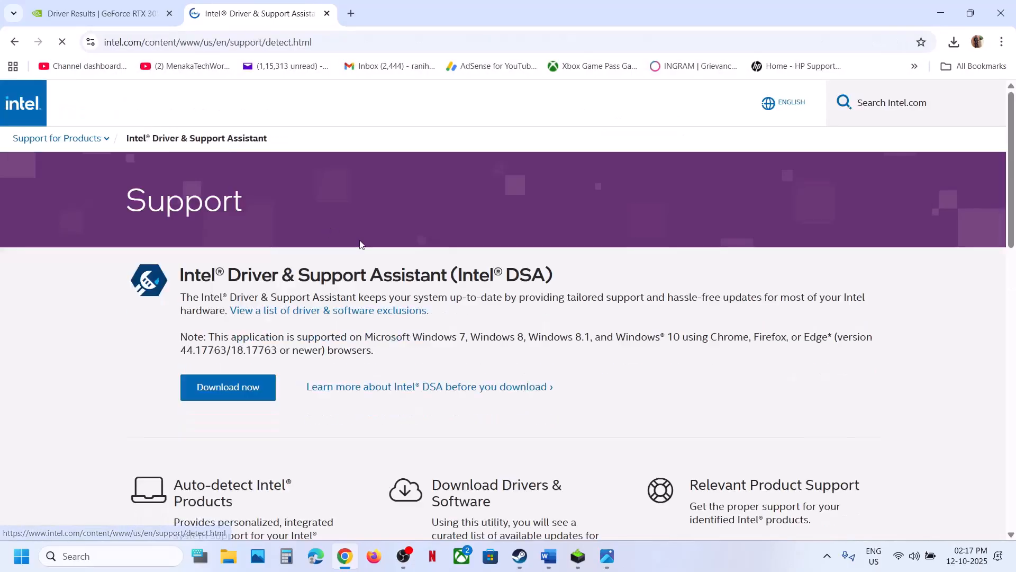
left_click(229, 387)
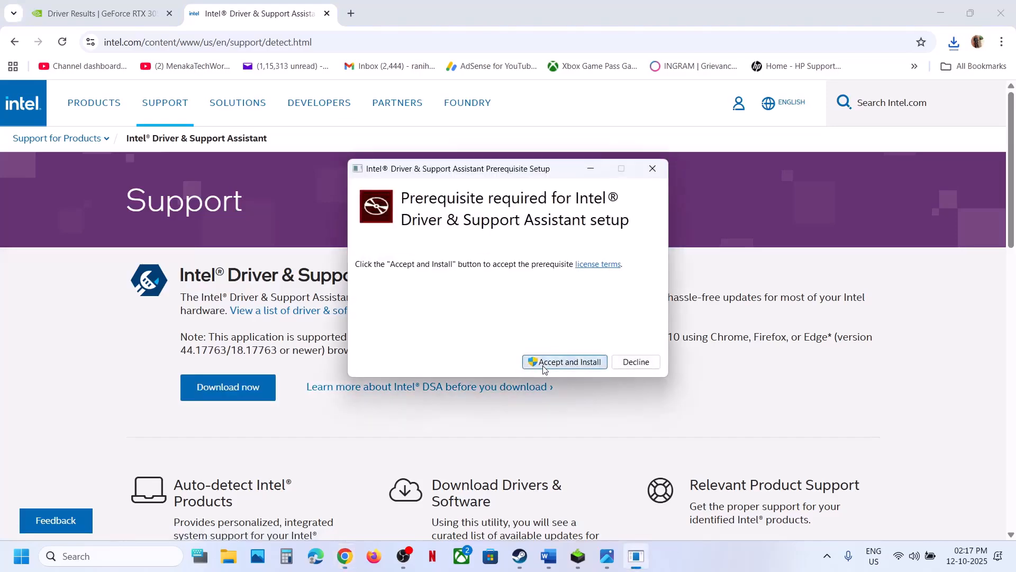
left_click(556, 363)
left_click(481, 380)
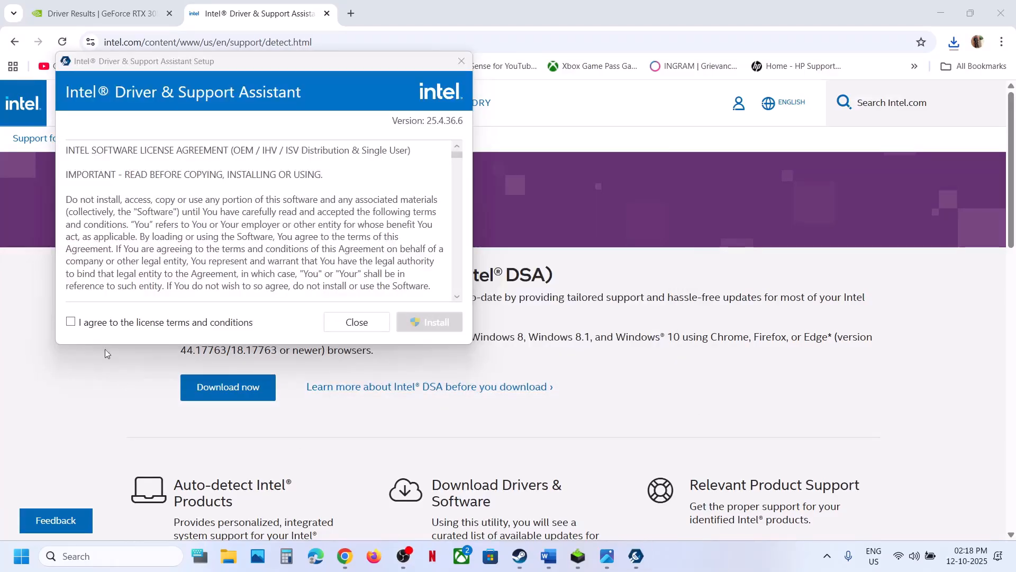
Step: Install Intel Driver & Support Assistant, agreeing to the license terms and accepting the Computing Improvement Program, and launch it
left_click(98, 327)
left_click(423, 323)
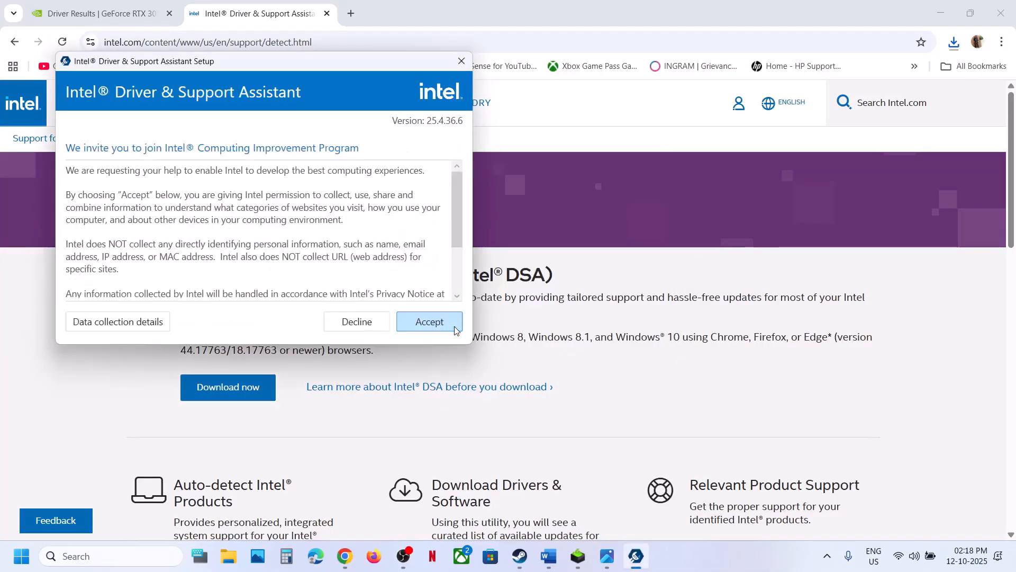
left_click(424, 323)
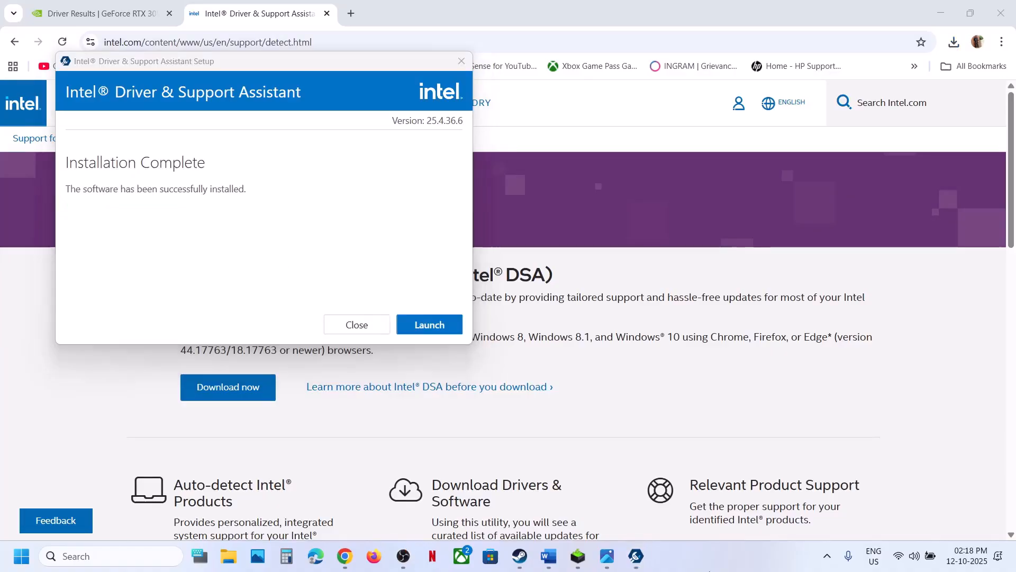
left_click(415, 319)
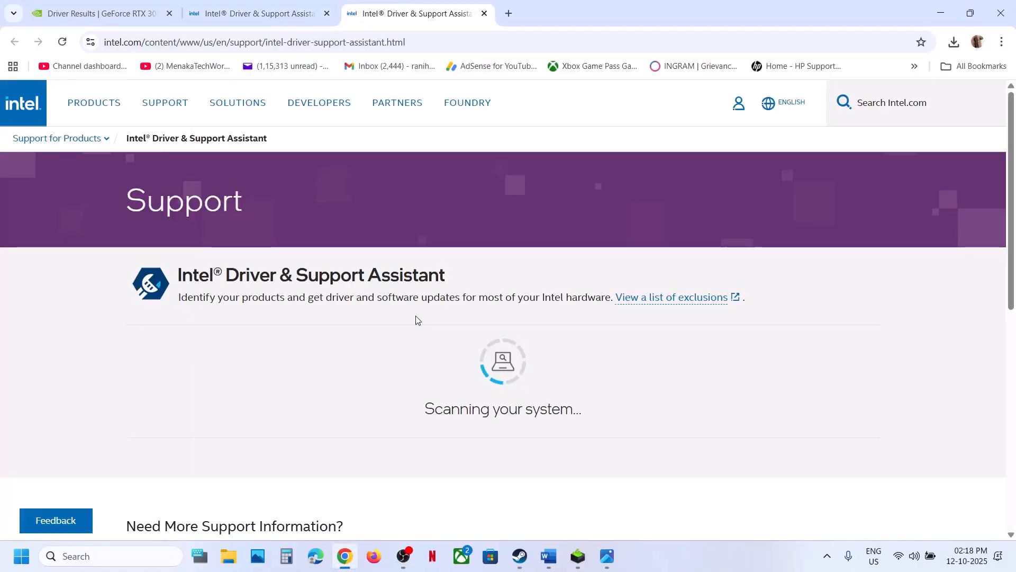
Step: Download all available Intel software updates, covering the processor graphics, Wi-Fi and Bluetooth drivers
scroll(415, 316, "down", 2)
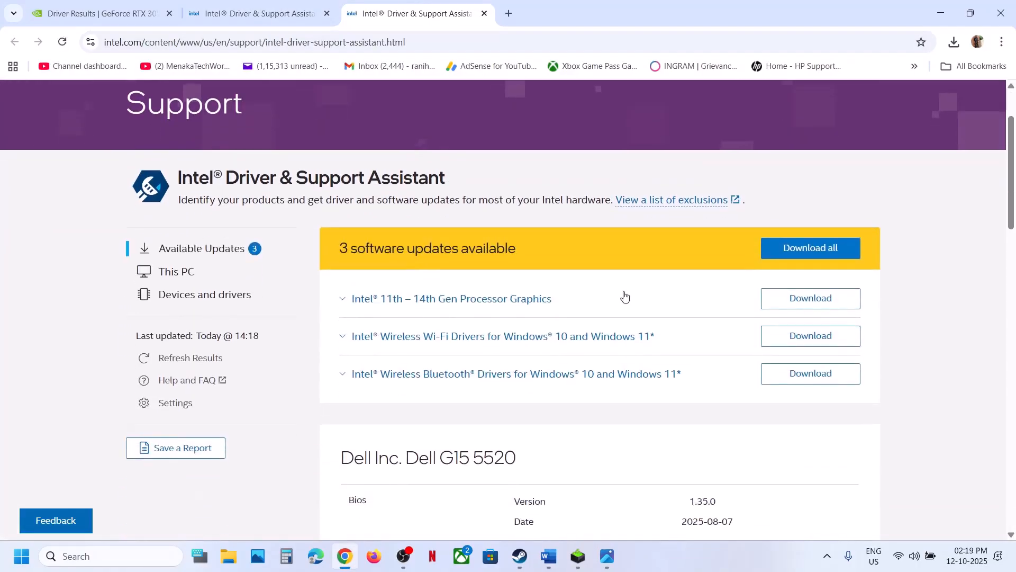
scroll(625, 296, "down", 1)
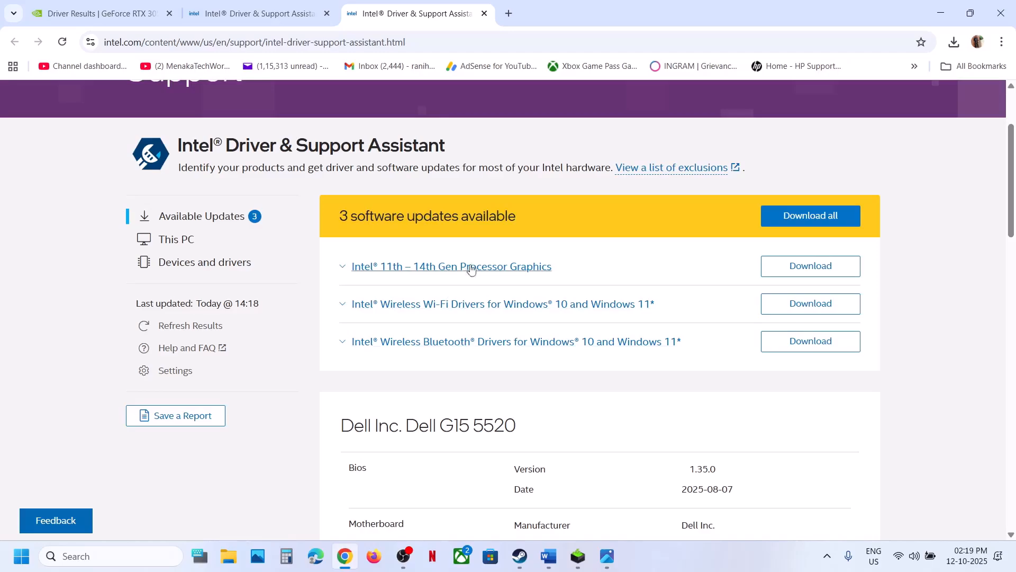
left_click(804, 217)
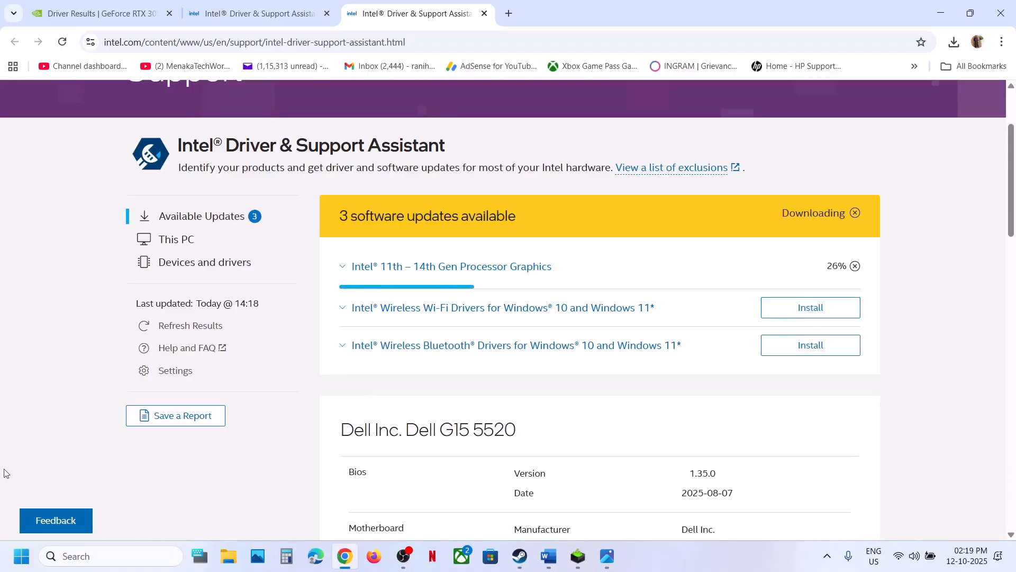
Step: Display the Windows power options without choosing Restart, and return to the Word document to read Step 5 about renaming config and save files
left_click(23, 558)
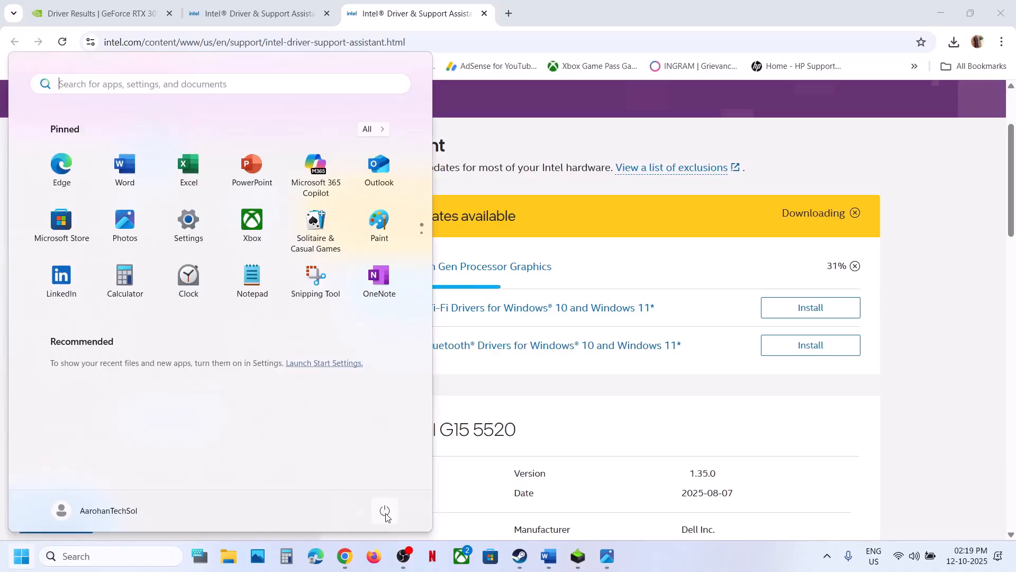
left_click(385, 512)
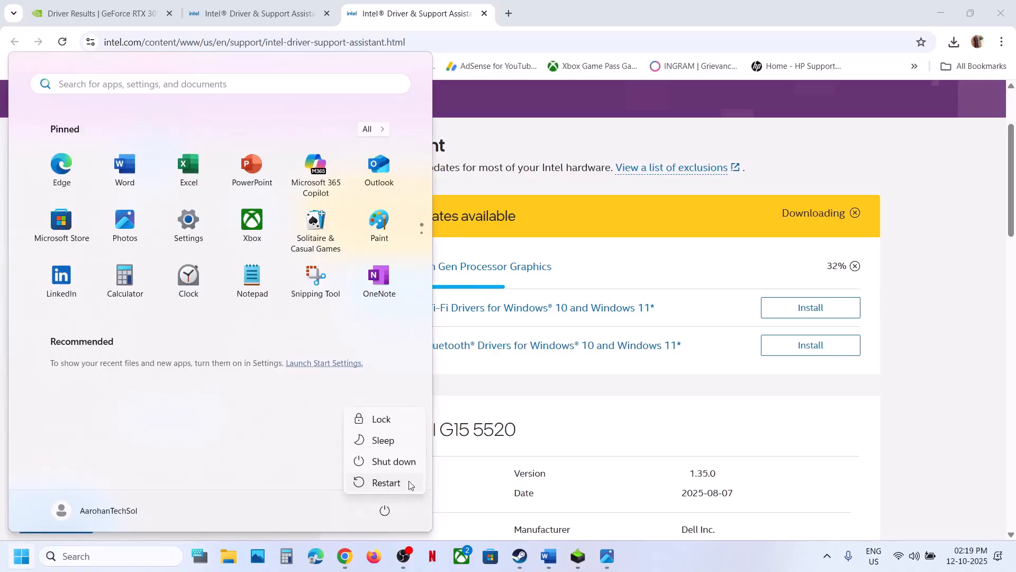
left_click(520, 555)
left_click(551, 565)
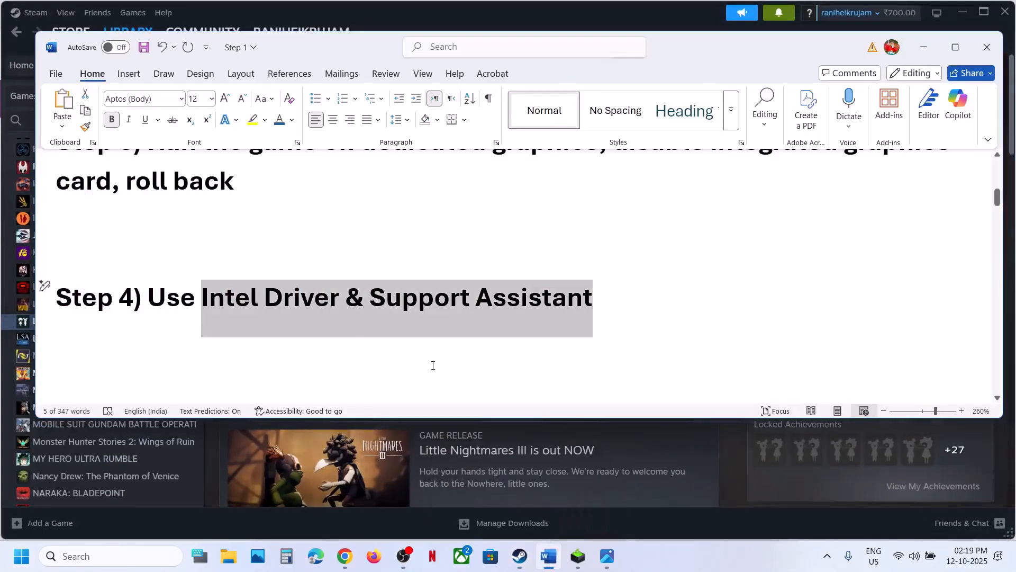
scroll(335, 336, "down", 3)
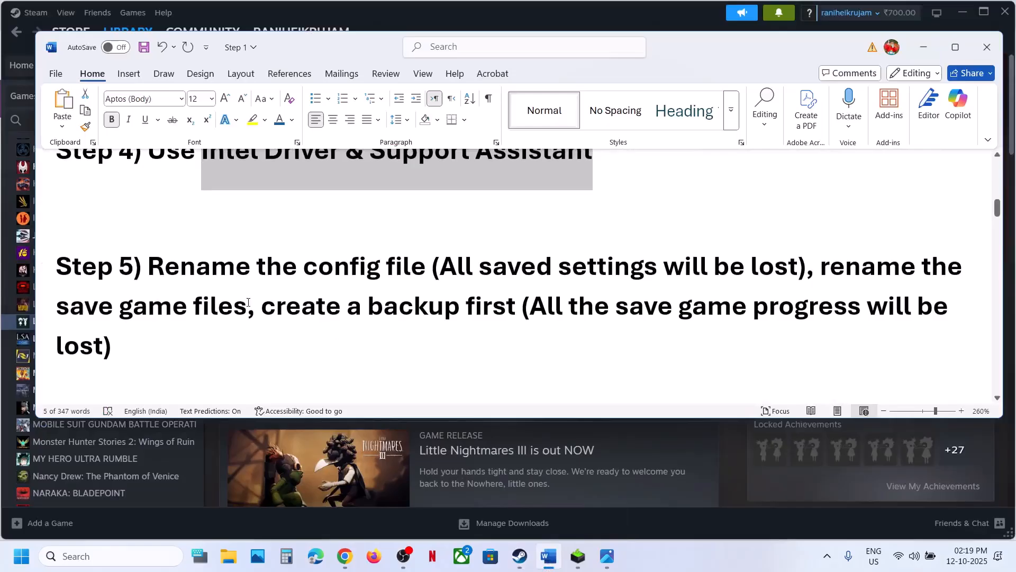
Step: Open File Explorer and browse to the current user's profile folder under C:\Users
left_click(227, 556)
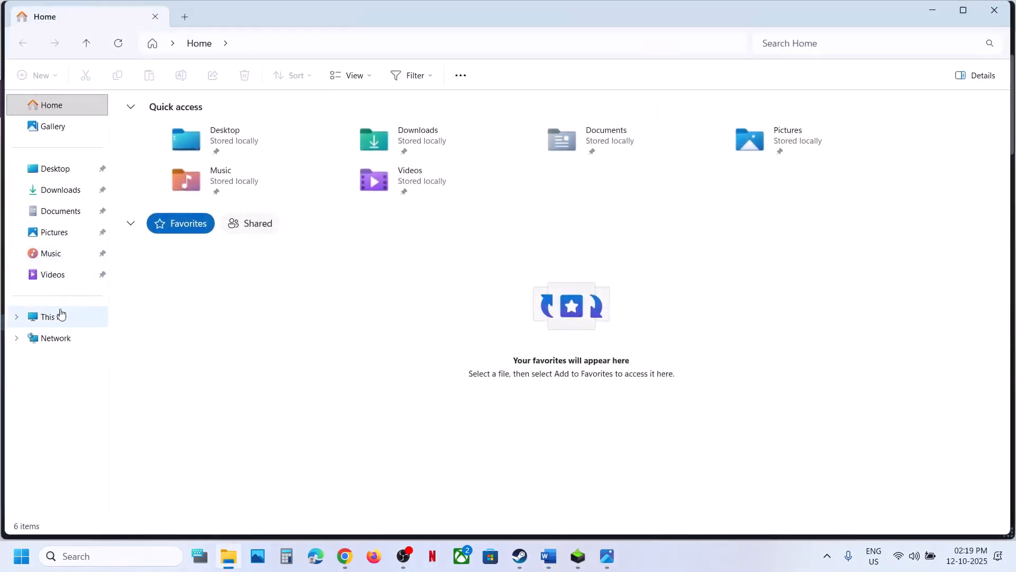
left_click(61, 316)
double_click(215, 148)
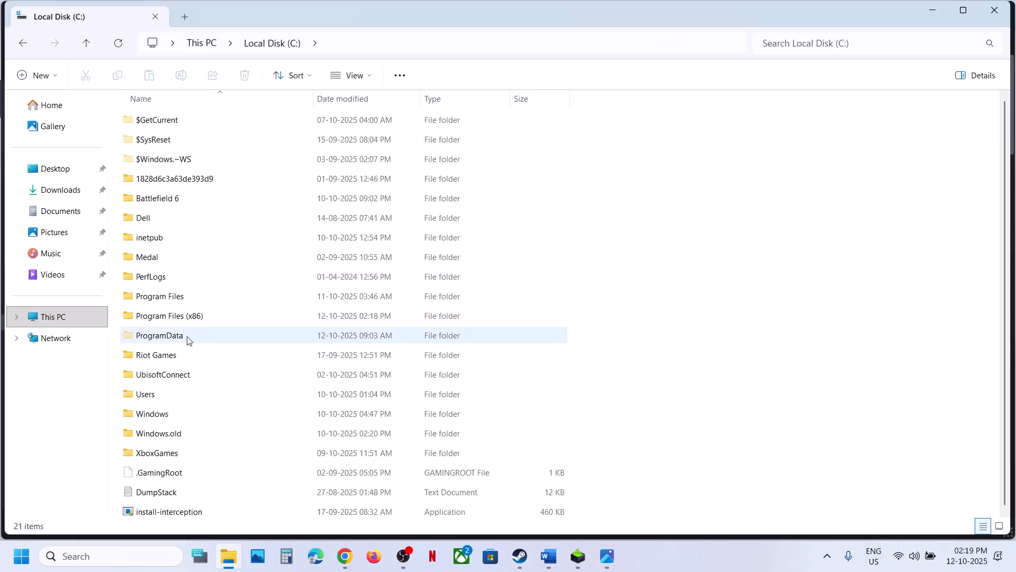
double_click(161, 395)
left_click(165, 123)
double_click(165, 123)
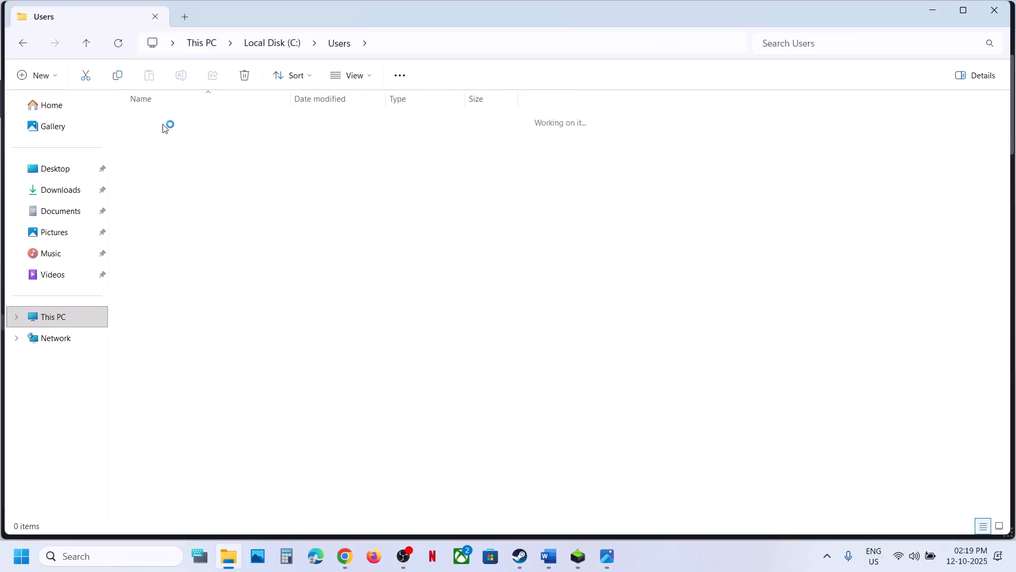
Step: Check that hidden items are set to be shown in the user's profile folder, and open AppData\Local
left_click(155, 183)
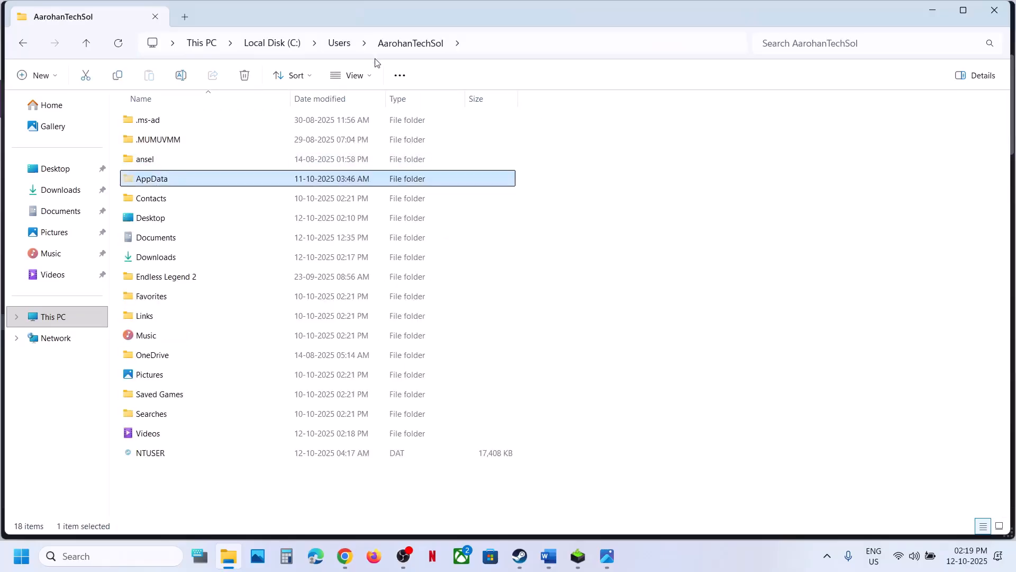
left_click(374, 82)
mouse_move(371, 322)
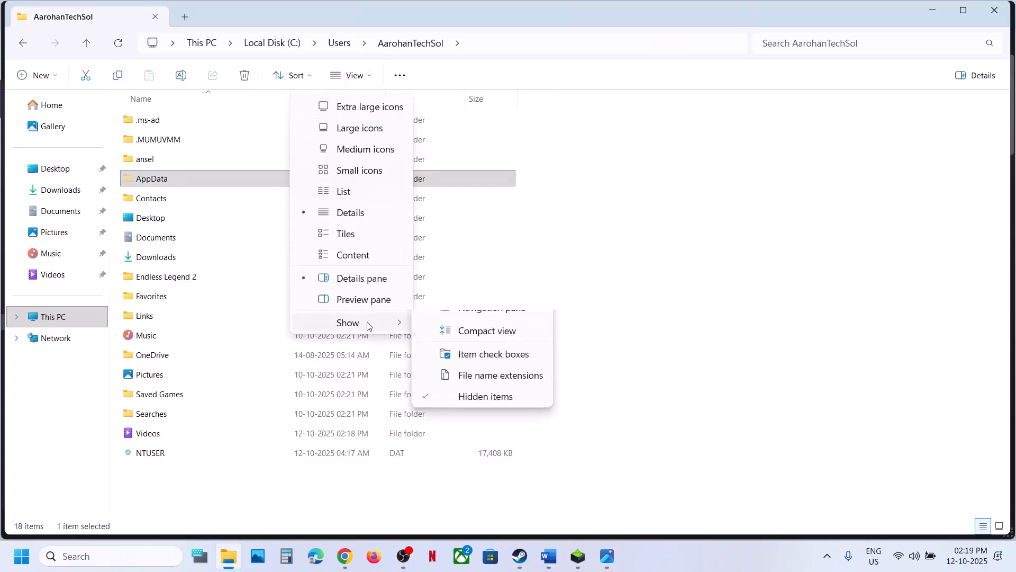
left_click(193, 184)
double_click(192, 184)
double_click(164, 122)
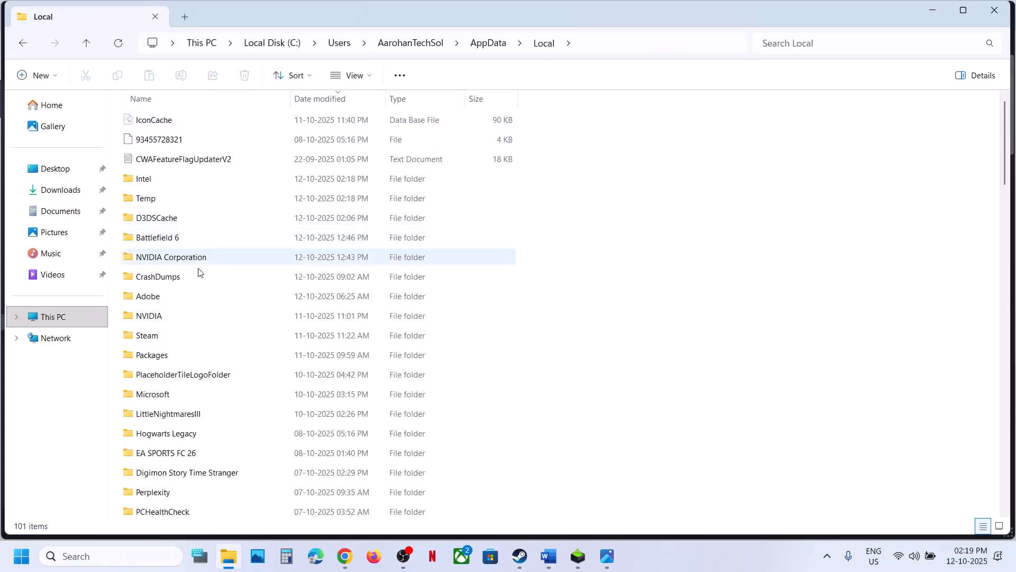
Step: Browse through LittleNightmaresIII\Saved\Config to the WindowsNoEditor folder holding the game's configuration files
double_click(185, 414)
double_click(148, 120)
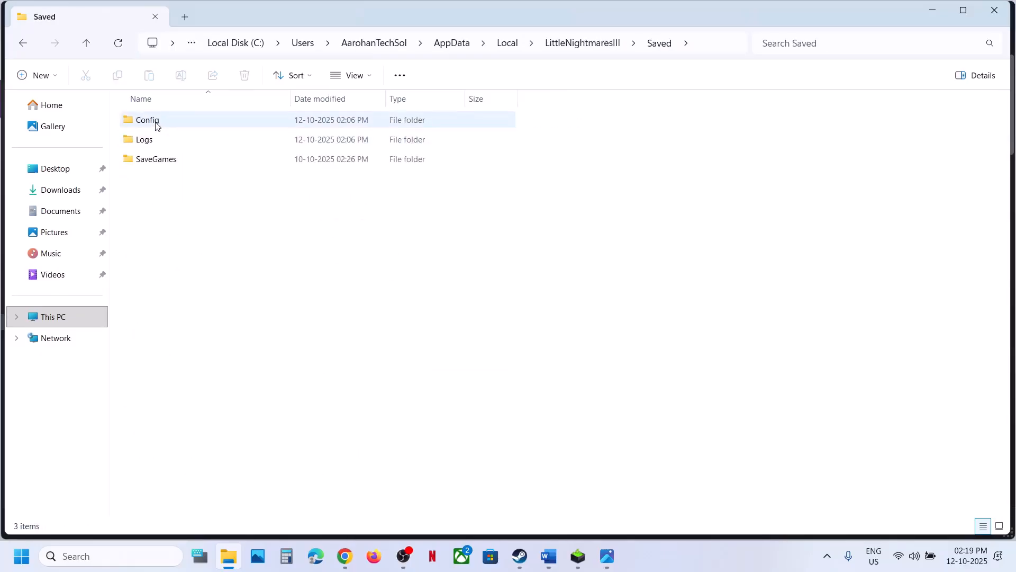
double_click(155, 123)
double_click(164, 141)
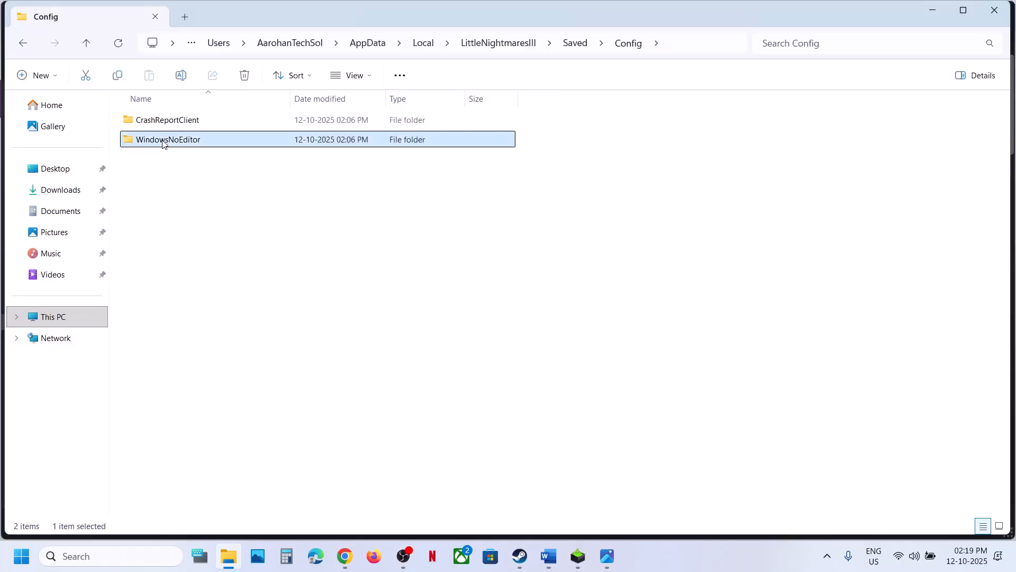
Step: Go back up to the Saved folder and rename the Config folder as Config.old
left_click(89, 45)
left_click(89, 46)
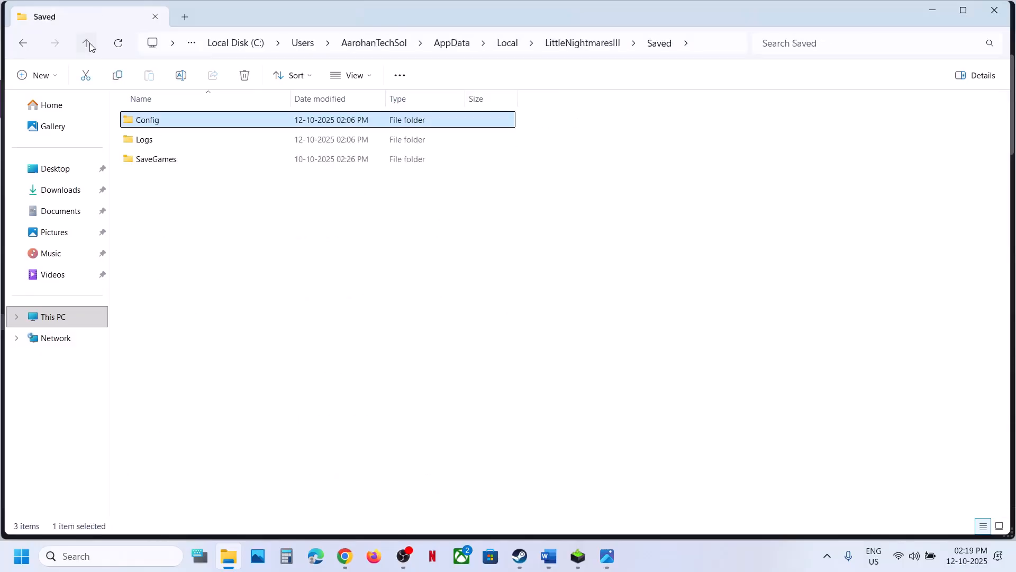
right_click(166, 123)
left_click(273, 141)
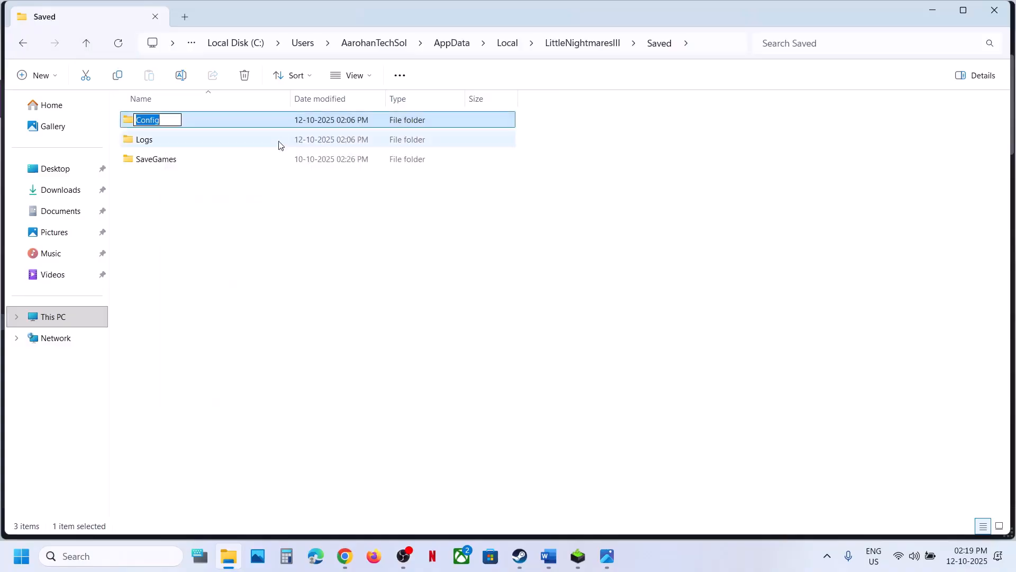
left_click(162, 119)
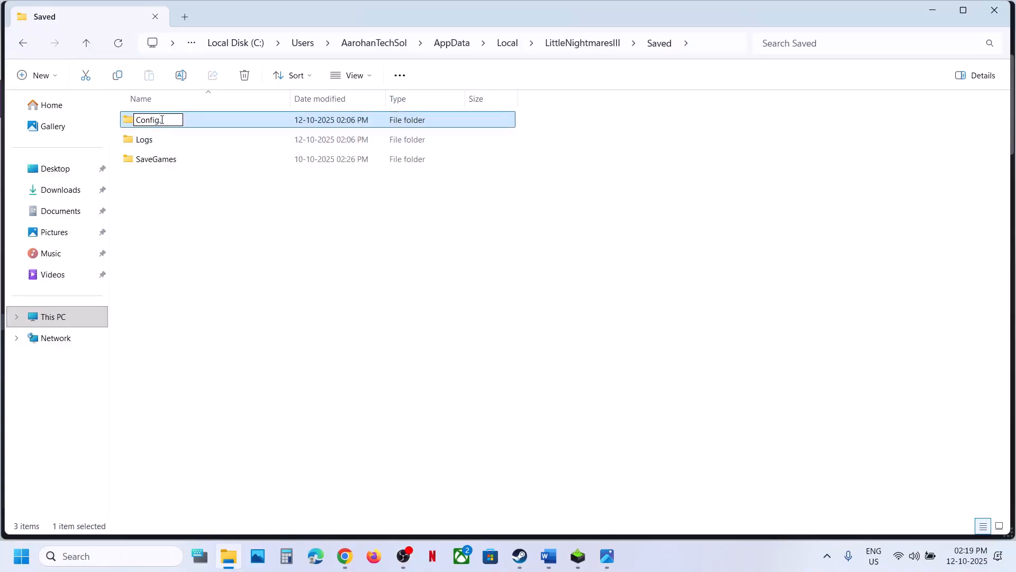
left_click(249, 263)
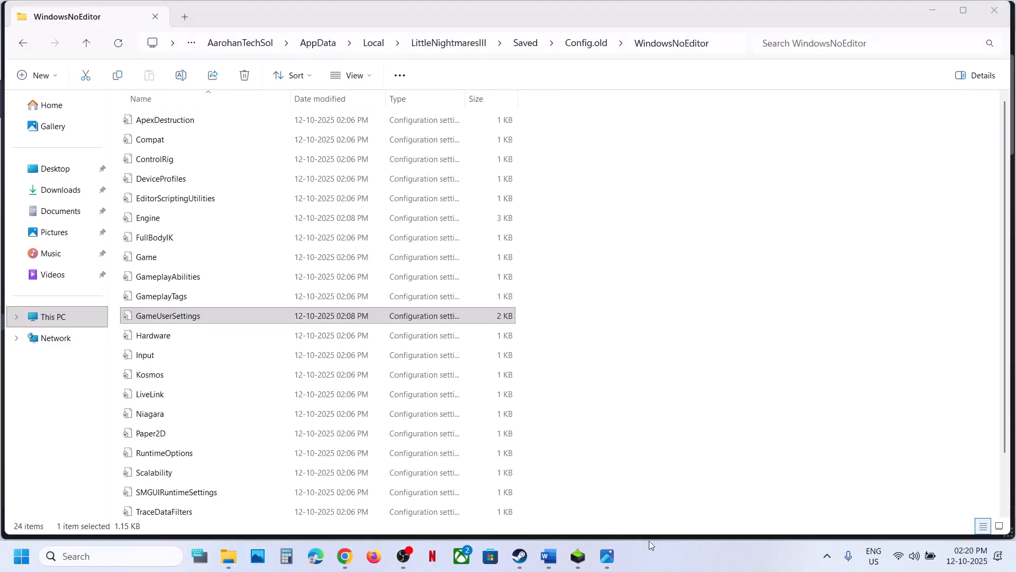
Step: Switch to the Word document and highlight Step 5's notes on renaming save files, creating a backup first and losing progress
left_click(515, 477)
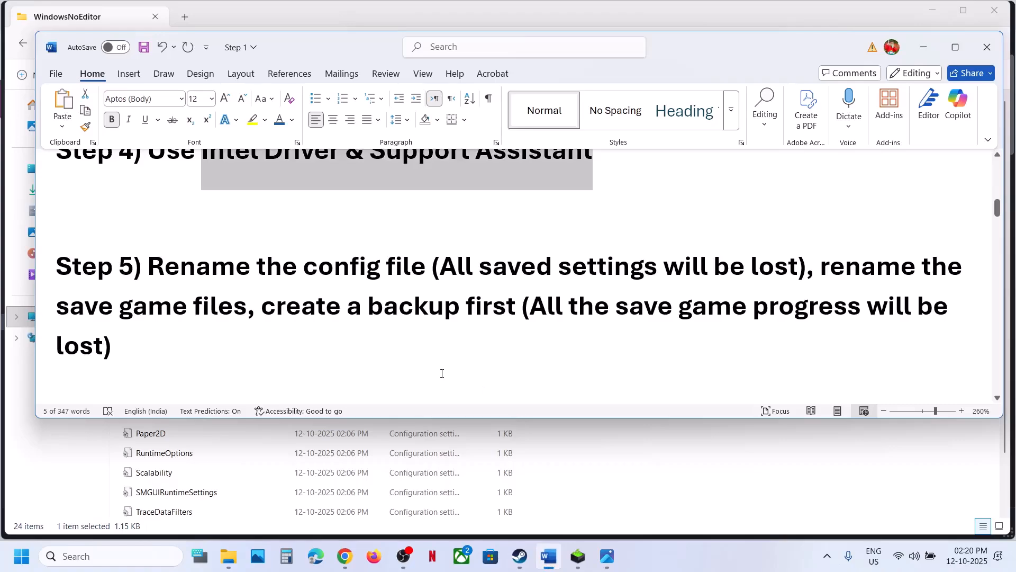
left_click_drag(824, 270, 245, 311)
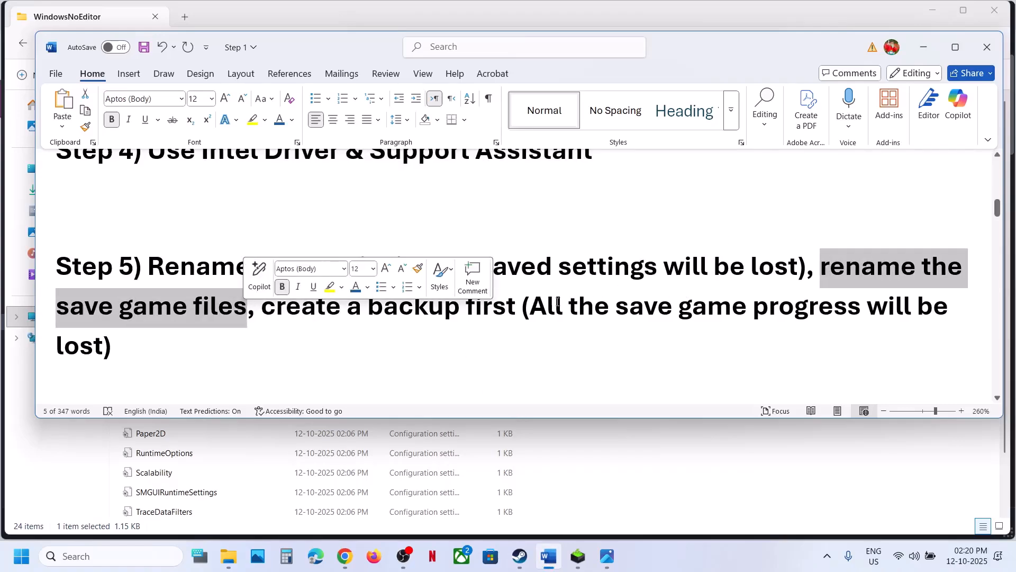
left_click_drag(531, 306, 237, 376)
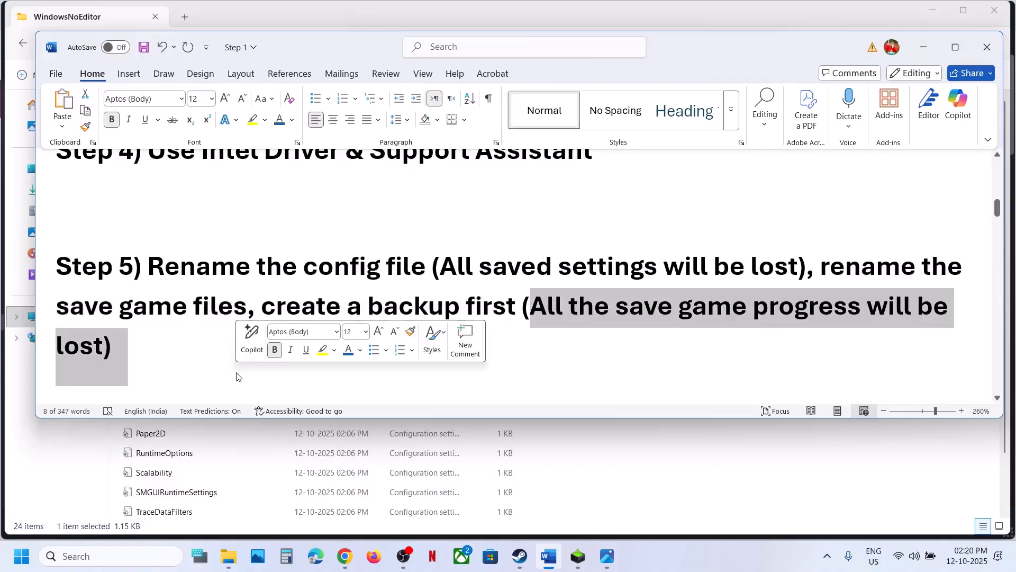
left_click(174, 352)
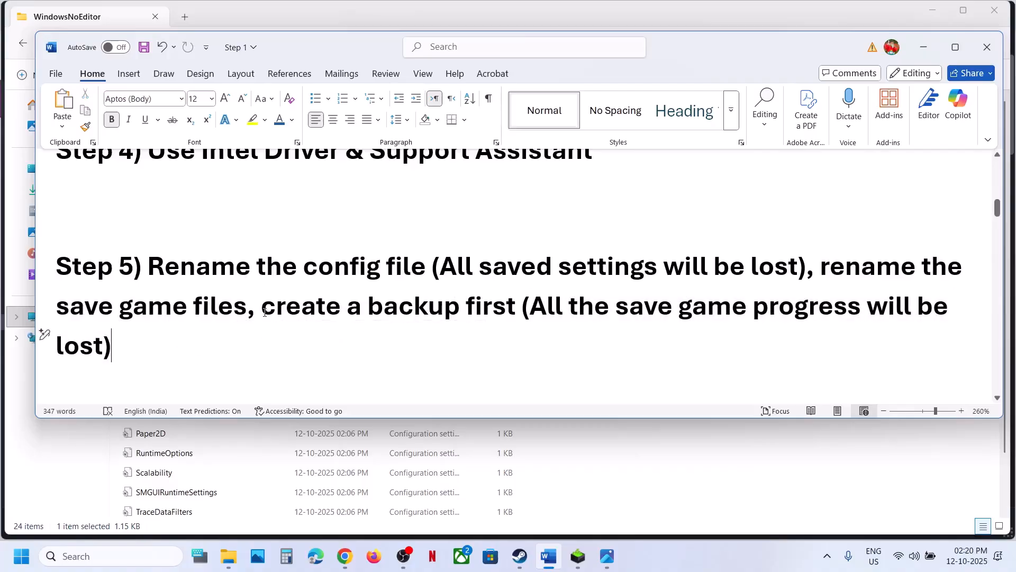
left_click_drag(263, 310, 521, 311)
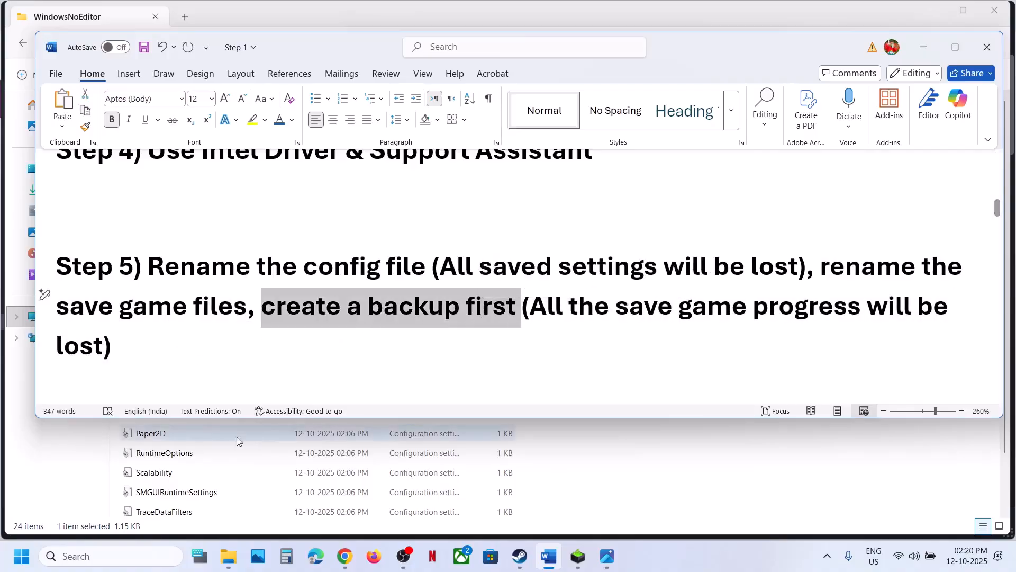
Step: Return to File Explorer, go up to AppData\Local, and copy the LittleNightmaresIII folder to the desktop as a backup
left_click(105, 18)
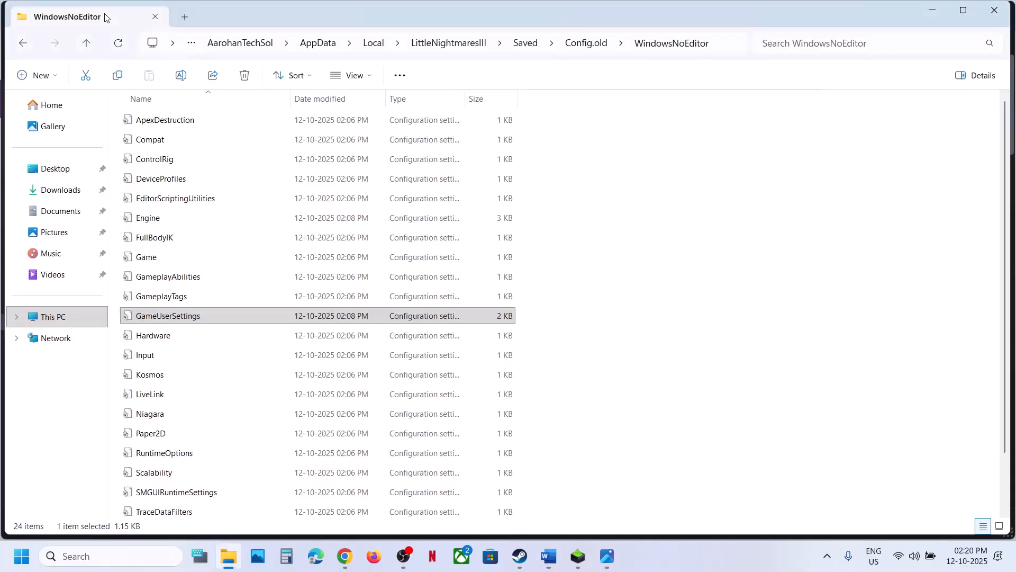
left_click(90, 43)
left_click(91, 44)
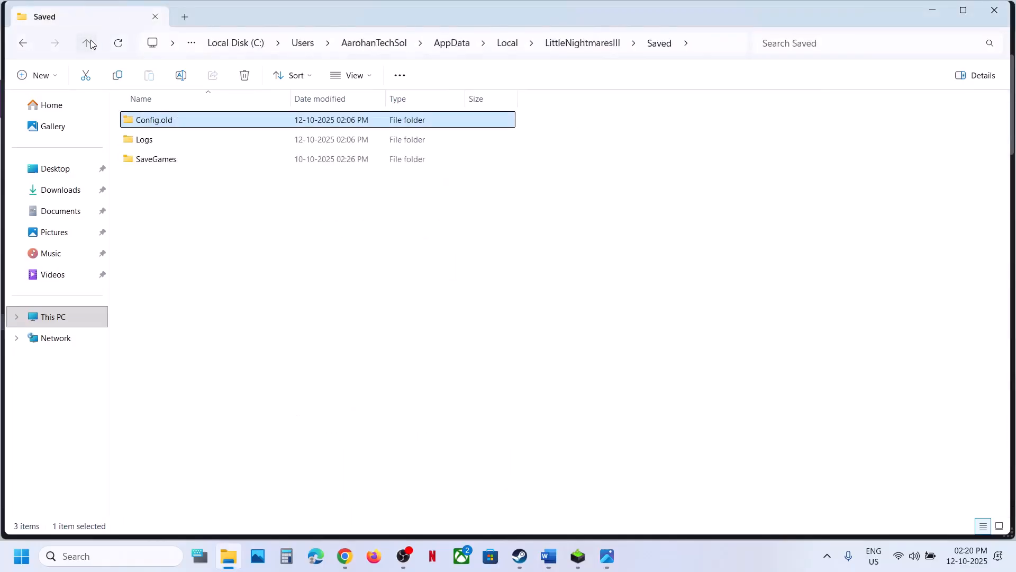
left_click(88, 43)
left_click(88, 44)
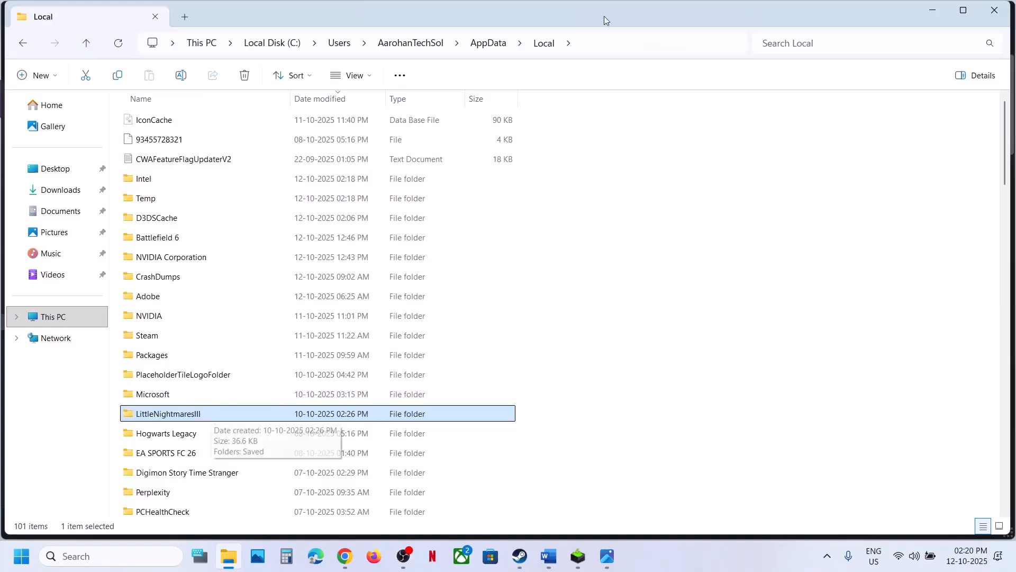
left_click(590, 49)
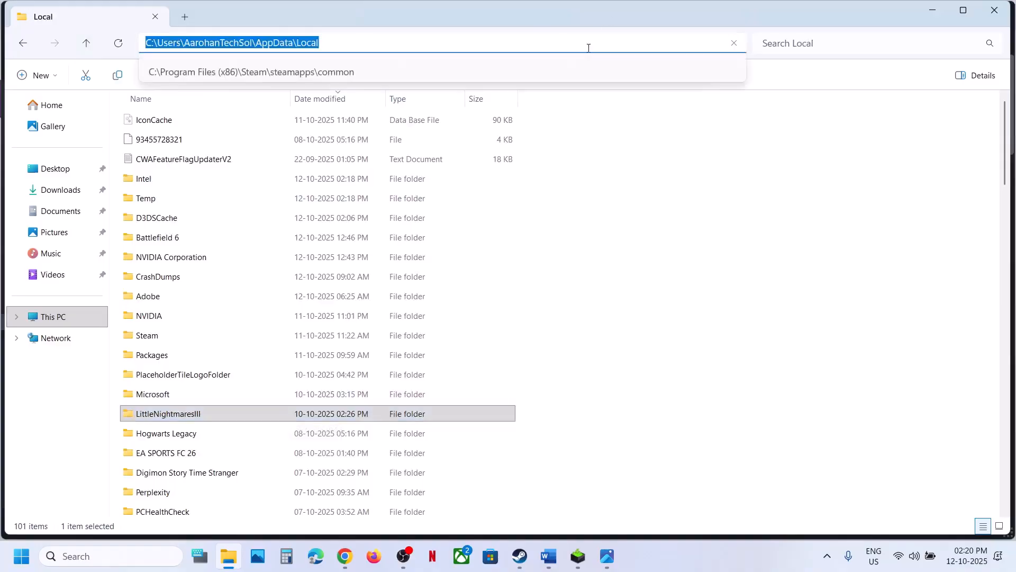
right_click(201, 415)
left_click(259, 436)
key("super+d")
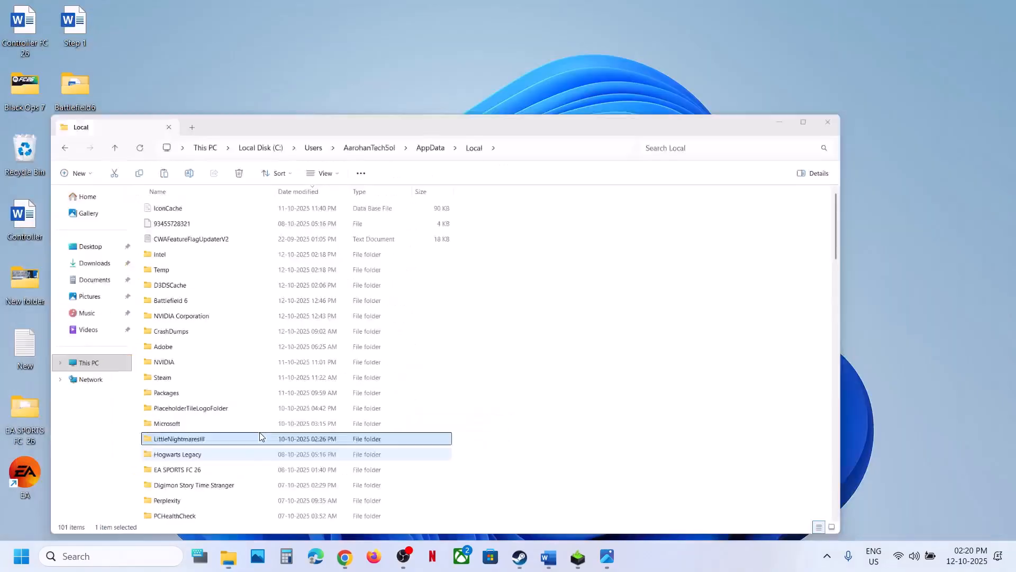
key("ctrl+v")
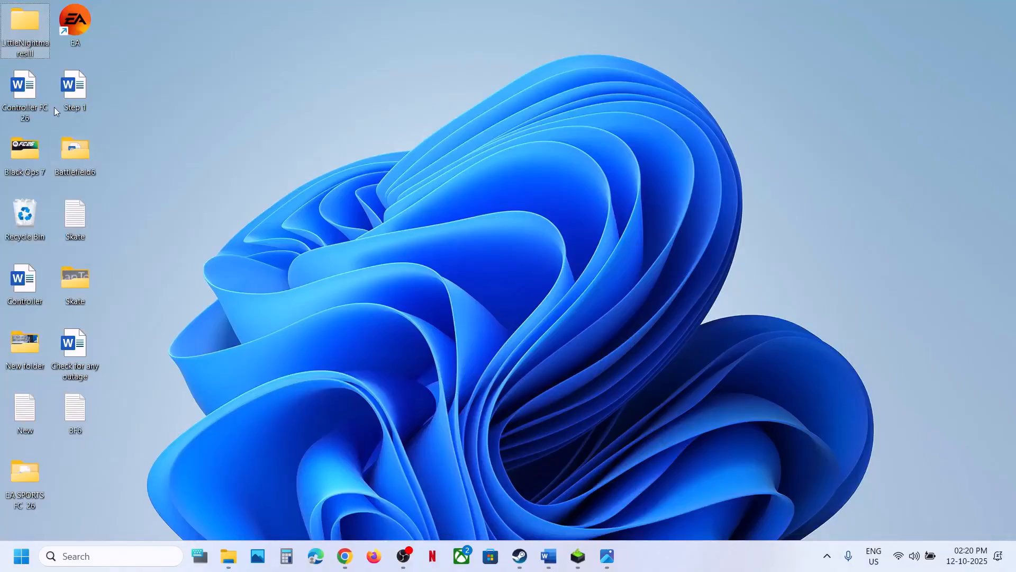
left_click_drag(493, 285, 492, 286)
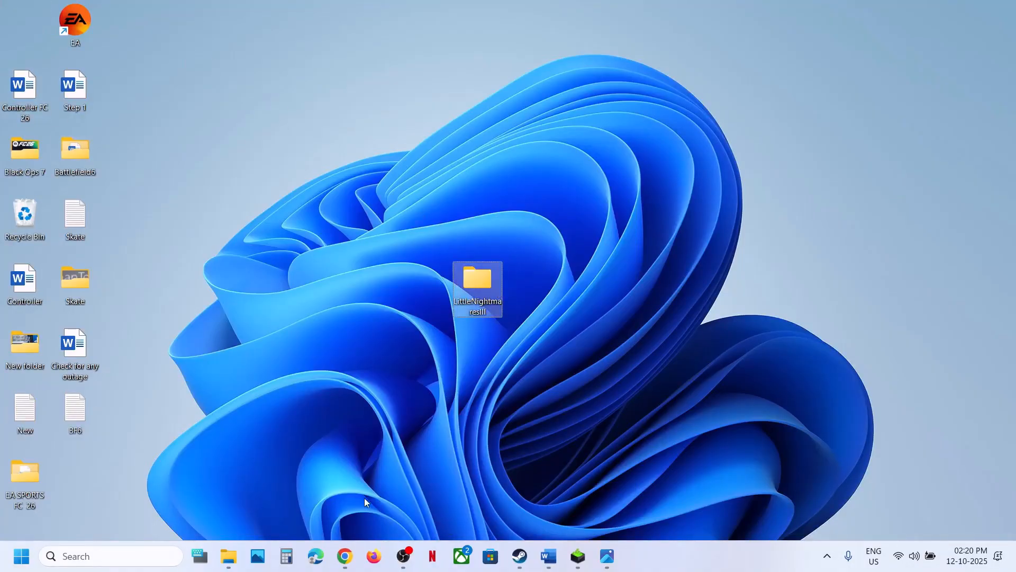
Step: Rename the original LittleNightmaresIII folder in AppData\Local as LittleNightmaresIII.old
left_click(228, 556)
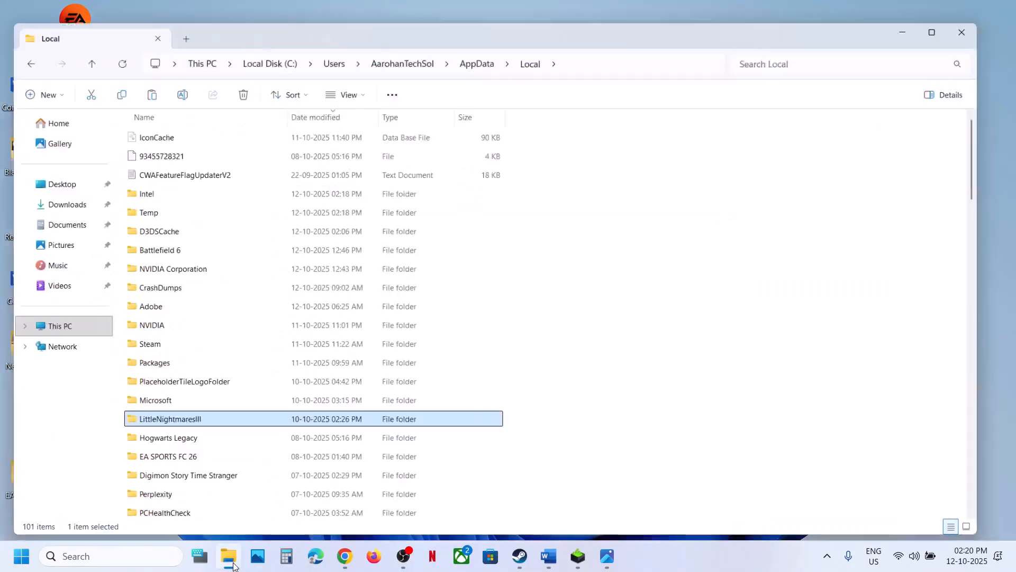
right_click(186, 414)
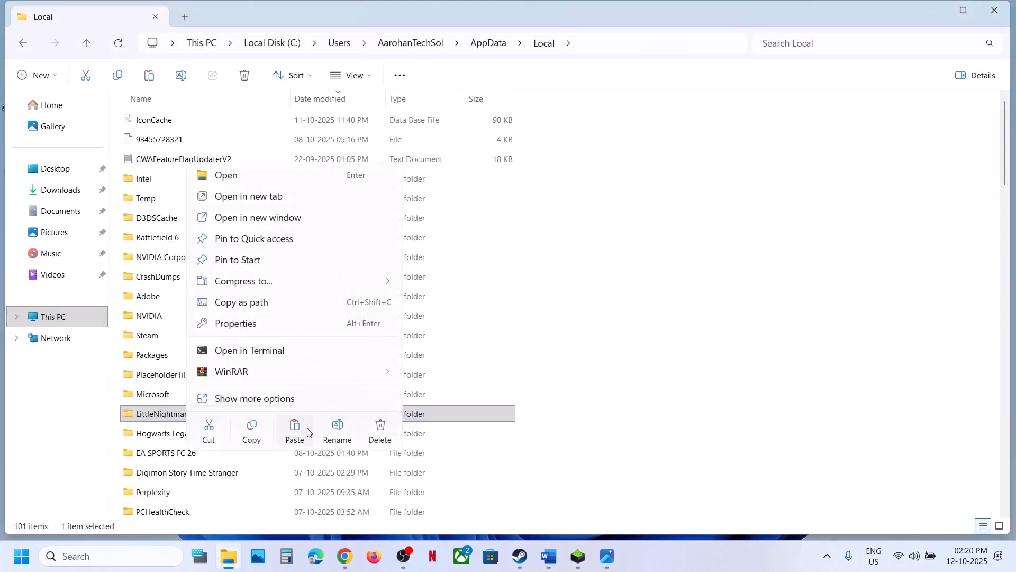
left_click(334, 434)
left_click(210, 413)
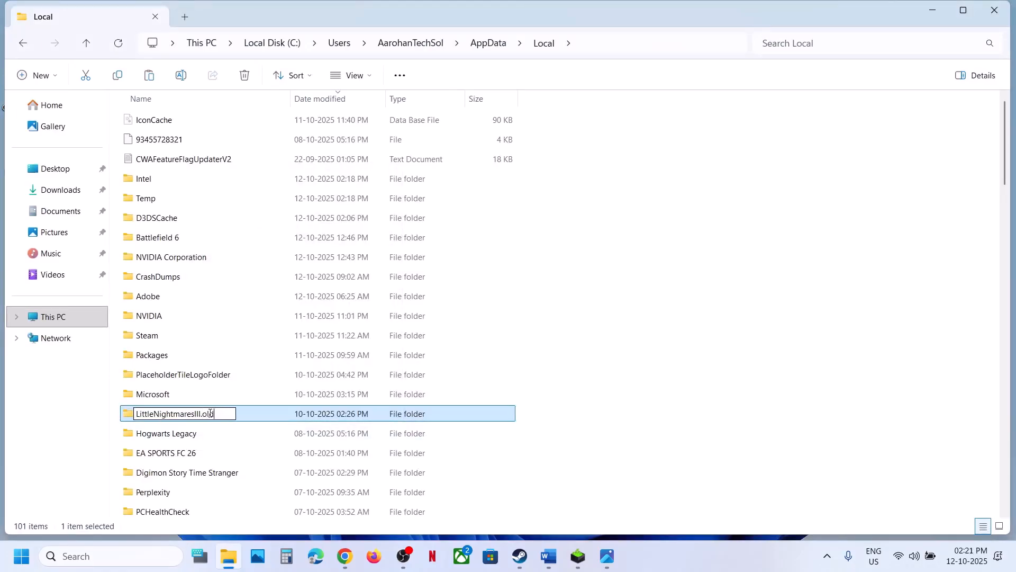
left_click(733, 445)
Step: Switch to the Word document and read Step 6 about launching and optimizing the game from the NVIDIA App
left_click(551, 564)
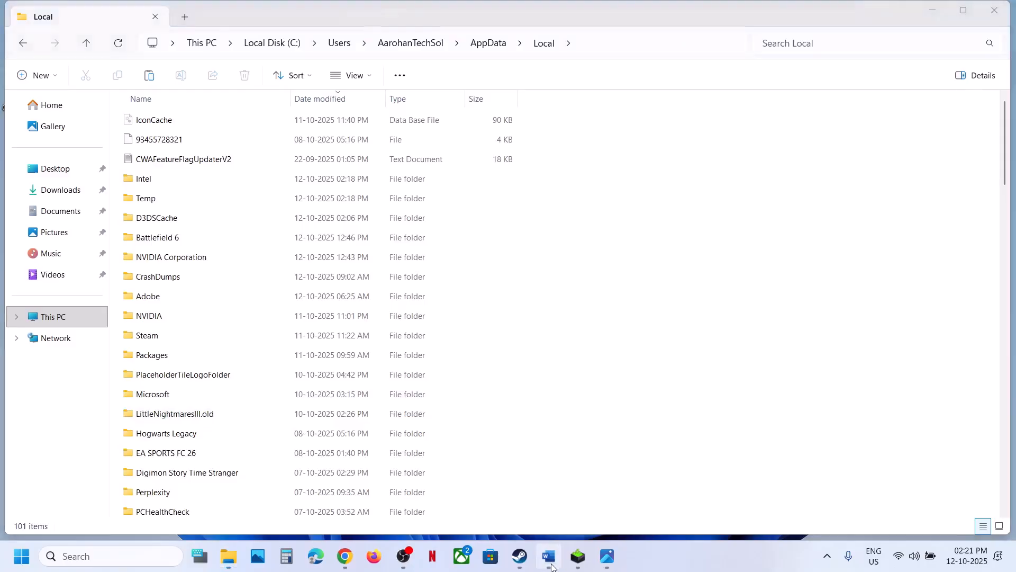
scroll(374, 370, "down", 3)
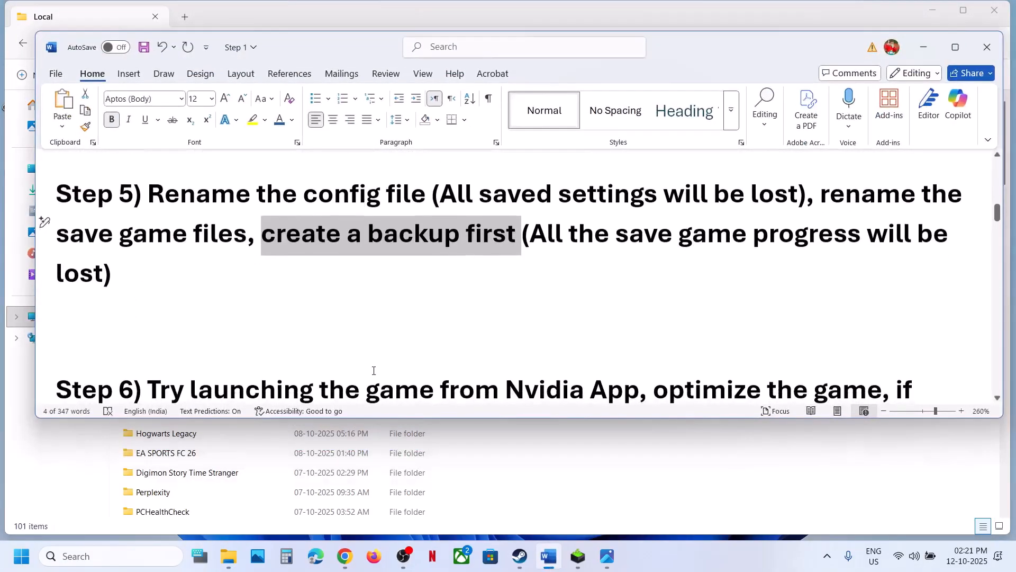
scroll(367, 359, "down", 1)
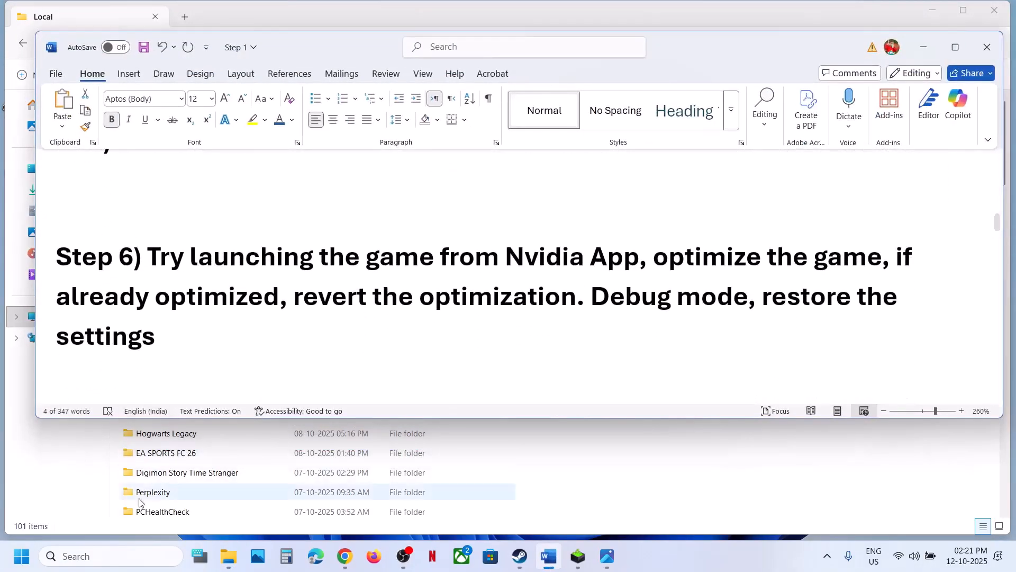
Step: Launch the NVIDIA App and open the settings of Little Nightmares III from the library
left_click(114, 554)
type("nvidia app")
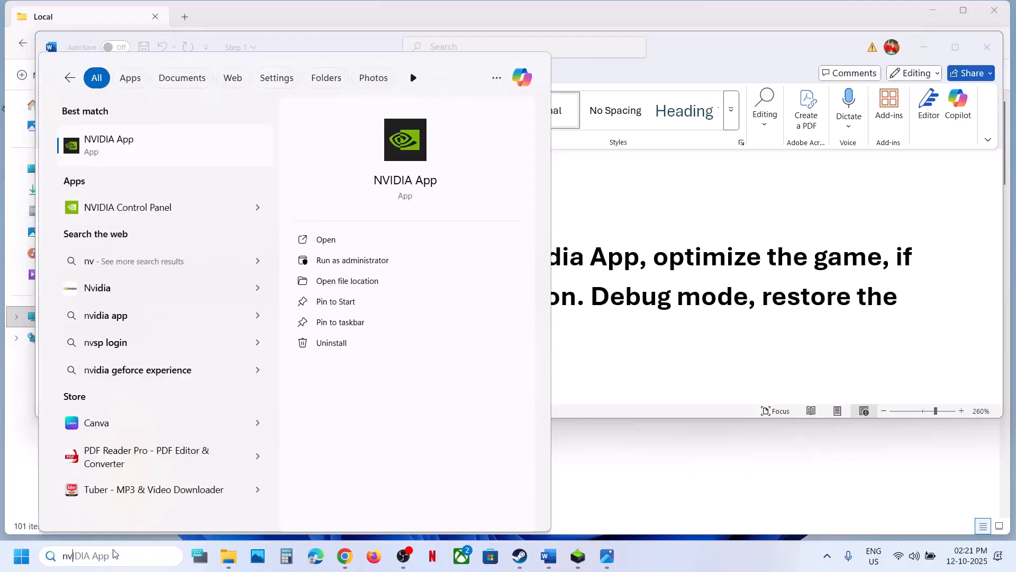
key("Return")
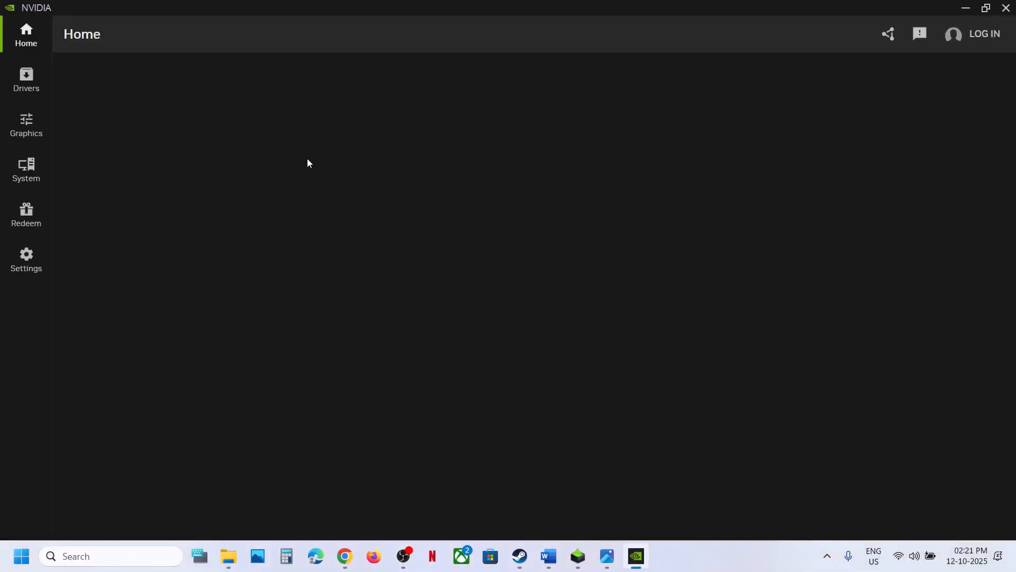
scroll(270, 293, "down", 2)
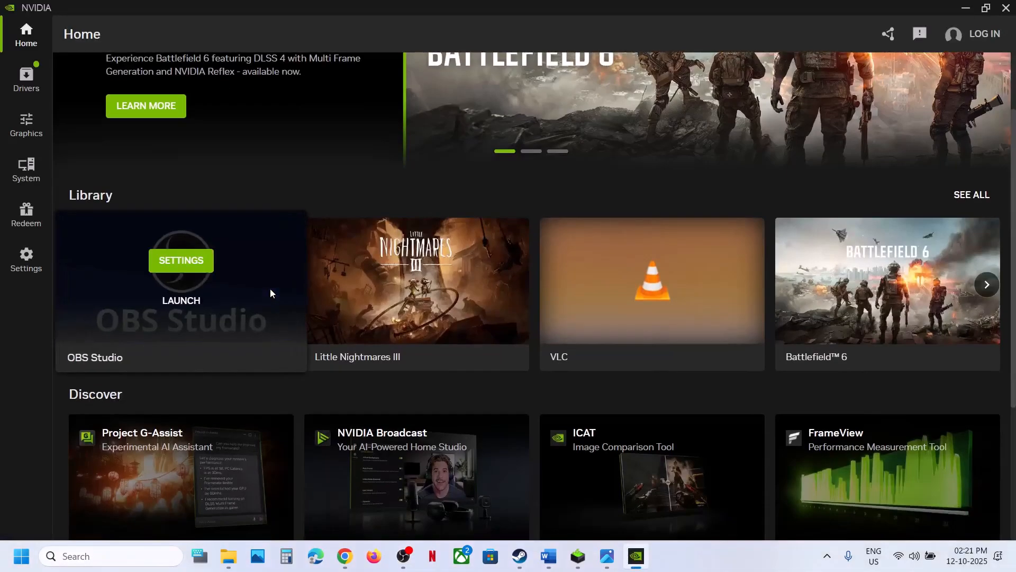
mouse_move(395, 292)
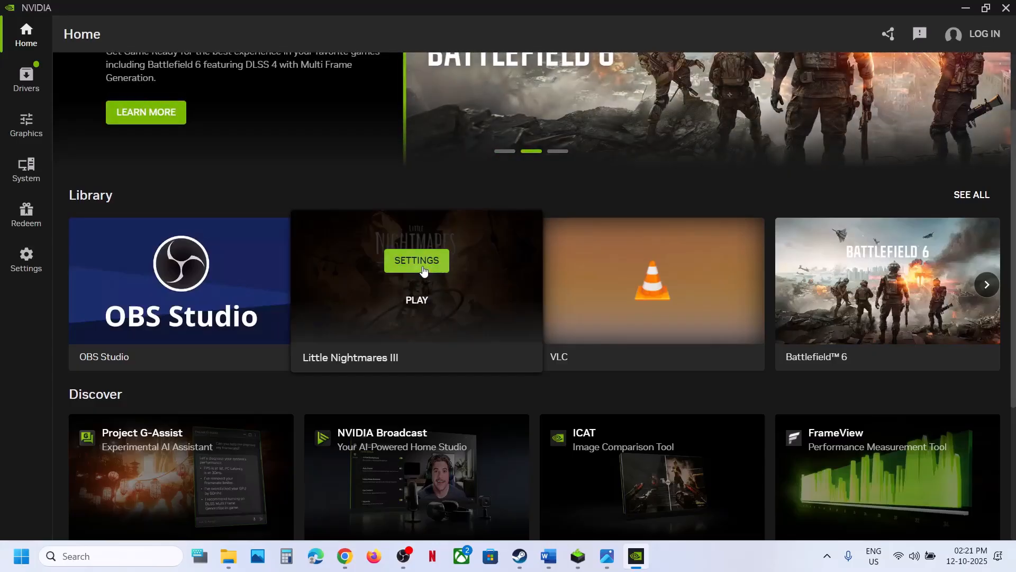
left_click(423, 271)
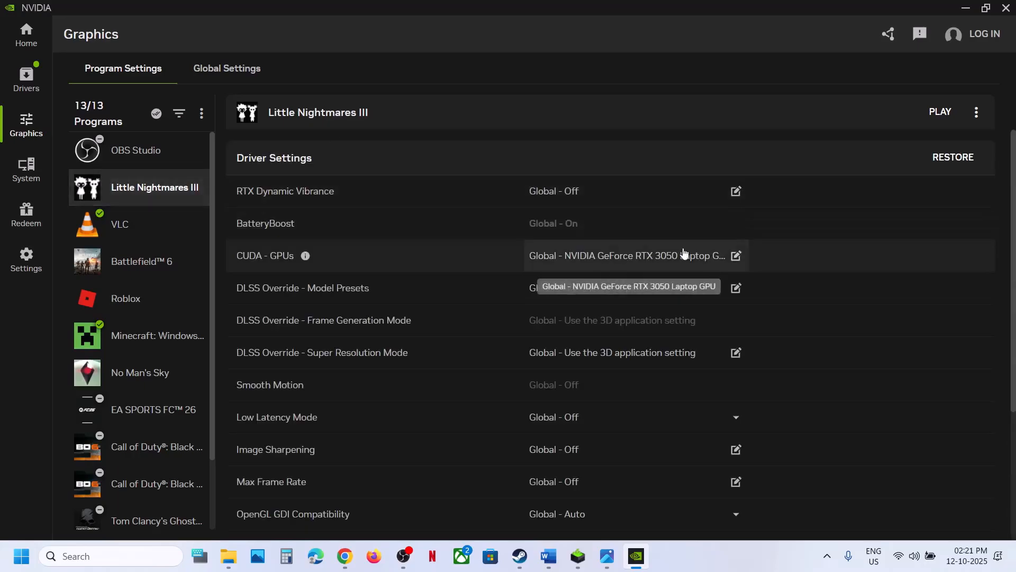
Step: Examine the global driver settings and the program settings of Little Nightmares III, including Smooth Motion
left_click(196, 79)
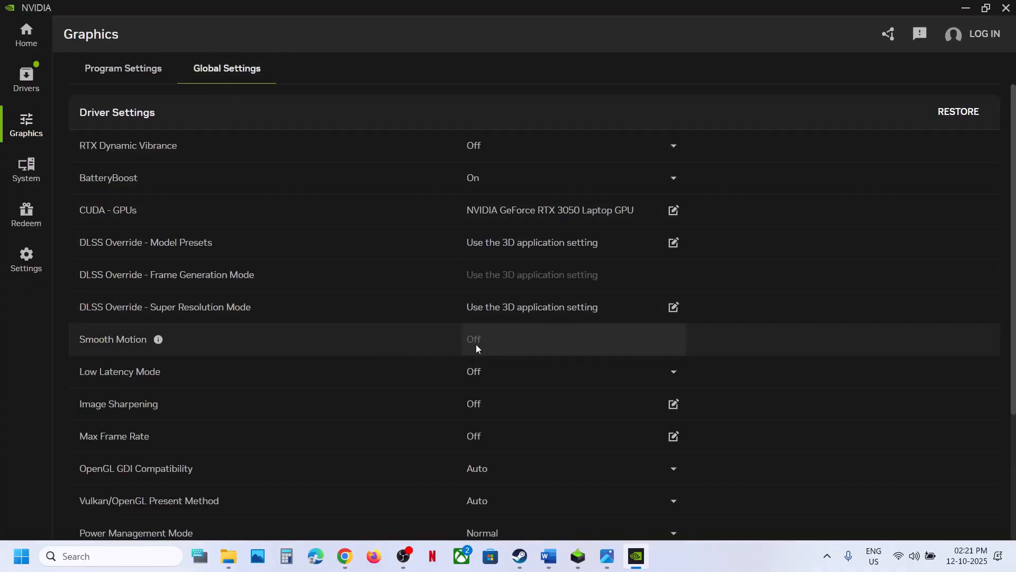
left_click(149, 73)
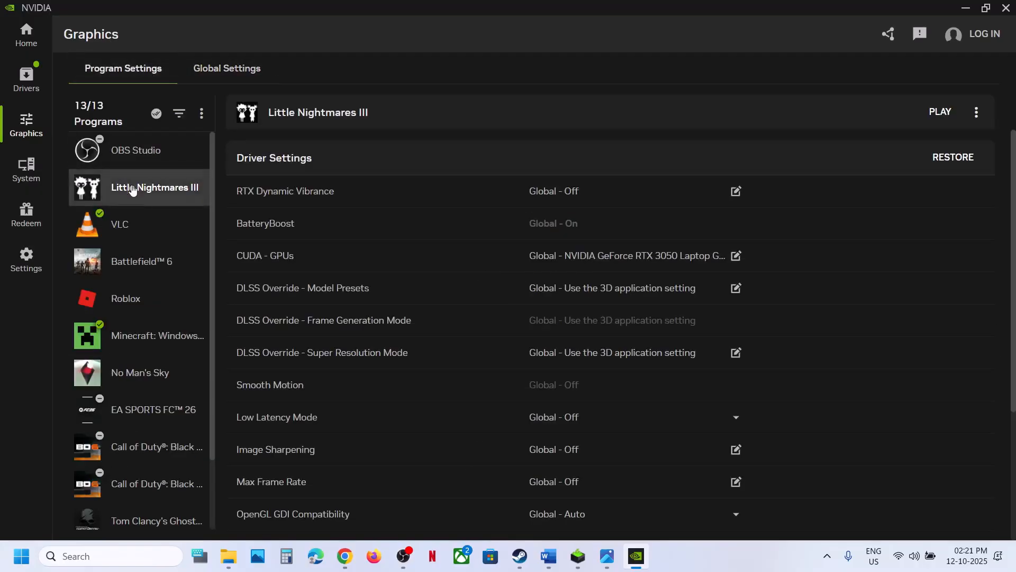
scroll(531, 452, "down", 1)
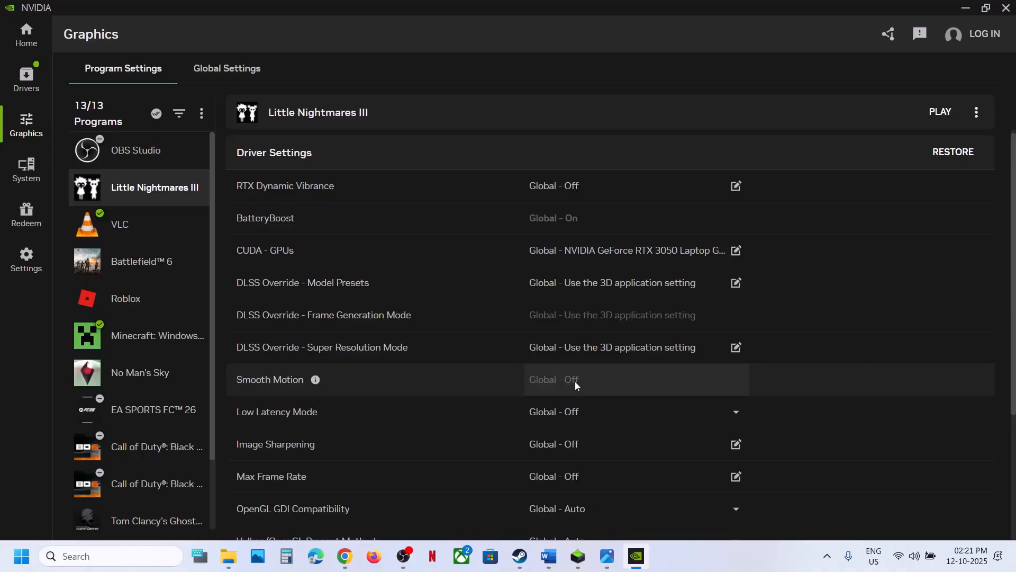
Step: Optimize VLC in its program settings, revert that optimization, and close the NVIDIA App
scroll(612, 292, "up", 1)
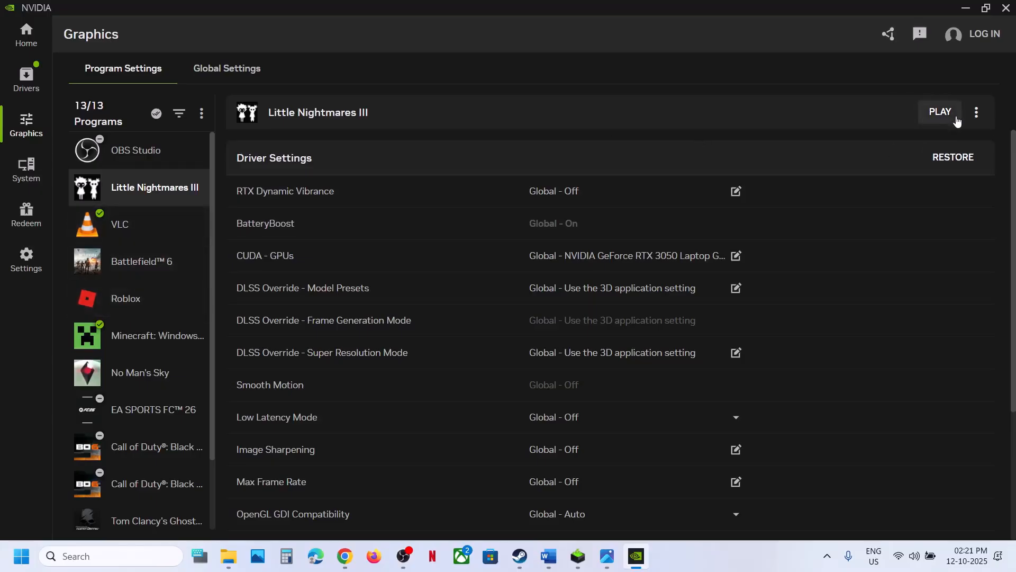
left_click(146, 230)
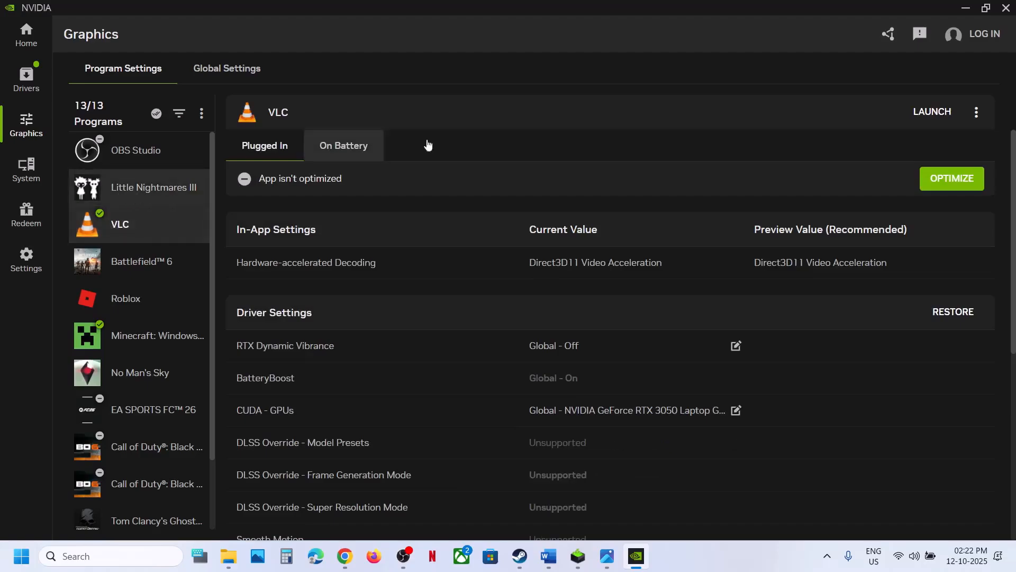
left_click(946, 180)
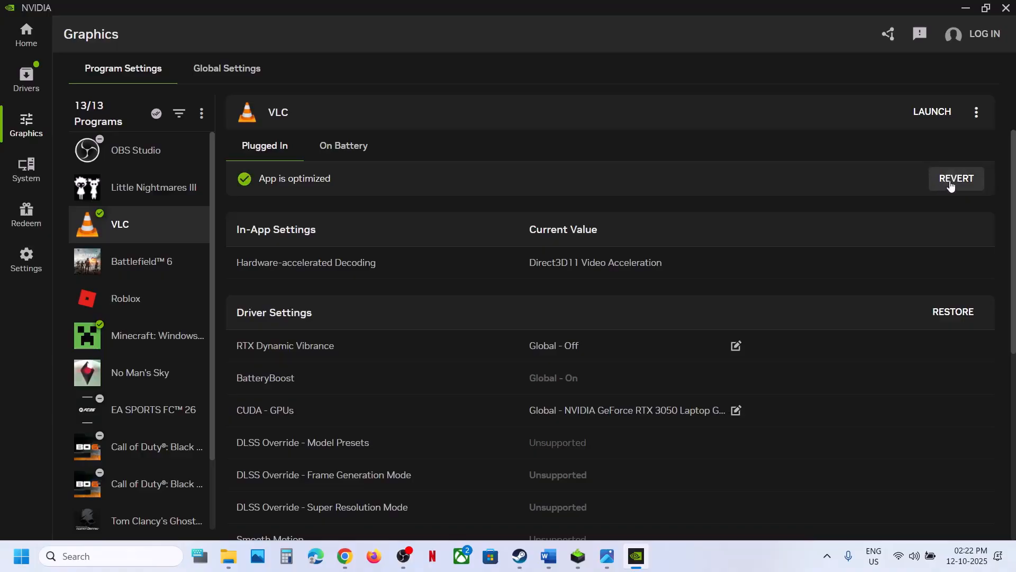
left_click(950, 183)
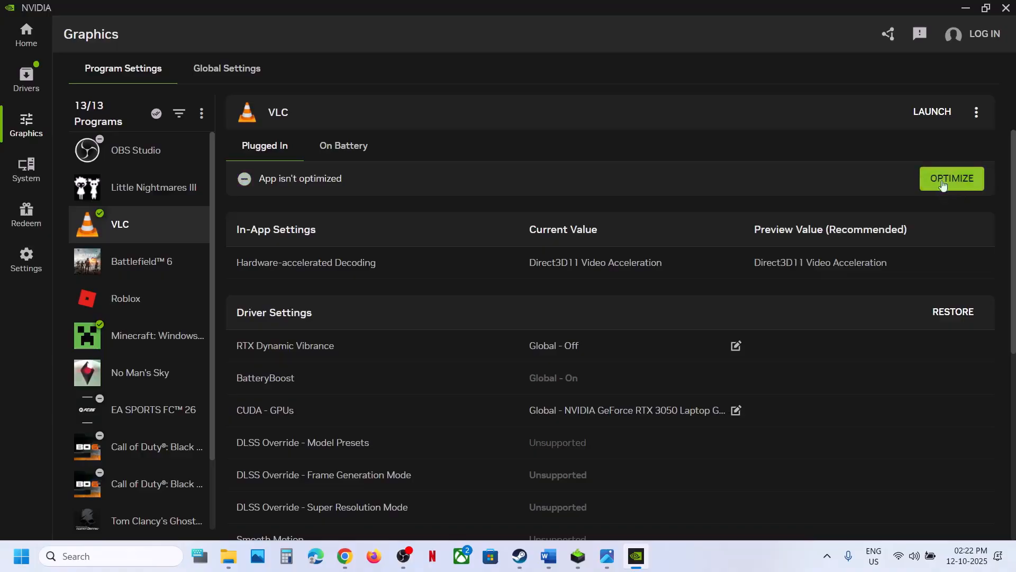
left_click(1006, 7)
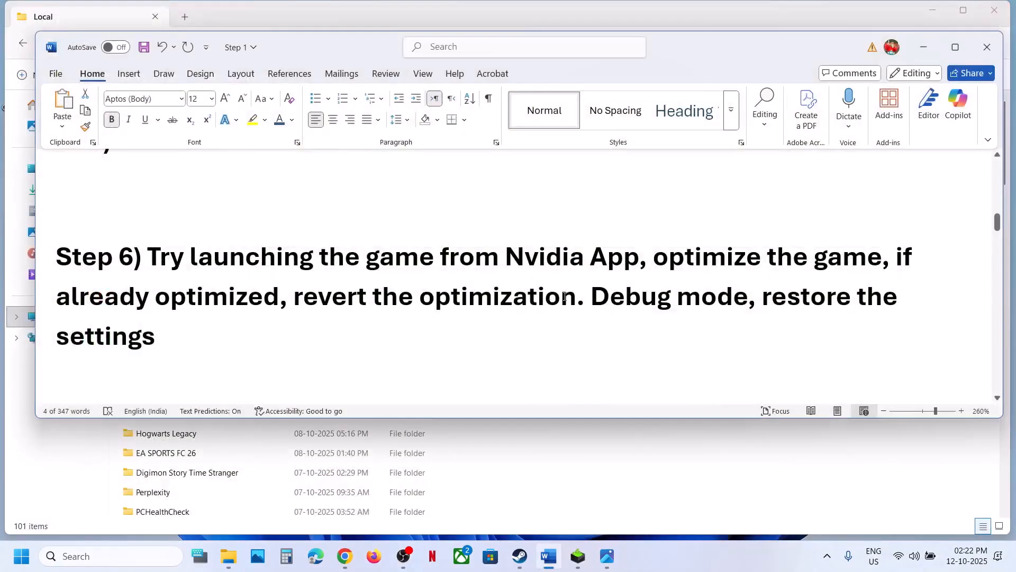
Step: Highlight "Debug mode" in Step 6 of the Word document and open the NVIDIA Control Panel from the desktop
left_click_drag(596, 300, 726, 299)
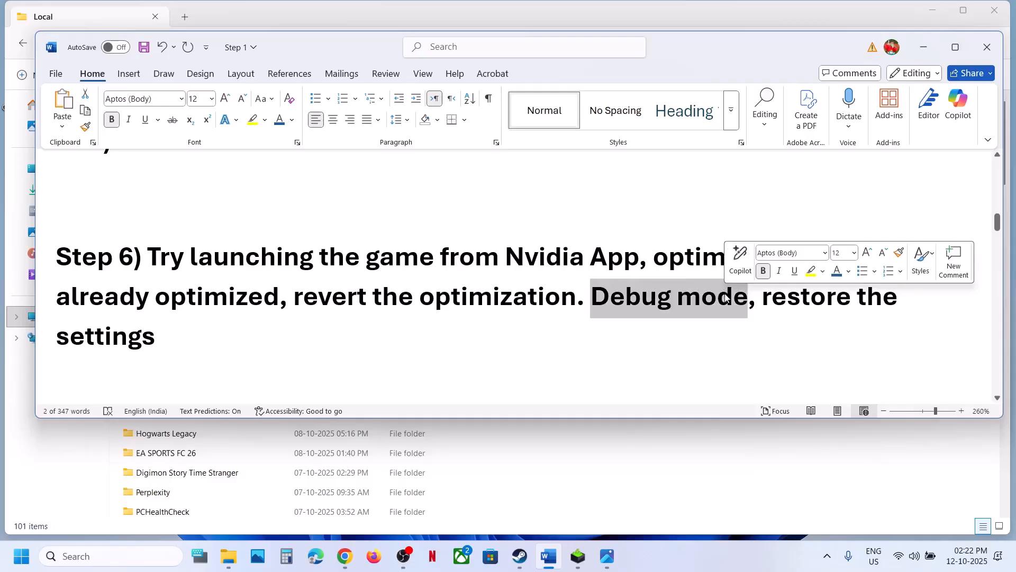
key("super+d")
right_click(543, 286)
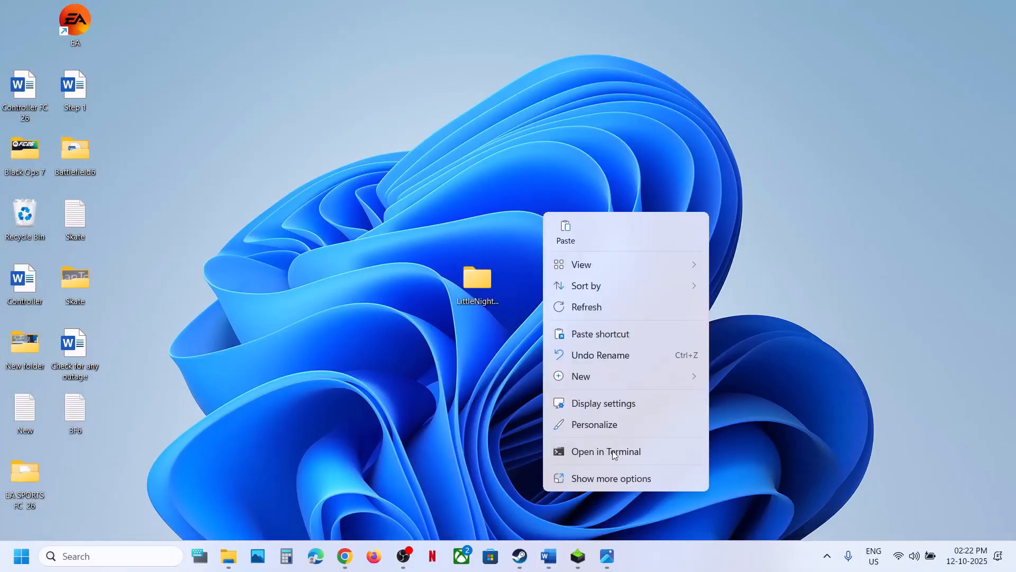
left_click(601, 480)
left_click(595, 417)
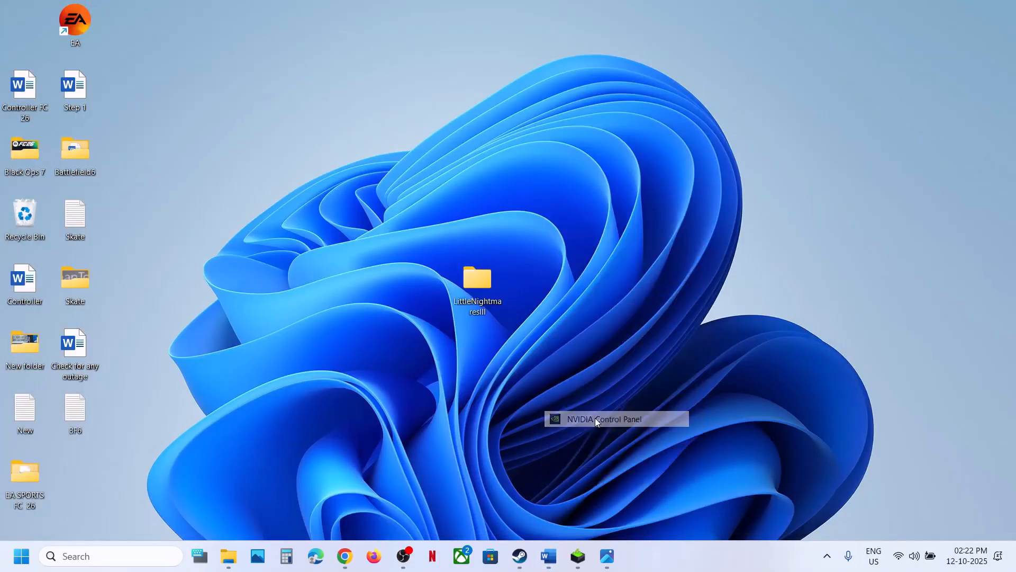
left_click(548, 556)
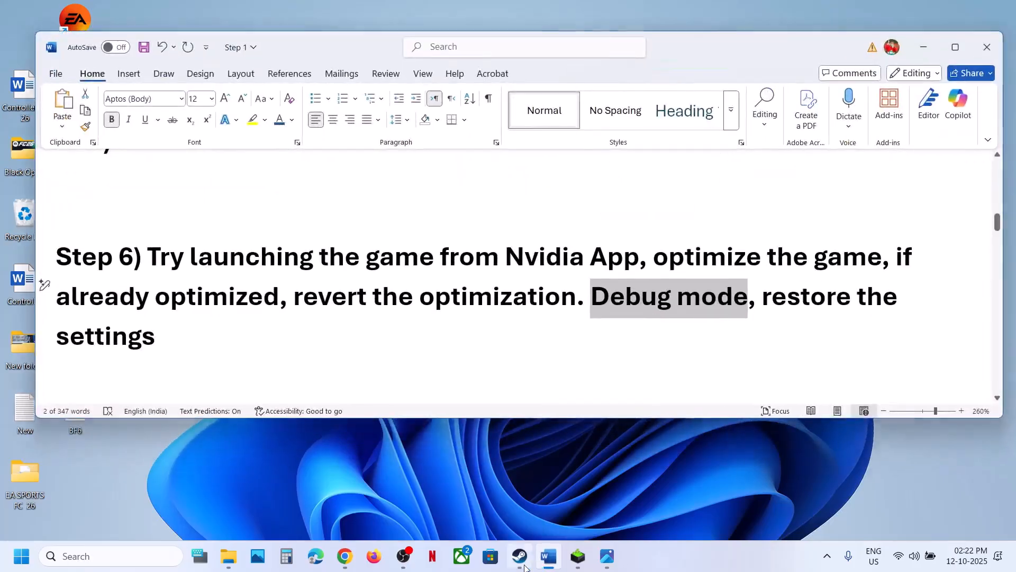
left_click(520, 556)
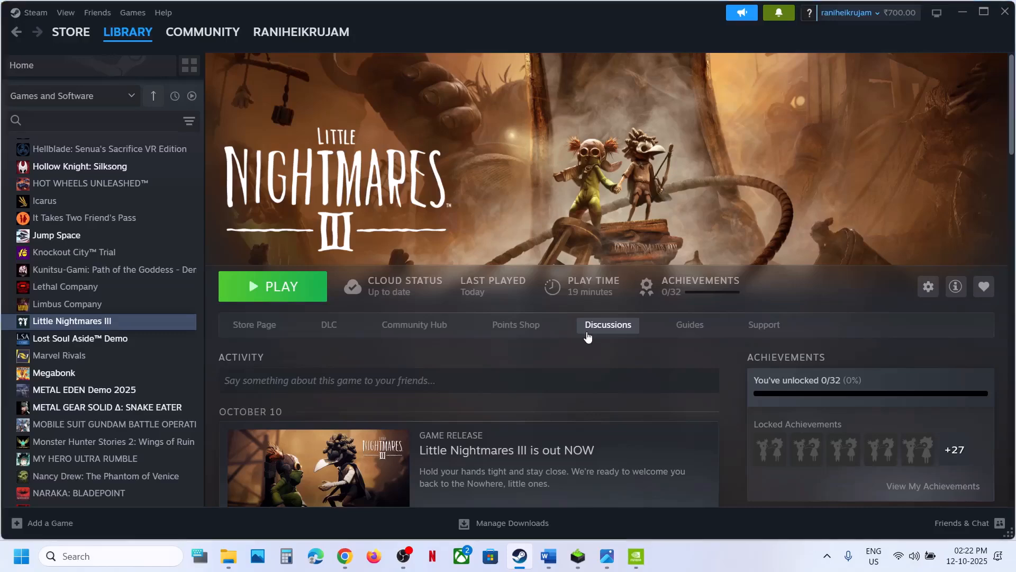
left_click(638, 542)
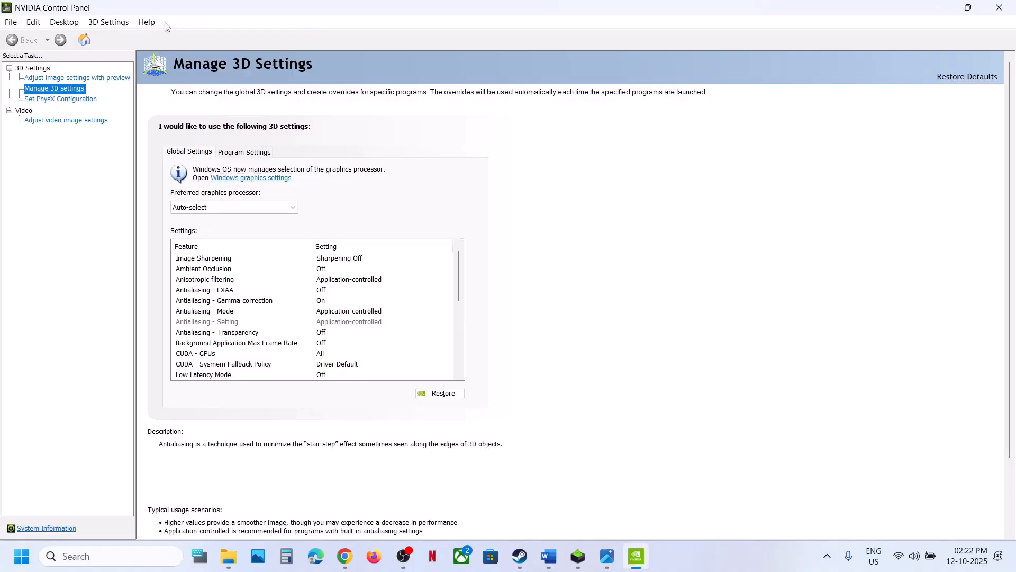
Step: Turn Debug Mode off and back on in the NVIDIA Control Panel
left_click(147, 23)
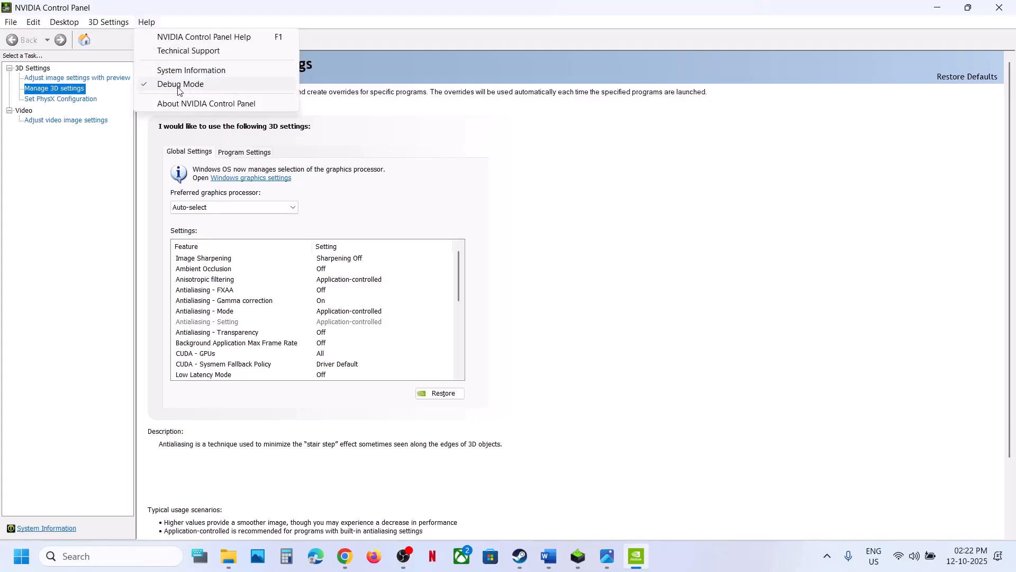
left_click(178, 85)
left_click(149, 23)
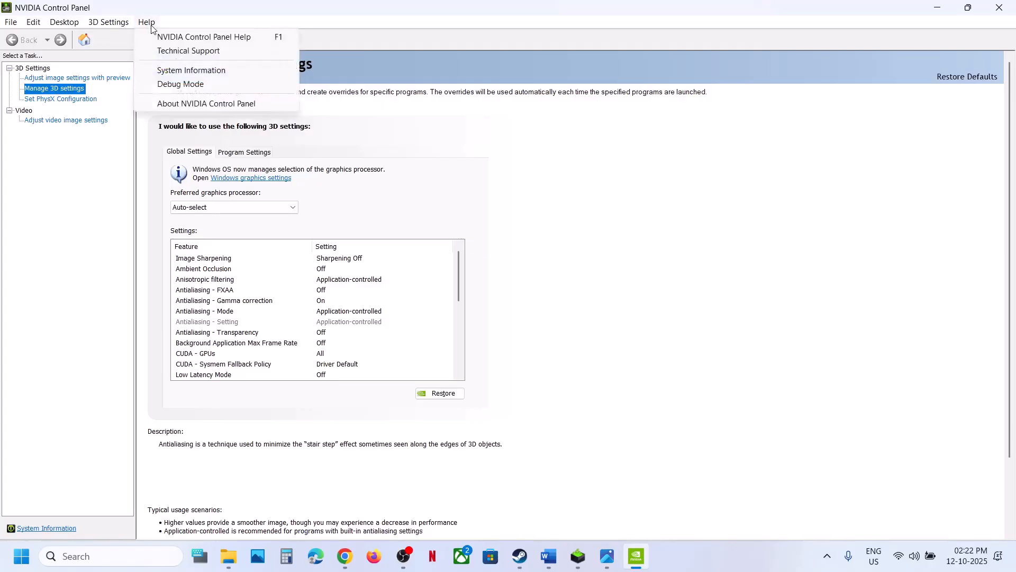
left_click(178, 85)
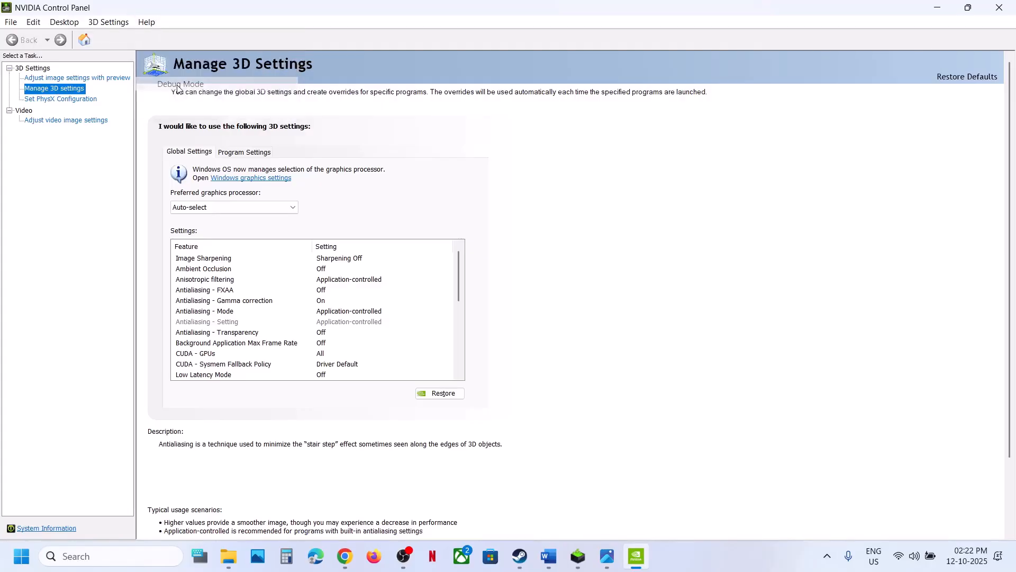
left_click(147, 24)
left_click(87, 177)
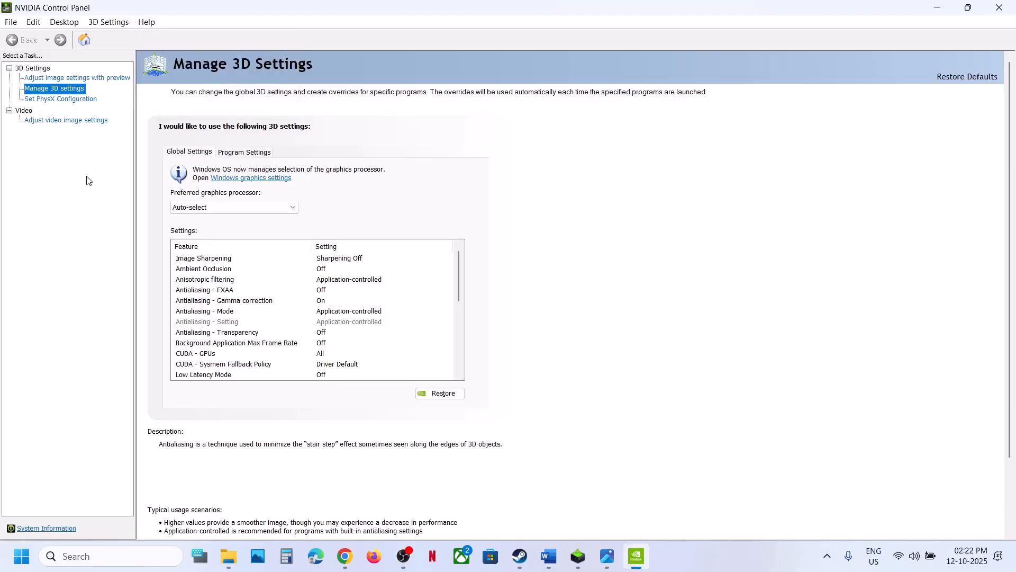
Step: Switch to the Word document, highlight "restore the settings" in Step 6, and minimize the document
left_click(545, 562)
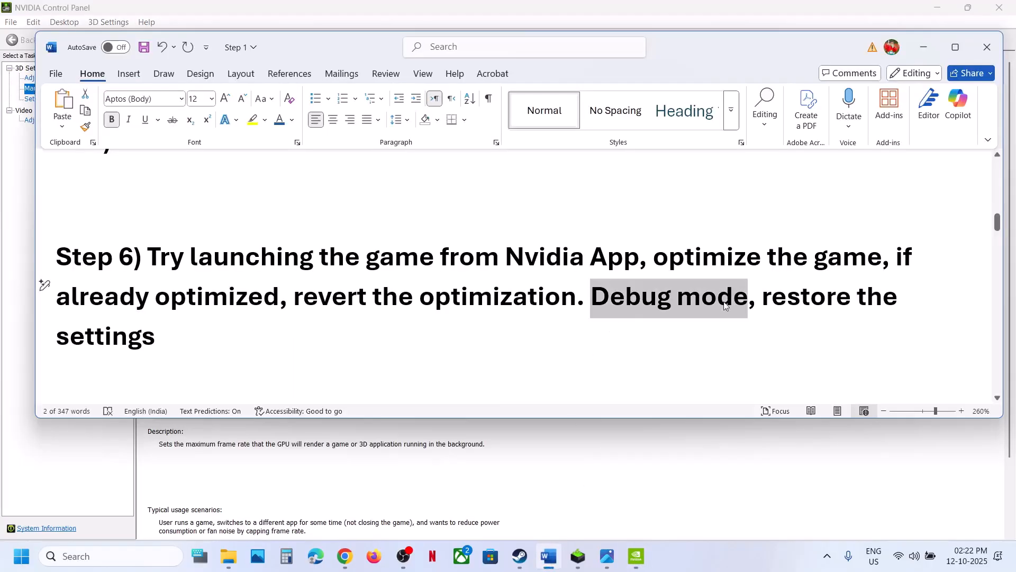
left_click_drag(774, 299, 833, 329)
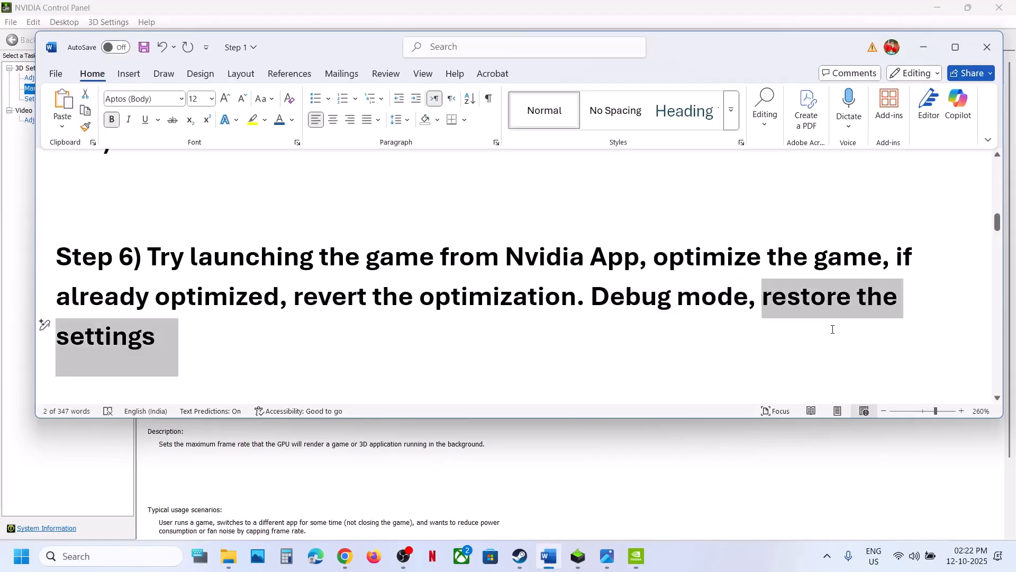
left_click(923, 47)
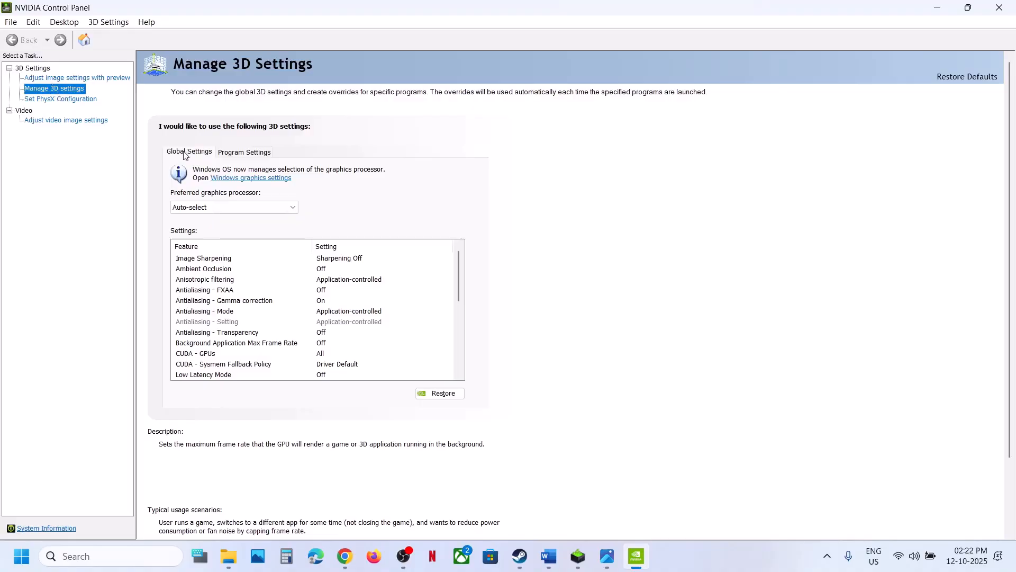
Step: Restore the global 3D settings to their defaults, apply the change, and close the NVIDIA Control Panel
left_click(440, 393)
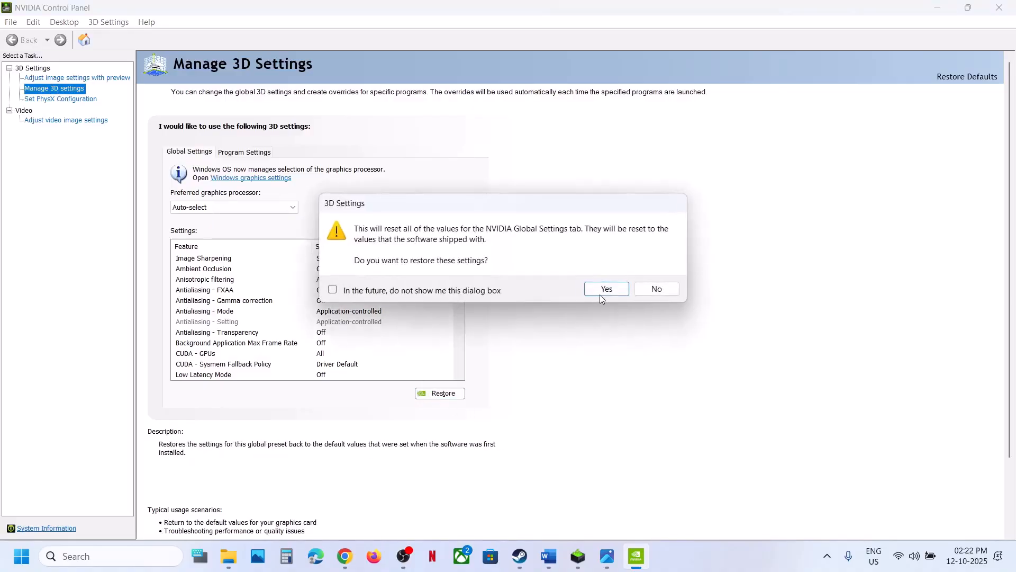
left_click(608, 290)
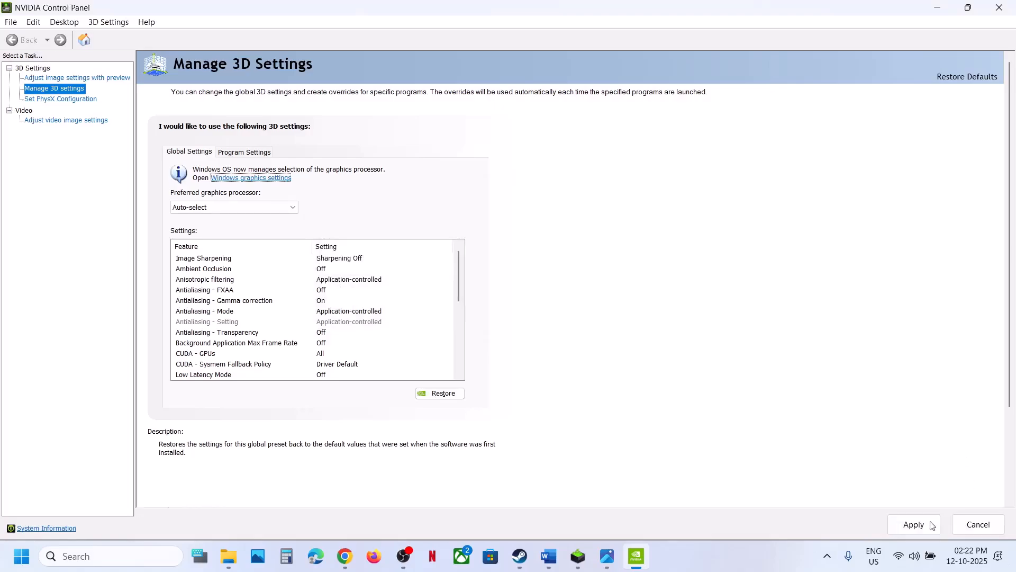
left_click(914, 525)
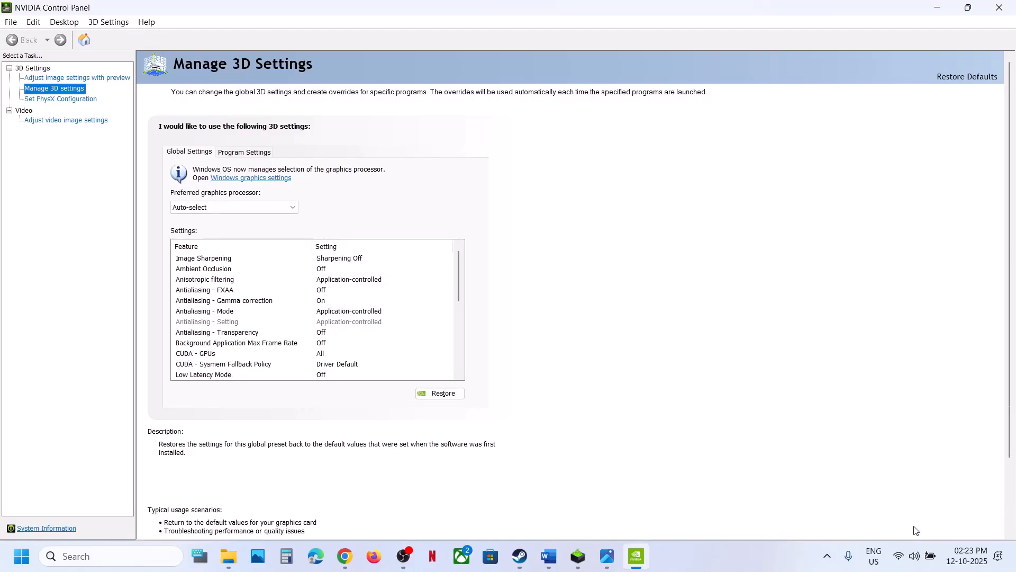
left_click(1007, 7)
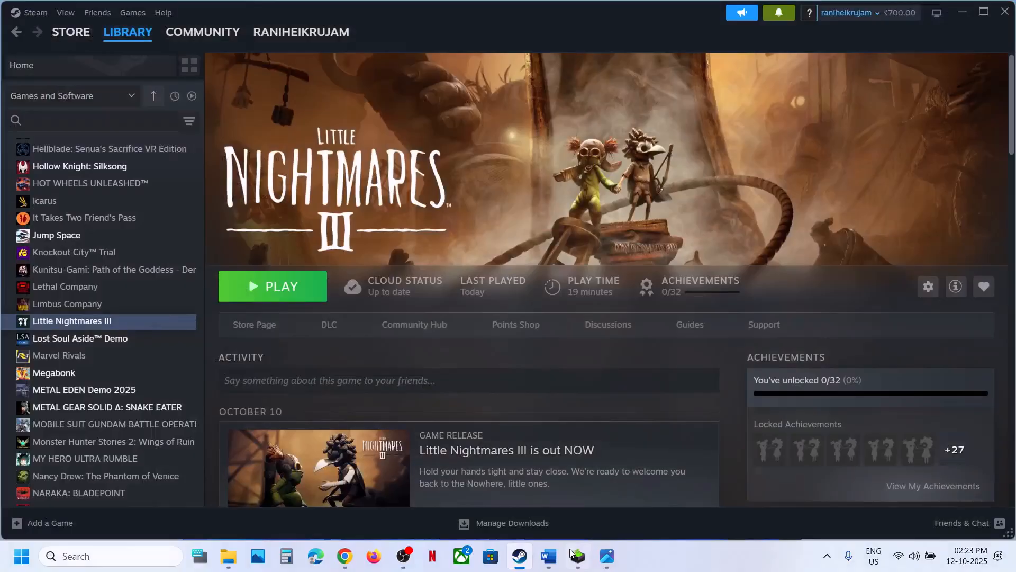
Step: Read Step 7 in the Word document and open the Power Options page of the Windows Control Panel
left_click(549, 556)
scroll(422, 361, "down", 3)
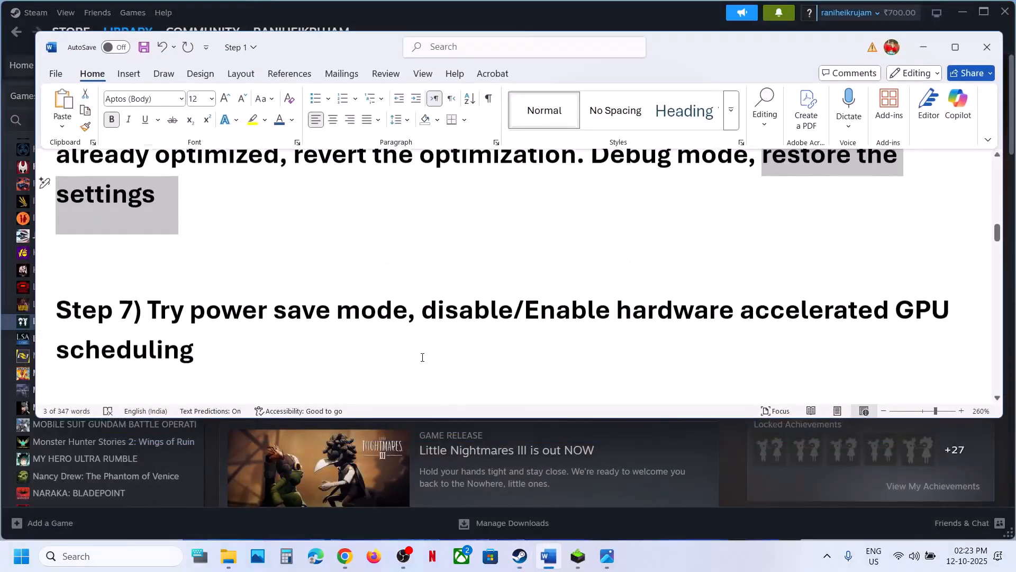
left_click(108, 553)
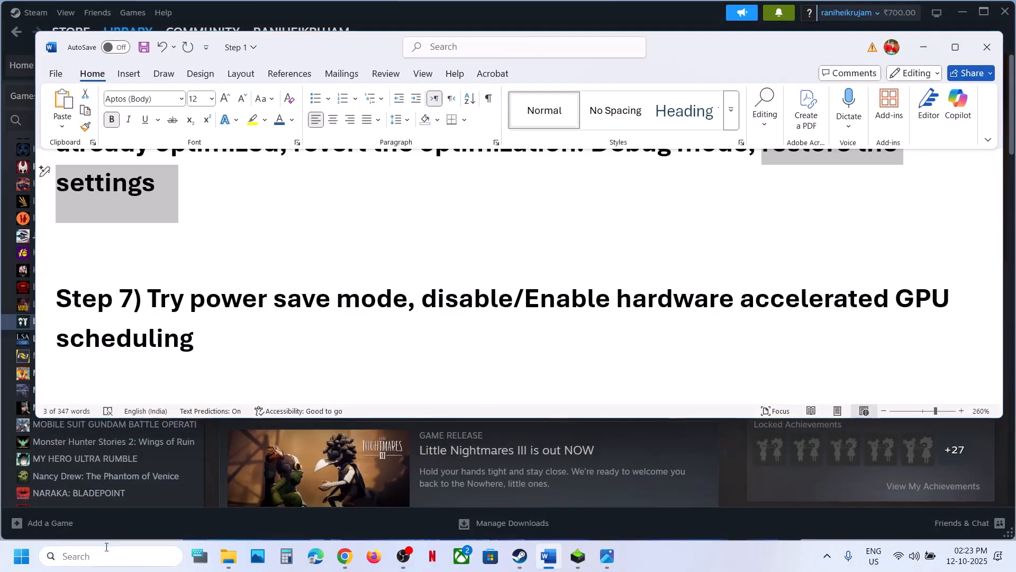
type("control")
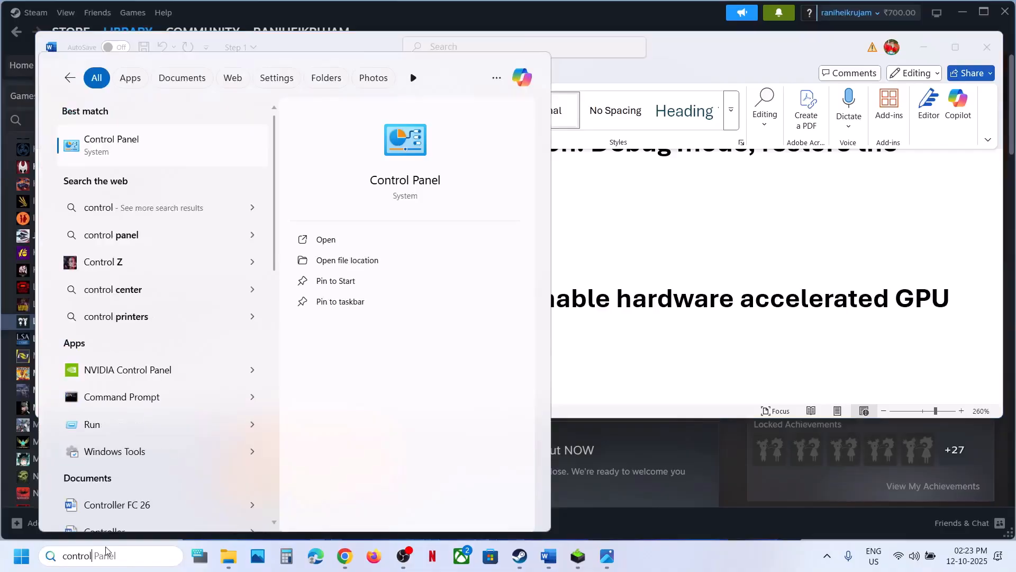
key("Return")
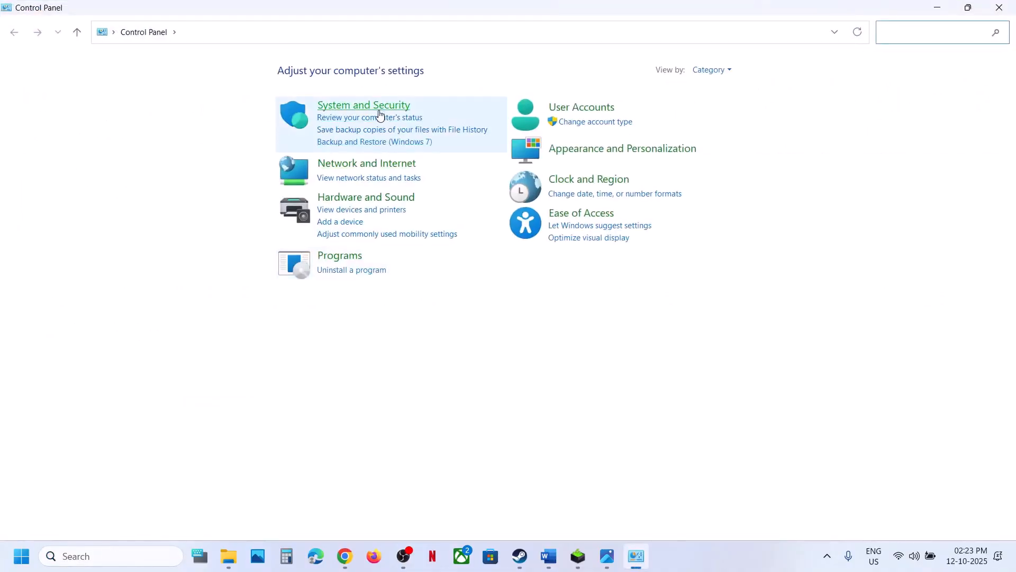
left_click(347, 199)
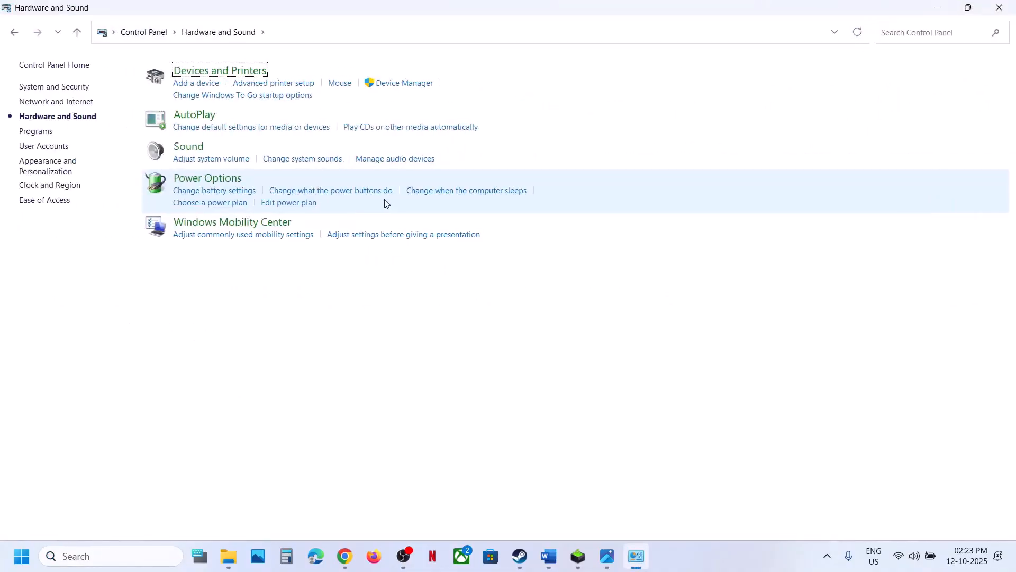
left_click(215, 179)
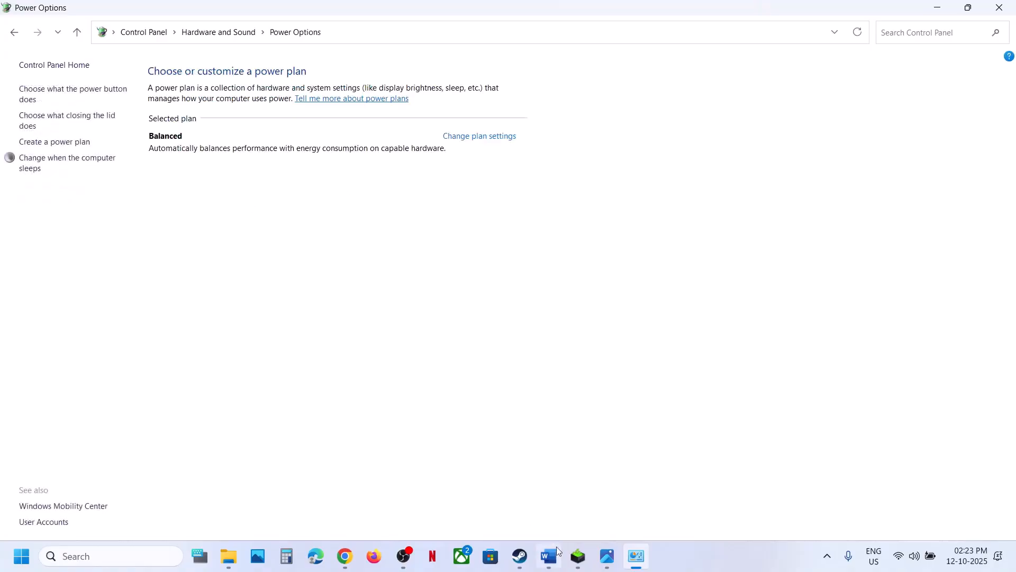
Step: View the power plan choices in the Power Saver.jpg image, and close the image and Power Options
left_click(605, 562)
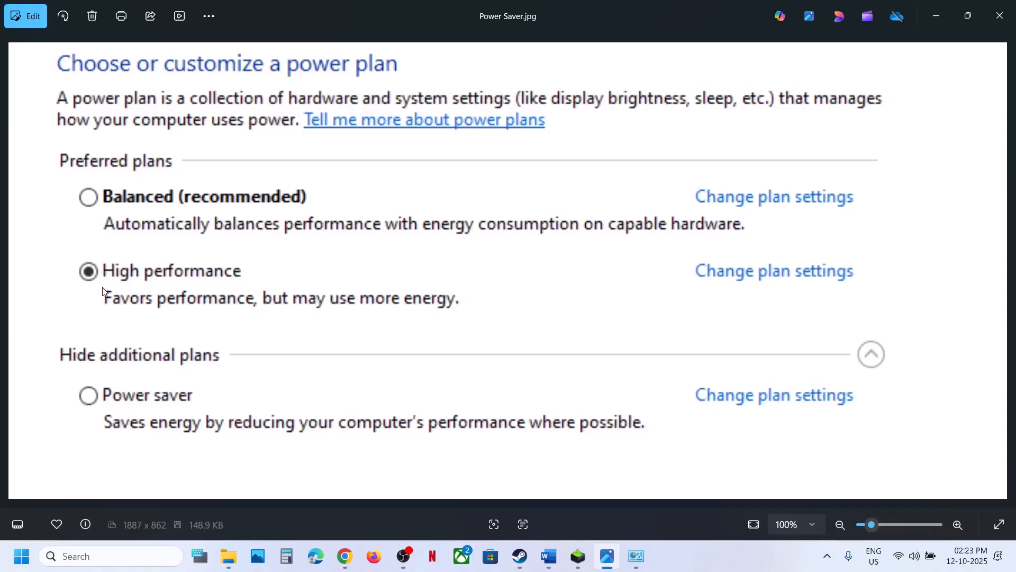
left_click(1004, 19)
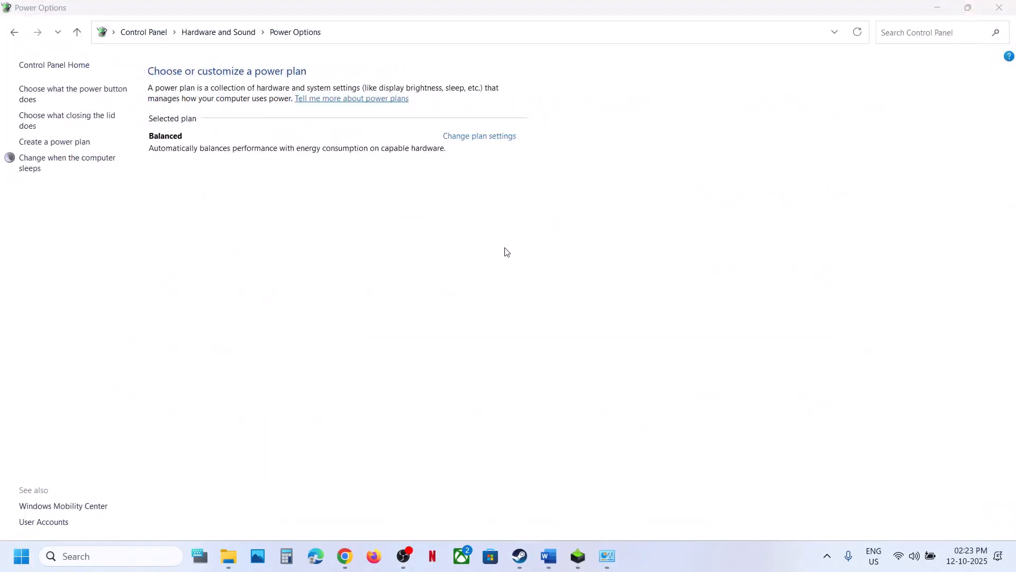
left_click(1004, 7)
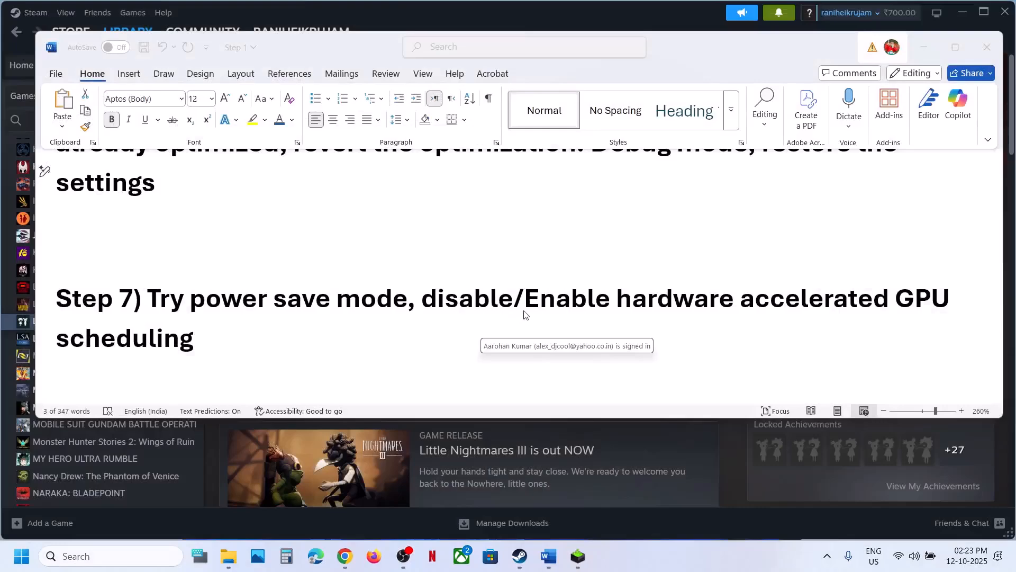
Step: Open the Windows Graphics settings page and expand the advanced graphics settings
left_click(488, 11)
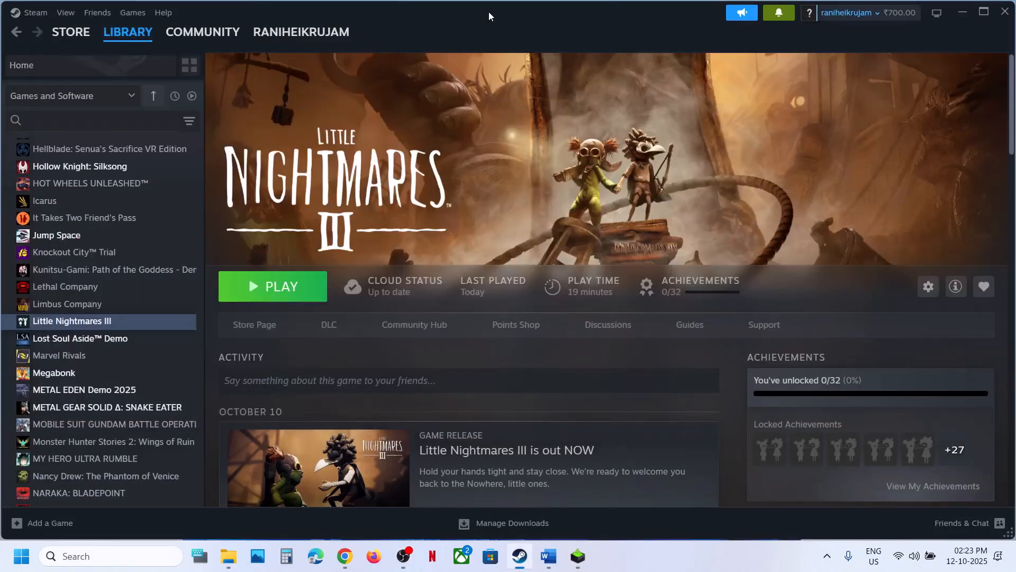
left_click(99, 552)
type("gra")
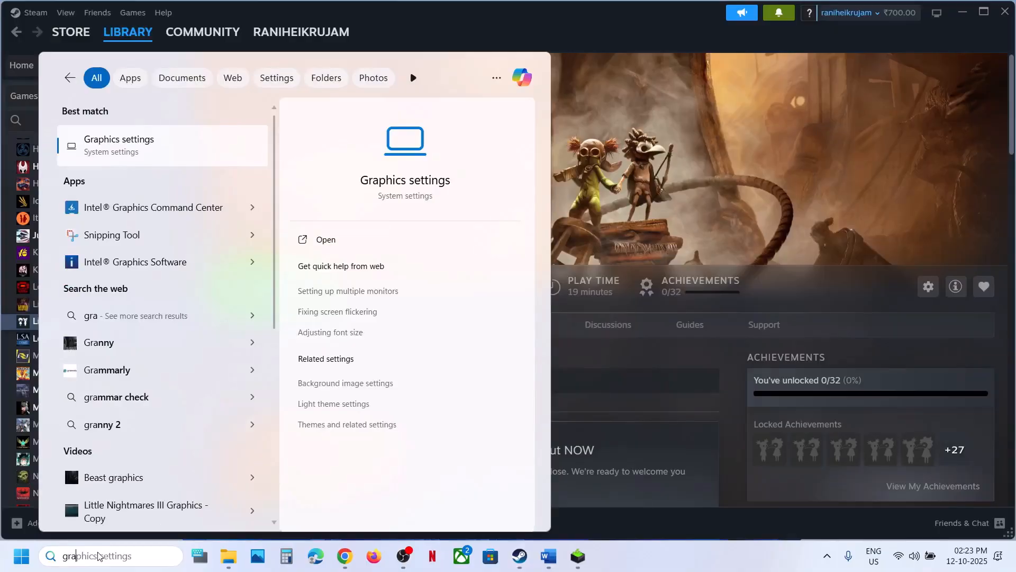
key("Return")
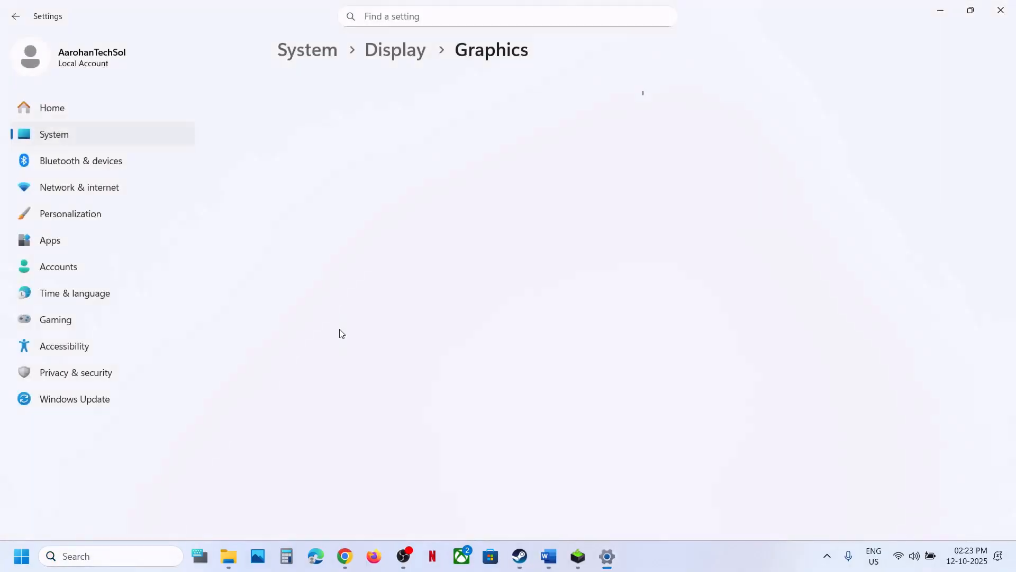
left_click(362, 214)
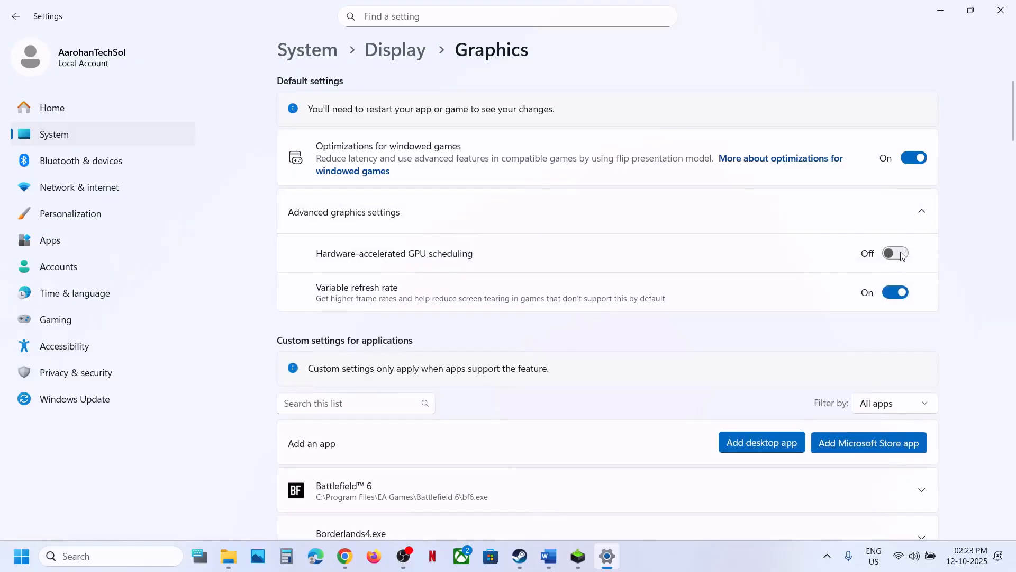
Step: Turn hardware-accelerated GPU scheduling on and back off, looking at the Steam library in between
left_click(904, 254)
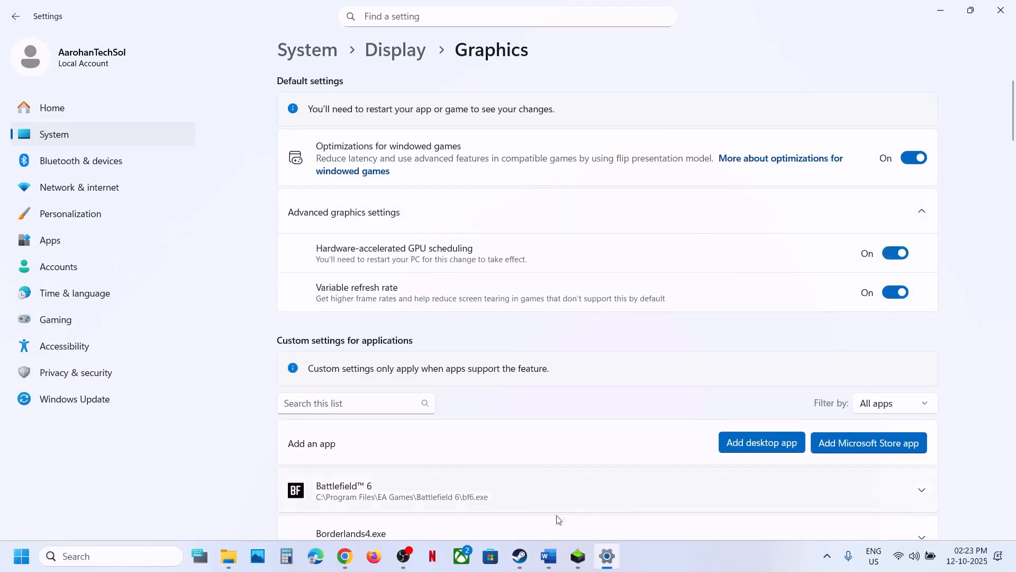
left_click(527, 556)
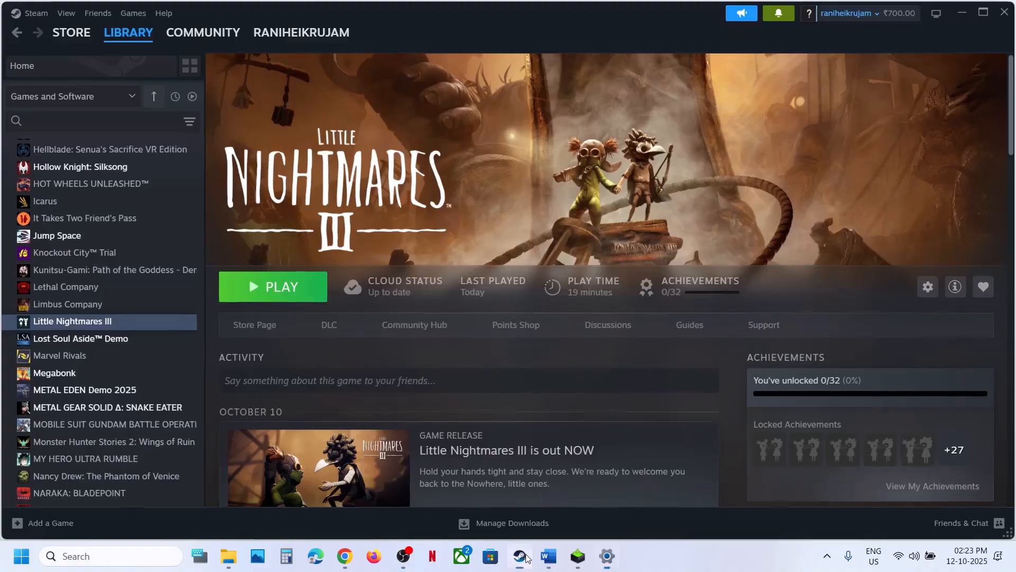
left_click(526, 556)
left_click(896, 253)
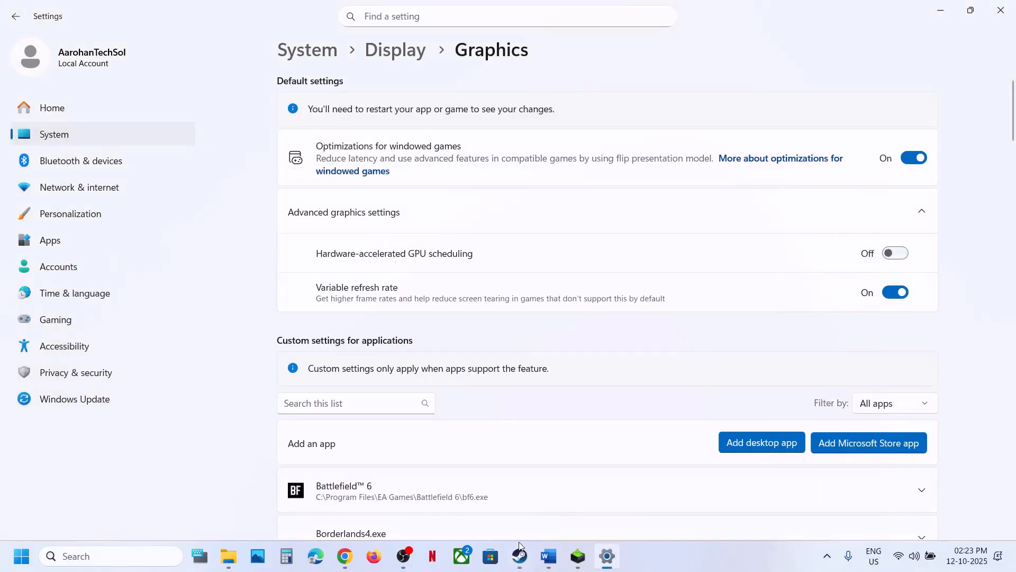
Step: Bring up the Word document over the Steam window and read Step 8
left_click(548, 555)
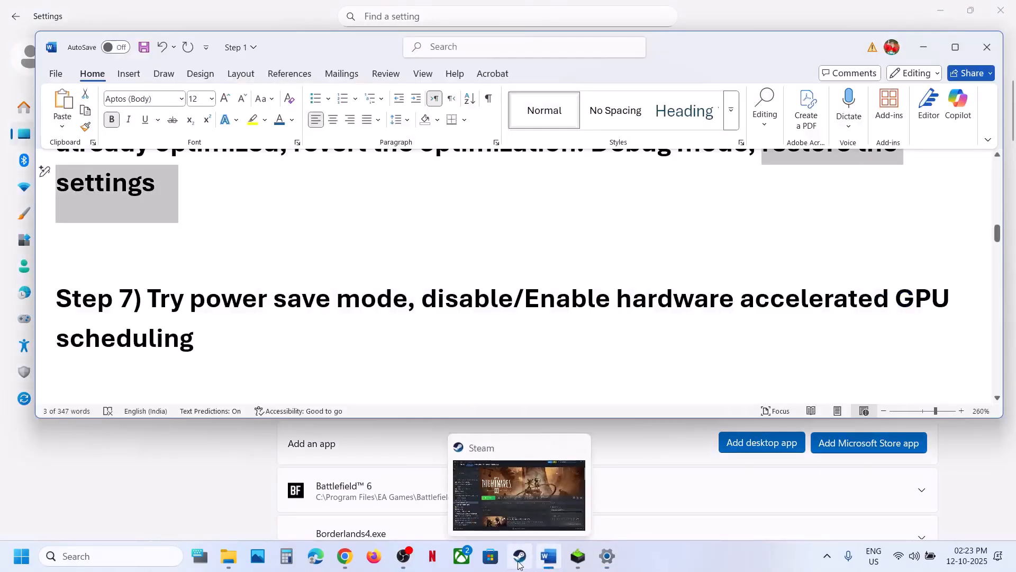
left_click(520, 561)
left_click(549, 556)
scroll(392, 273, "down", 3)
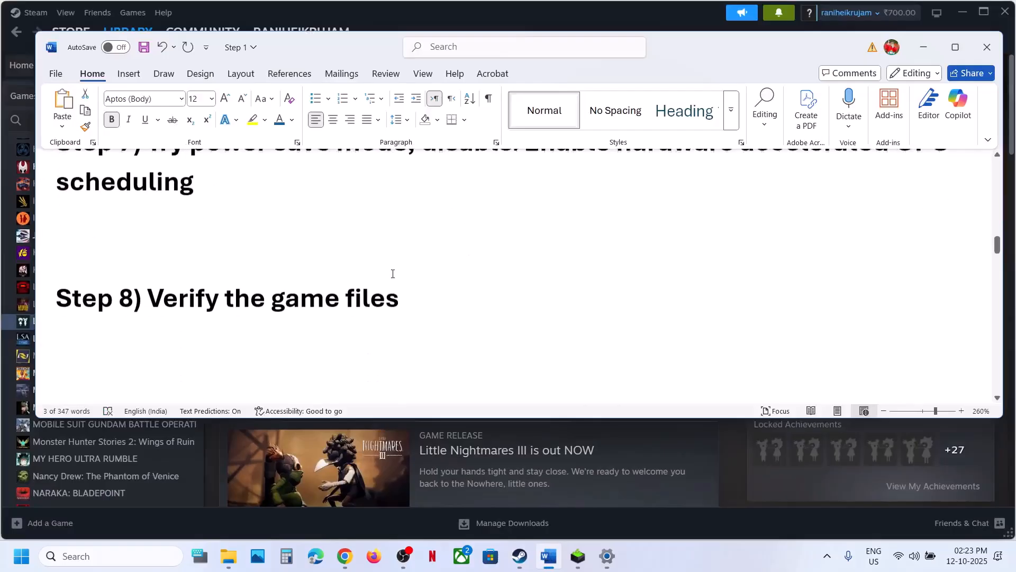
Step: View the file verification option in the Installed Files properties of Little Nightmares III in Steam, and close the properties
left_click(738, 445)
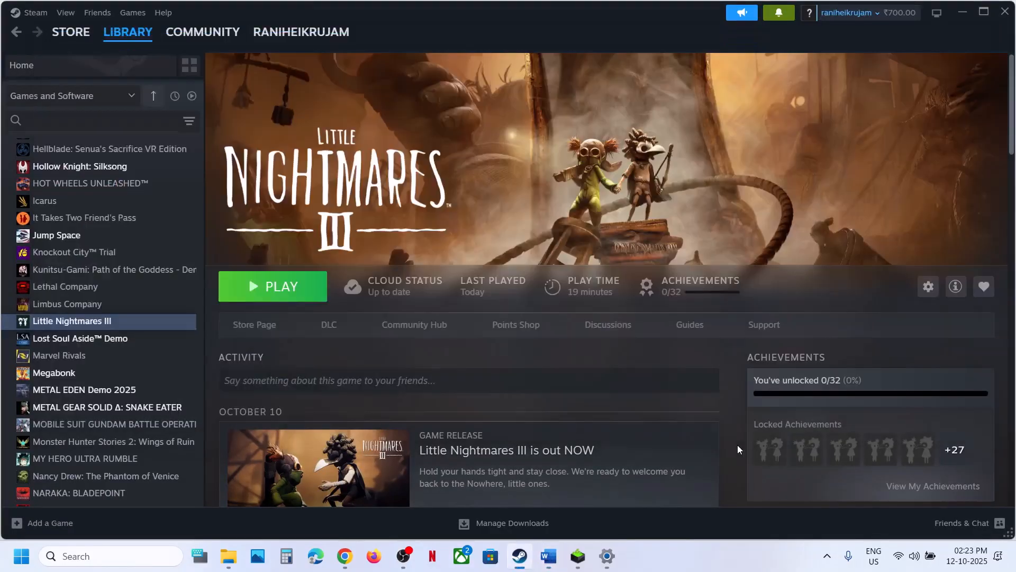
right_click(124, 326)
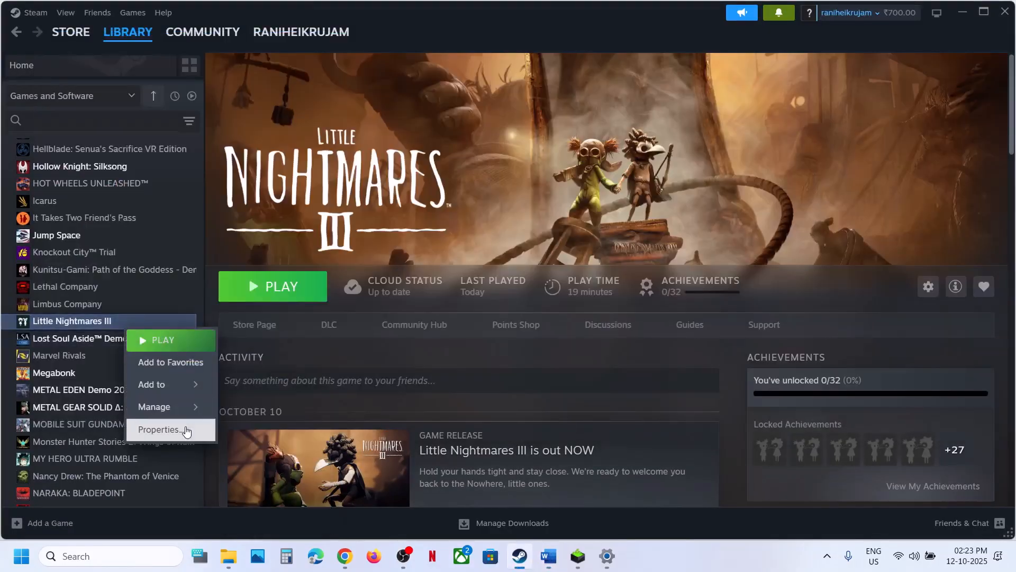
left_click(187, 427)
left_click(288, 199)
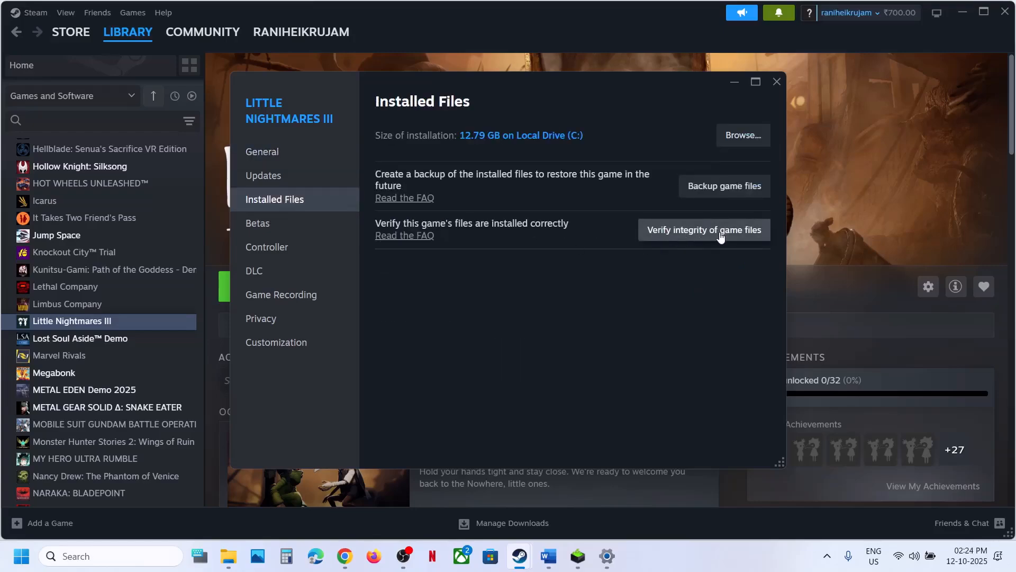
left_click(777, 82)
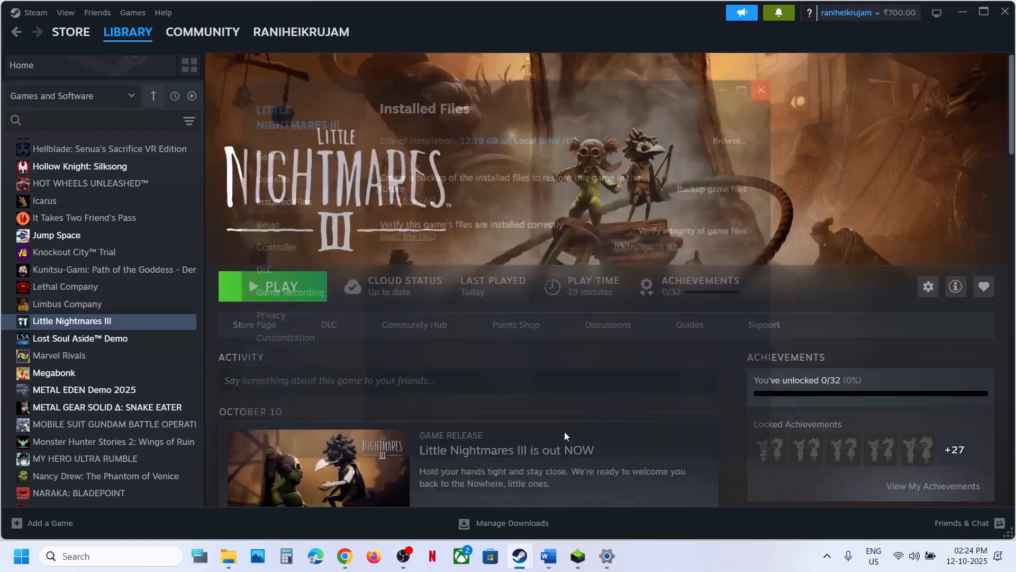
Step: Read Step 9 in the Word document and open the Little Nightmares III installation folder from the Steam library
left_click(548, 555)
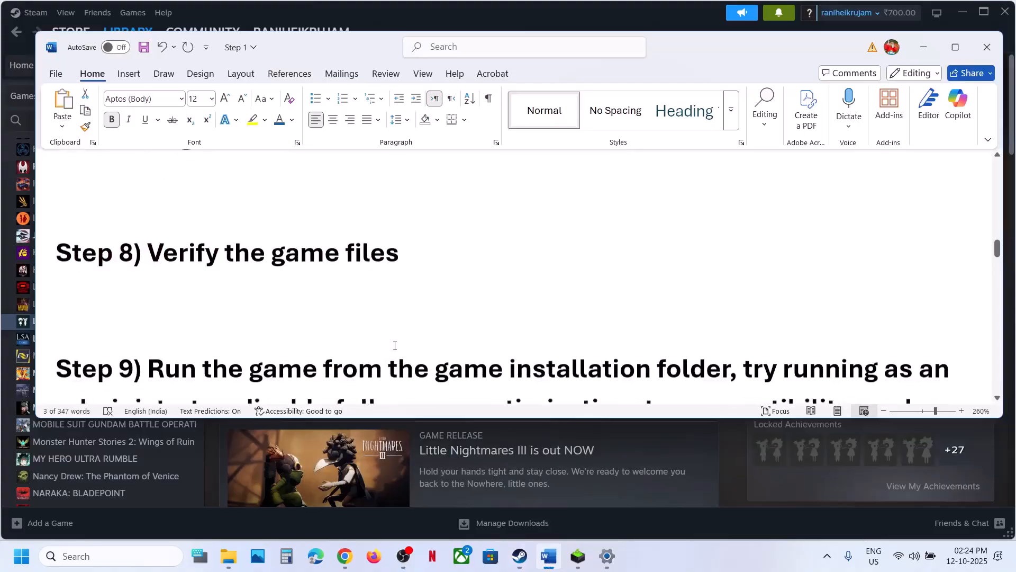
scroll(395, 346, "down", 3)
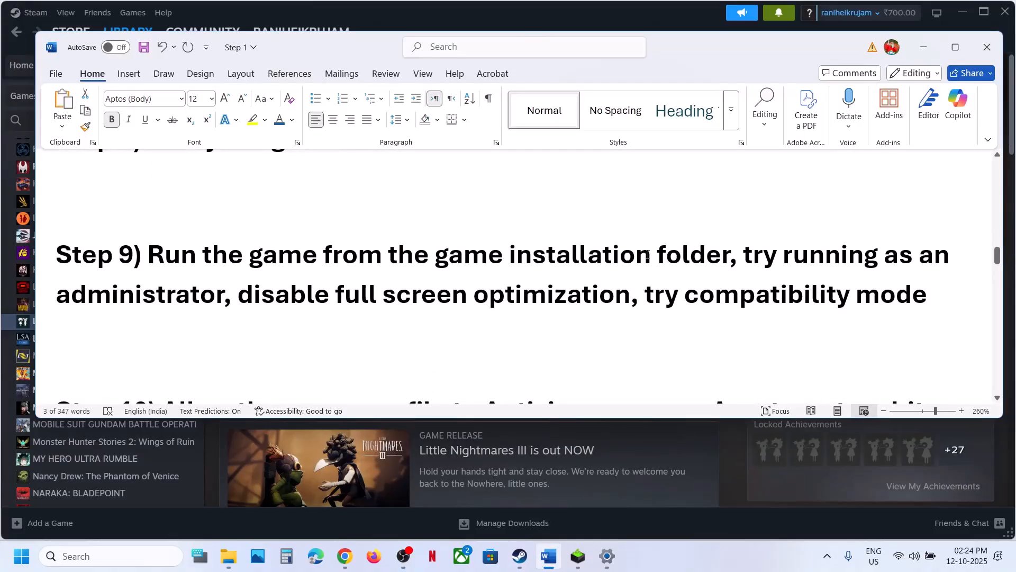
left_click(503, 31)
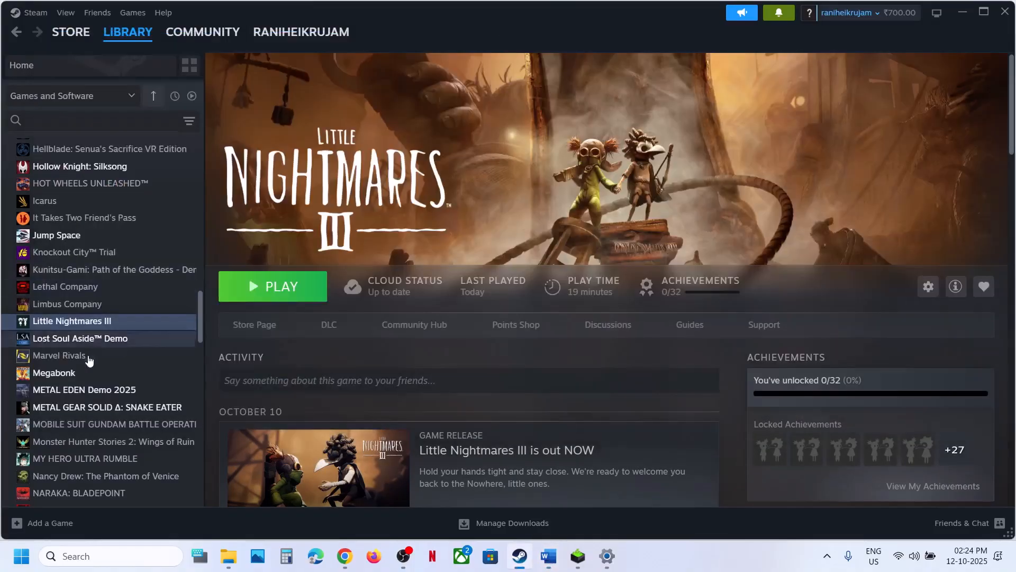
right_click(78, 327)
mouse_move(114, 401)
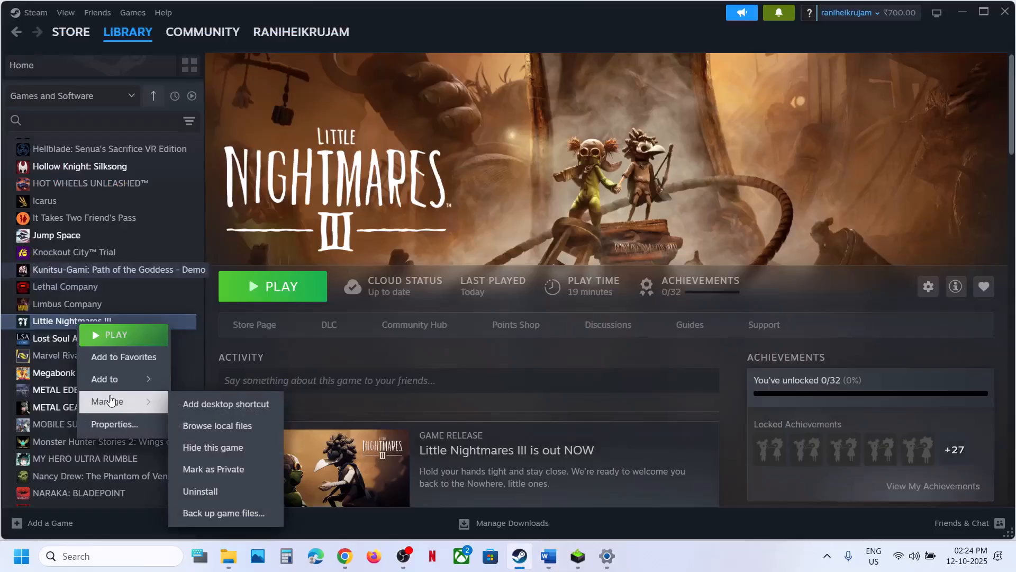
left_click(220, 426)
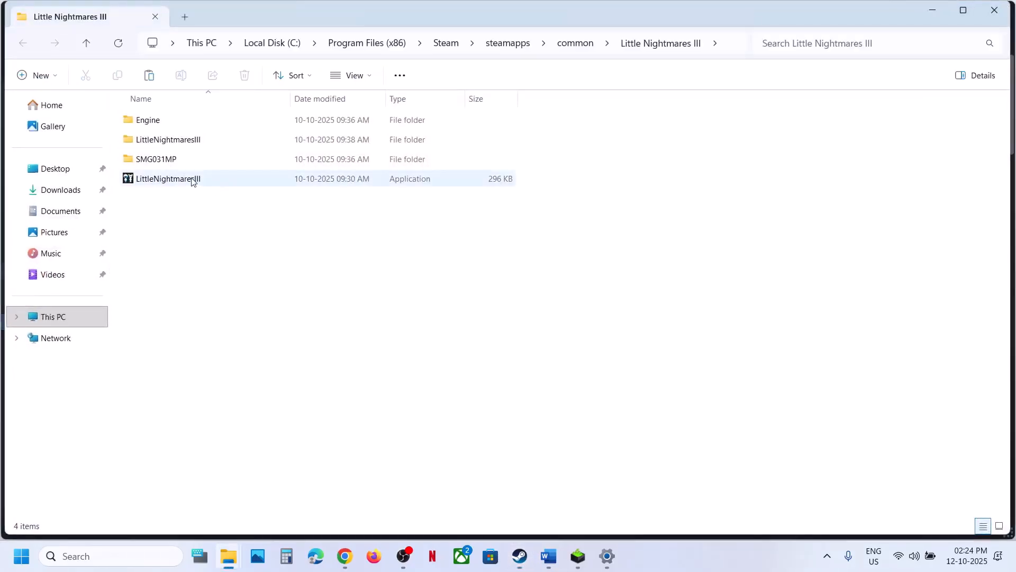
Step: Go to the SMG031MP\Binaries\Win64 folder inside the game's installation folder
double_click(152, 163)
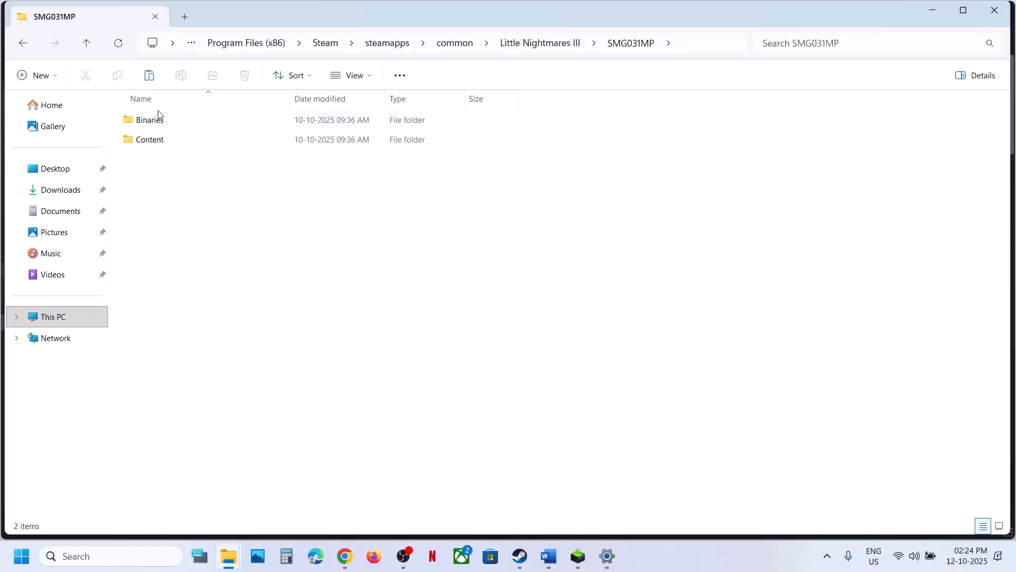
left_click(159, 121)
double_click(158, 122)
left_click(159, 122)
double_click(159, 121)
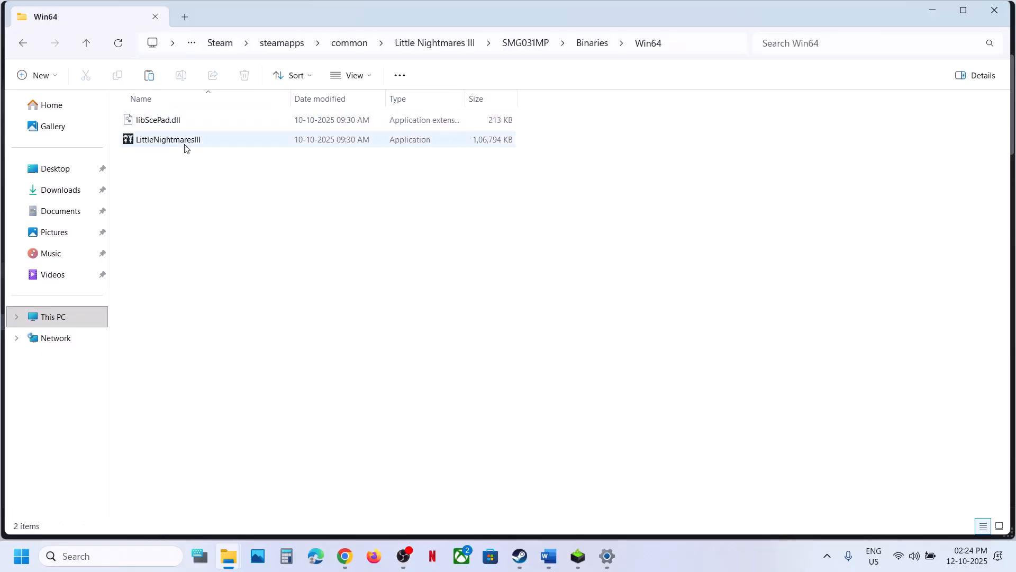
Step: Set the LittleNightmaresIII application in Win64 to run as an administrator in its compatibility properties, and apply the change
left_click(175, 144)
right_click(175, 147)
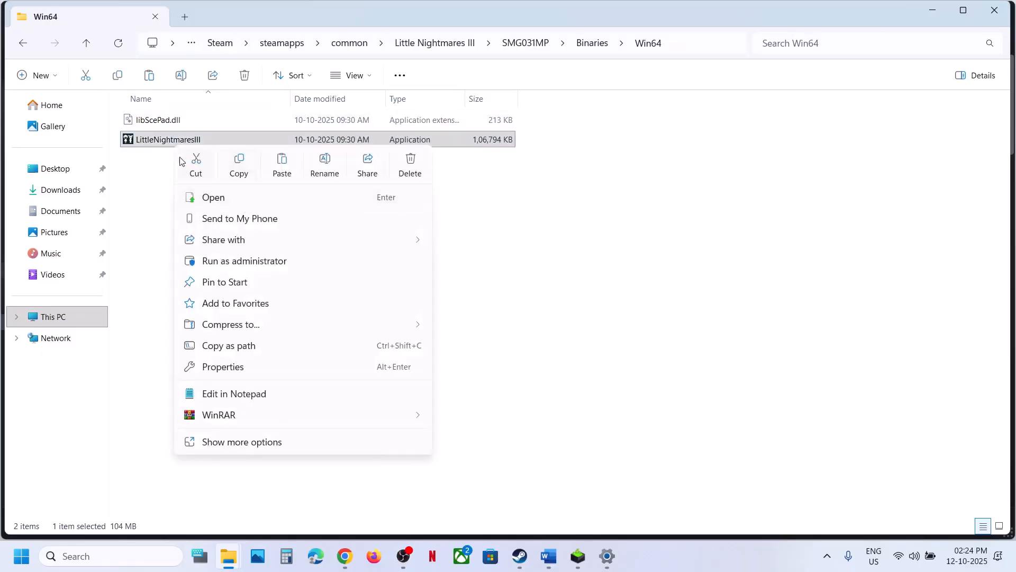
left_click(233, 366)
left_click(283, 191)
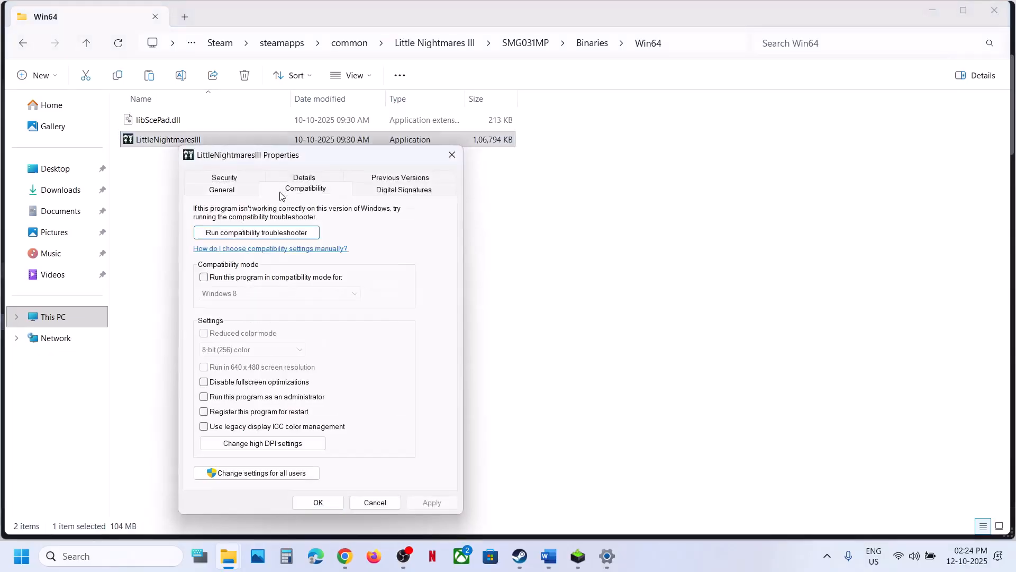
left_click(205, 398)
left_click(429, 502)
left_click(319, 503)
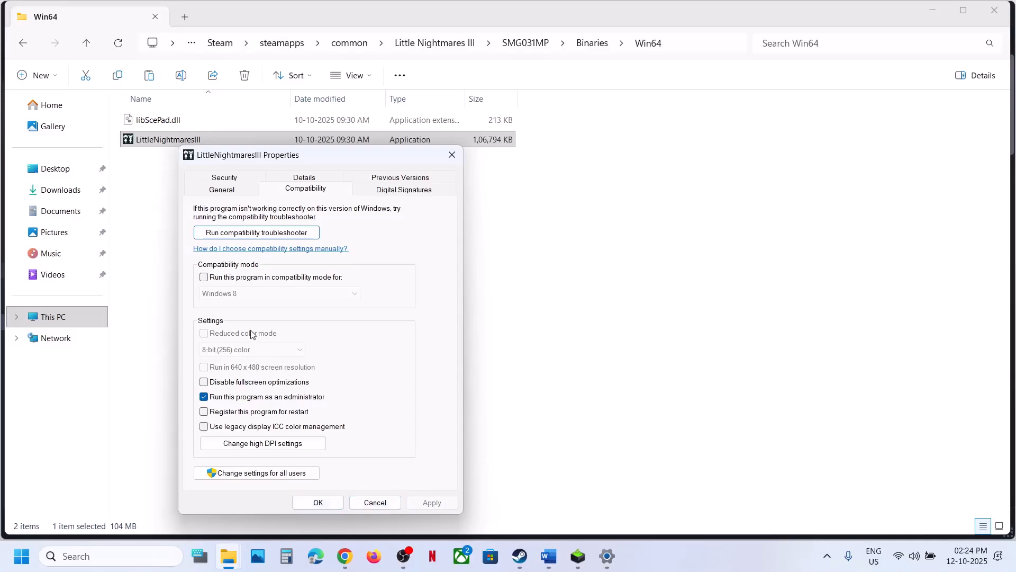
Step: Try compatibility mode for Windows 8, change it to Windows 7 with fullscreen optimizations disabled, and apply the settings
left_click(205, 277)
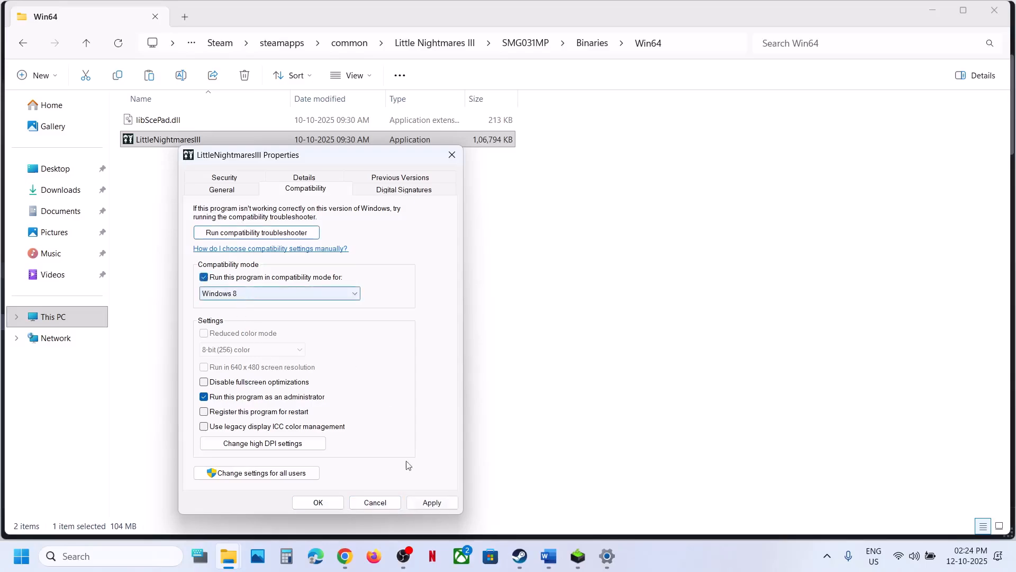
left_click(422, 502)
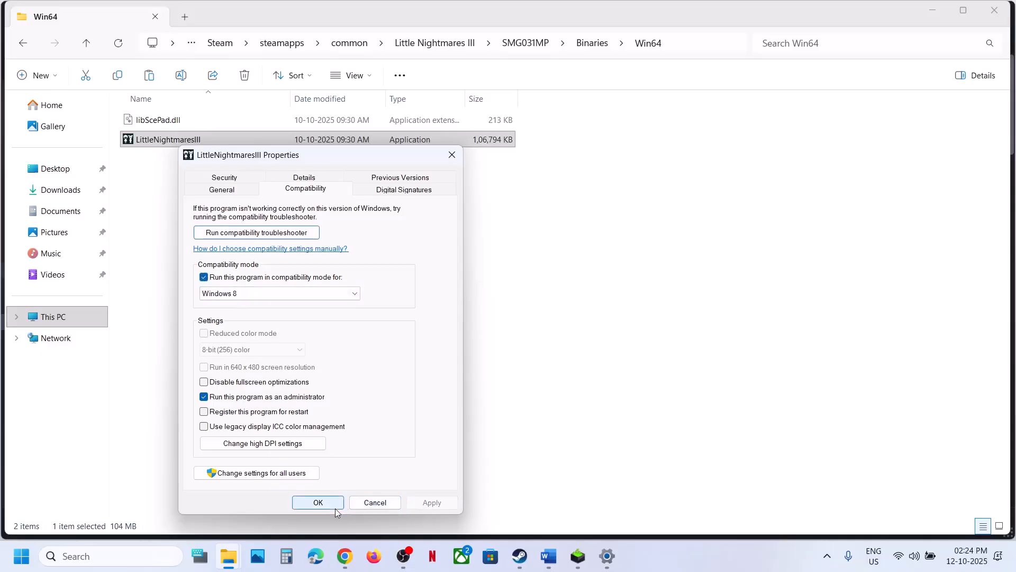
left_click(238, 297)
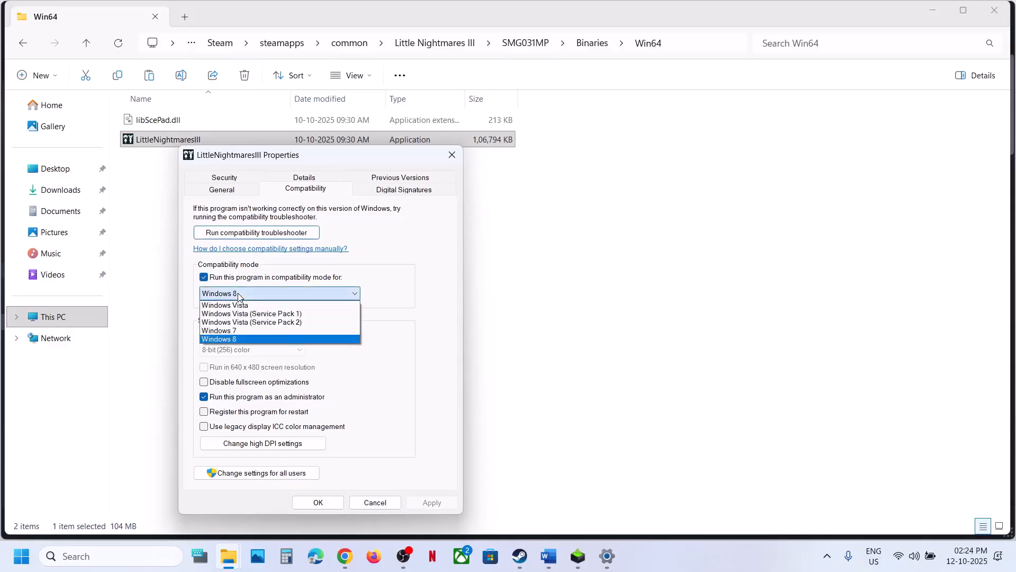
left_click(238, 331)
left_click(428, 502)
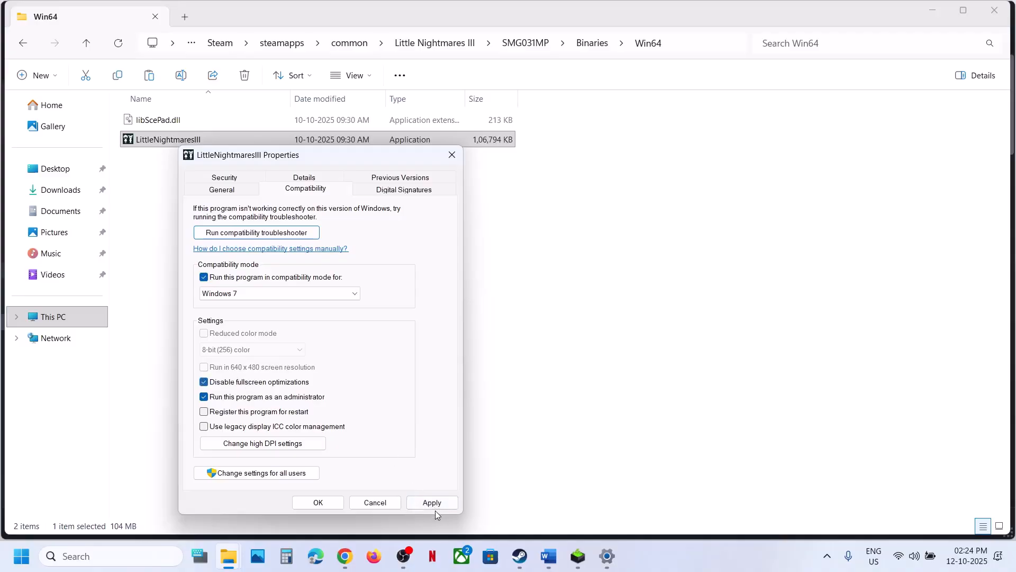
left_click(326, 506)
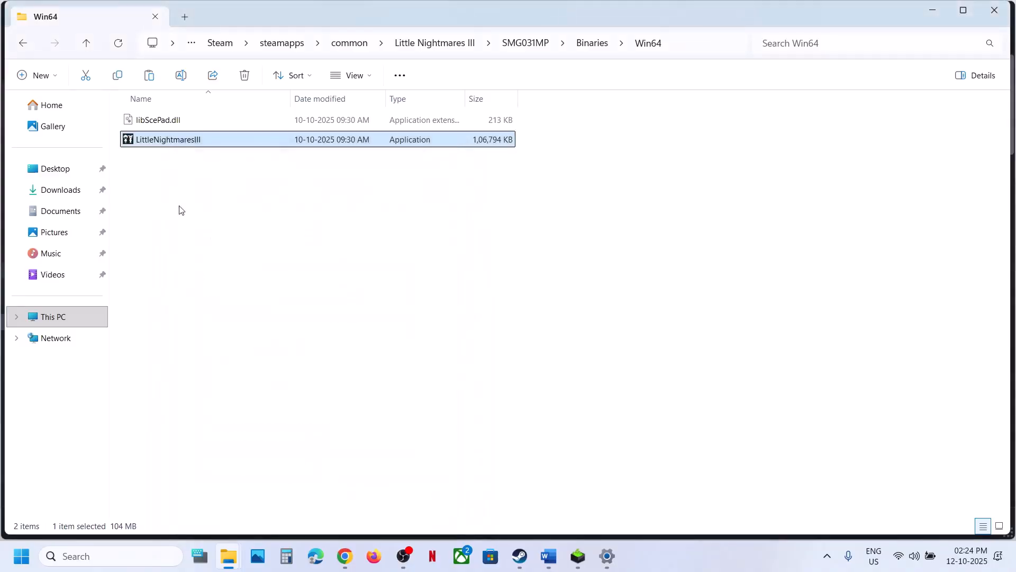
Step: Clear the compatibility mode, fullscreen optimization and administrator options of the Win64 LittleNightmaresIII application, and apply the change
right_click(168, 146)
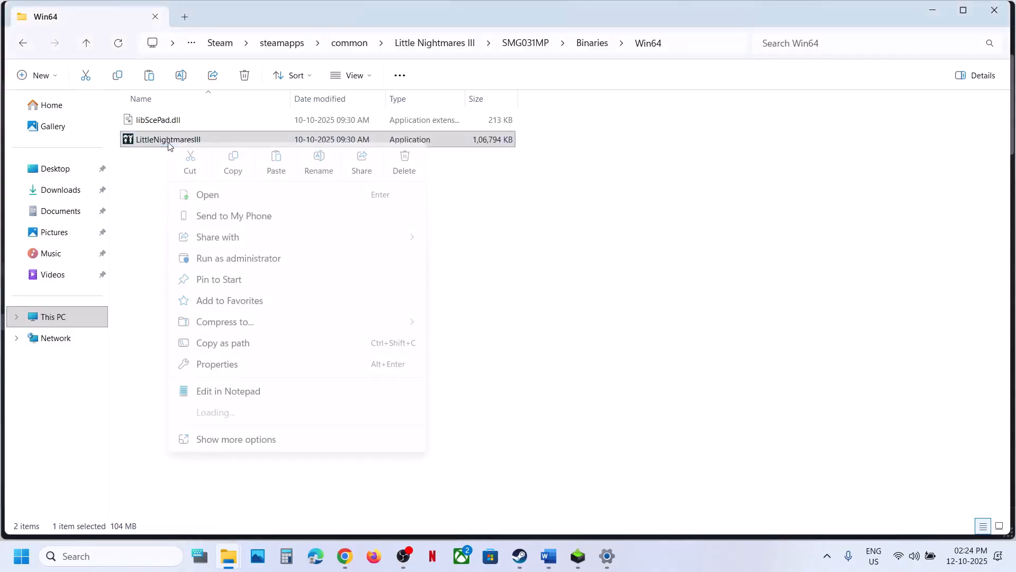
left_click(236, 363)
left_click(306, 188)
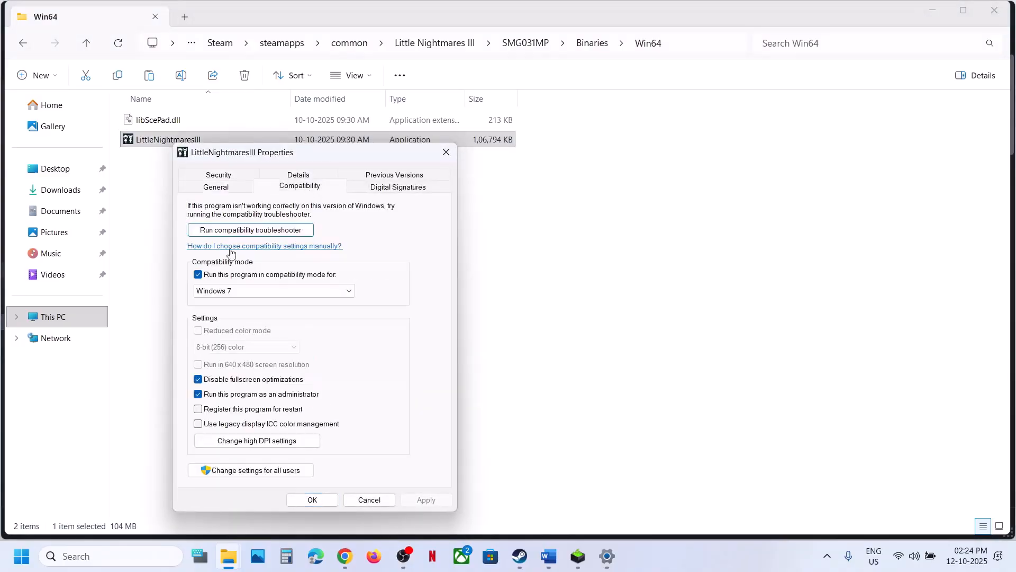
left_click(199, 274)
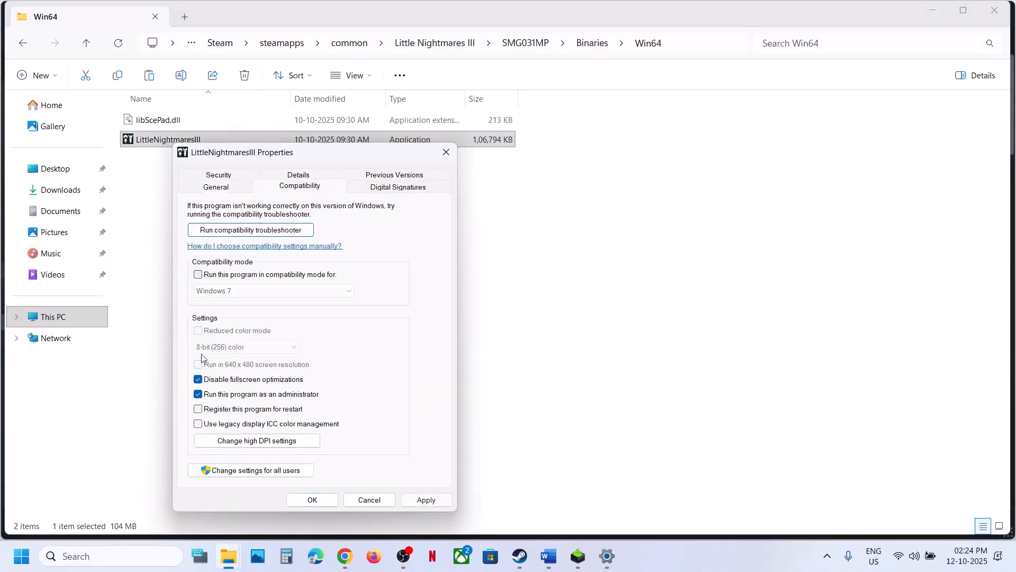
left_click(199, 394)
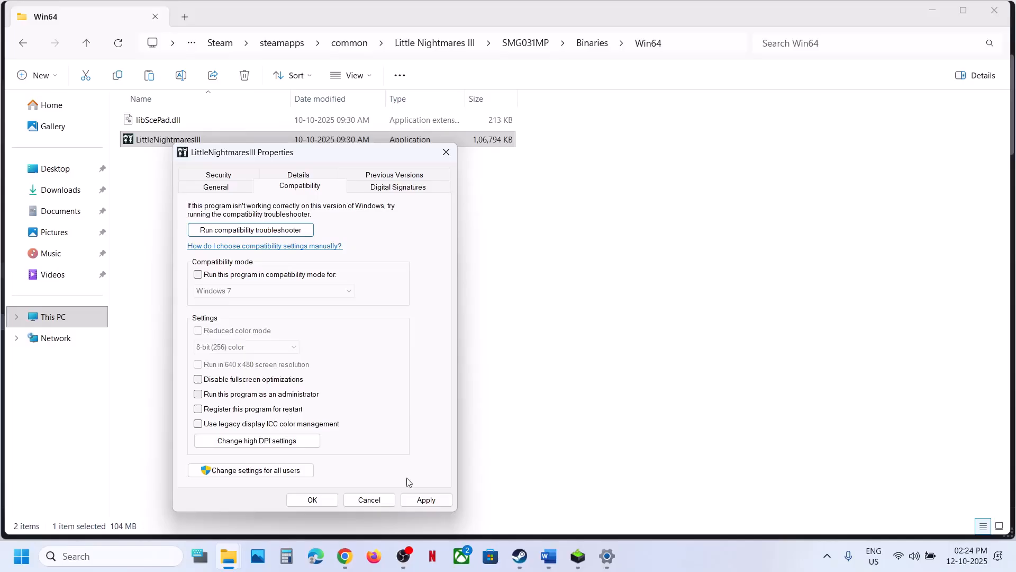
left_click(424, 500)
left_click(312, 500)
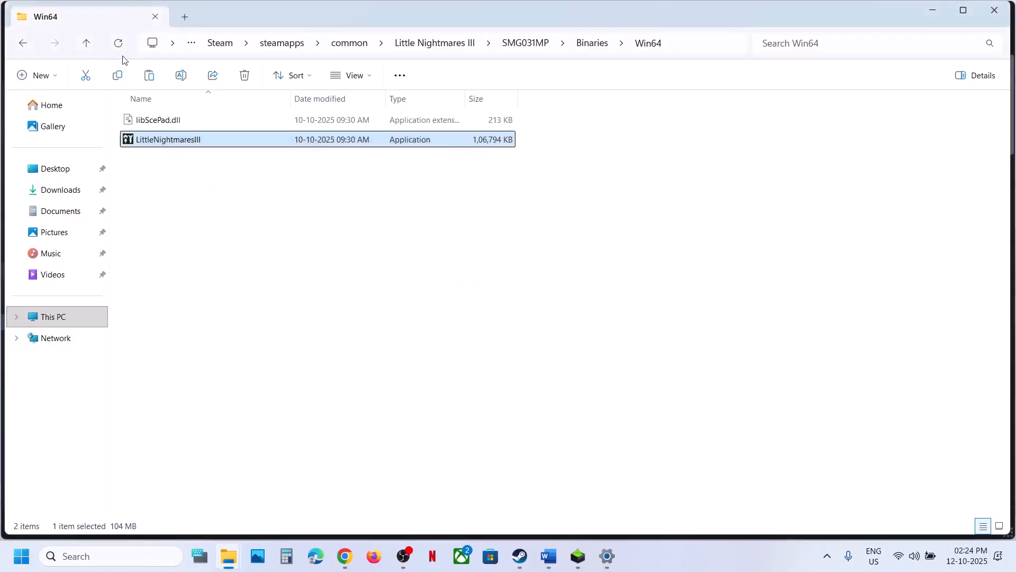
Step: Go back up to the Little Nightmares III folder and run its LittleNightmaresIII application as an administrator
left_click(87, 46)
left_click(87, 47)
left_click(87, 47)
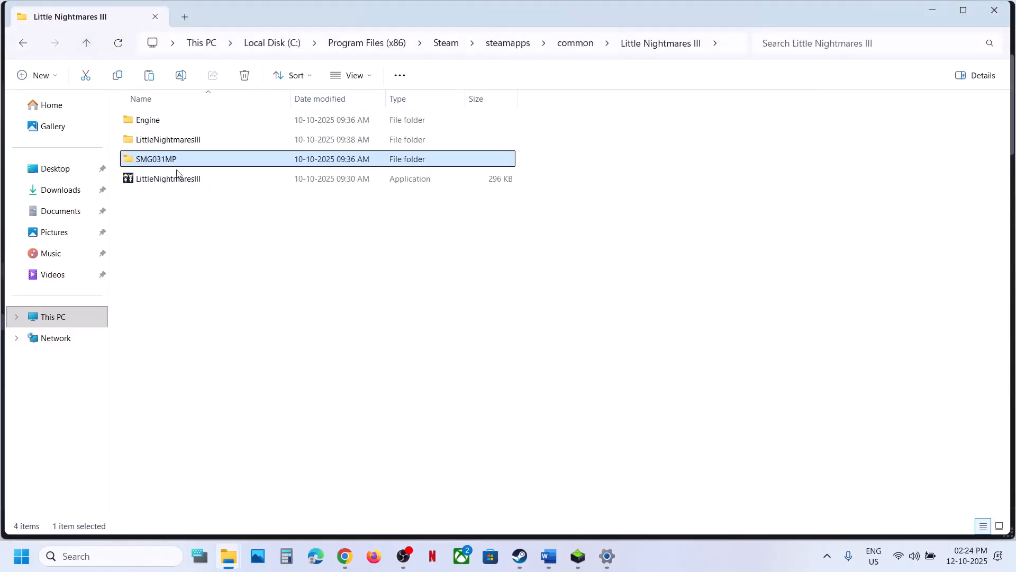
left_click(158, 180)
right_click(159, 180)
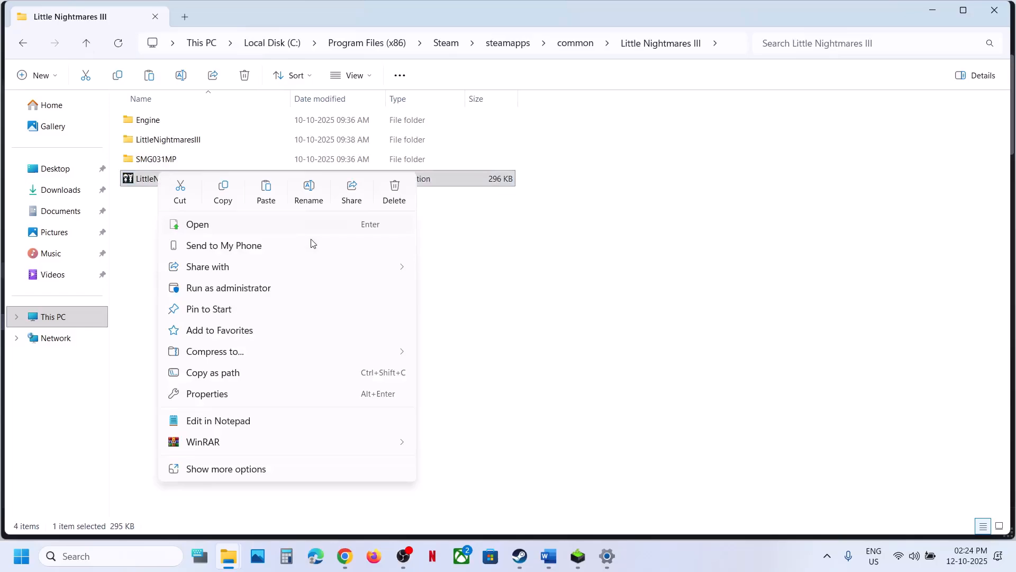
left_click(228, 296)
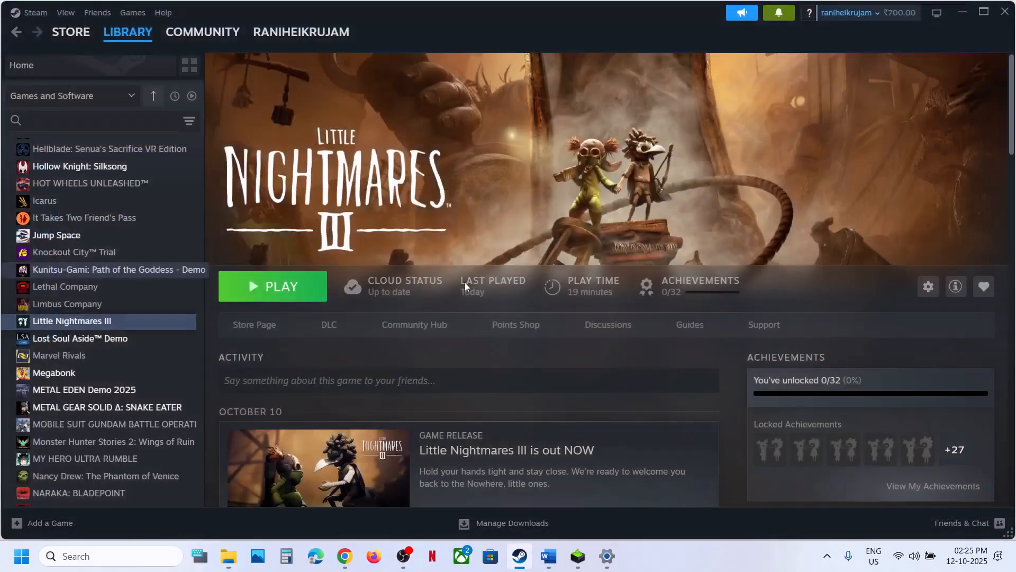
Step: Check the next step in the Word notes, then open Controlled folder access's allowed apps page in Windows Security's ransomware protection
left_click(549, 556)
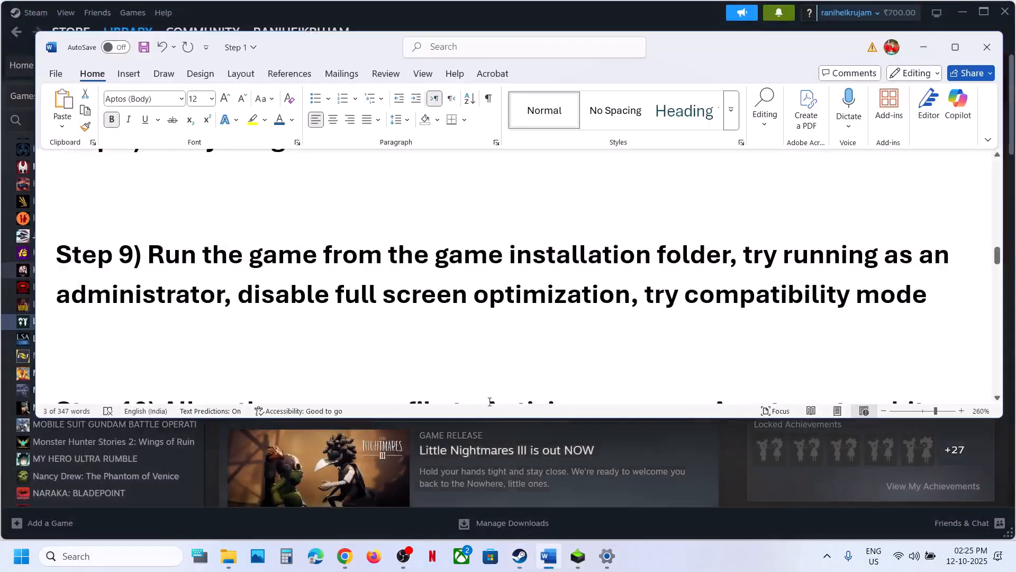
scroll(323, 277, "down", 3)
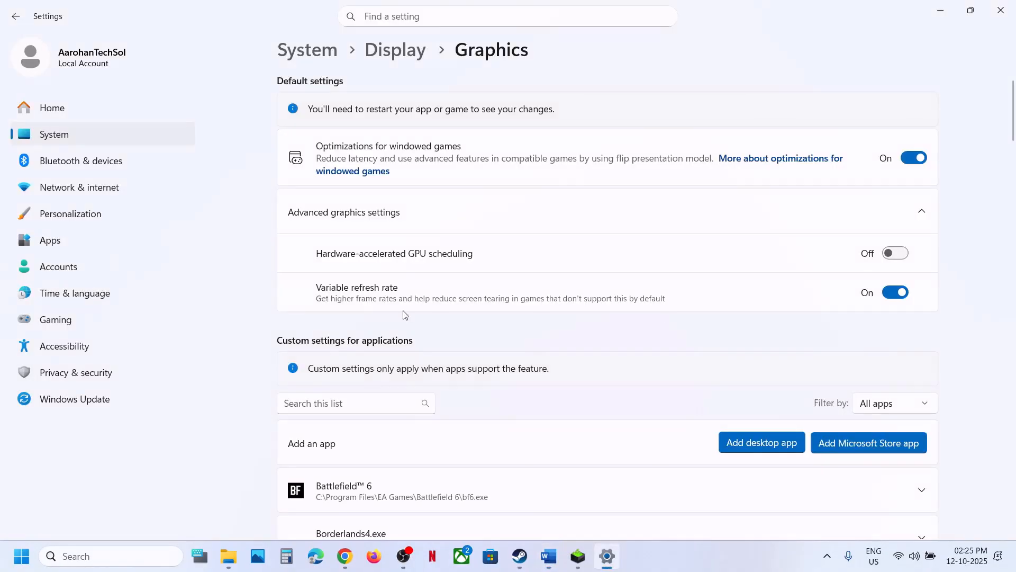
left_click(106, 372)
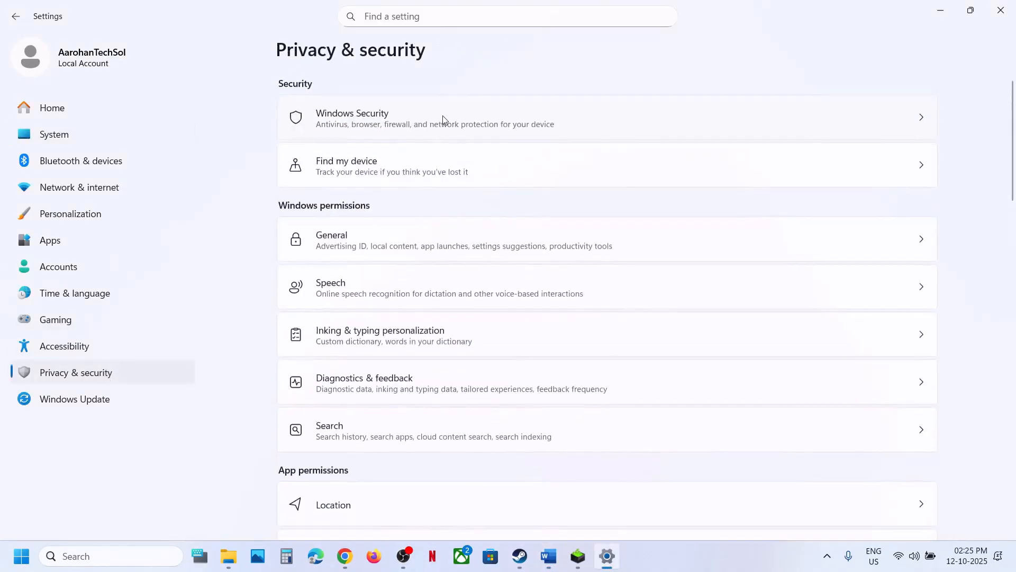
left_click(416, 120)
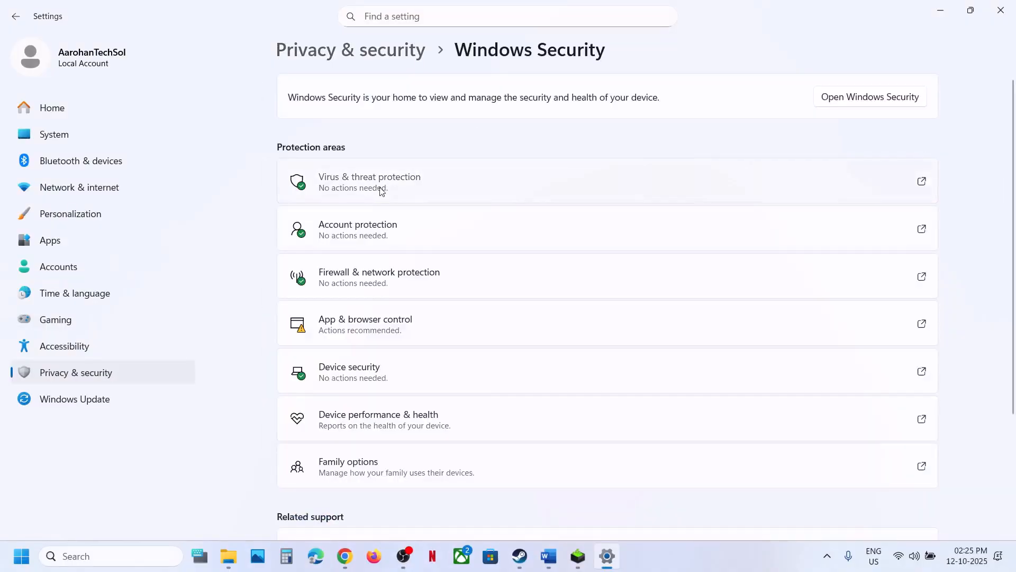
left_click(381, 190)
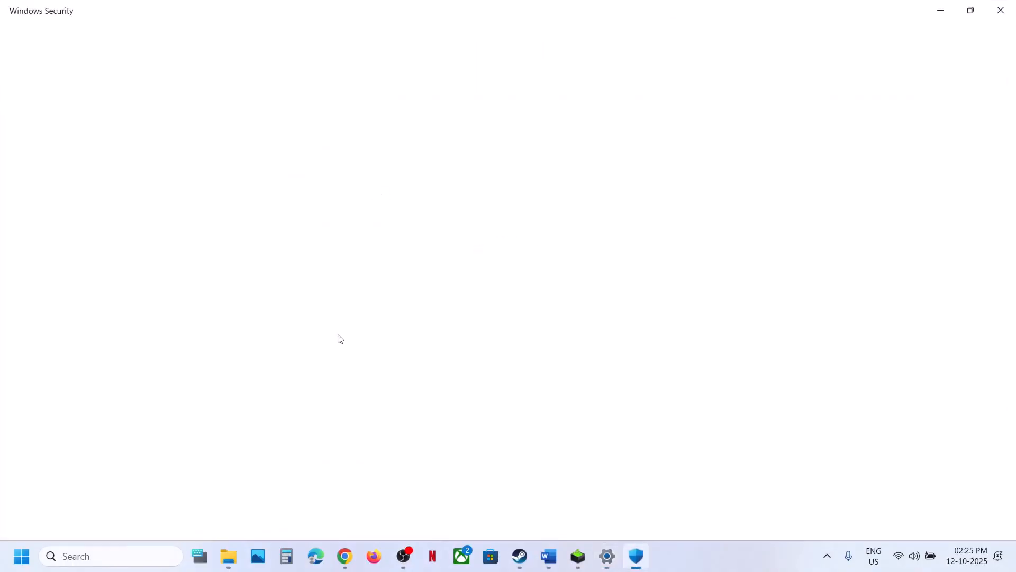
scroll(338, 337, "down", 3)
left_click(331, 494)
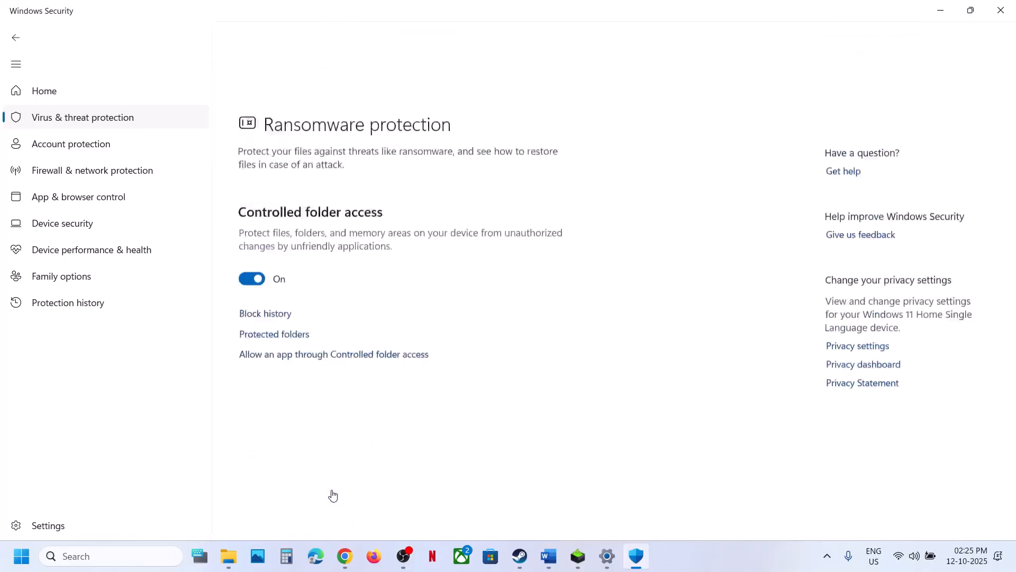
left_click(290, 279)
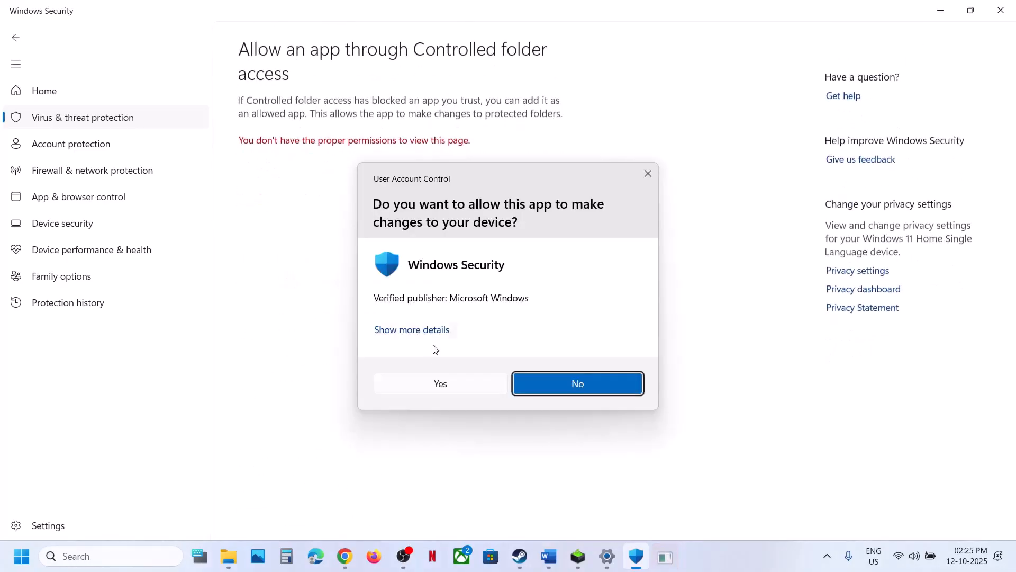
left_click(420, 381)
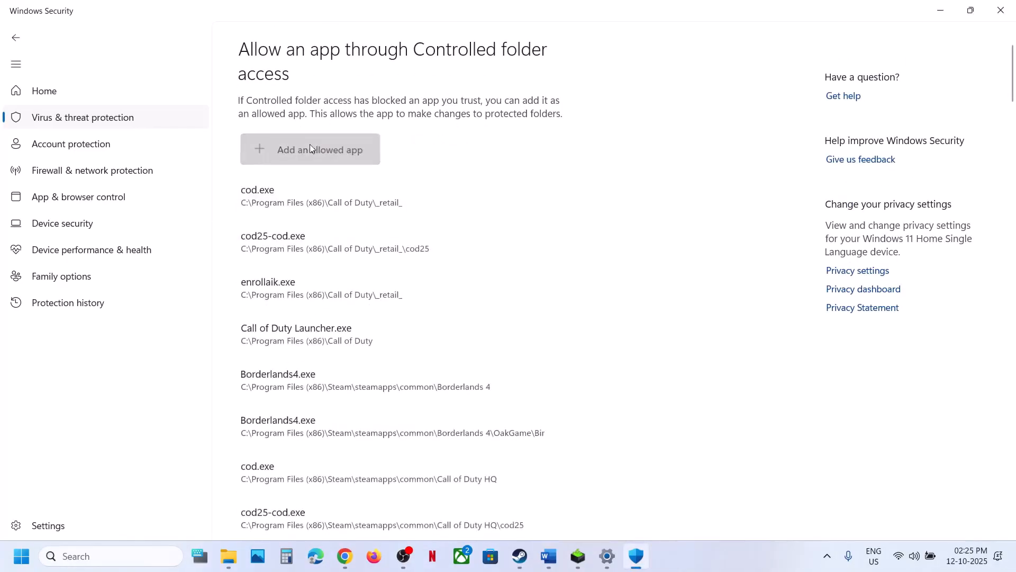
Step: Start adding an allowed app by browsing all apps, and go to C:\Program Files (x86)\Steam
left_click(311, 148)
left_click(315, 201)
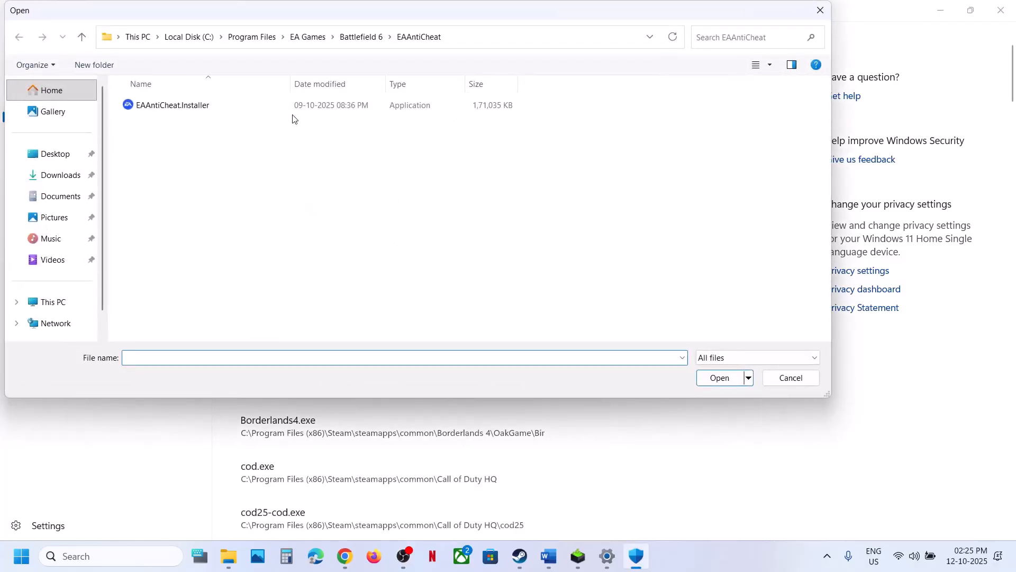
left_click(50, 313)
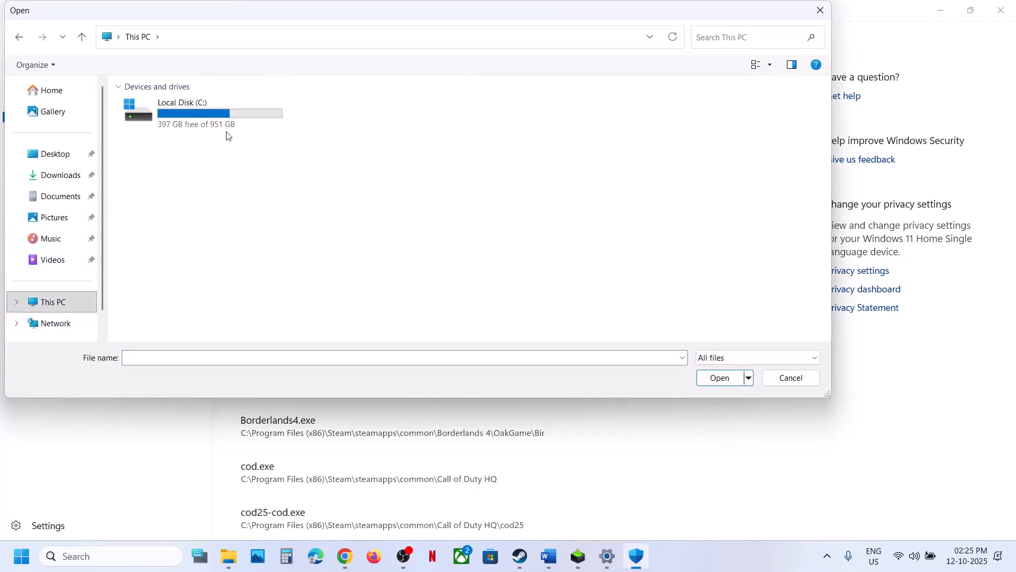
double_click(226, 129)
double_click(201, 301)
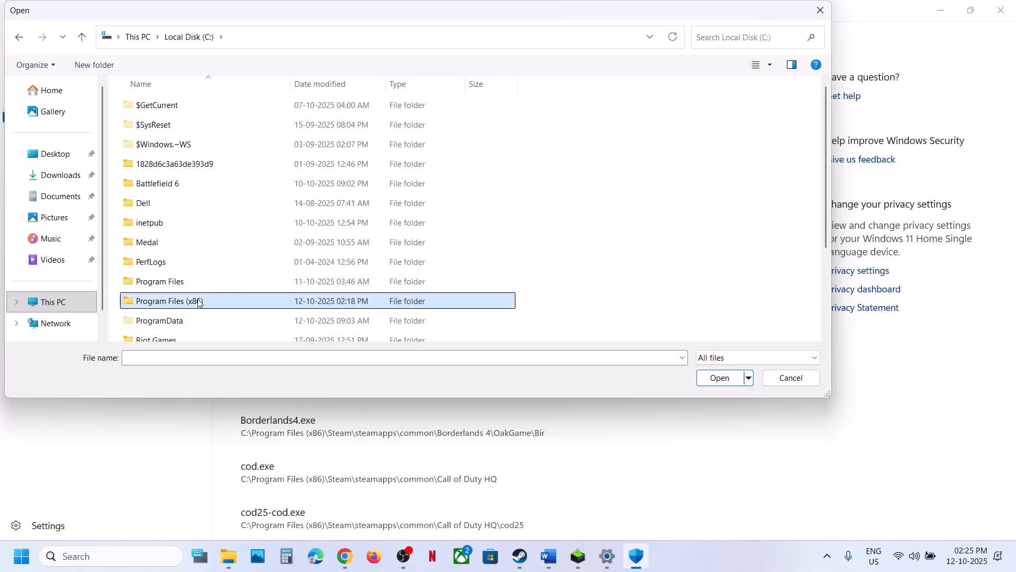
left_click(187, 265)
key("s")
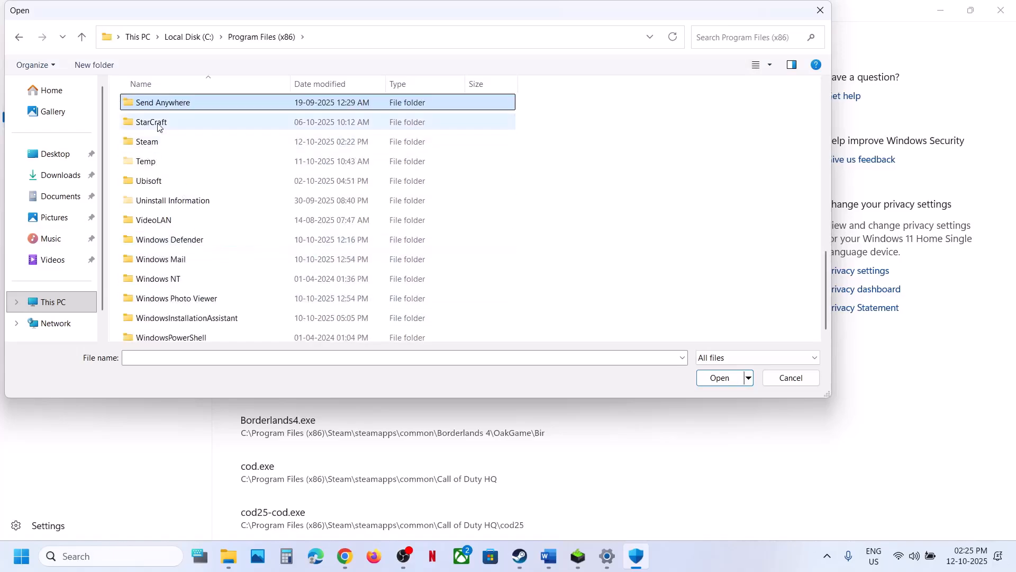
double_click(157, 140)
Step: Allow the LittleNightmaresIII application from steamapps\common\Little Nightmares III through Controlled folder access
key("s")
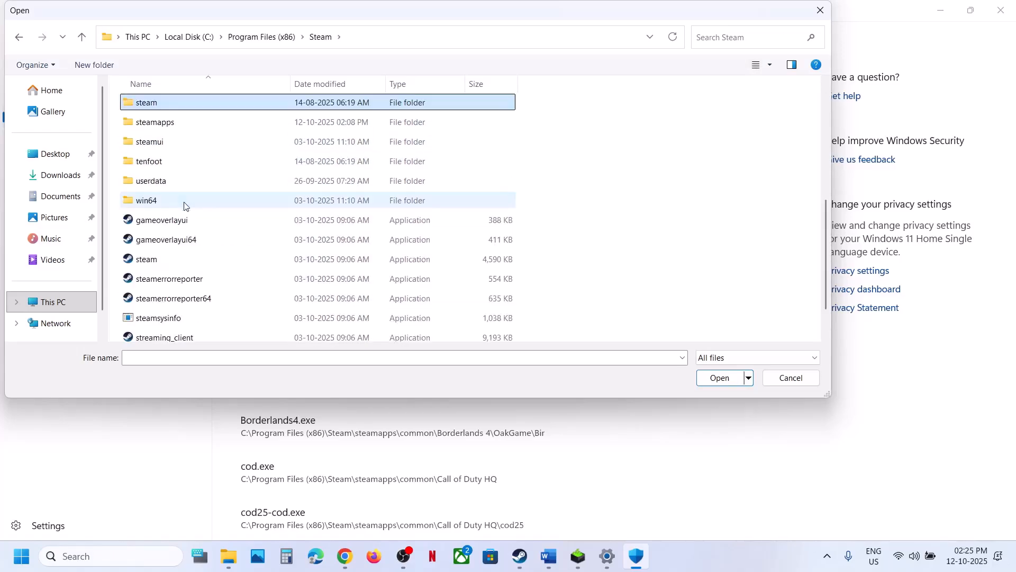
double_click(163, 126)
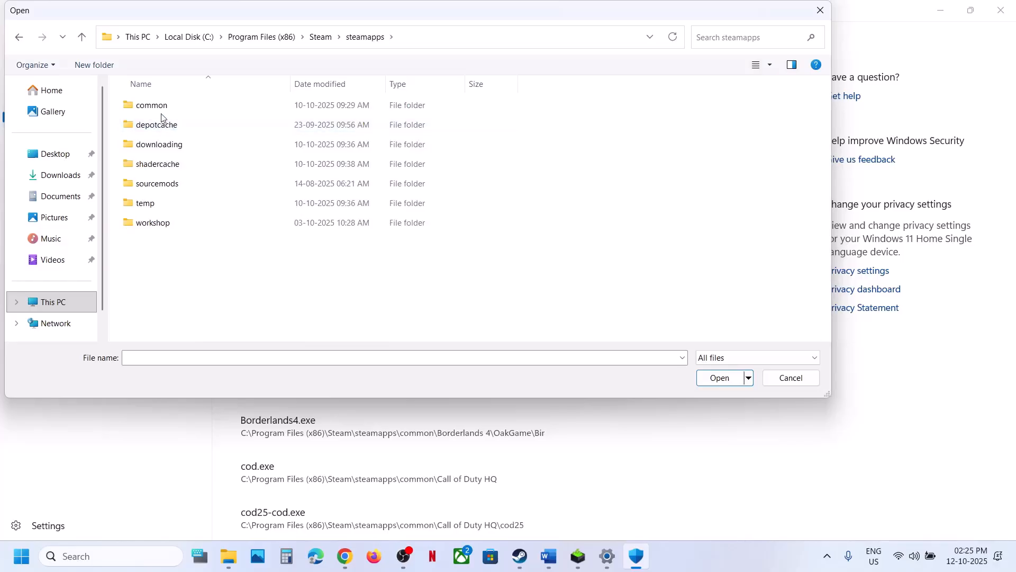
double_click(154, 106)
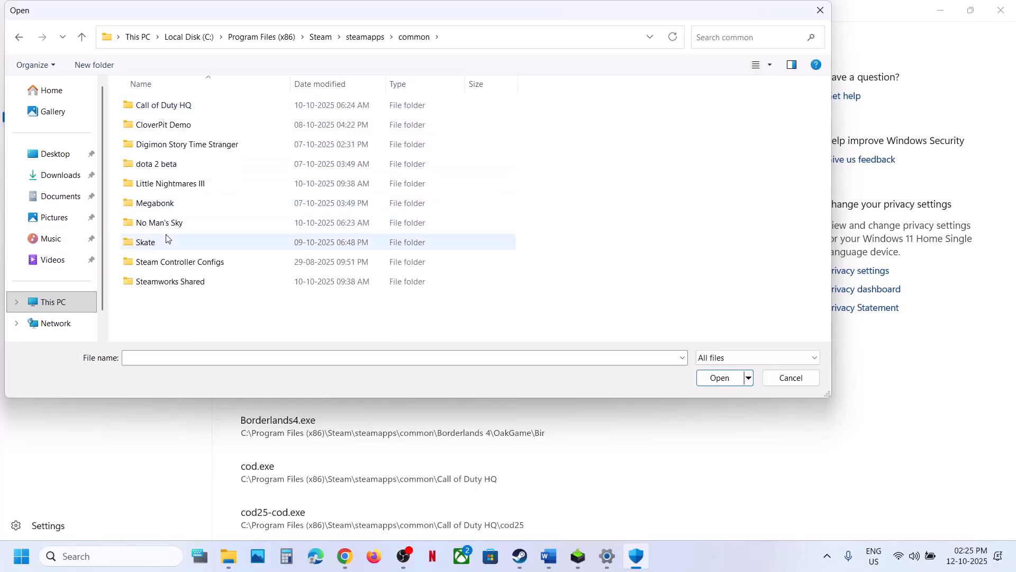
double_click(177, 184)
left_click(183, 167)
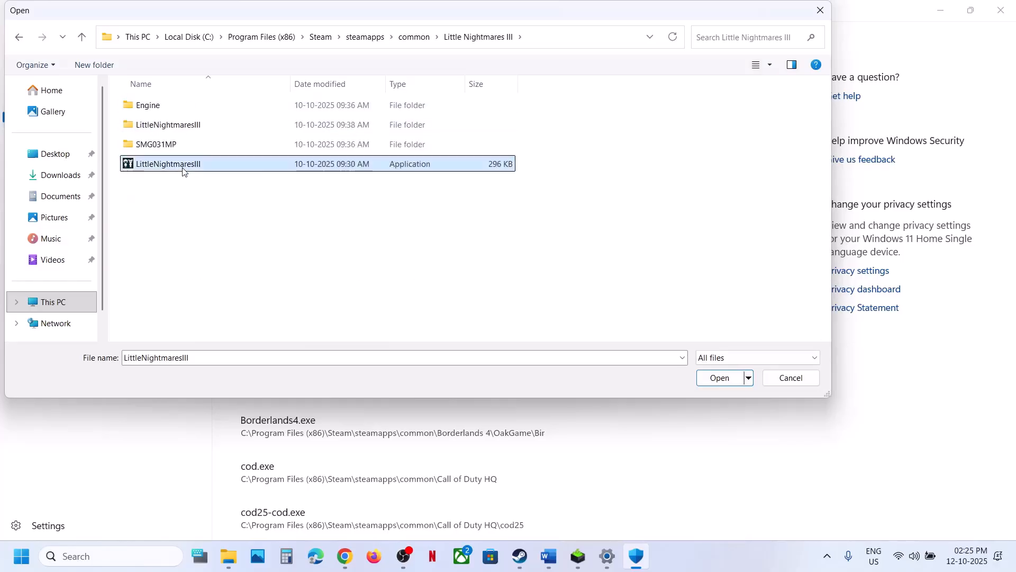
left_click(704, 374)
Step: Also allow the LittleNightmaresIII application from SMG031MP\Binaries\Win64 through Controlled folder access, and close Windows Security
left_click(355, 143)
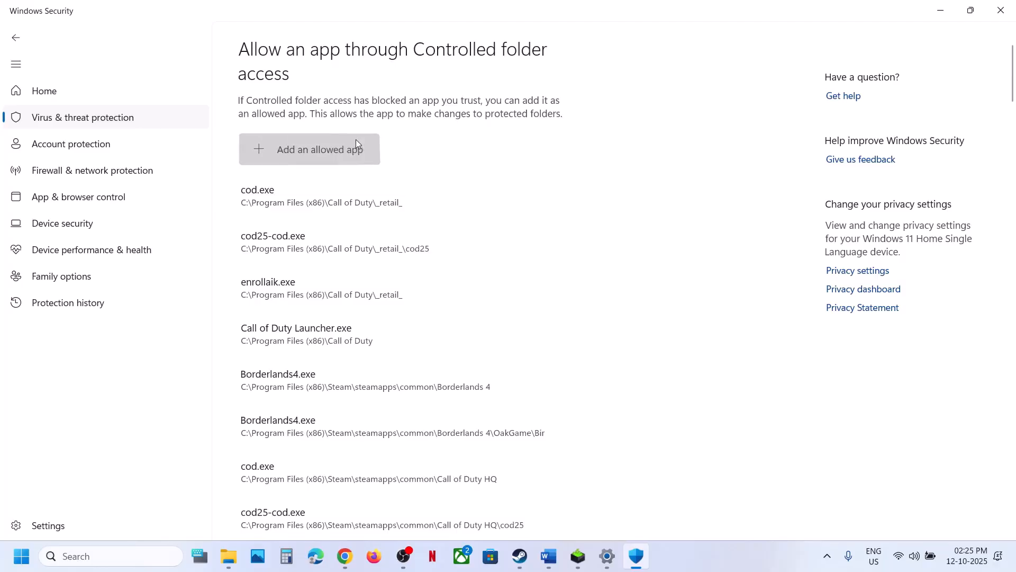
left_click(323, 201)
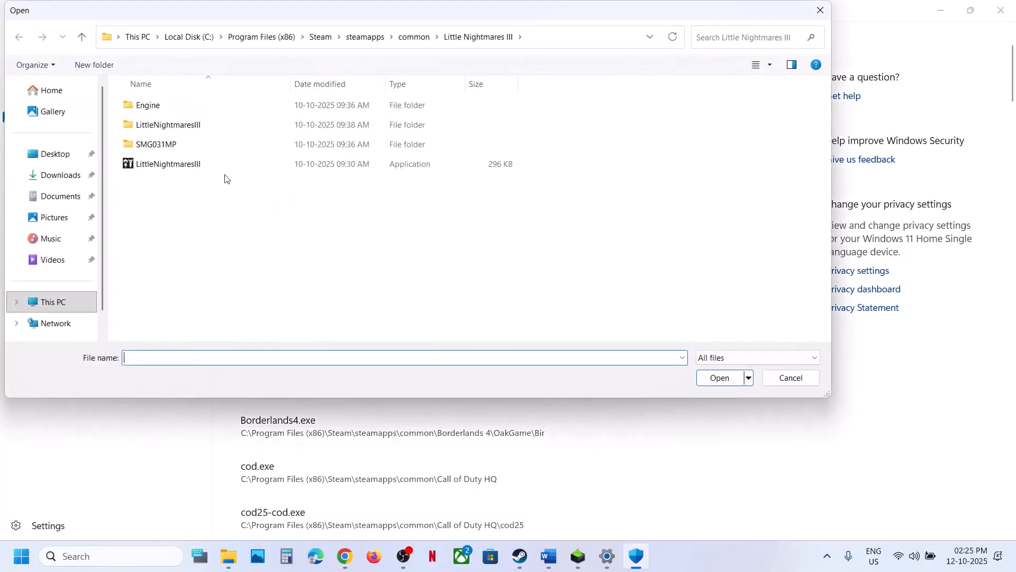
double_click(156, 144)
double_click(158, 109)
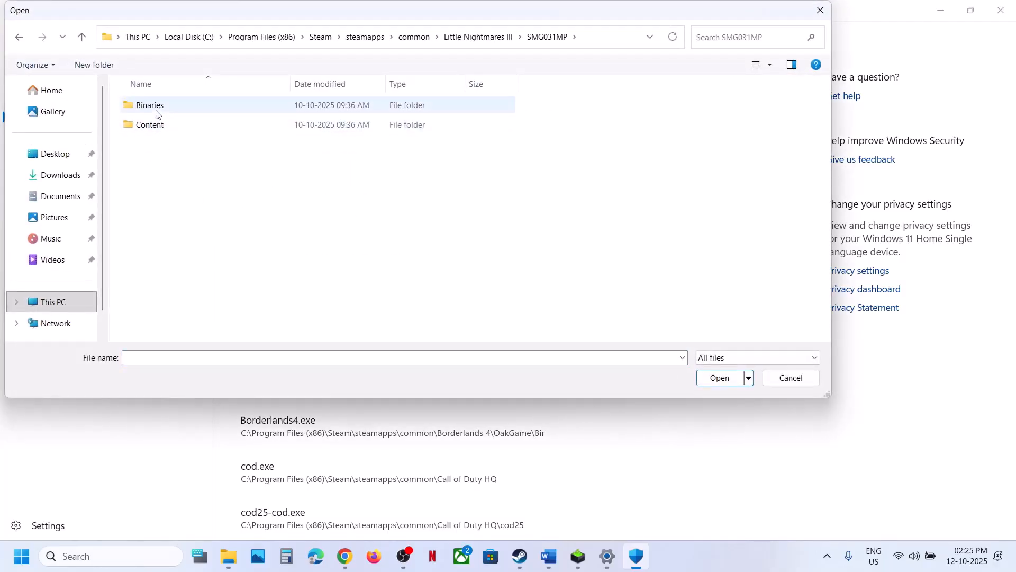
double_click(156, 113)
left_click(157, 110)
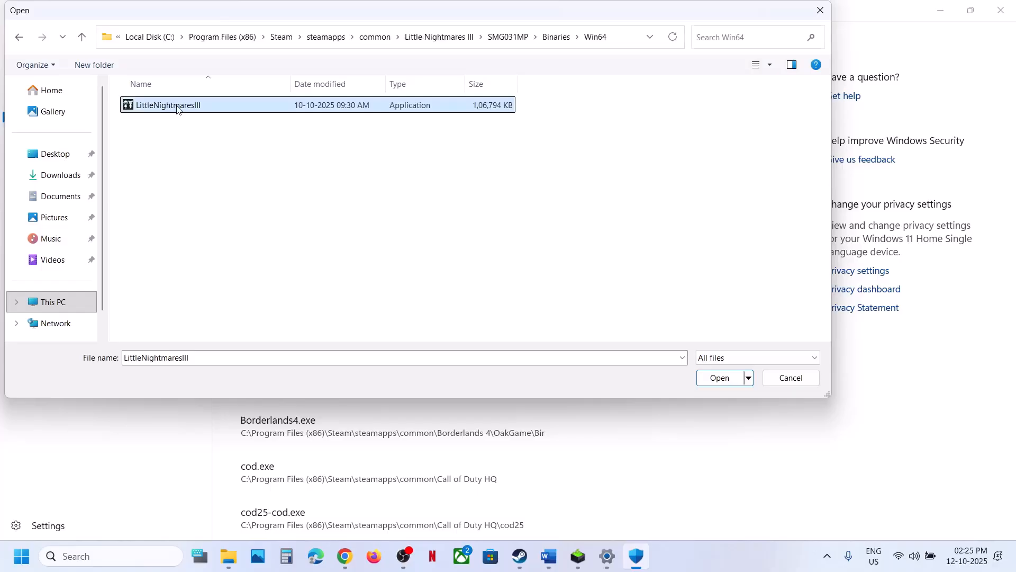
double_click(178, 108)
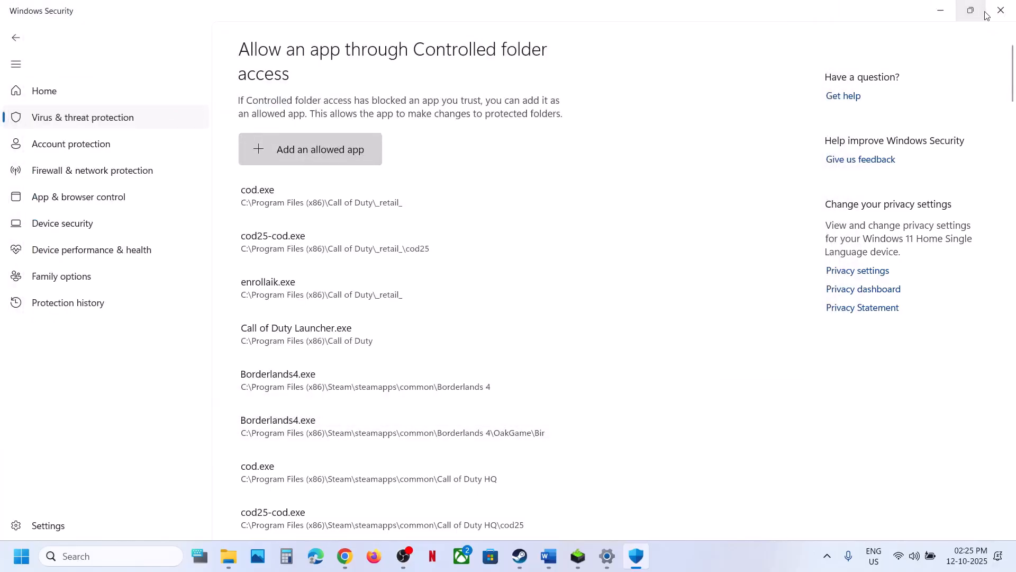
left_click(1000, 11)
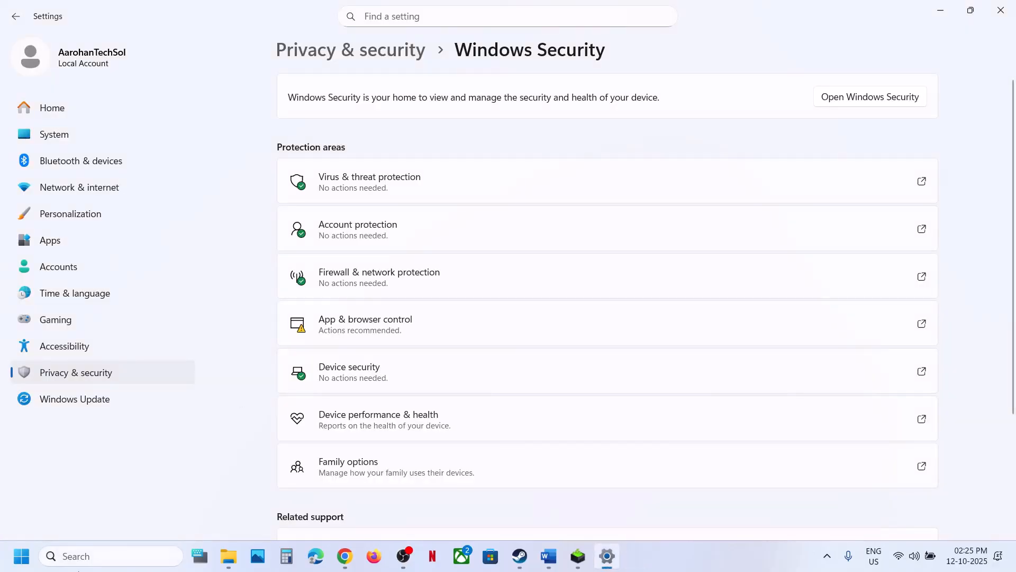
Step: Open Windows Defender Firewall's allowed apps list from Control Panel and unlock its settings for changes
left_click(86, 556)
type("control")
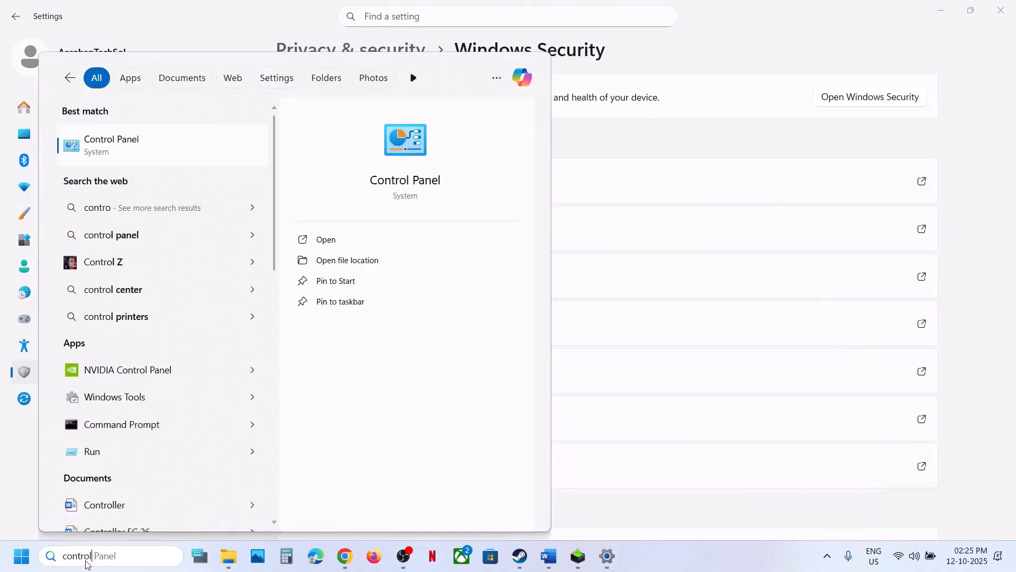
key("Return")
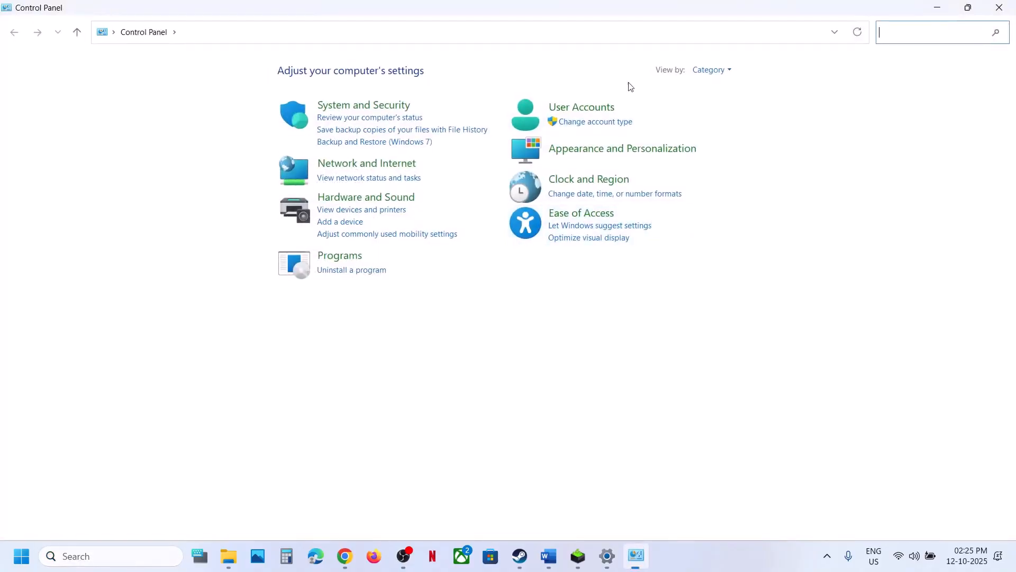
left_click(389, 106)
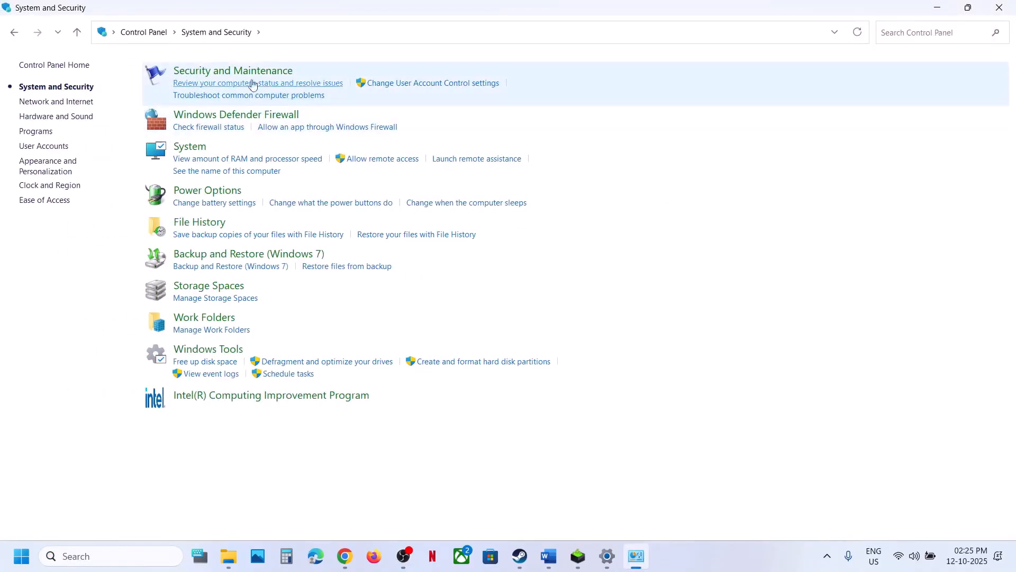
left_click(229, 119)
left_click(55, 100)
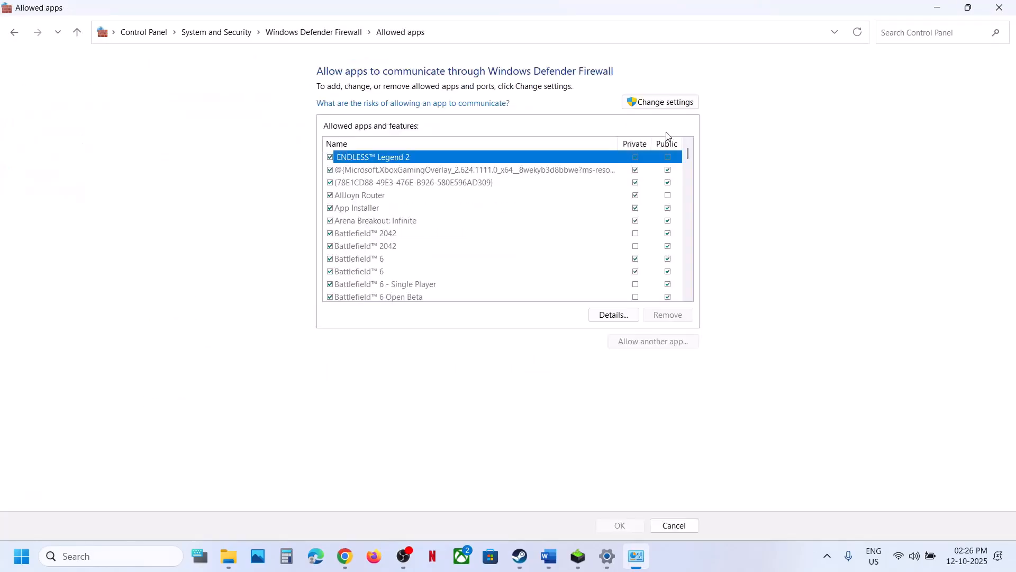
left_click(635, 102)
left_click(620, 339)
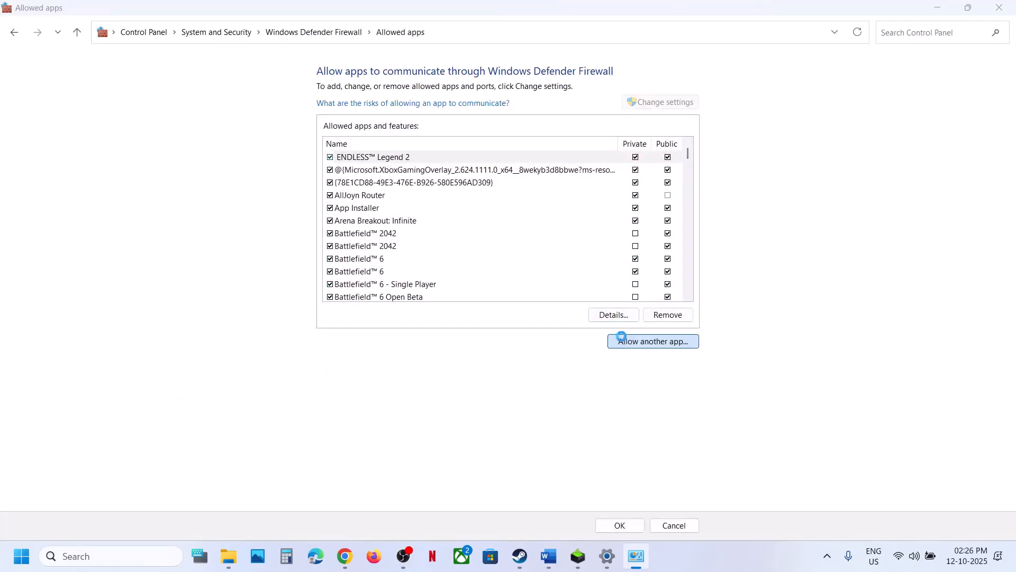
left_click(594, 338)
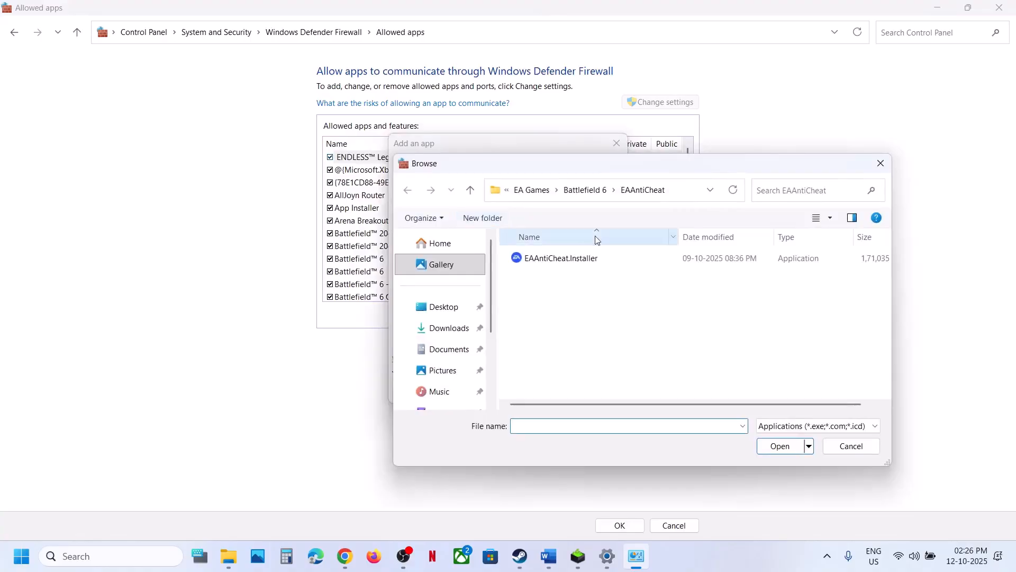
scroll(481, 371, "down", 2)
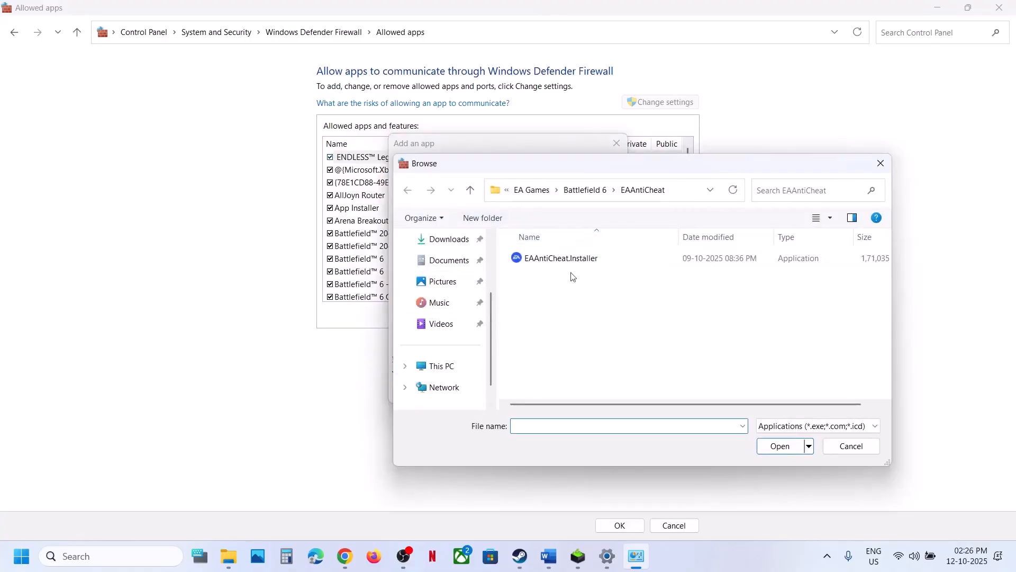
left_click(882, 162)
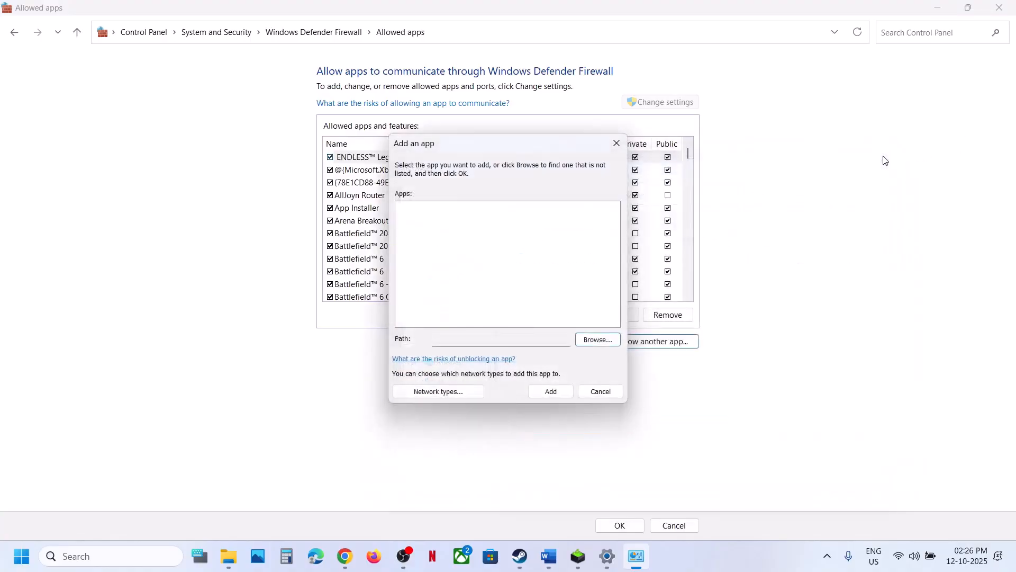
left_click(614, 145)
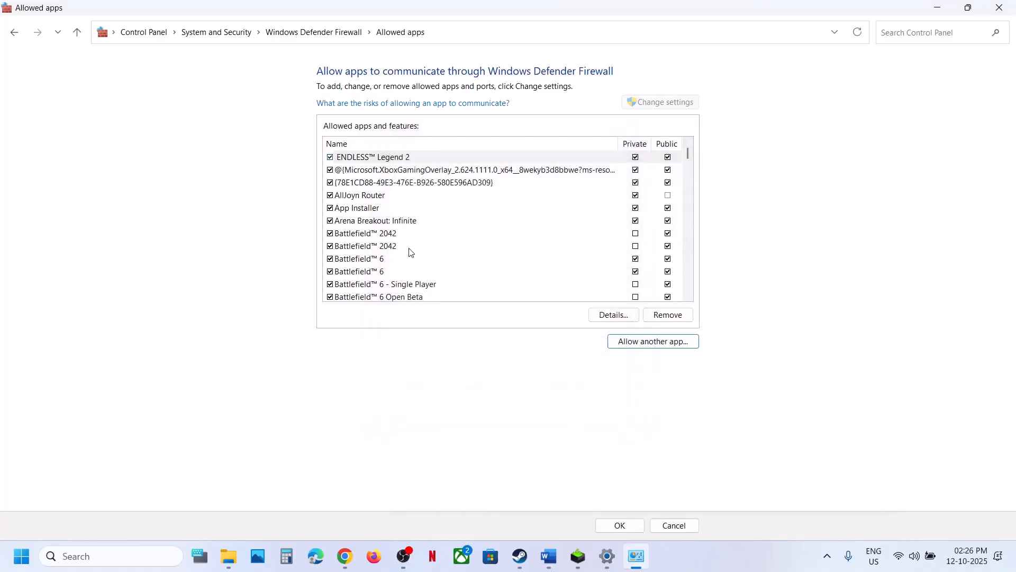
Step: Check both Little Nightmares III entries in the firewall's allowed apps list, and close Control Panel and Settings
left_click(407, 251)
key("l")
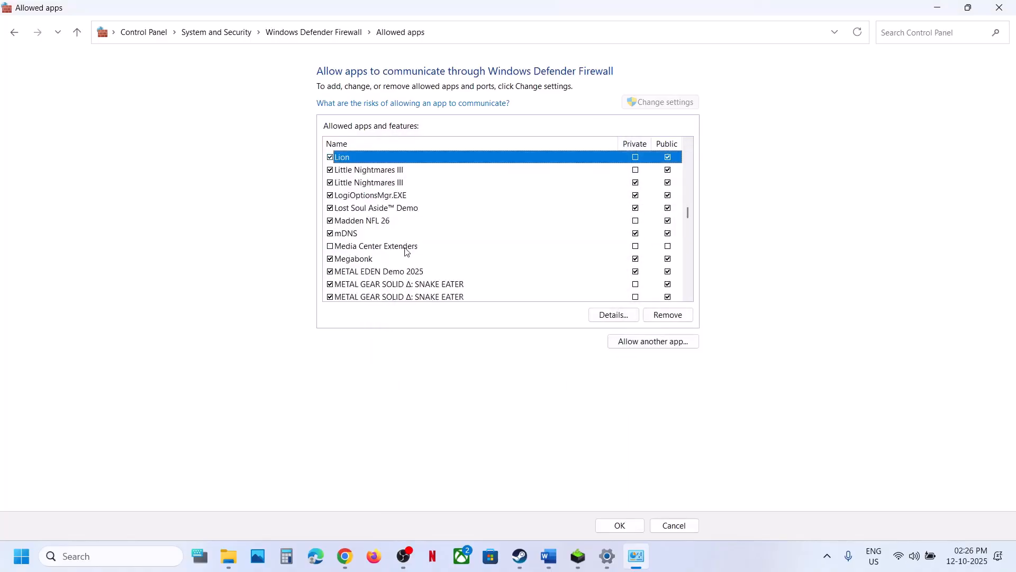
left_click(374, 174)
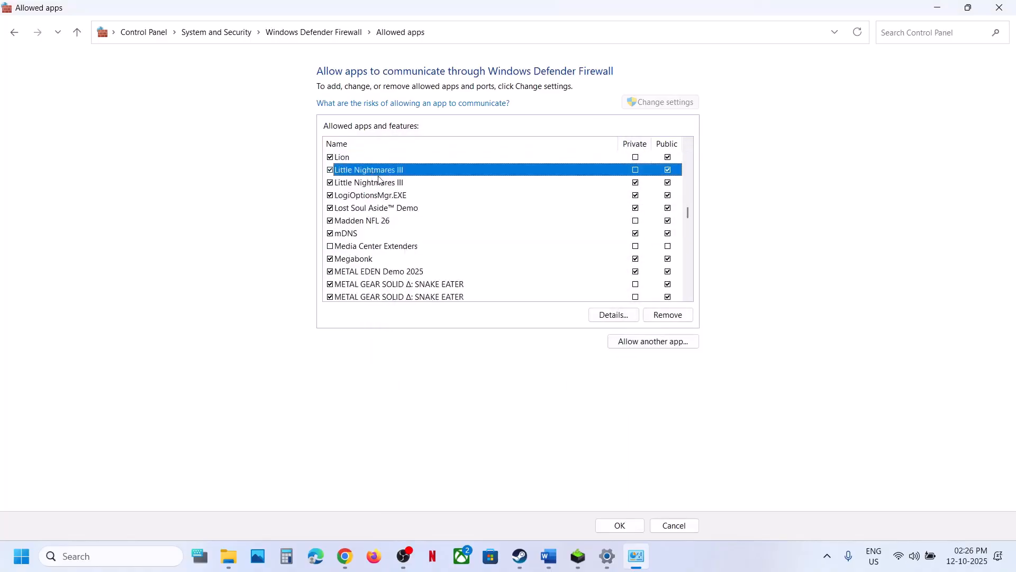
left_click(380, 184)
left_click(385, 173)
left_click(996, 11)
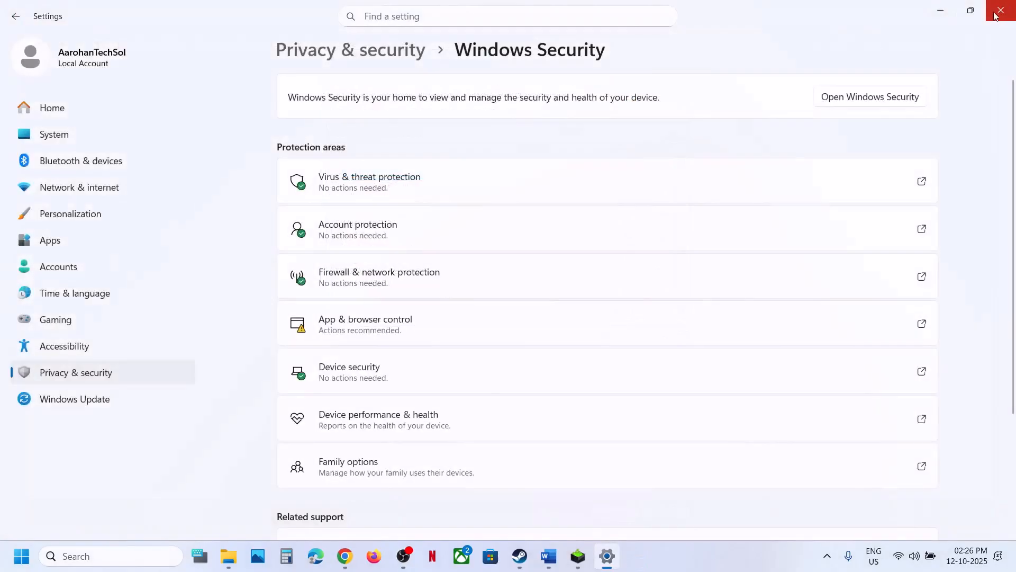
left_click(1000, 11)
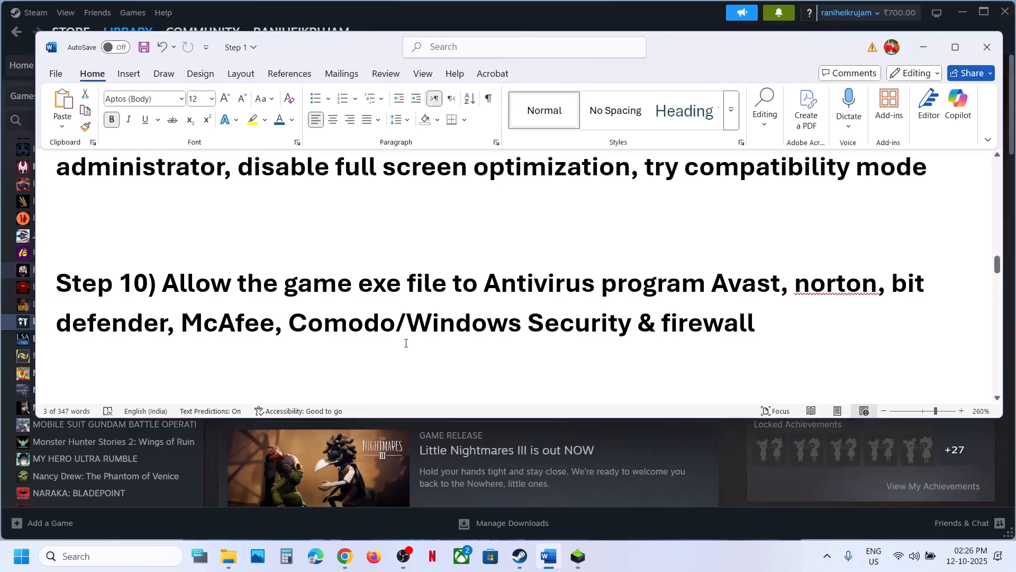
Step: Open the Visual C++ link under Step 11 of the guide and download the latest supported x86 and x64 redistributables
scroll(404, 344, "down", 4)
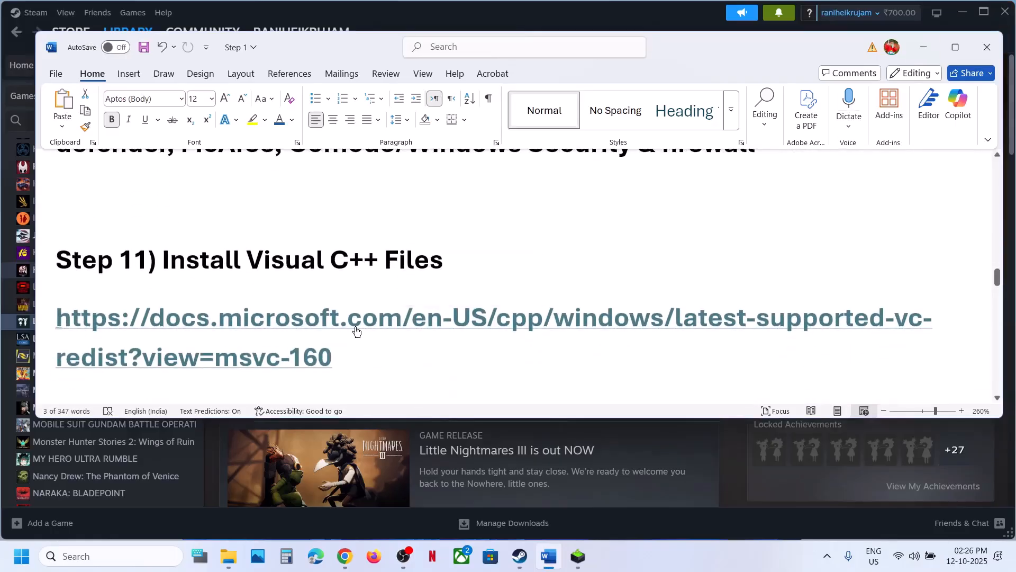
left_click(356, 326, "ctrl")
scroll(356, 327, "down", 15)
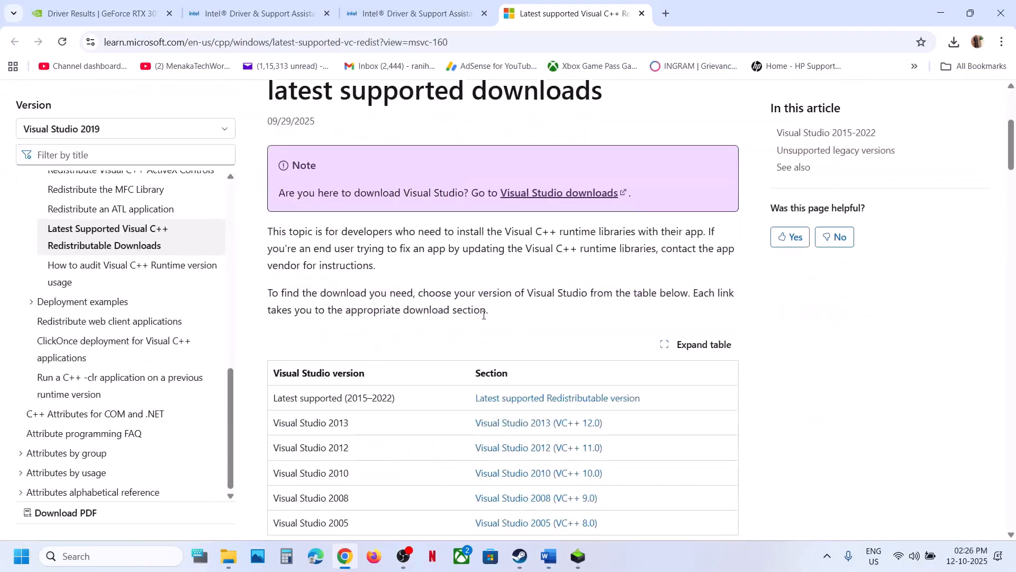
scroll(484, 318, "down", 2)
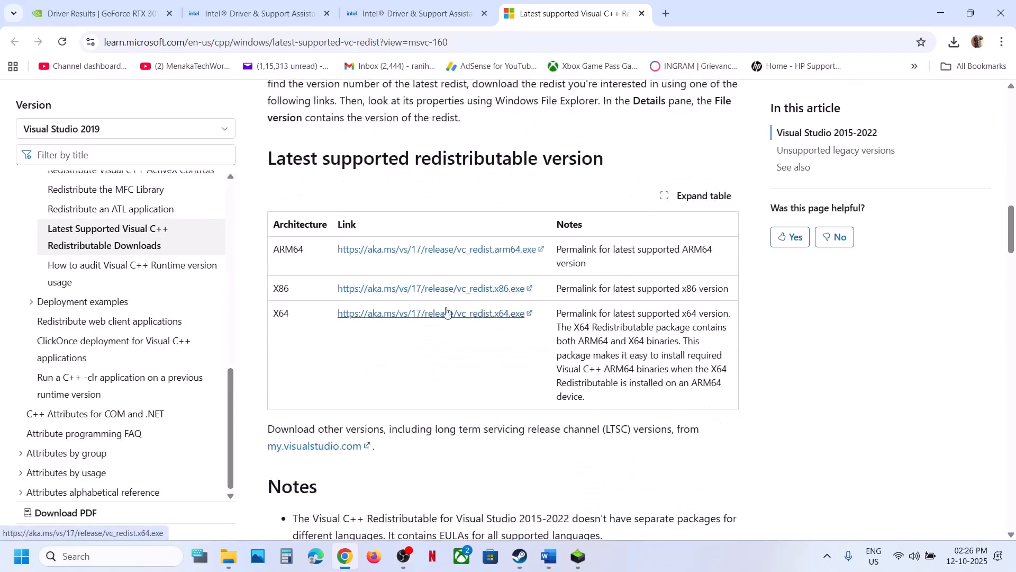
left_click(403, 314)
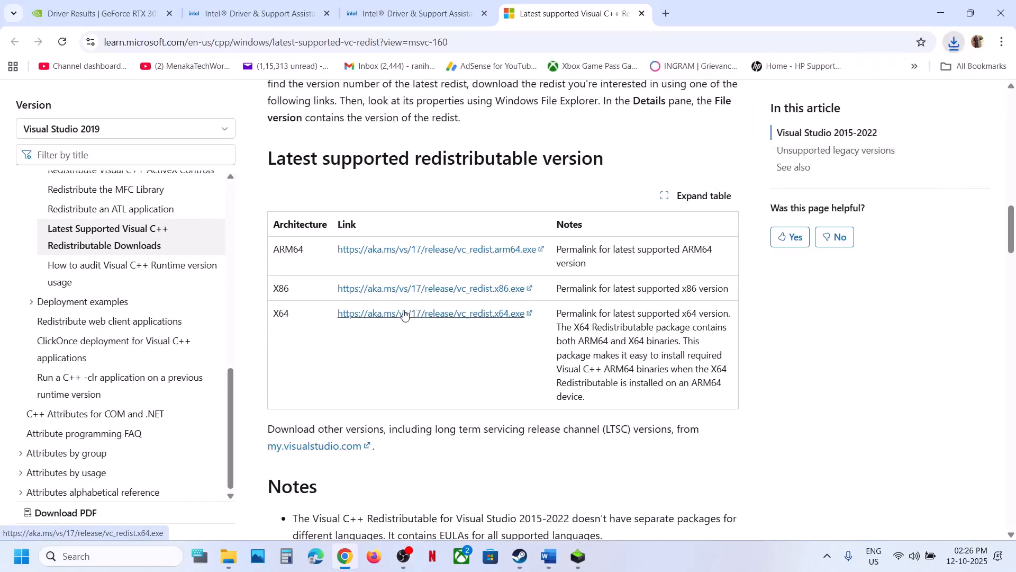
Step: Run the downloaded VC_redist.x64 installer and repair the Visual C++ 2015-2022 x64 redistributable, allowing it to make changes
left_click(953, 42)
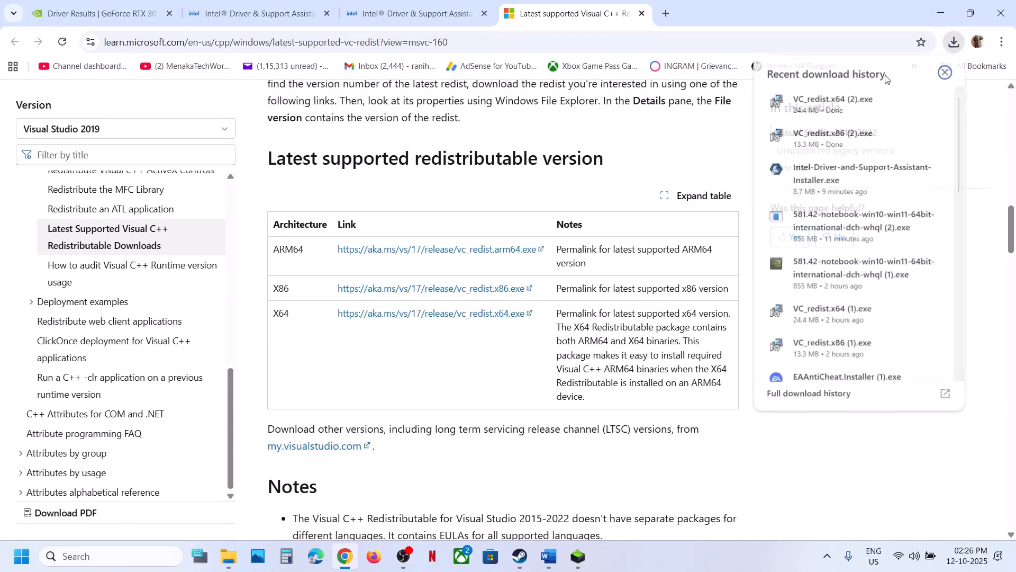
left_click(619, 183)
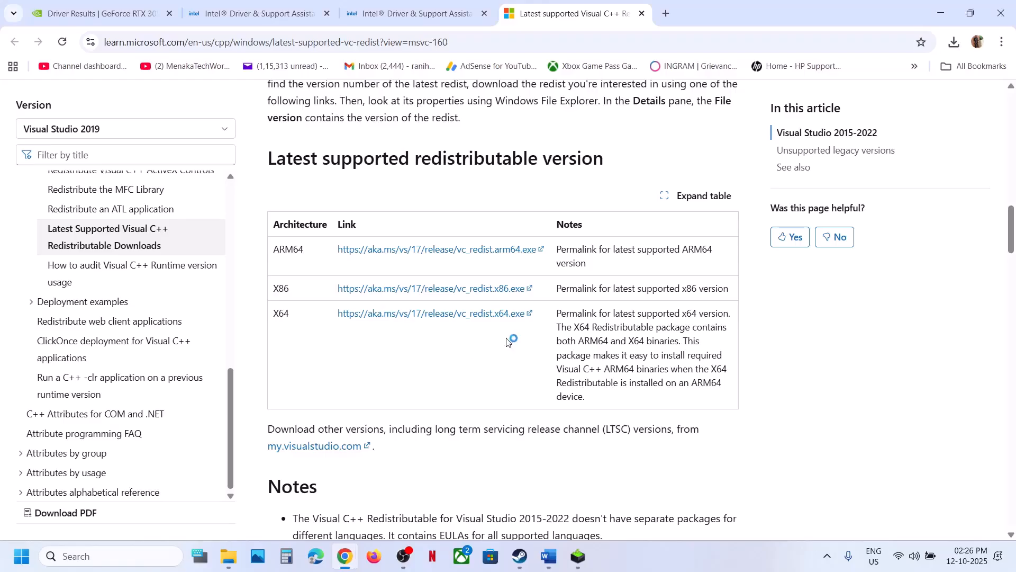
left_click(518, 347)
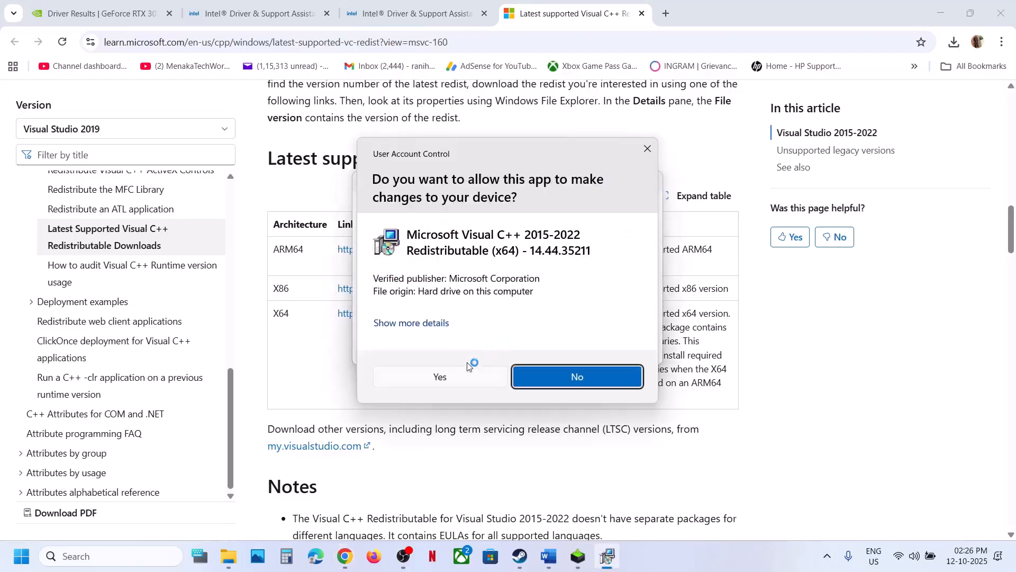
left_click(440, 375)
Step: Run the downloaded VC_redist.x86 installer and repair the Visual C++ 2015-2022 x86 redistributable, allowing it to make changes
left_click(954, 43)
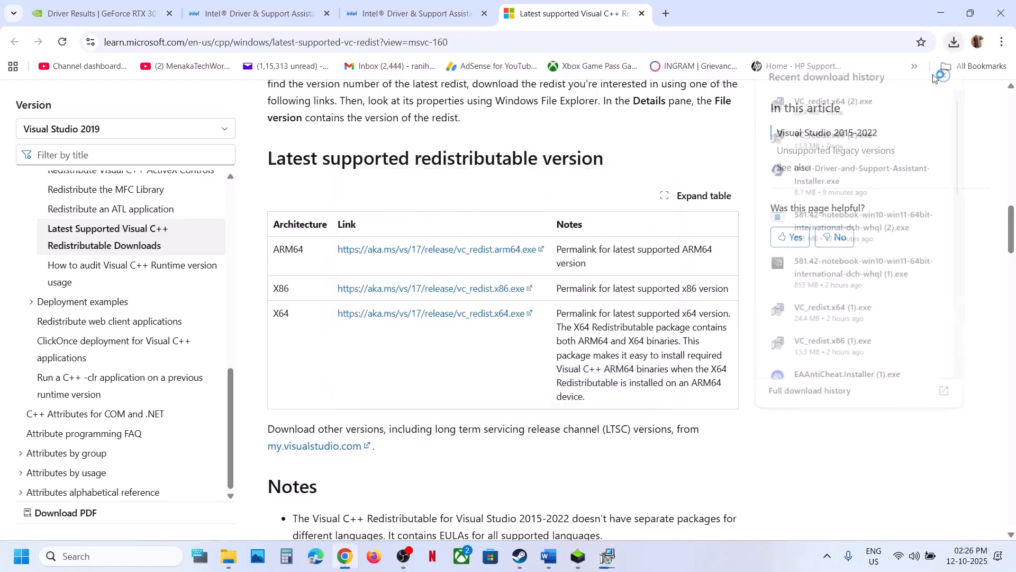
left_click(841, 137)
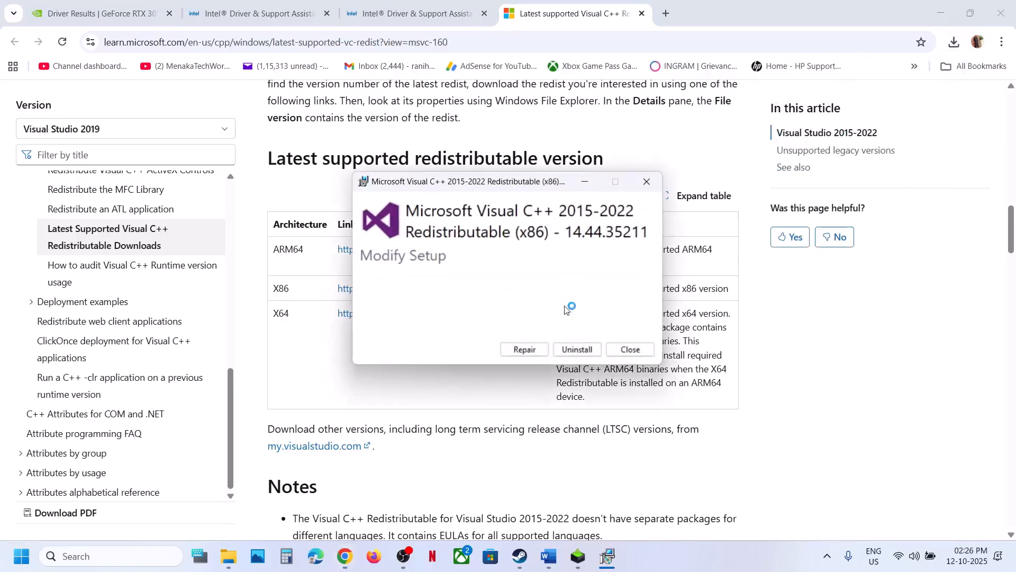
left_click(524, 348)
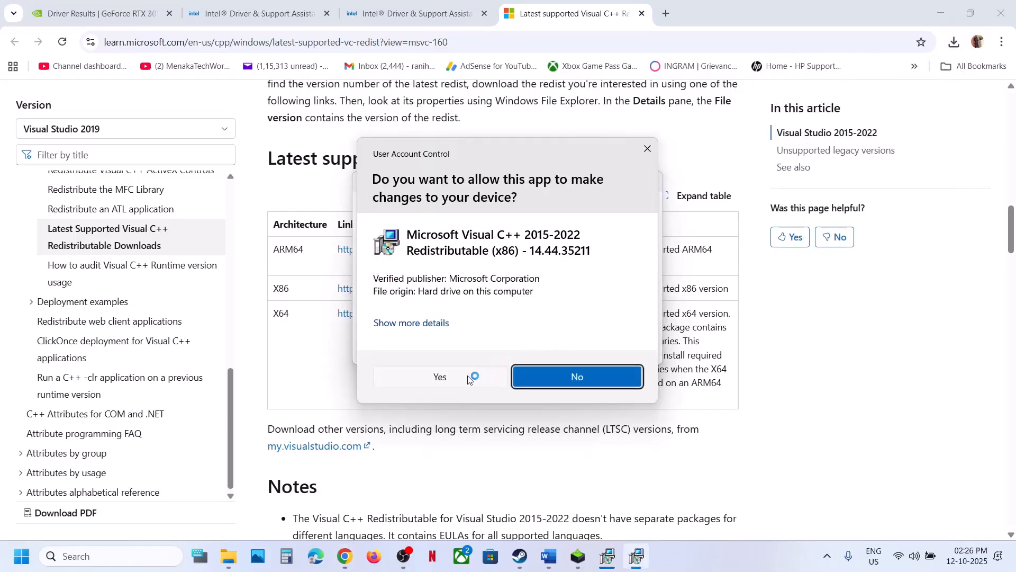
left_click(468, 377)
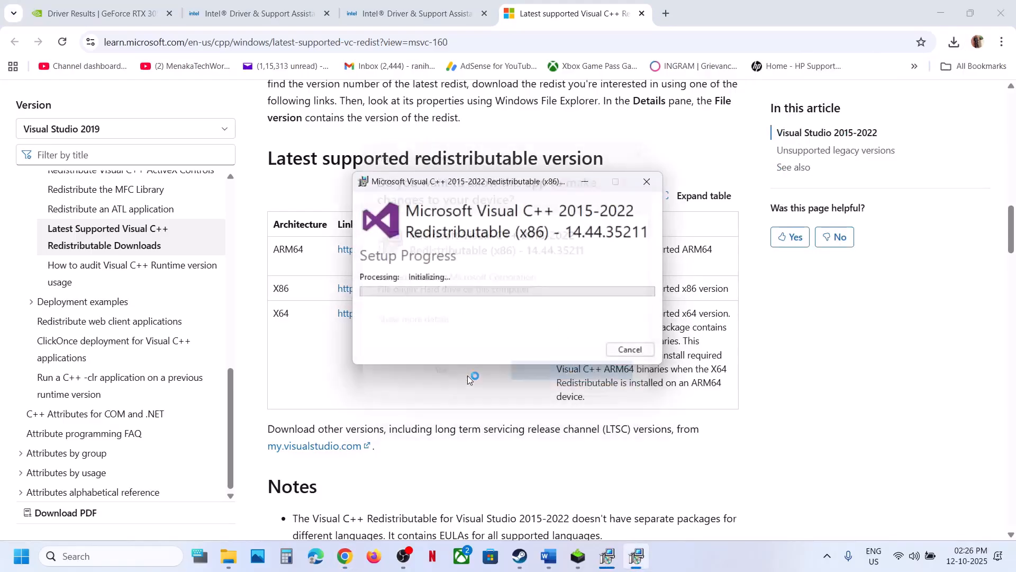
Step: Close the x86 and x64 redistributable setup windows and display the computer's restart option
left_click(604, 560)
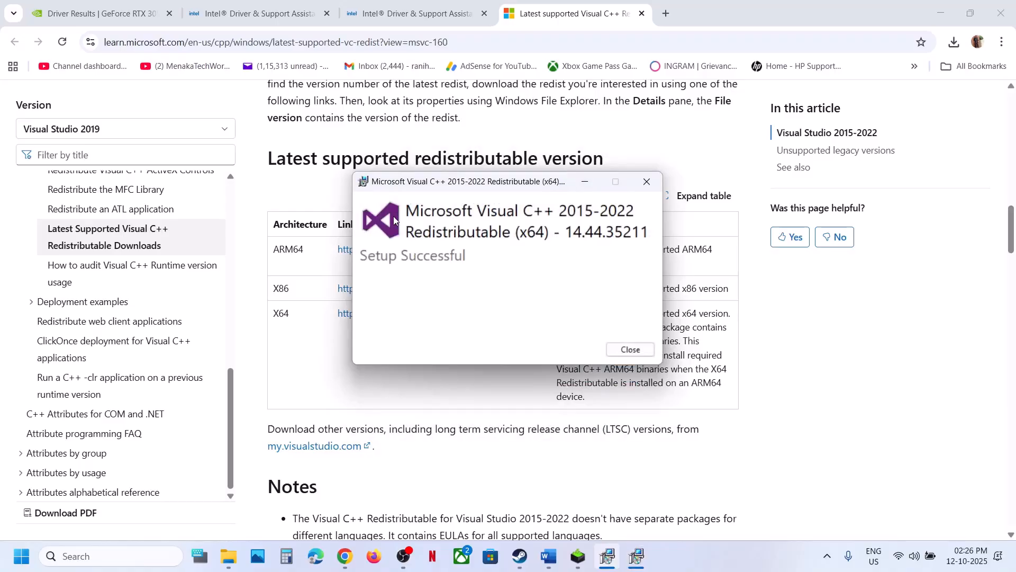
left_click_drag(467, 180, 247, 233)
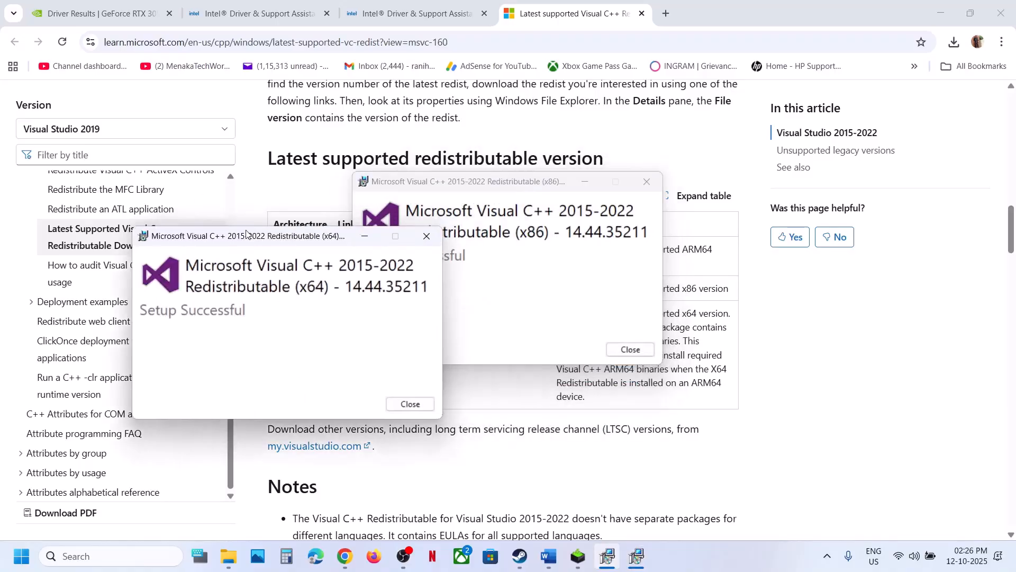
left_click(613, 349)
left_click(409, 403)
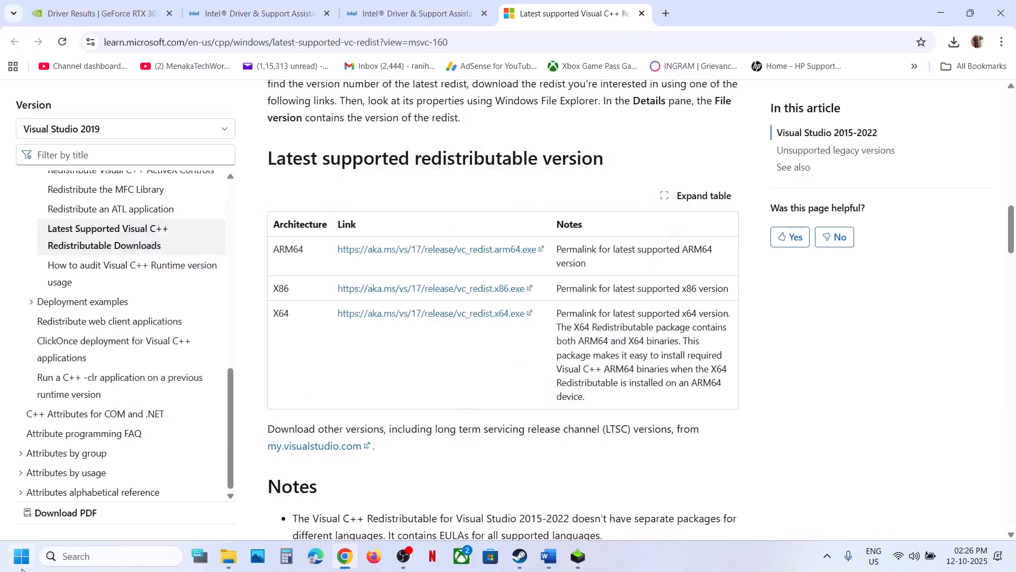
left_click(22, 566)
left_click(386, 511)
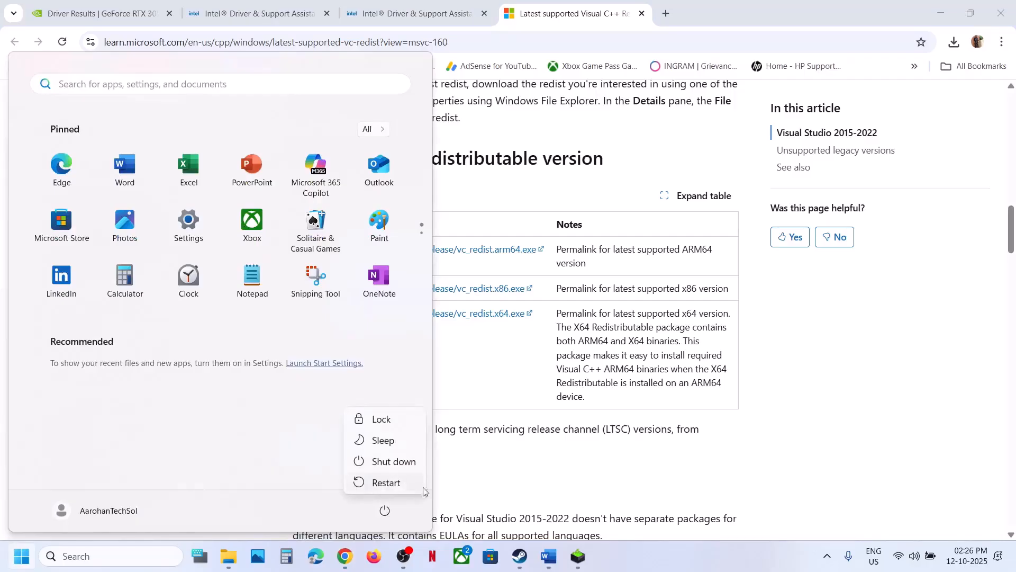
Step: Read Step 12 in the Word guide, view the Steam Overlay setting in Little Nightmares III's Steam properties, and close them
left_click(546, 558)
scroll(413, 383, "down", 6)
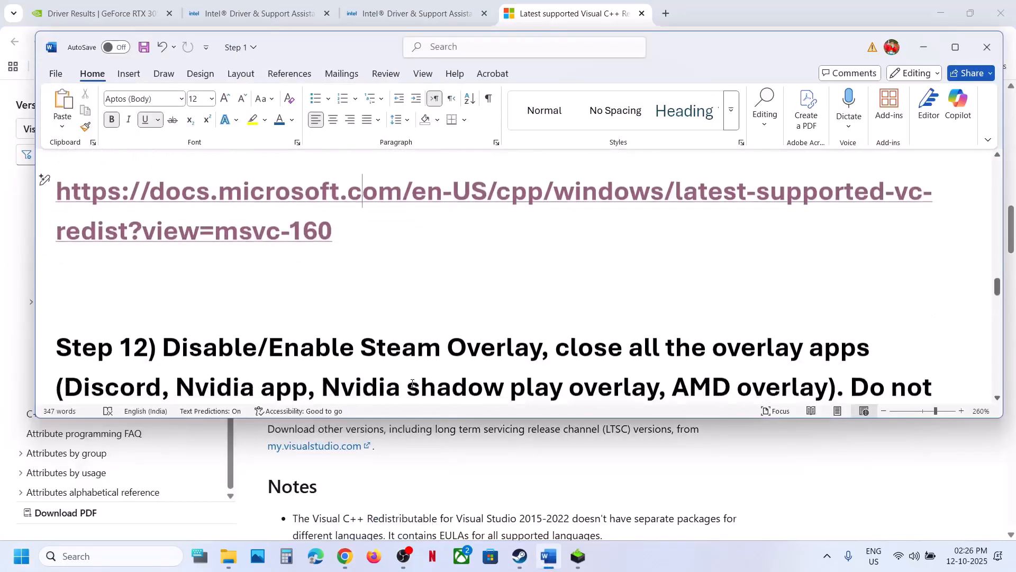
scroll(412, 383, "up", 1)
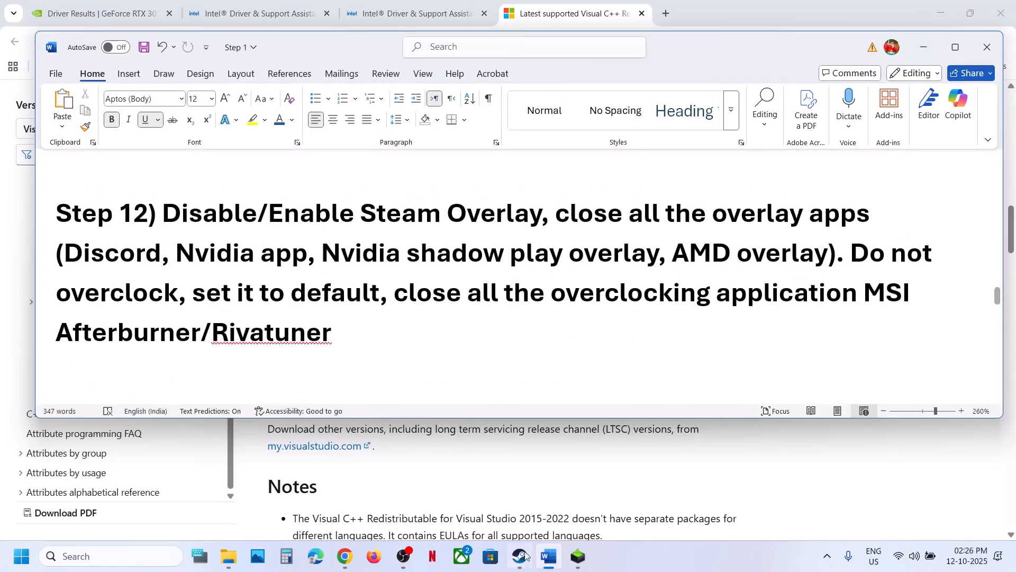
left_click(520, 556)
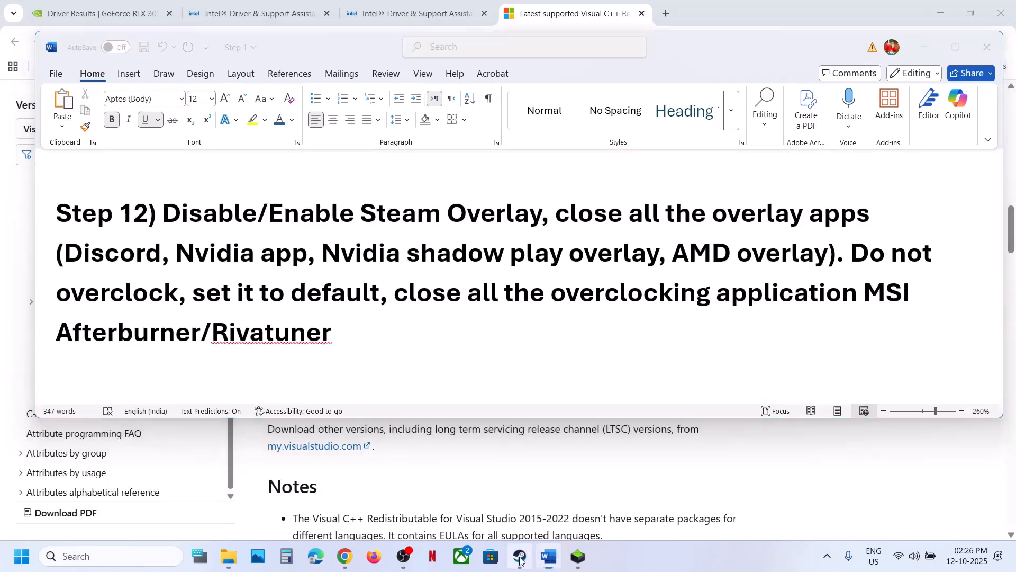
right_click(109, 322)
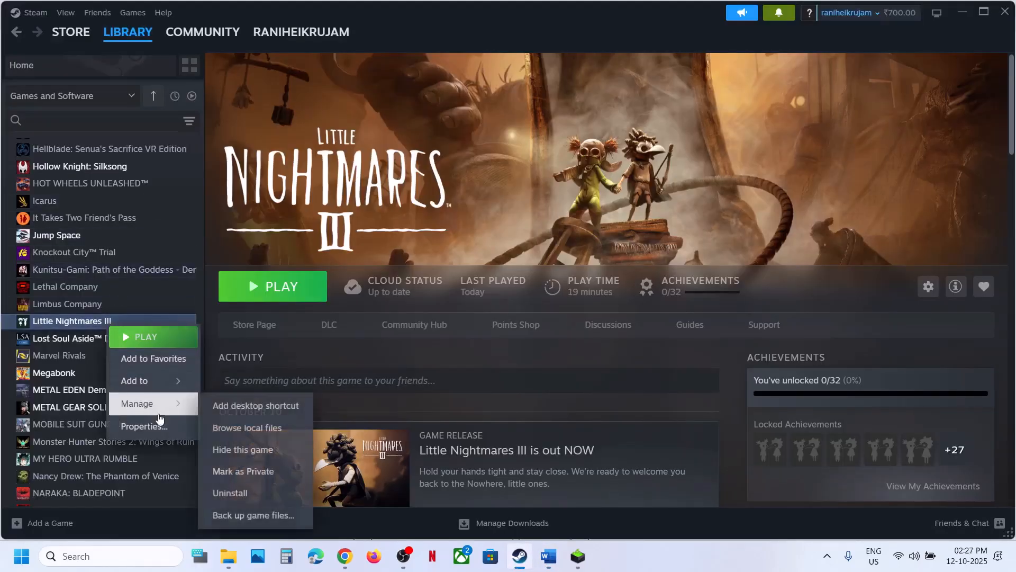
left_click(159, 426)
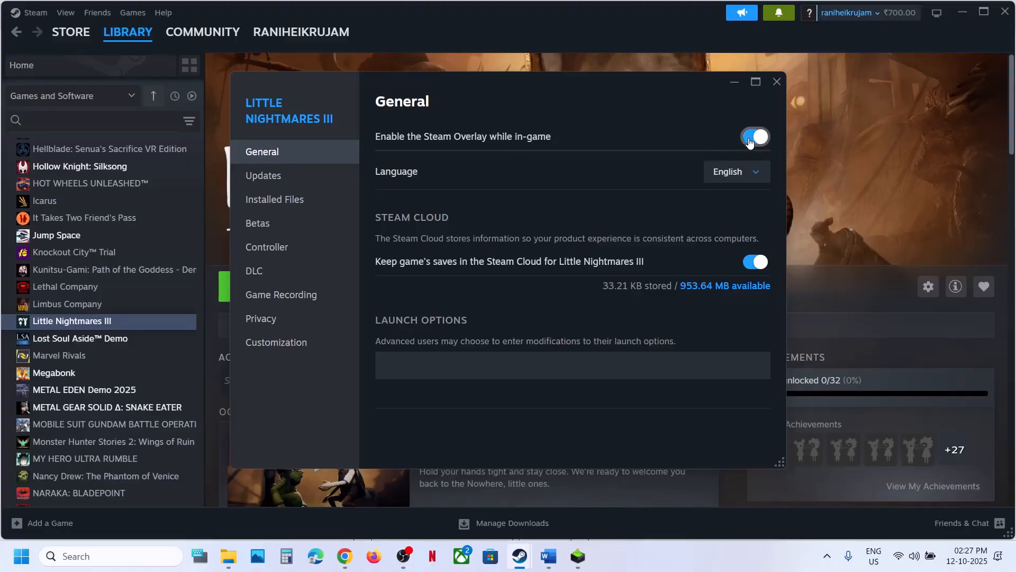
left_click(781, 82)
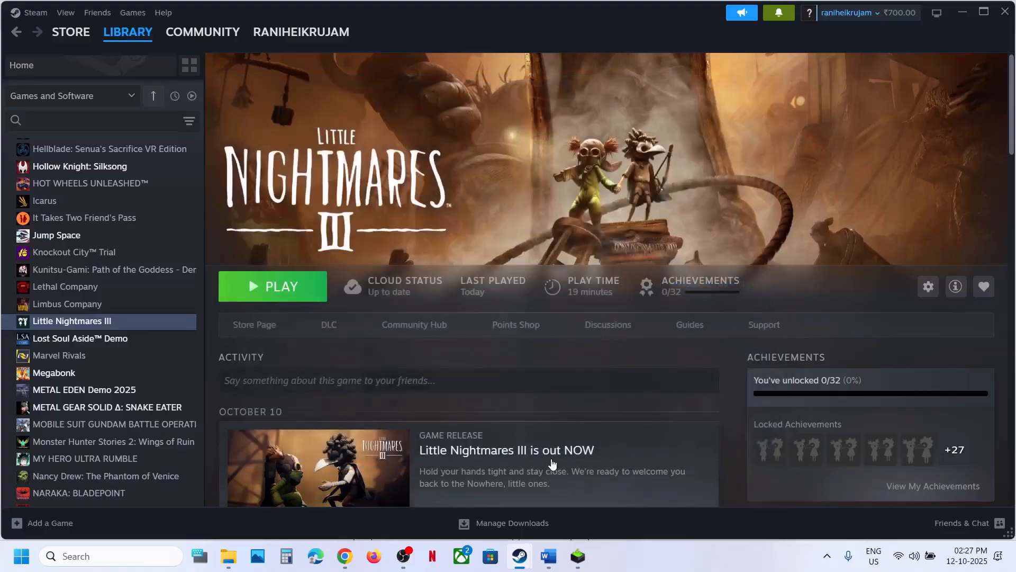
Step: Review the overlay apps named in the Word guide, view the NVIDIA app's feature settings, and close the app
left_click(548, 556)
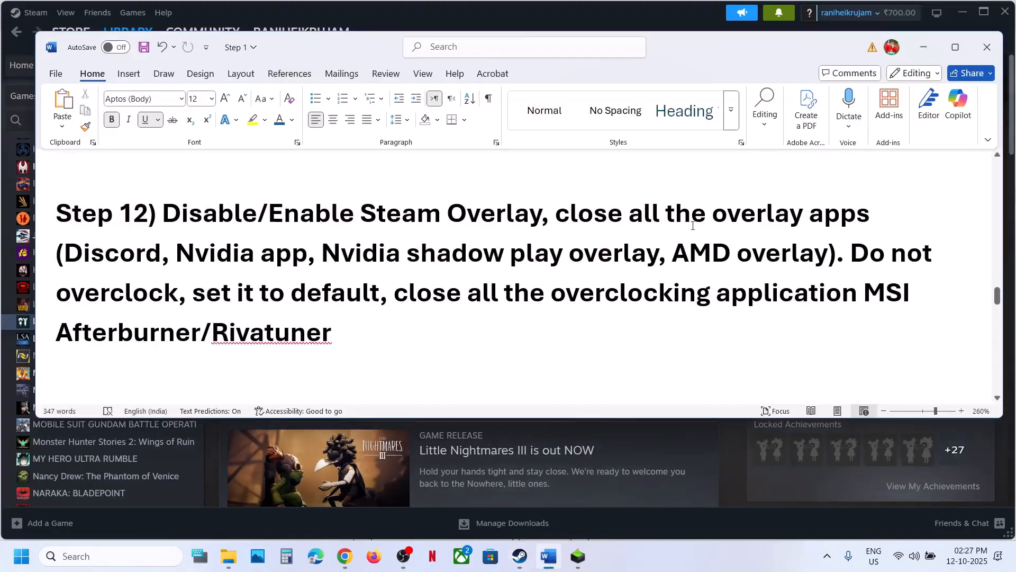
left_click_drag(84, 257, 144, 257)
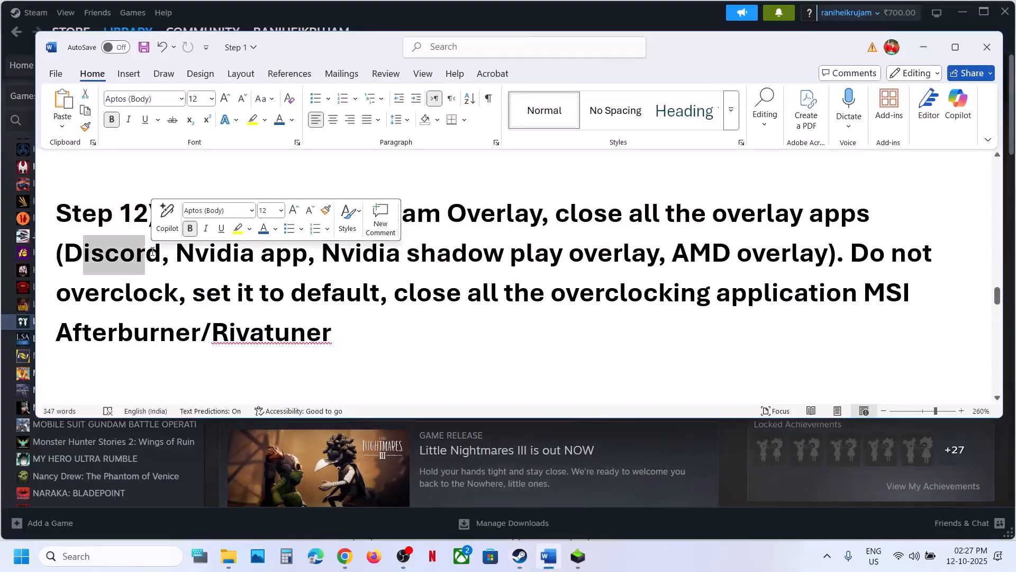
left_click(126, 552)
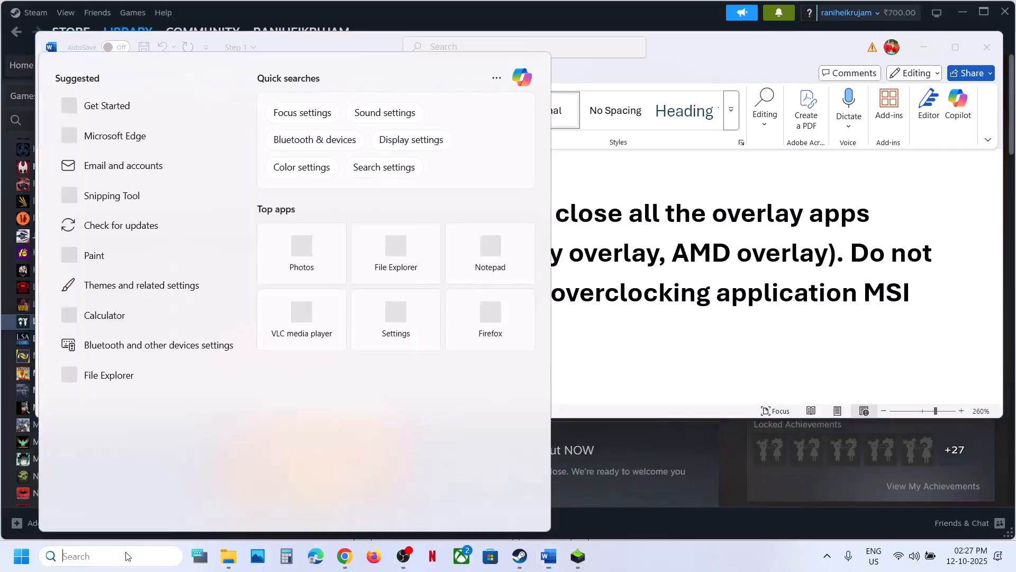
type("nvidia")
key("Return")
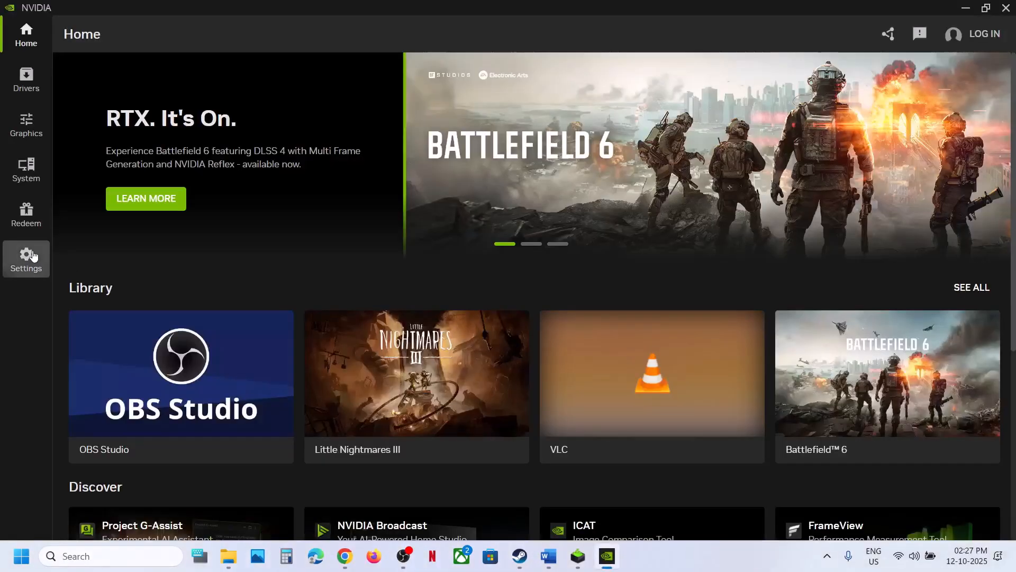
left_click(26, 258)
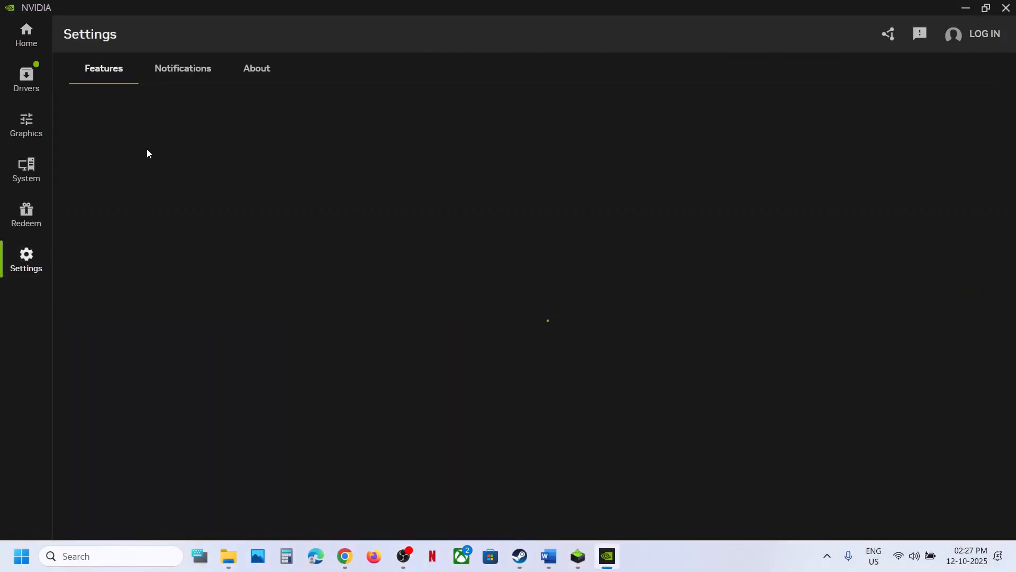
left_click(1005, 7)
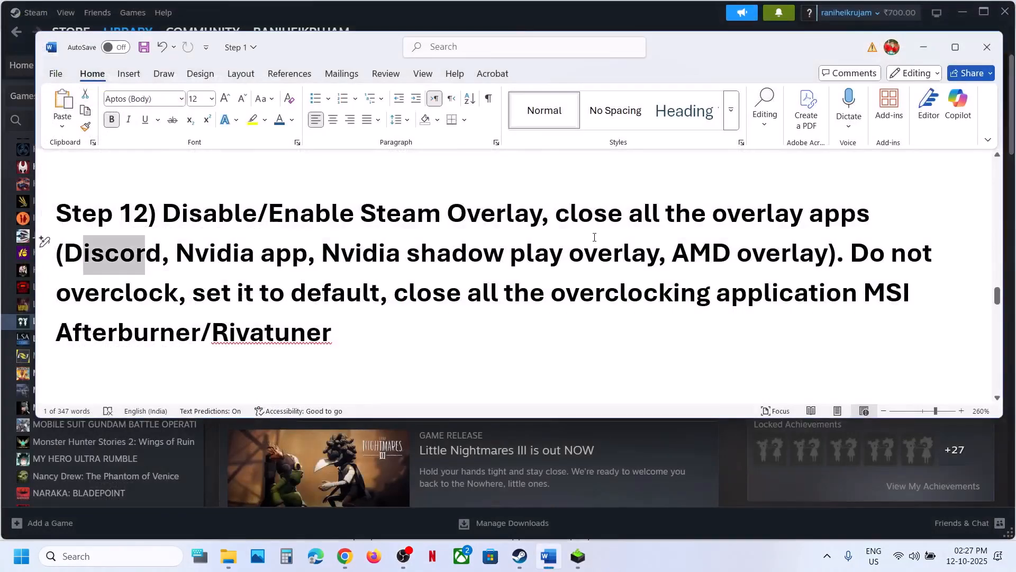
Step: Read the Word guide's advice on overclocking in Step 12 and on the monitor refresh rate in Step 13
left_click_drag(582, 228, 750, 307)
left_click_drag(855, 295, 249, 338)
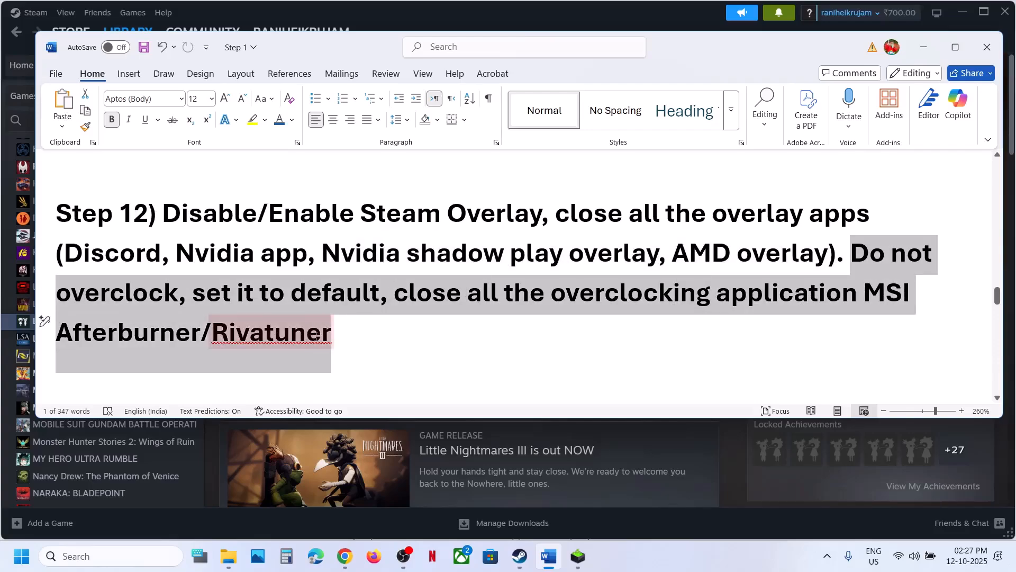
left_click_drag(317, 334, 318, 335)
left_click(337, 335)
scroll(340, 337, "down", 3)
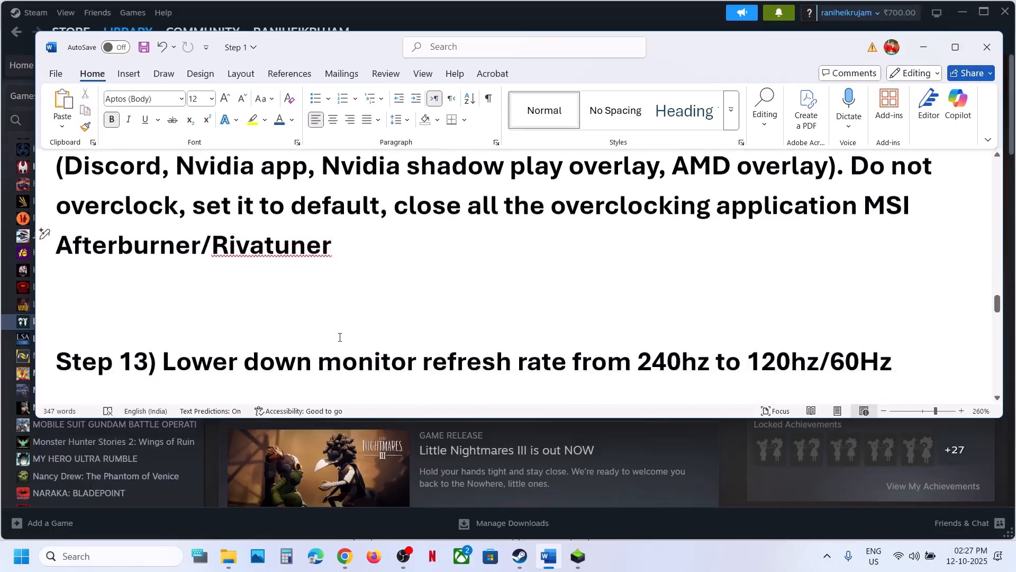
scroll(339, 336, "down", 3)
scroll(340, 336, "up", 2)
left_click_drag(318, 312, 570, 315)
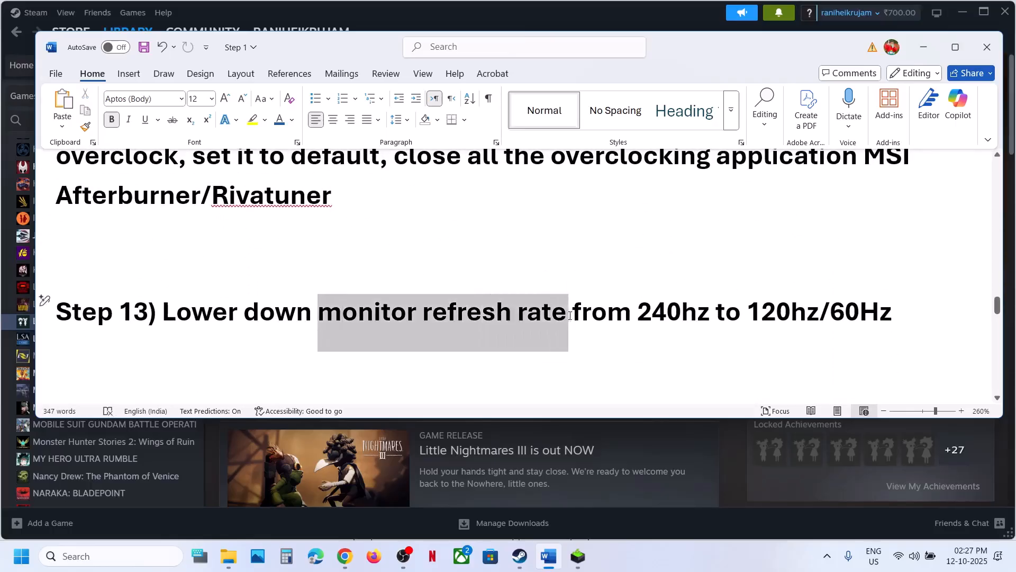
left_click(666, 315)
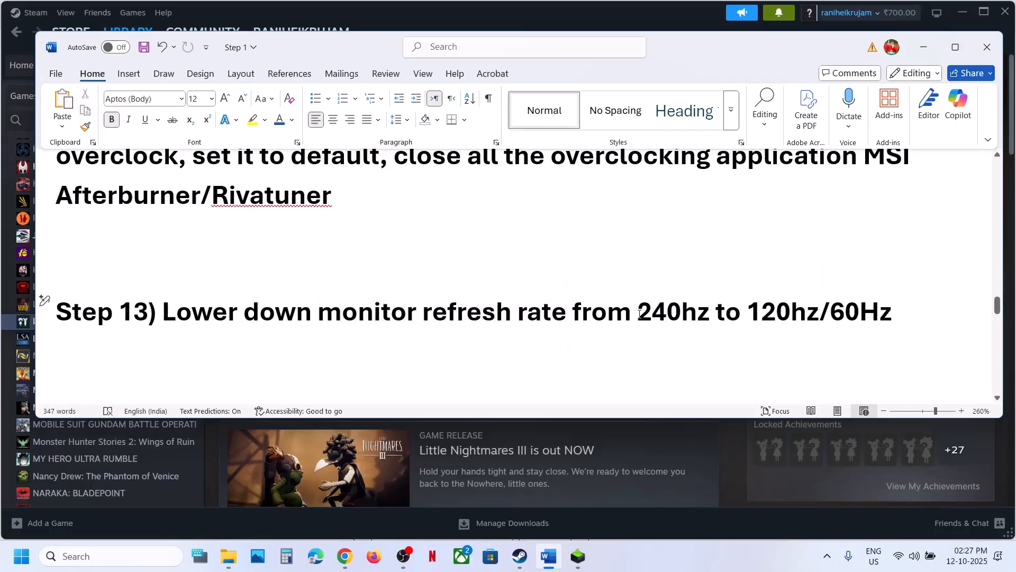
Step: View the refresh rate choices for the internal display in Windows' advanced display settings, and close Settings
left_click_drag(640, 314, 873, 316)
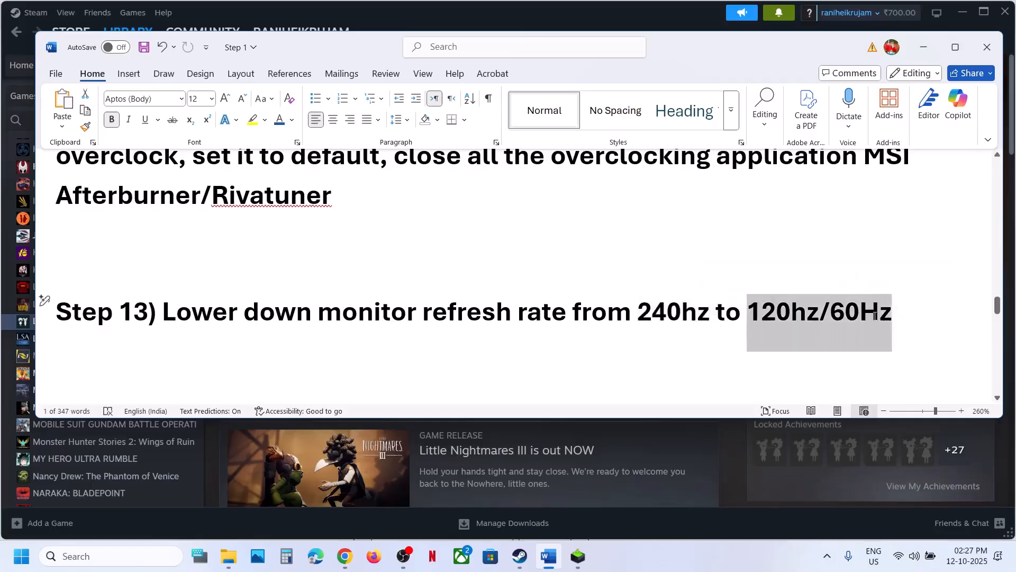
key("super+i")
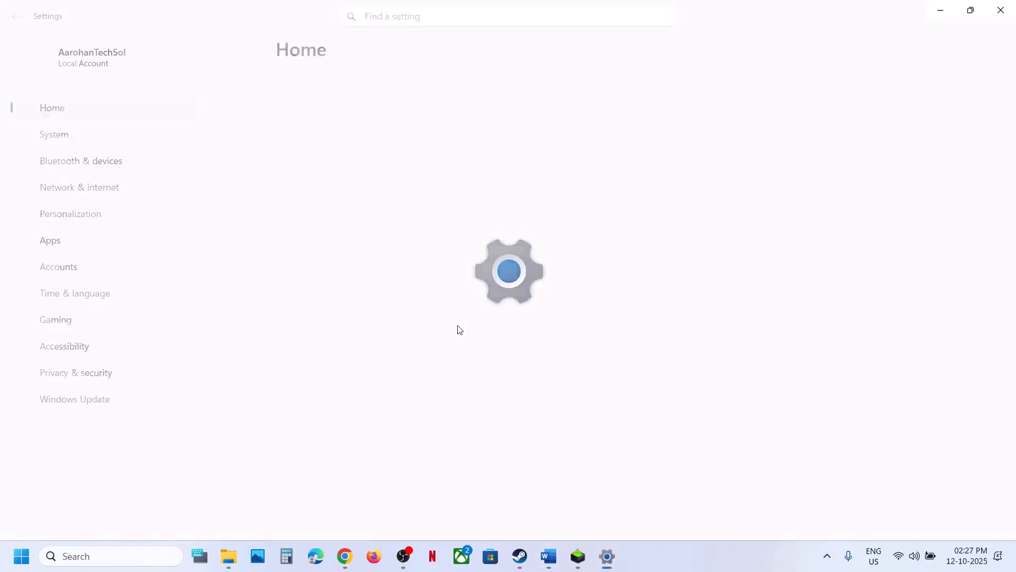
left_click(66, 141)
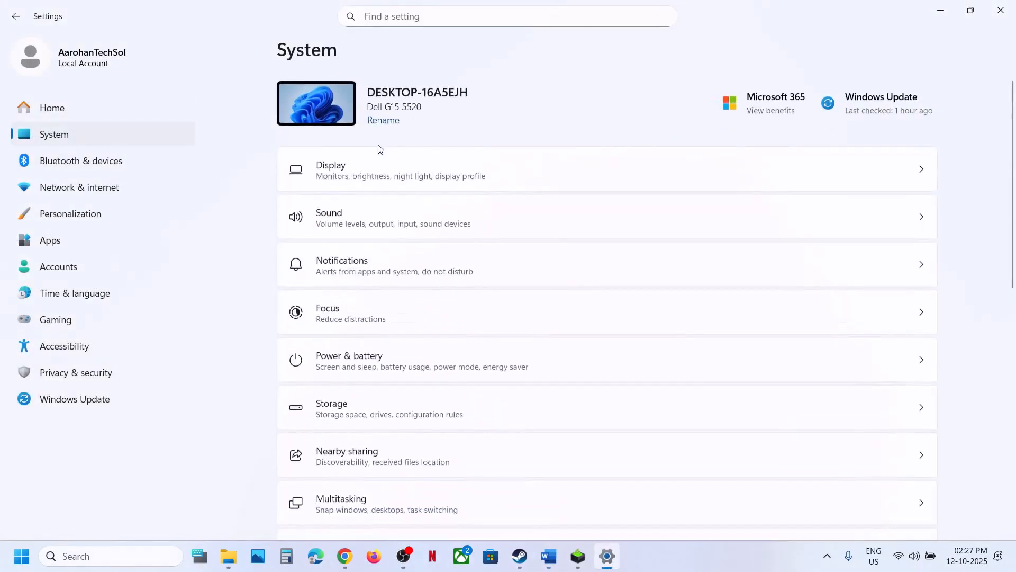
left_click(348, 170)
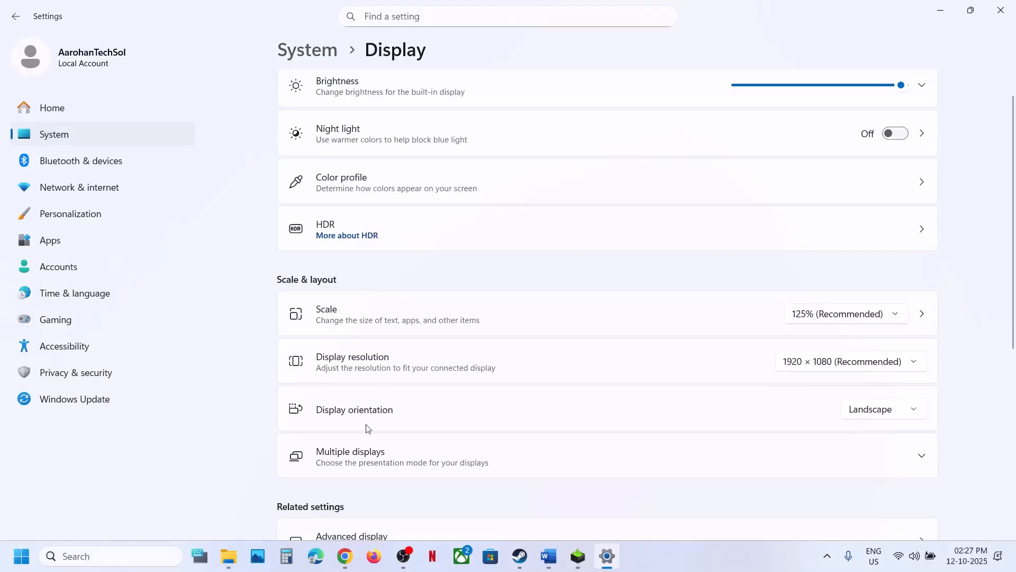
scroll(361, 459, "down", 4)
left_click(379, 348)
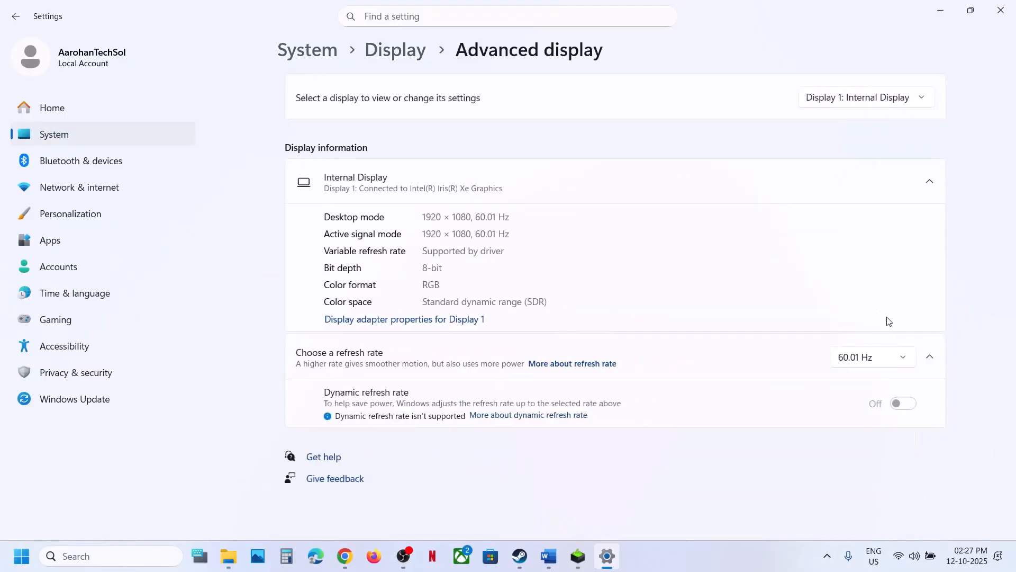
left_click(868, 356)
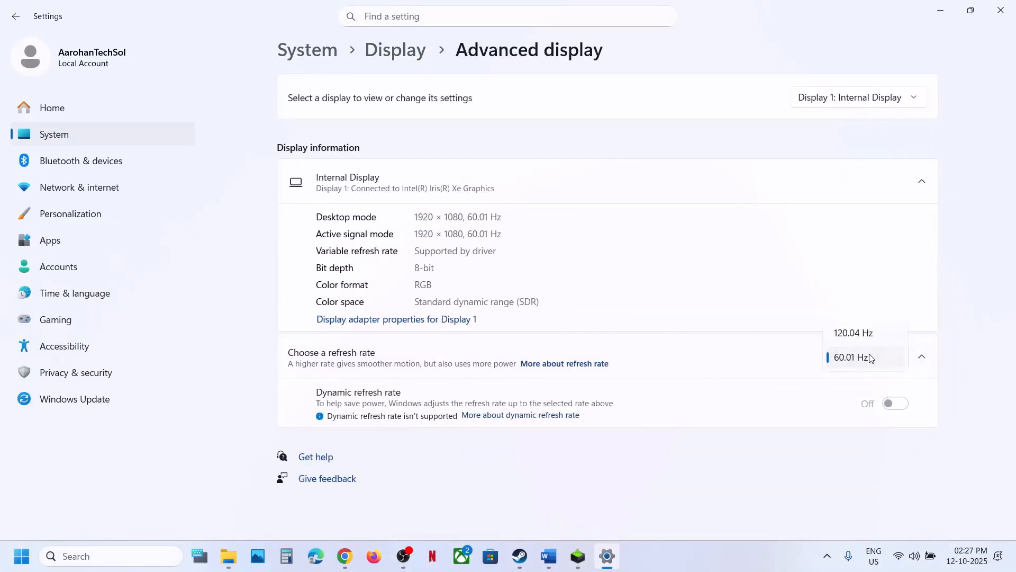
left_click(1000, 10)
Step: Copy "View Advanced system settings" from the Word guide's virtual memory step and open that item through Windows search
scroll(553, 282, "down", 1)
scroll(554, 282, "down", 2)
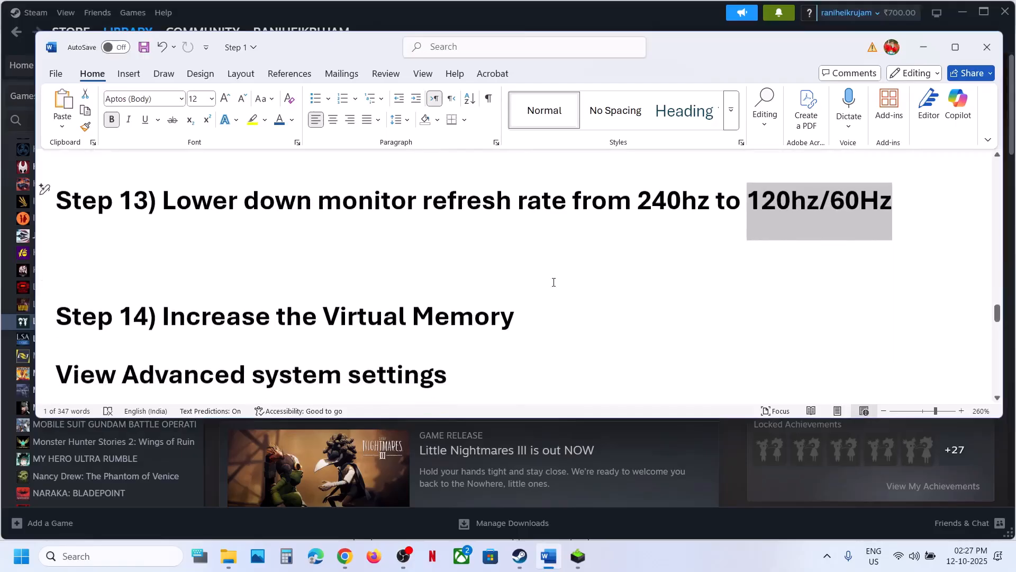
left_click(695, 562)
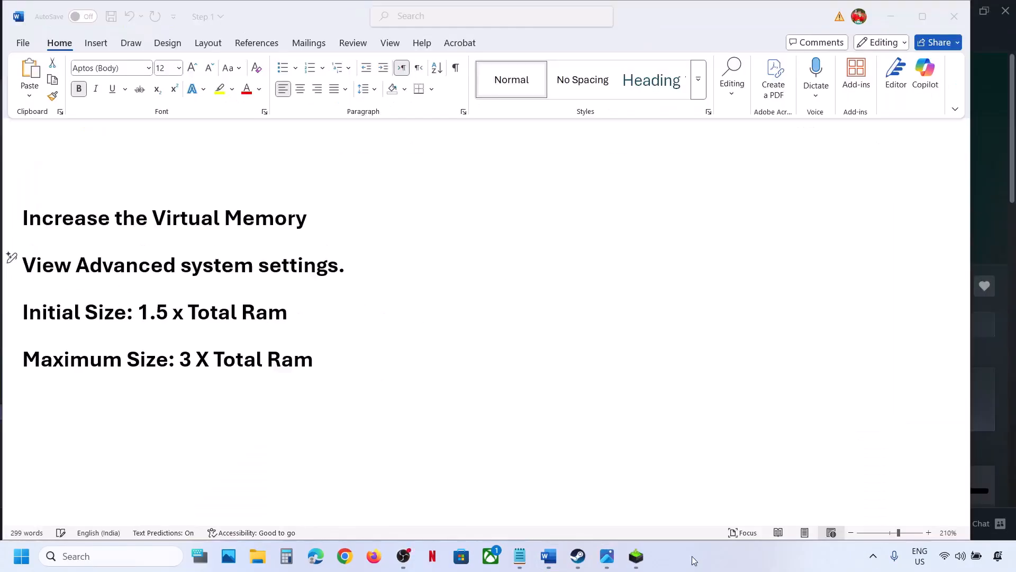
left_click_drag(23, 264, 342, 259)
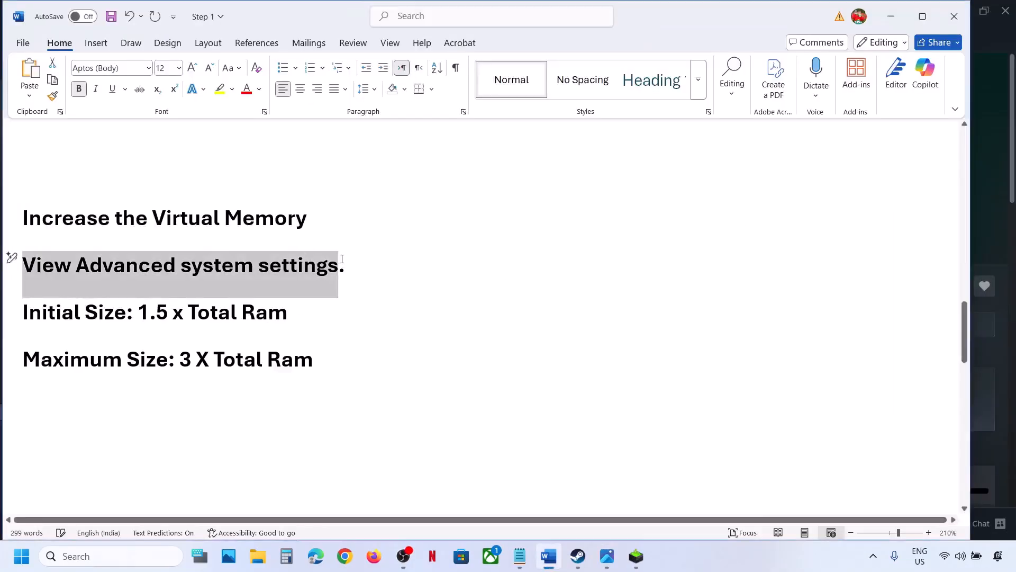
right_click(190, 281)
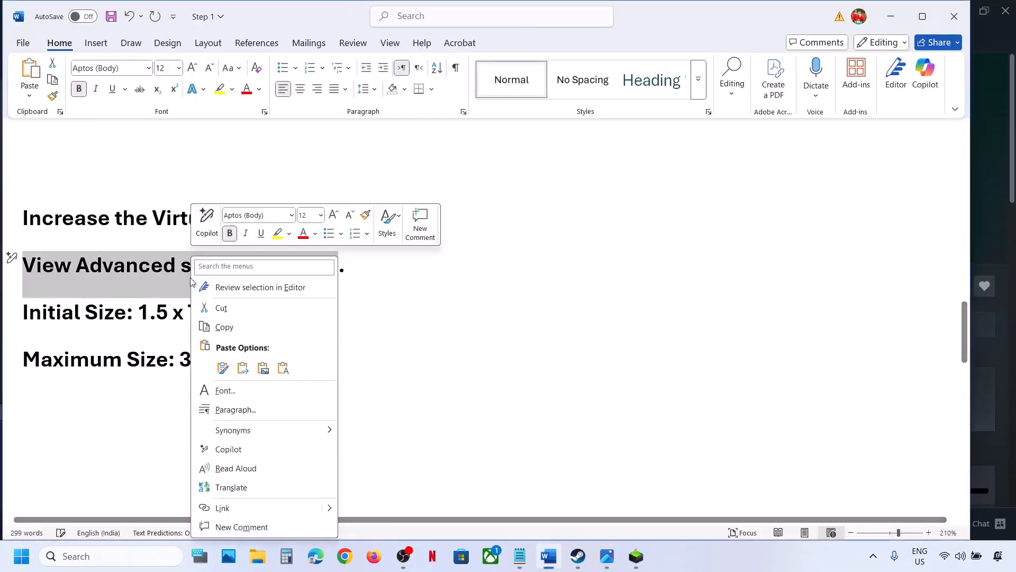
left_click(241, 326)
left_click(116, 555)
key("ctrl+v")
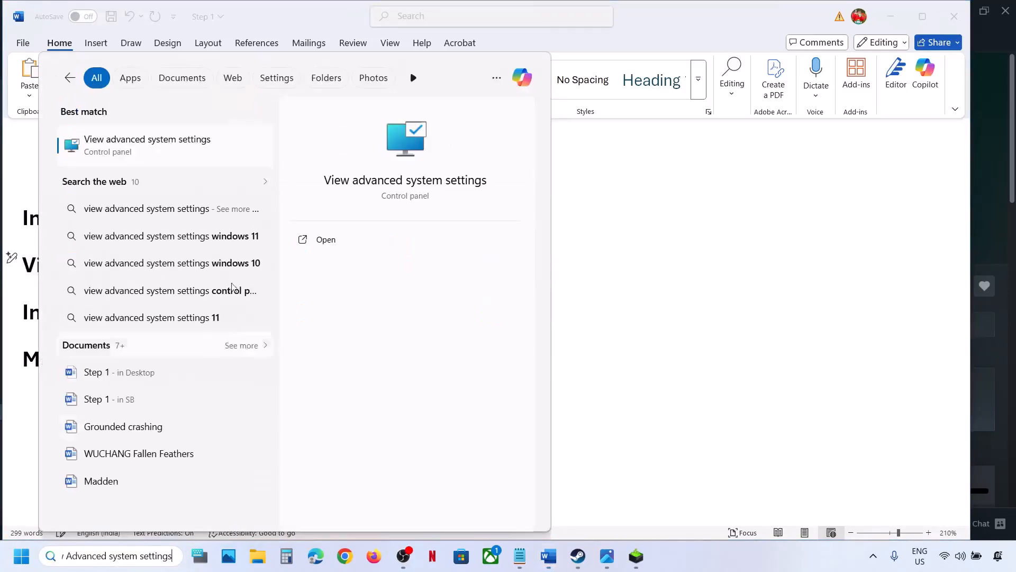
left_click(168, 155)
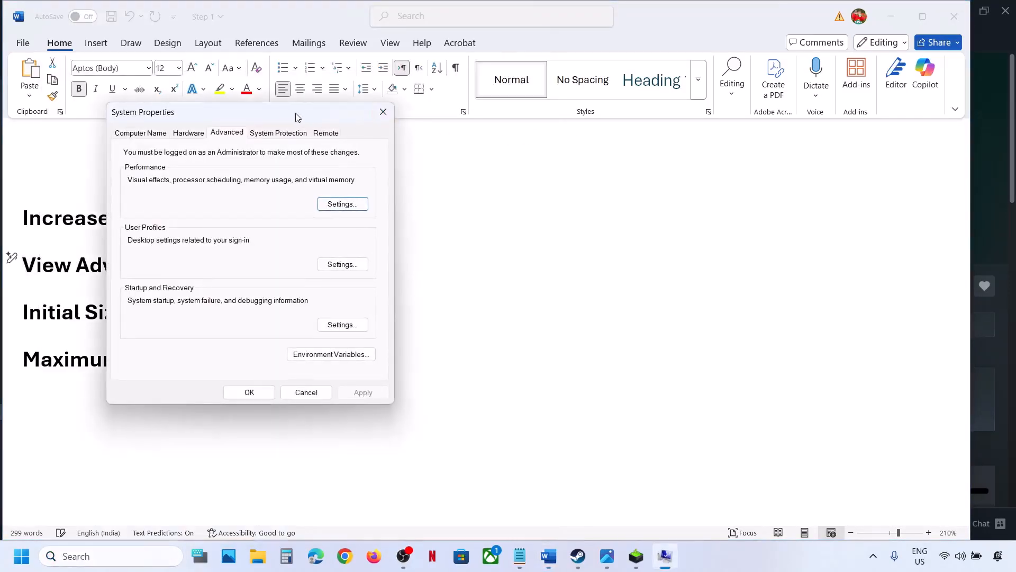
Step: Open the virtual memory settings, turn off automatic paging file management for all drives, and choose a custom size for drive C:
left_click_drag(294, 114, 829, 164)
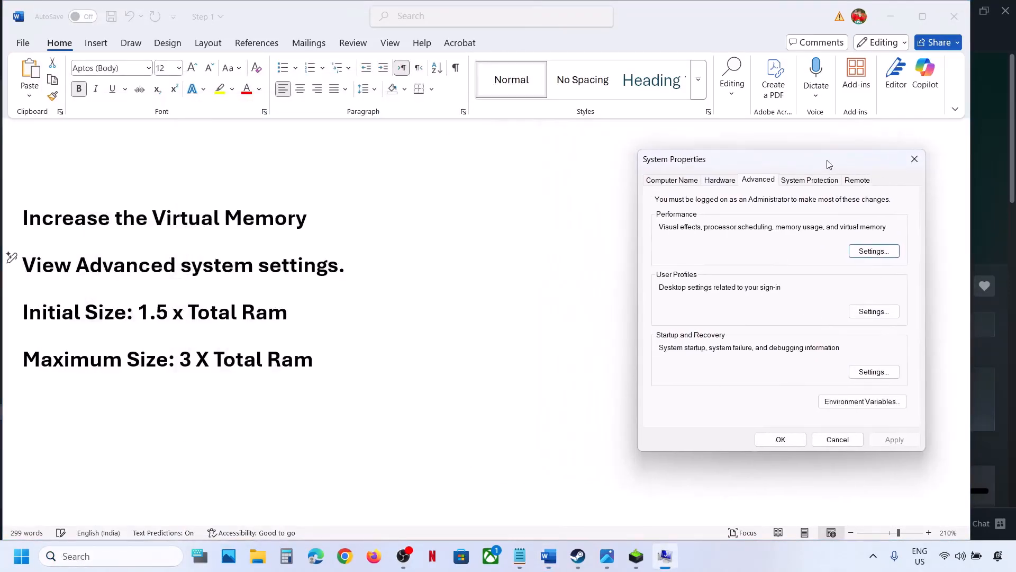
left_click(888, 252)
left_click(727, 149)
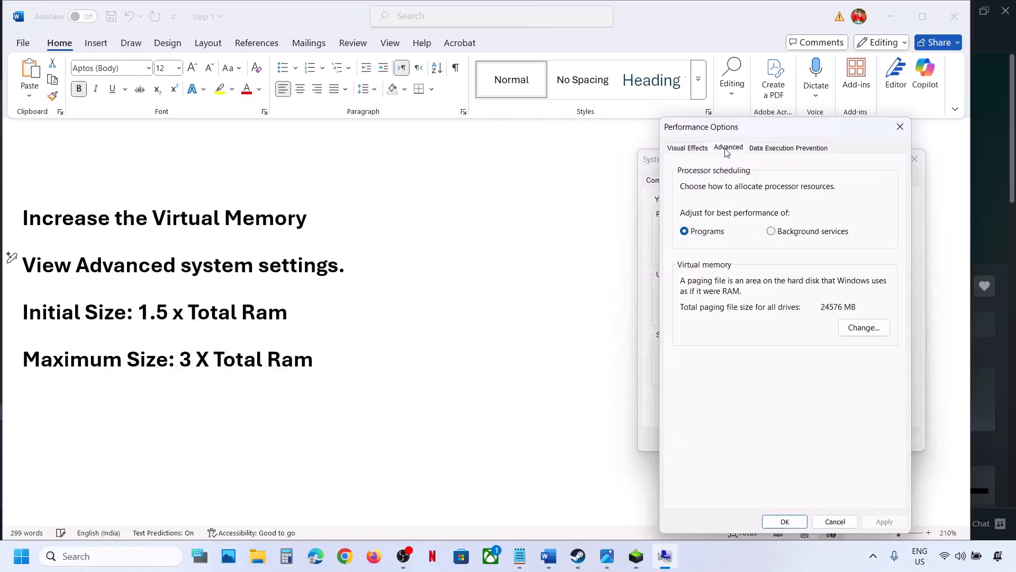
left_click(862, 328)
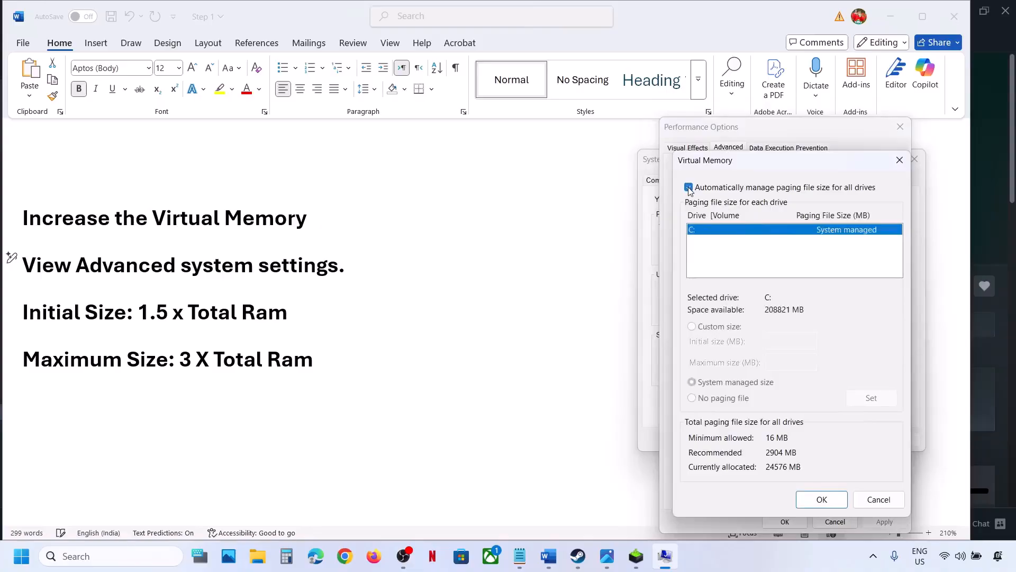
left_click(688, 187)
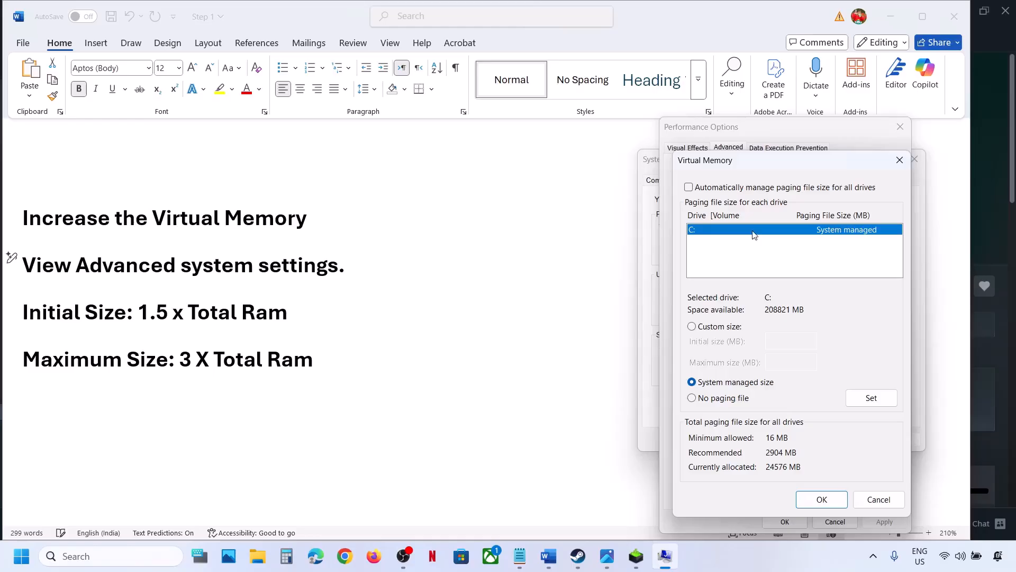
left_click(693, 326)
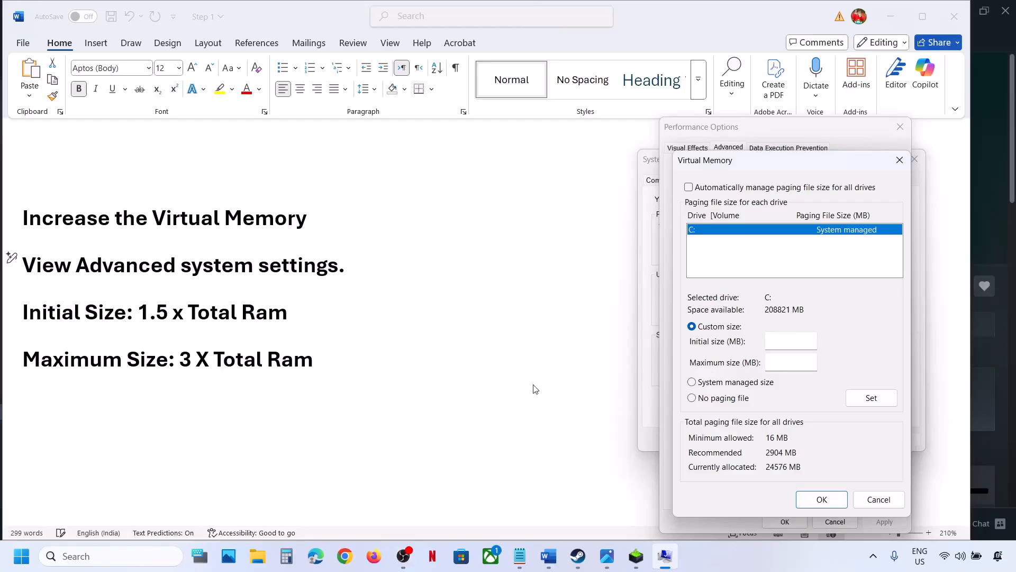
Step: Check the installed RAM in the device specifications of Windows Settings, and close Settings
key("super+i")
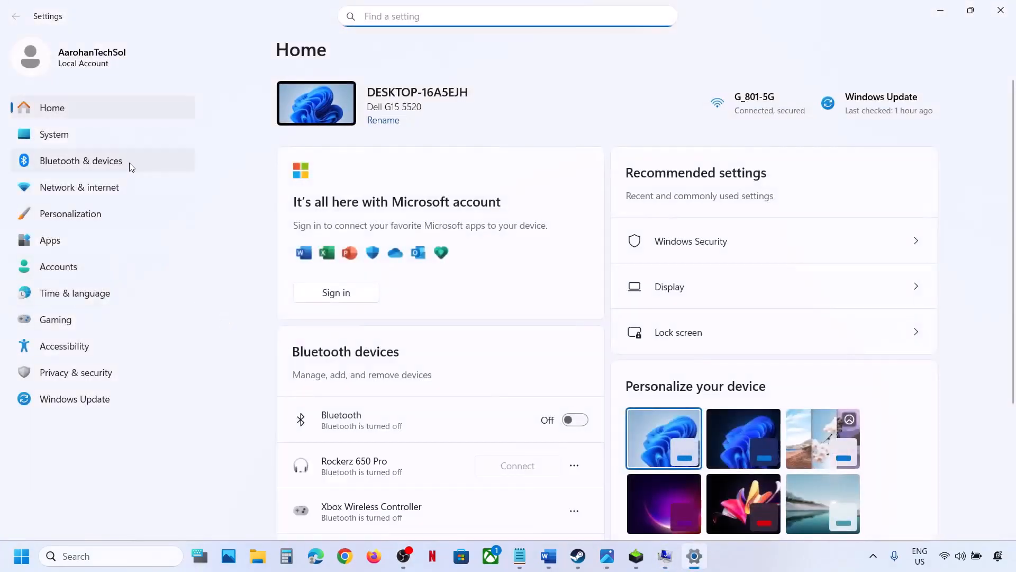
left_click(76, 142)
scroll(438, 431, "down", 2)
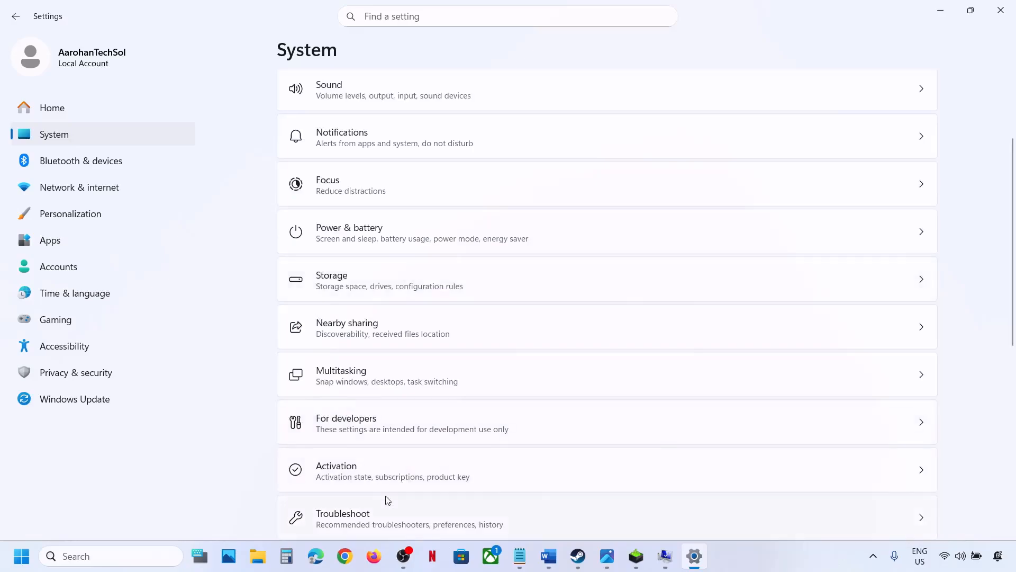
scroll(418, 499, "down", 8)
left_click(359, 465)
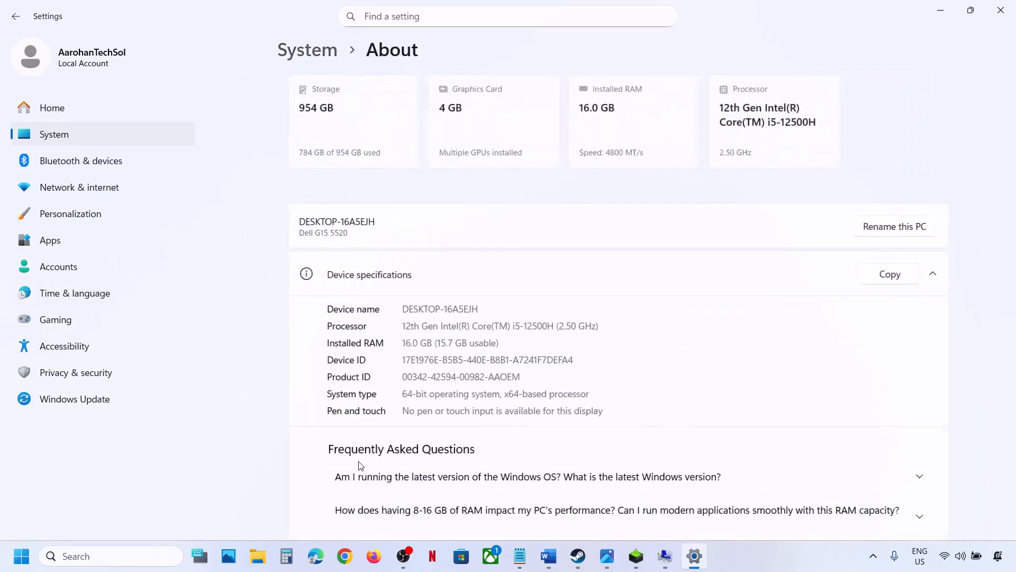
left_click_drag(392, 342, 421, 343)
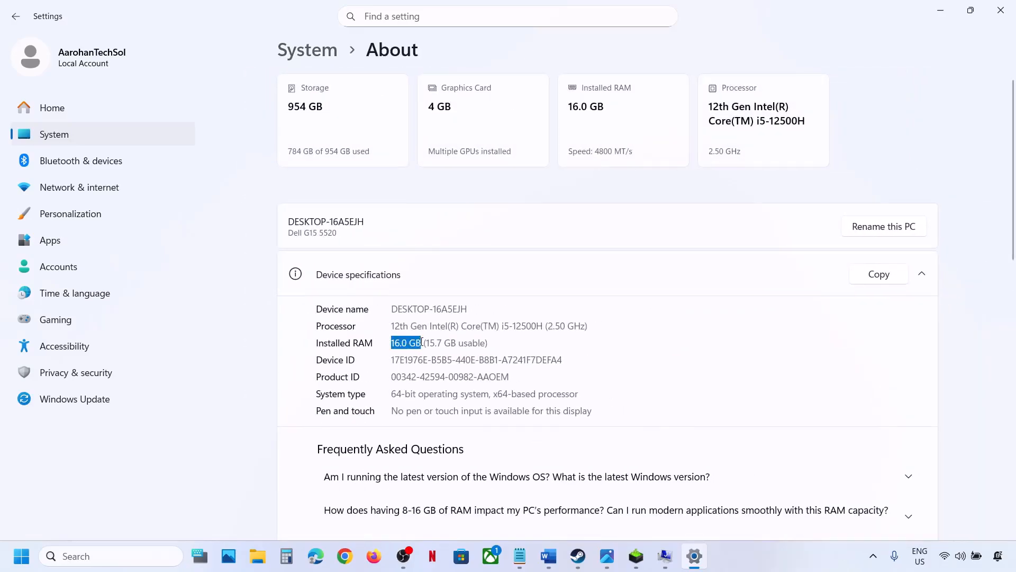
left_click(1000, 12)
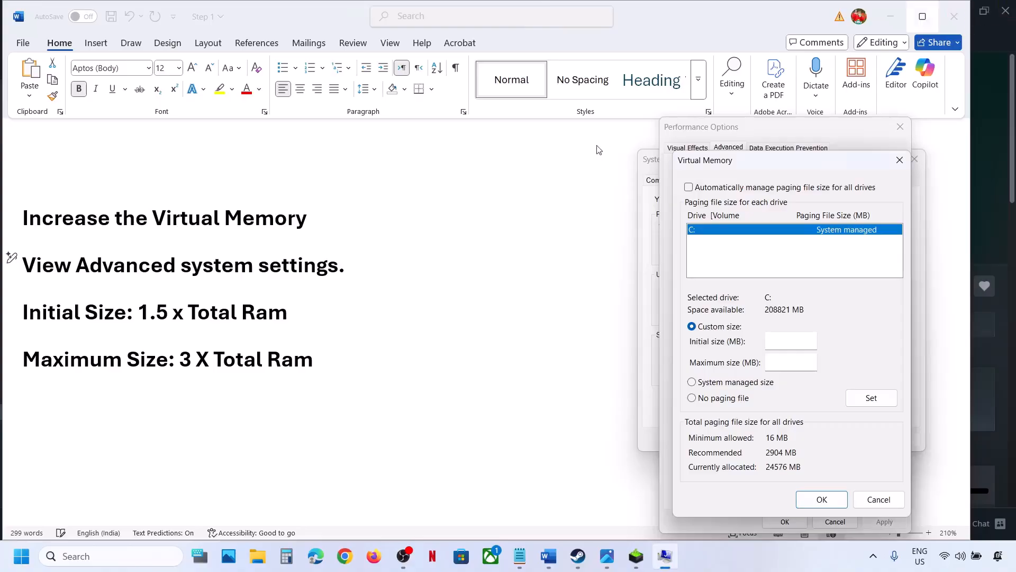
Step: Calculate 16 × 1024 × 1.5 in Calculator and set the paging file's initial size to 24576 MB
left_click(286, 556)
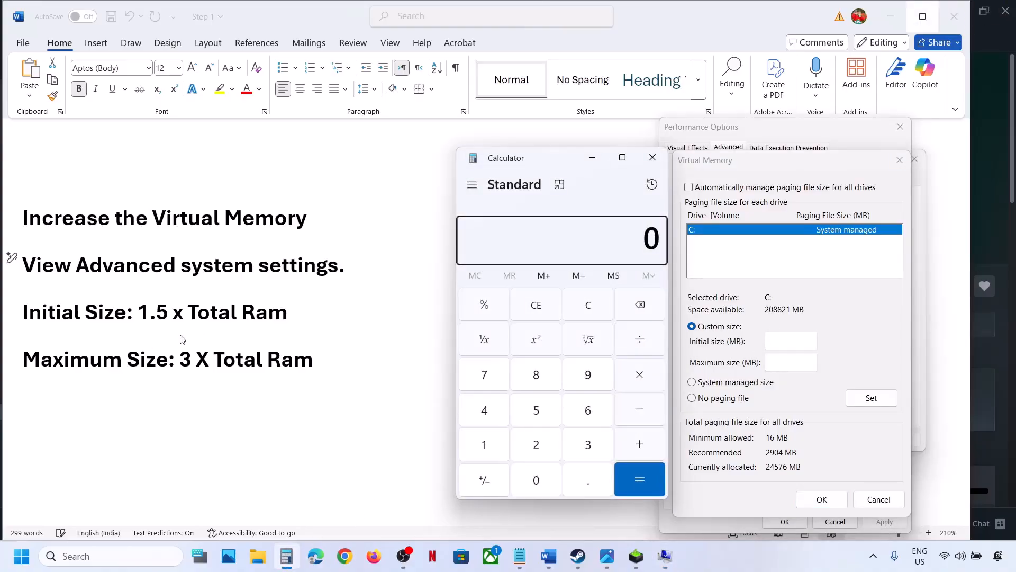
left_click(591, 308)
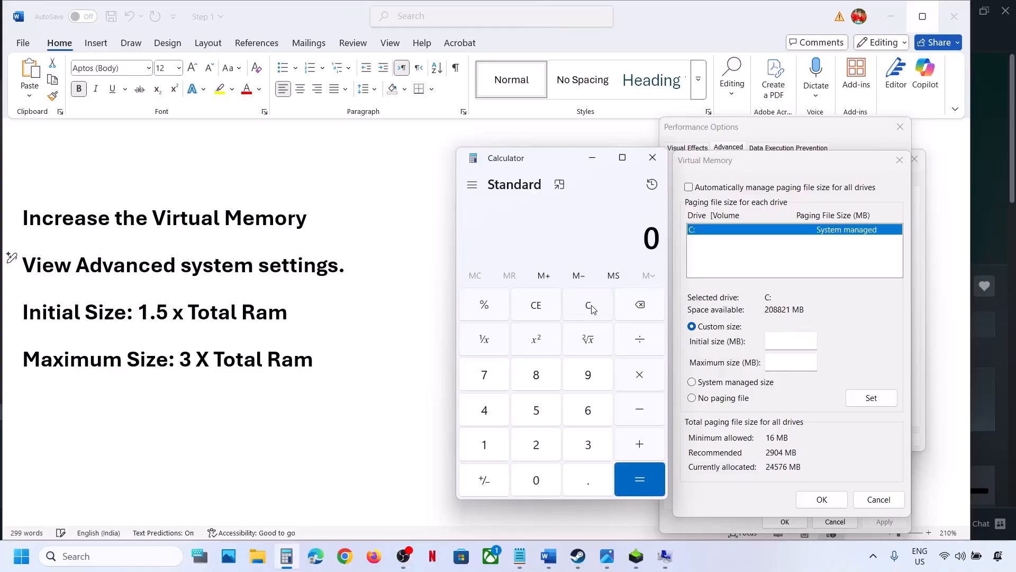
type("16 × ")
type("1,024")
key("Return")
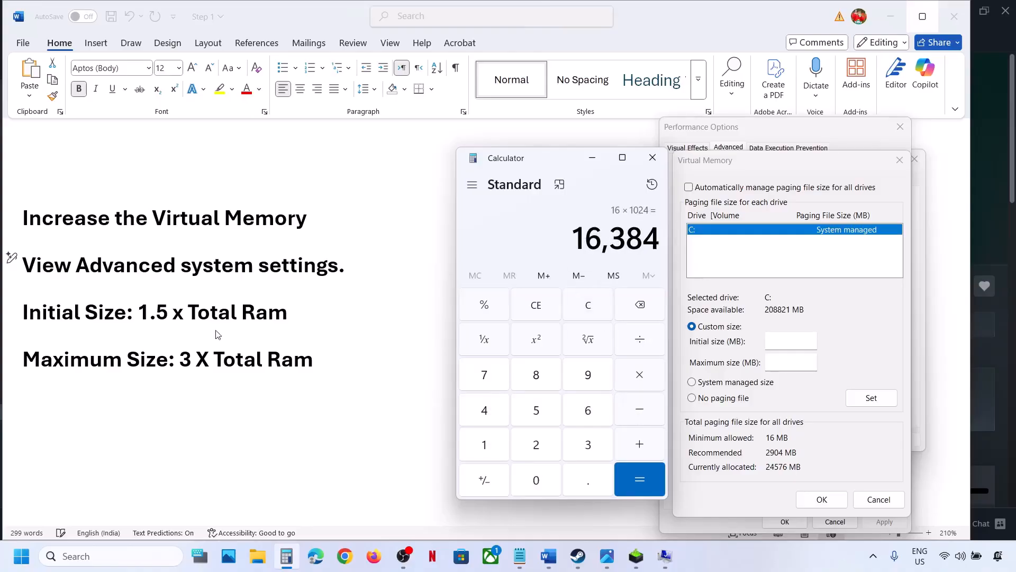
left_click(640, 376)
type("1.5")
key("Return")
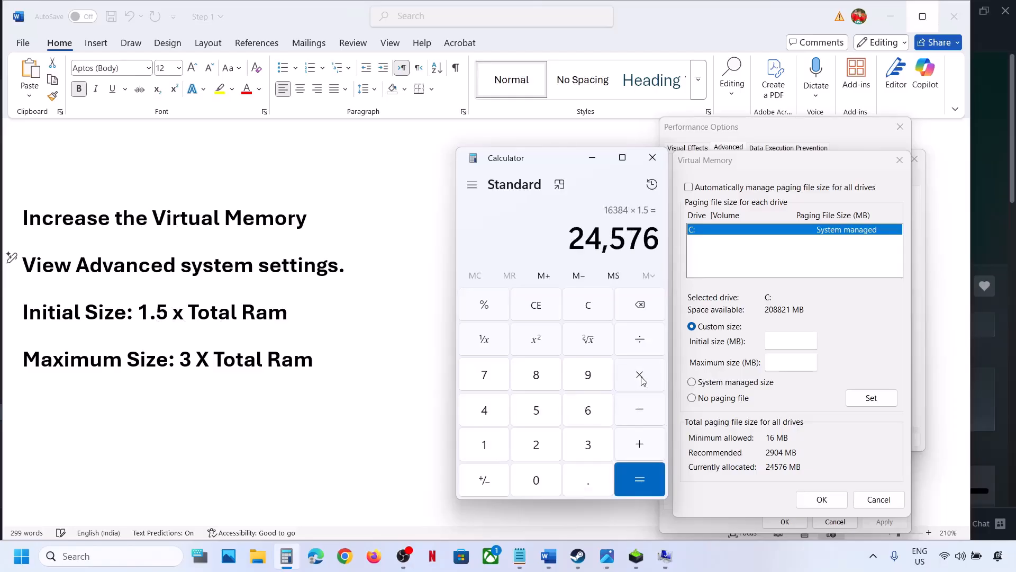
left_click(794, 343)
type("24576")
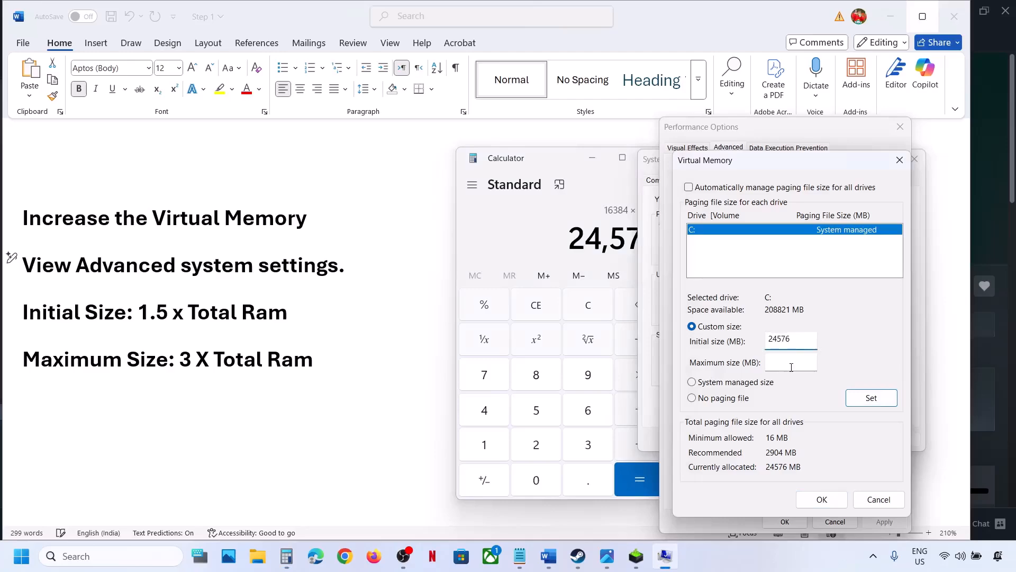
Step: Calculate 16 × 1024 × 3 in Calculator and set the paging file's maximum size to 49152 MB
left_click(791, 367)
left_click(588, 304)
left_click(588, 305)
type("16 × ")
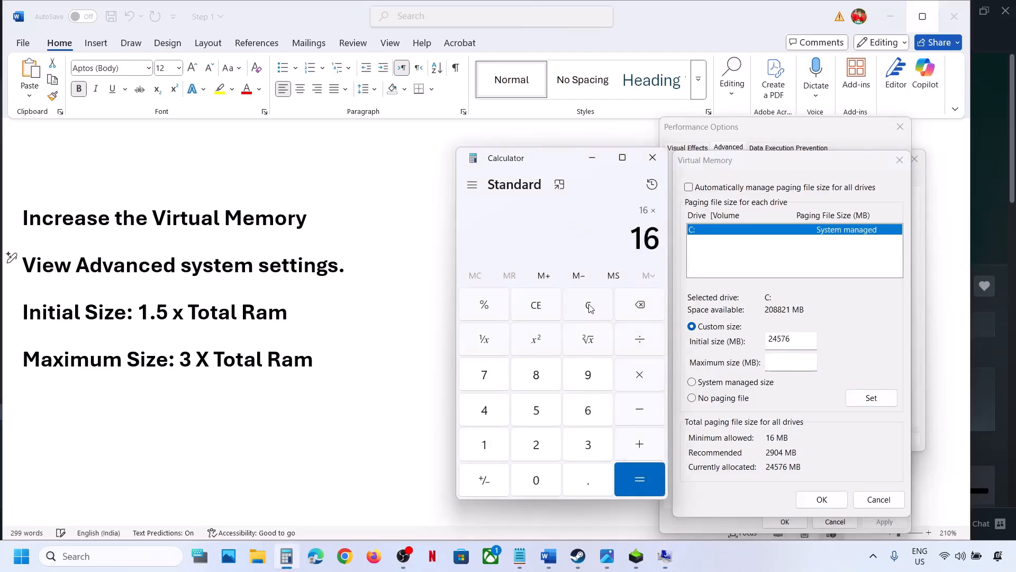
type("1024")
key("Return")
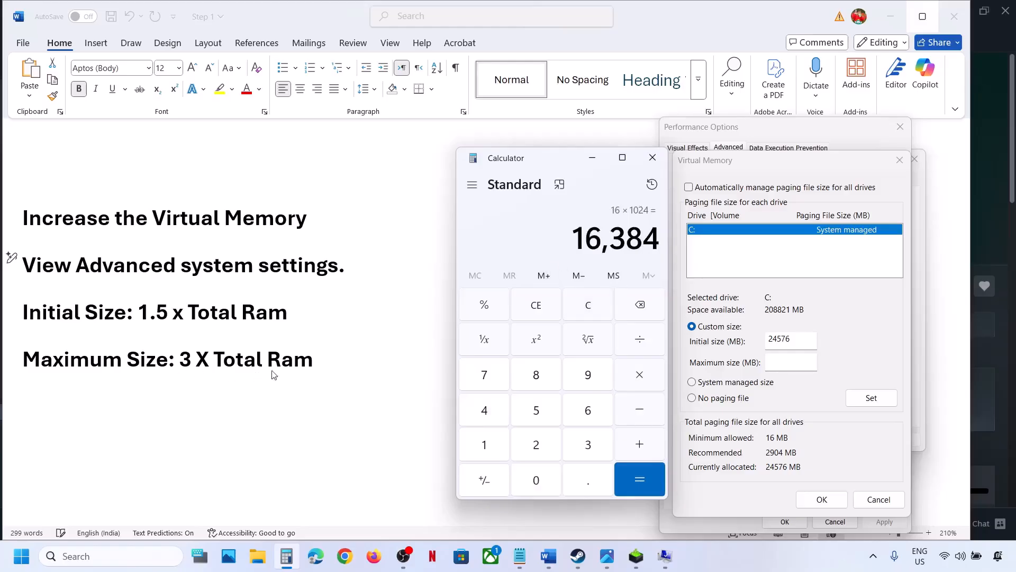
left_click(643, 385)
type("384 ×")
key("Return")
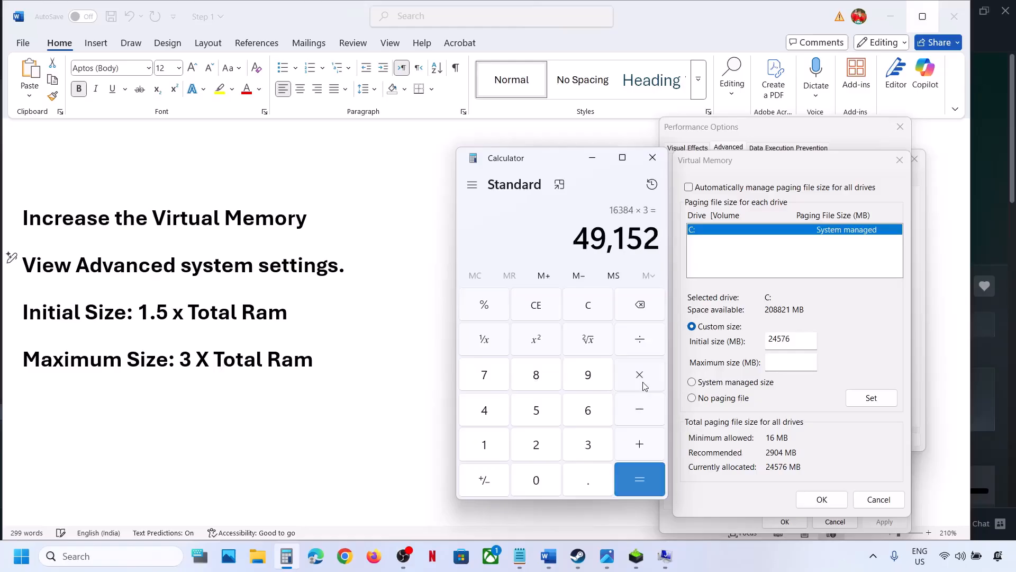
left_click(784, 358)
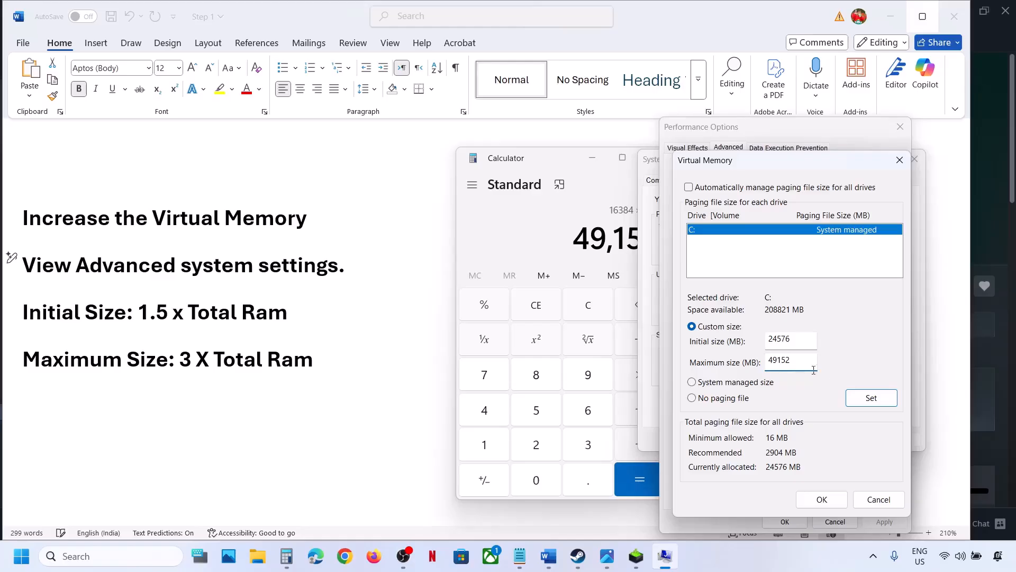
Step: Apply the custom paging file size to drive C: and confirm the Virtual Memory, Performance Options and System Properties dialogs
left_click(873, 401)
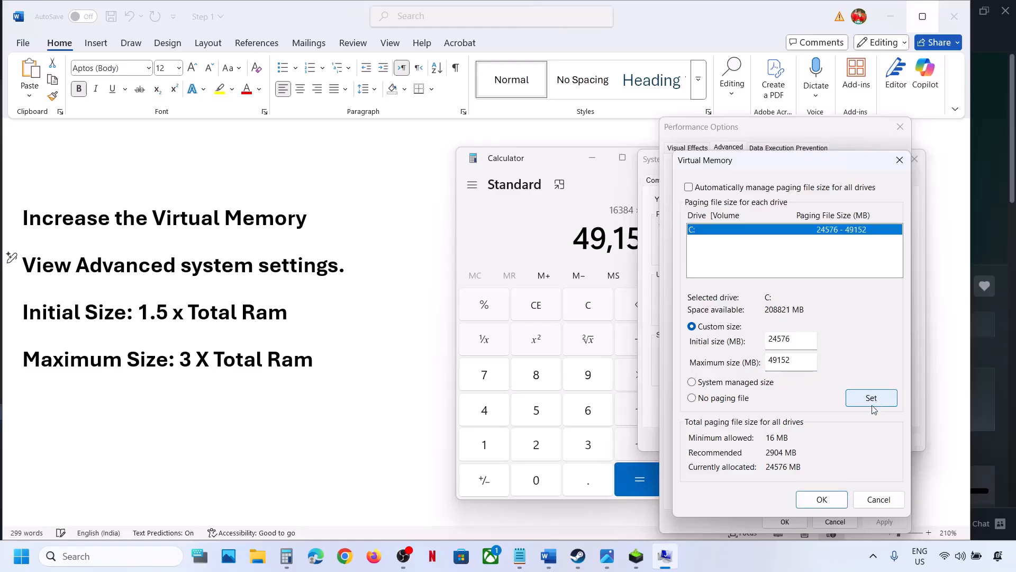
left_click(827, 498)
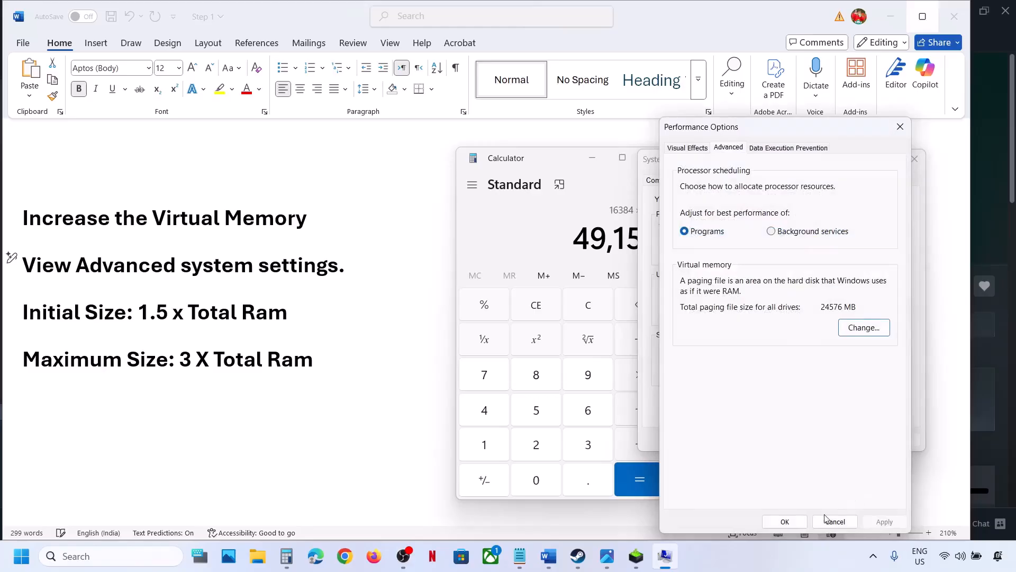
left_click(785, 522)
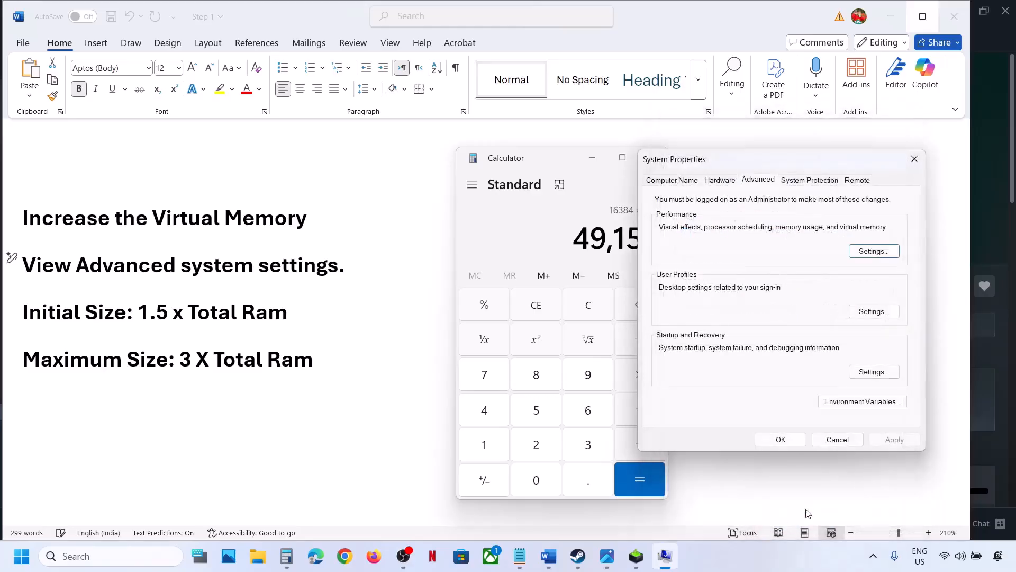
left_click(780, 439)
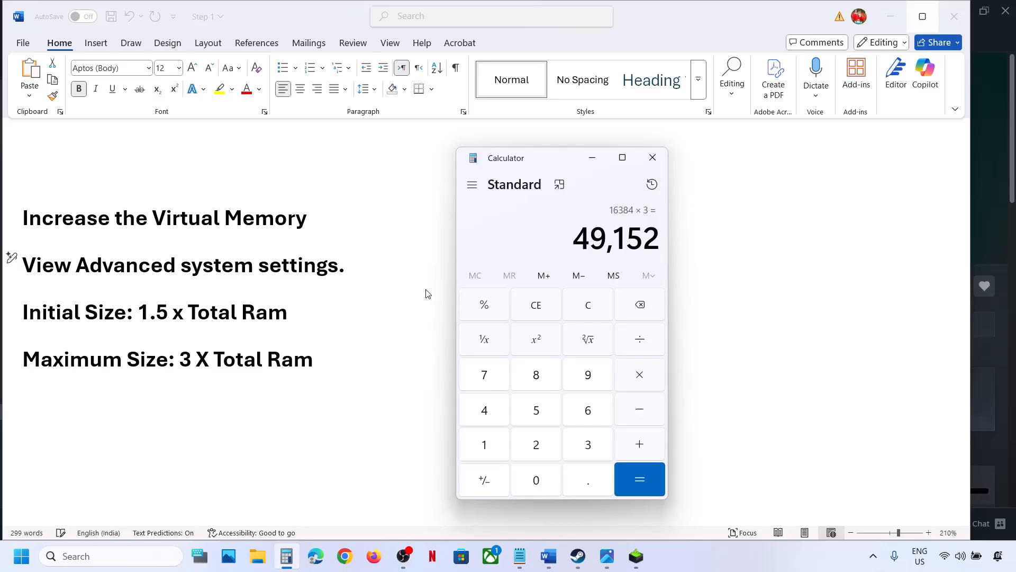
Step: Search Windows for View Advanced system settings and open the Virtual Memory settings from the performance options
left_click(339, 264)
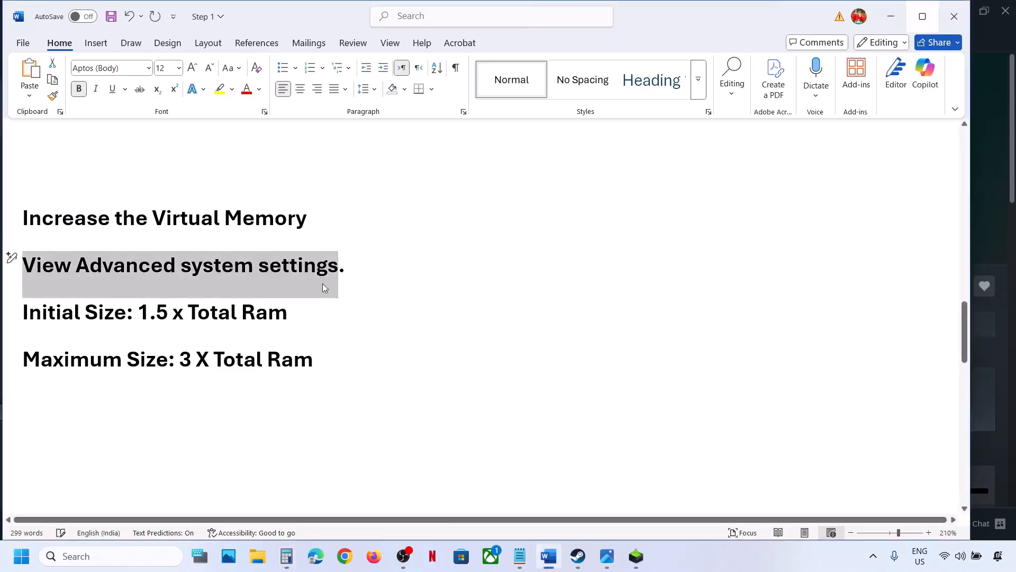
left_click(116, 558)
type("View Advanced system settings")
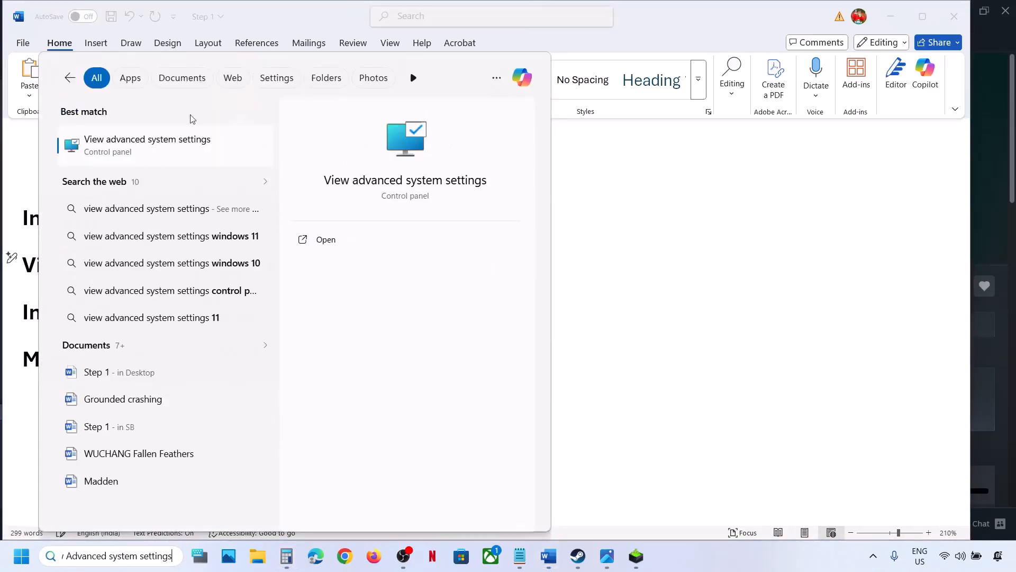
left_click(150, 152)
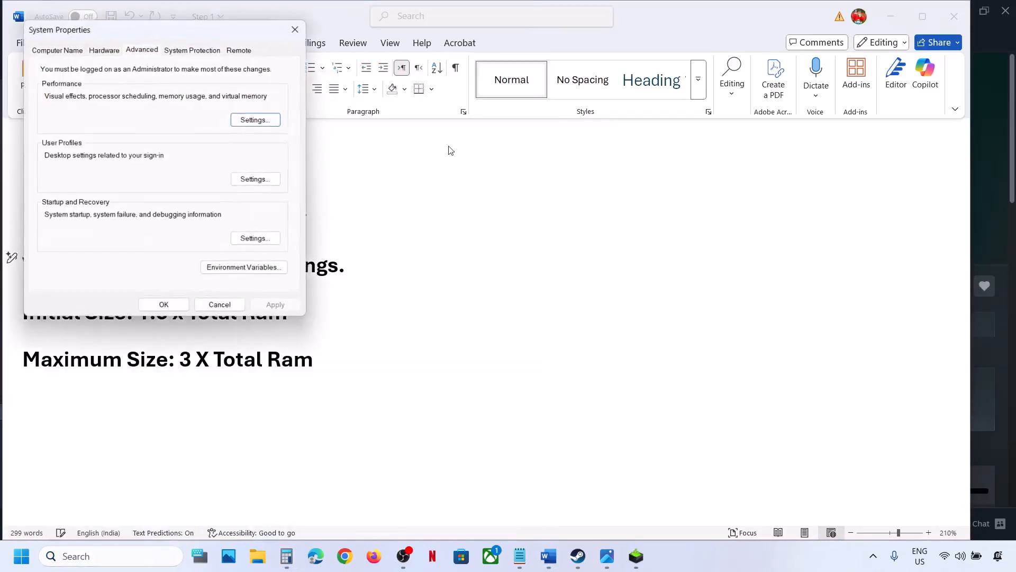
left_click(246, 117)
left_click(112, 96)
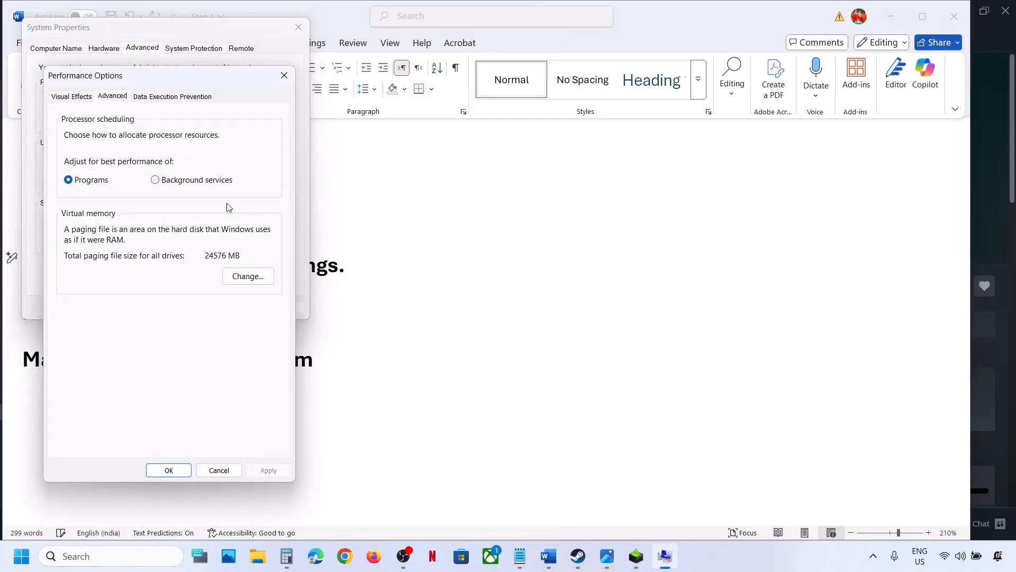
left_click(247, 276)
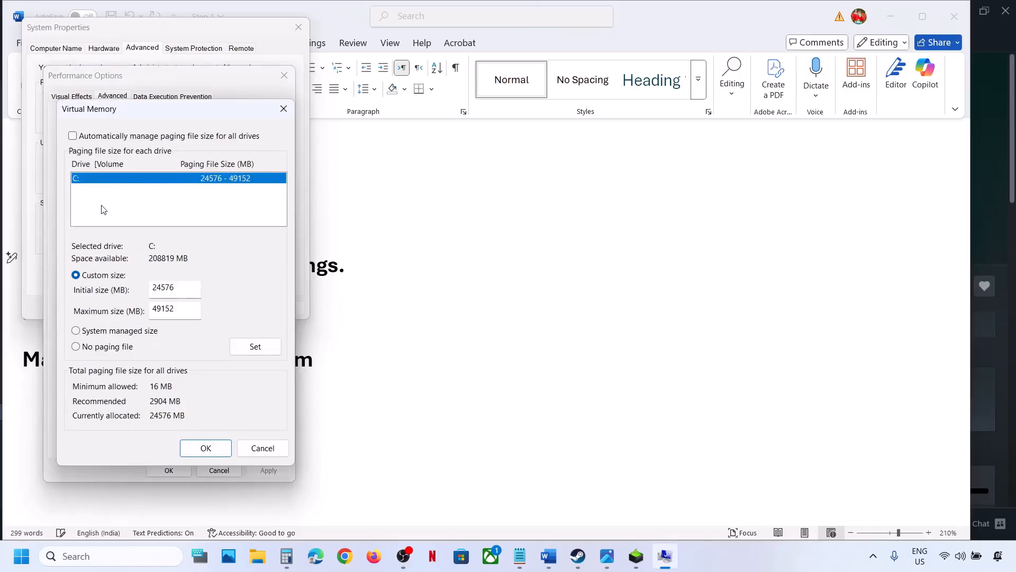
Step: Set drive C:'s paging file to System managed size, confirm the open dialogs, and dismiss the restart request
left_click(77, 331)
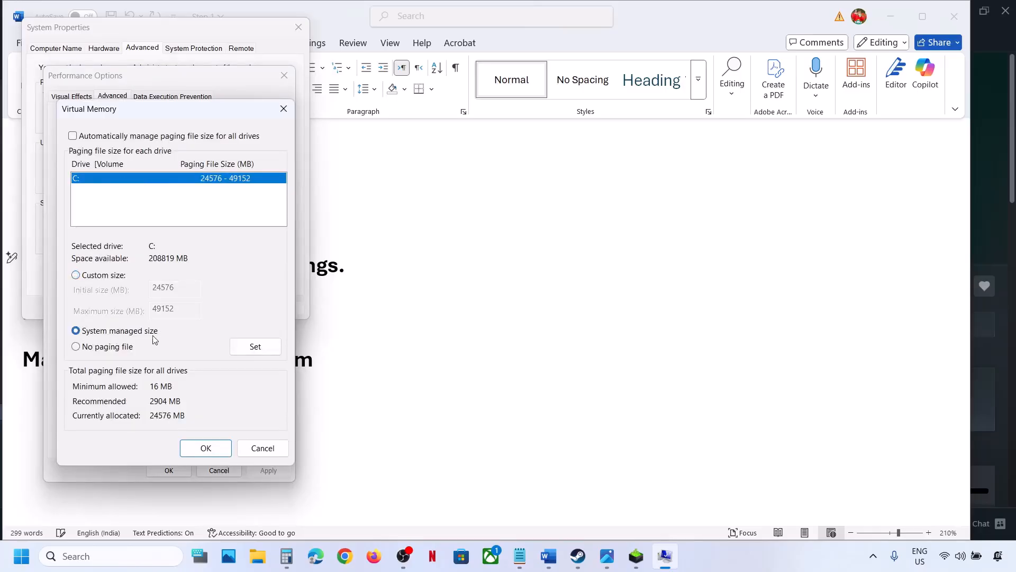
left_click(252, 348)
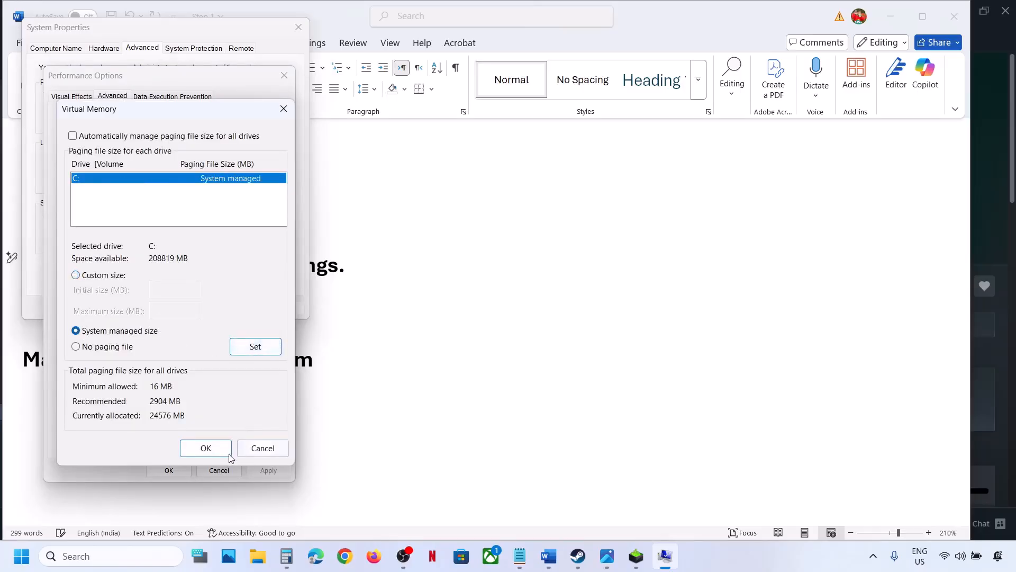
left_click(211, 450)
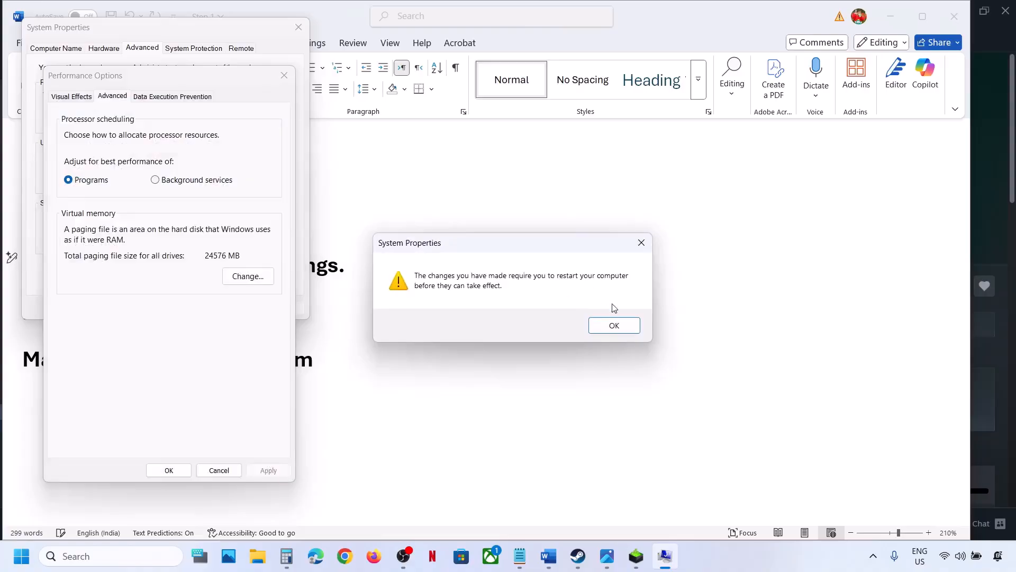
left_click(614, 325)
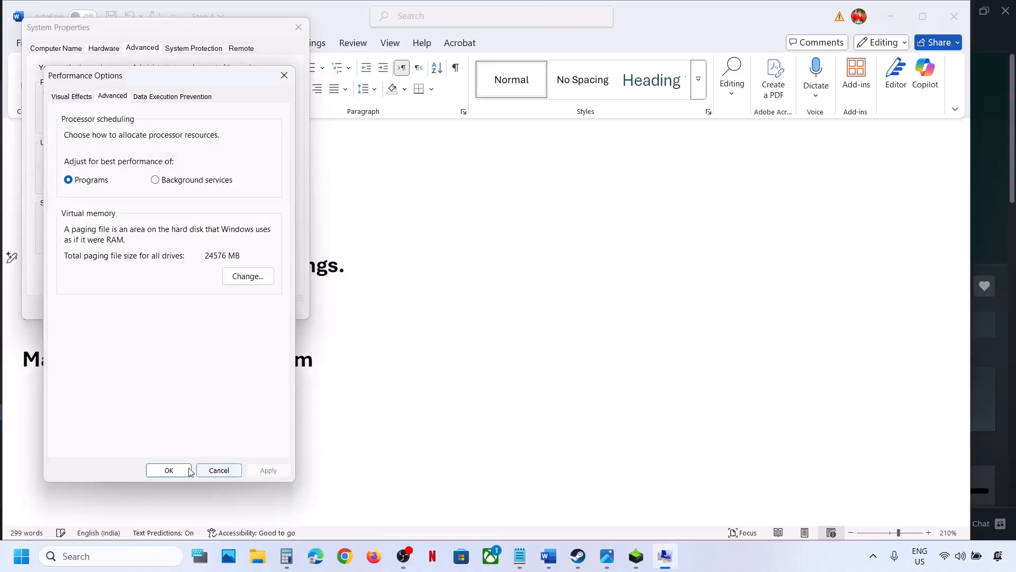
left_click(168, 470)
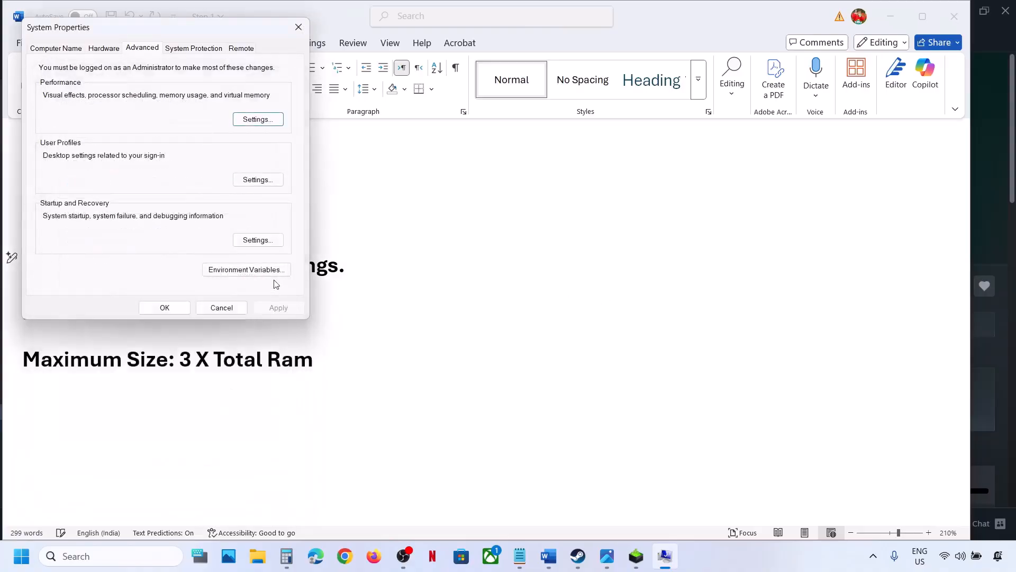
left_click(168, 308)
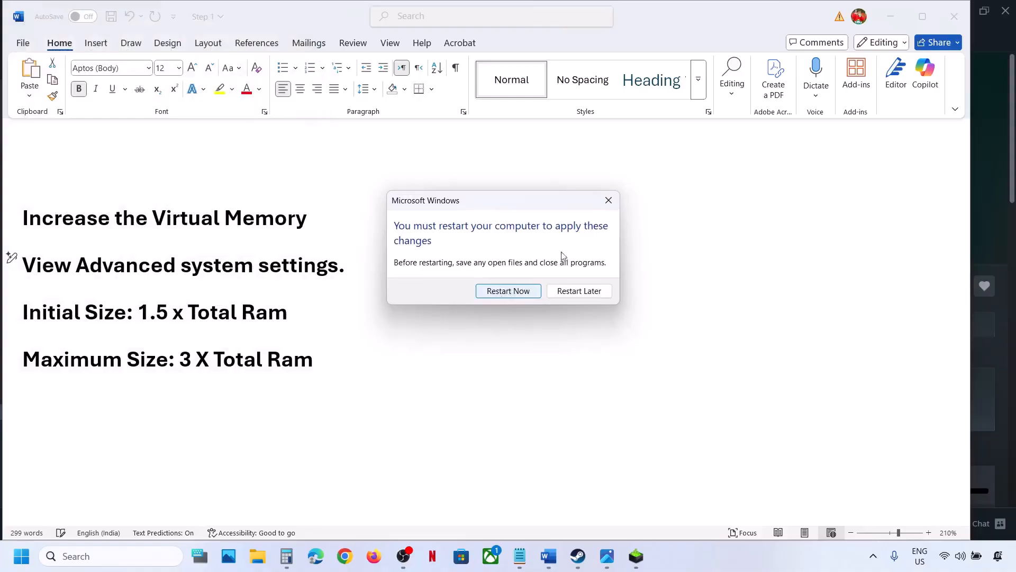
left_click(609, 200)
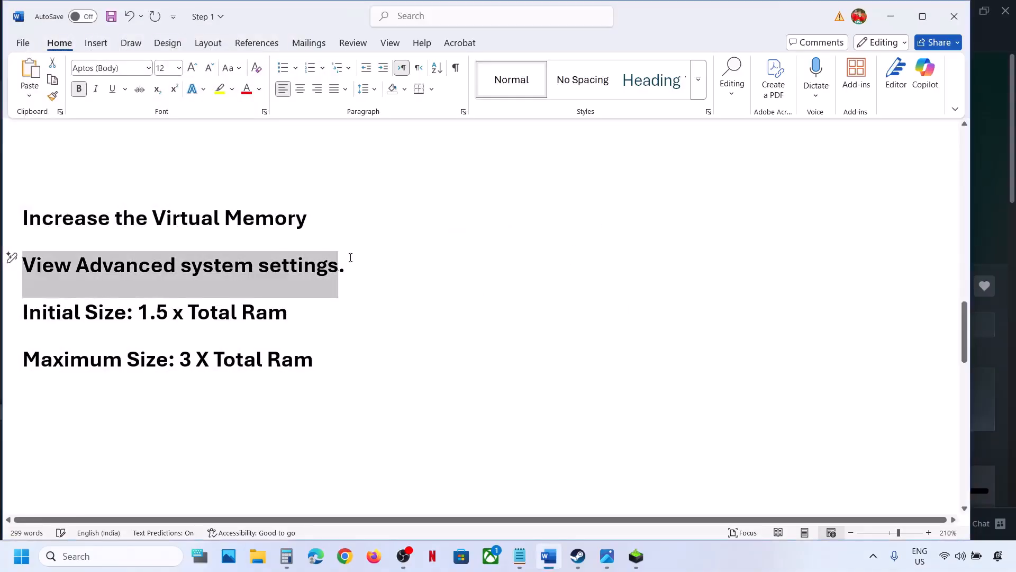
Step: Reopen the Virtual Memory settings, enable automatic paging file management for all drives, and confirm the open dialogs
key("ctrl+c")
left_click(95, 556)
key("ctrl+v")
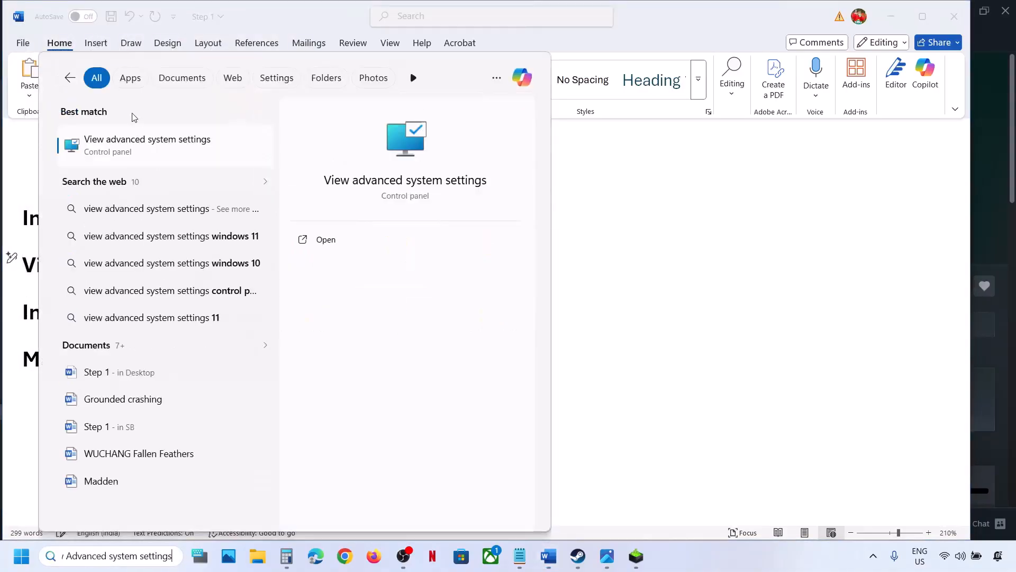
left_click(111, 142)
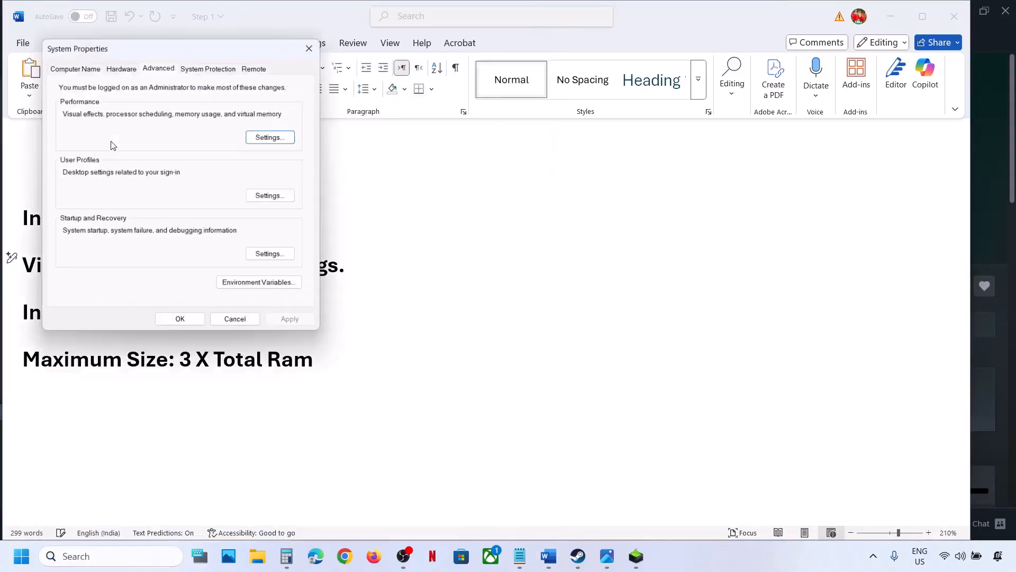
left_click(265, 136)
left_click(137, 115)
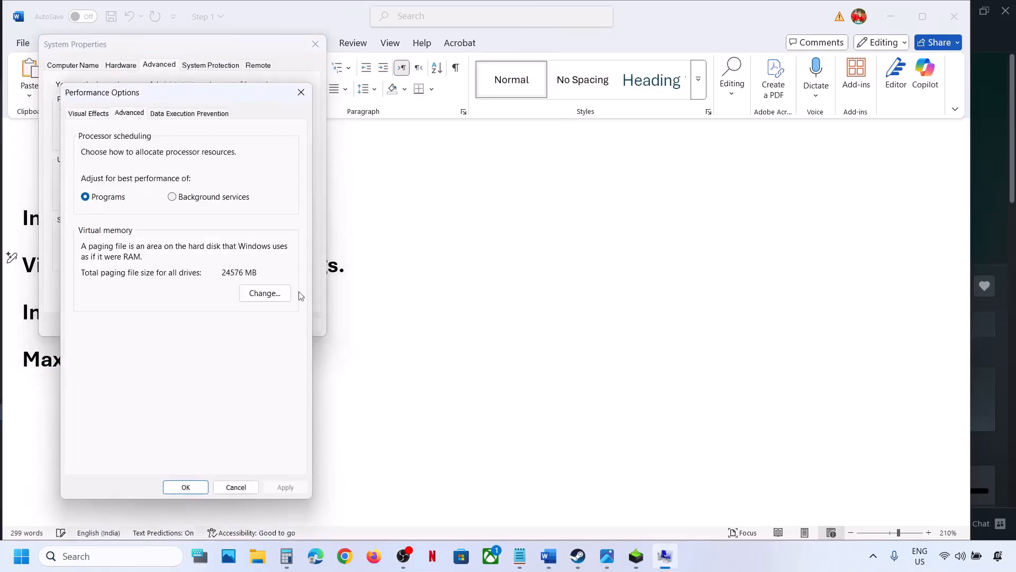
left_click(272, 294)
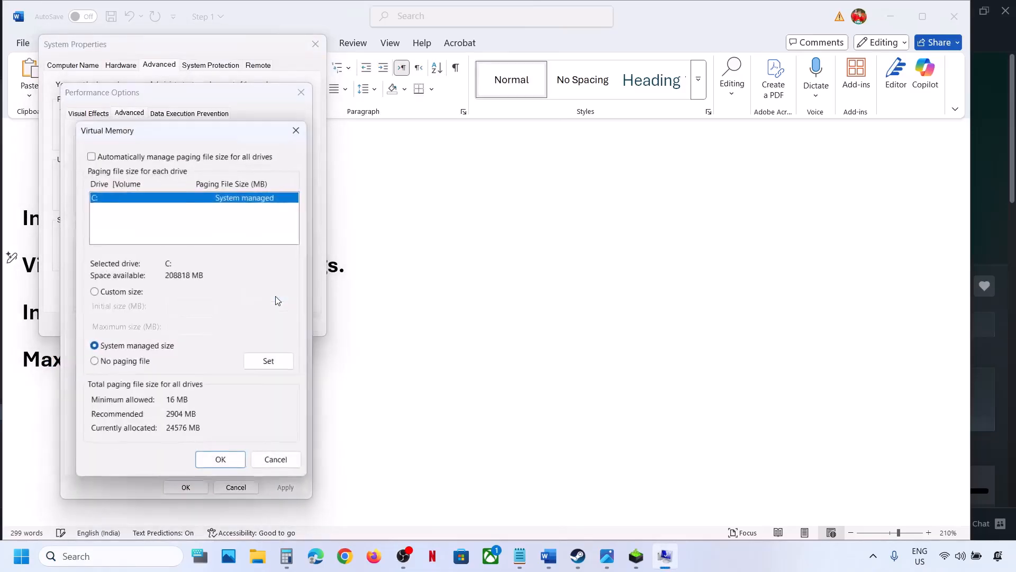
left_click(90, 154)
left_click(219, 462)
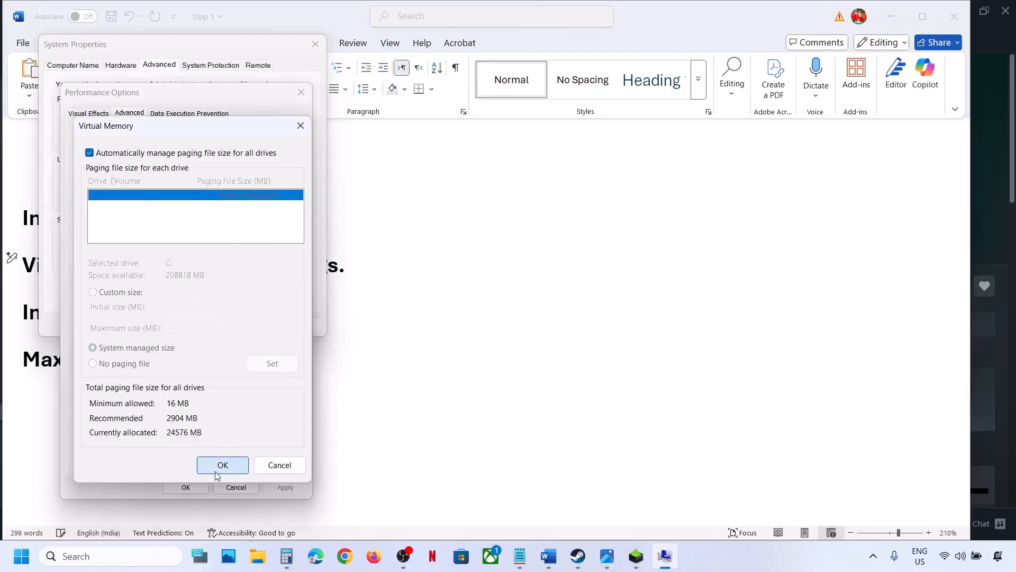
left_click(185, 486)
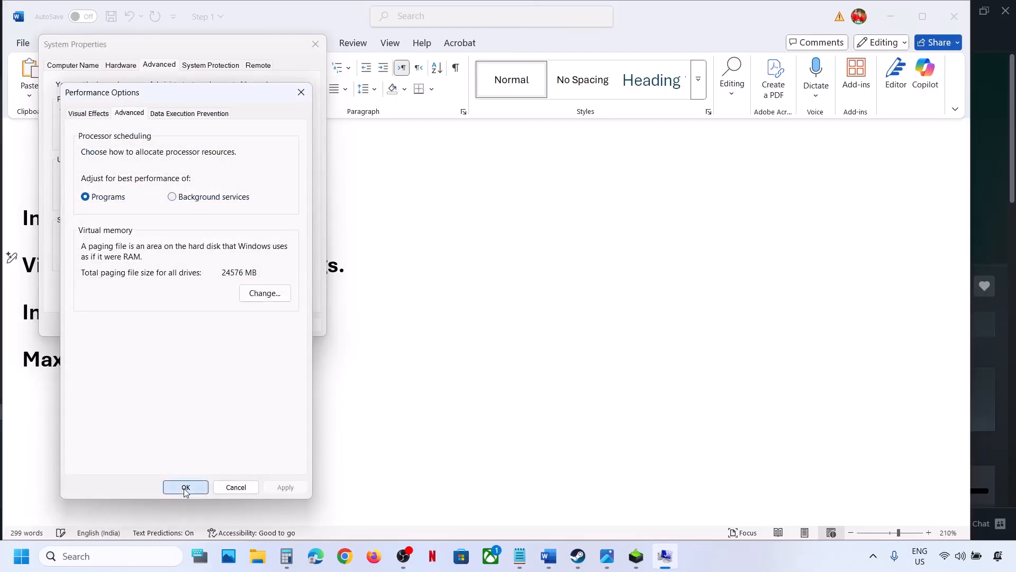
left_click(179, 324)
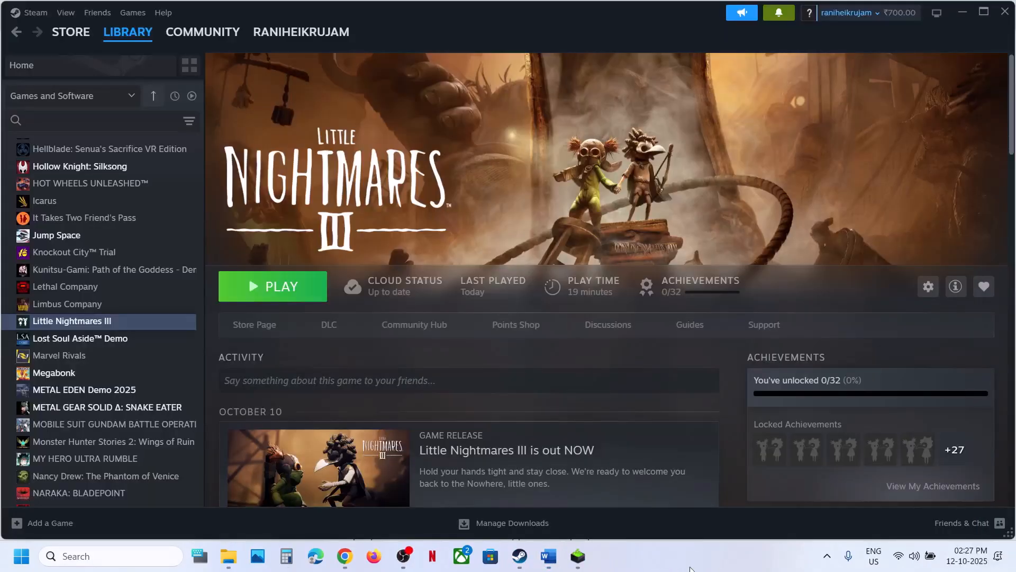
Step: Highlight the Step 15 Windows update note in the Word document and check for updates in Windows Settings
left_click(548, 556)
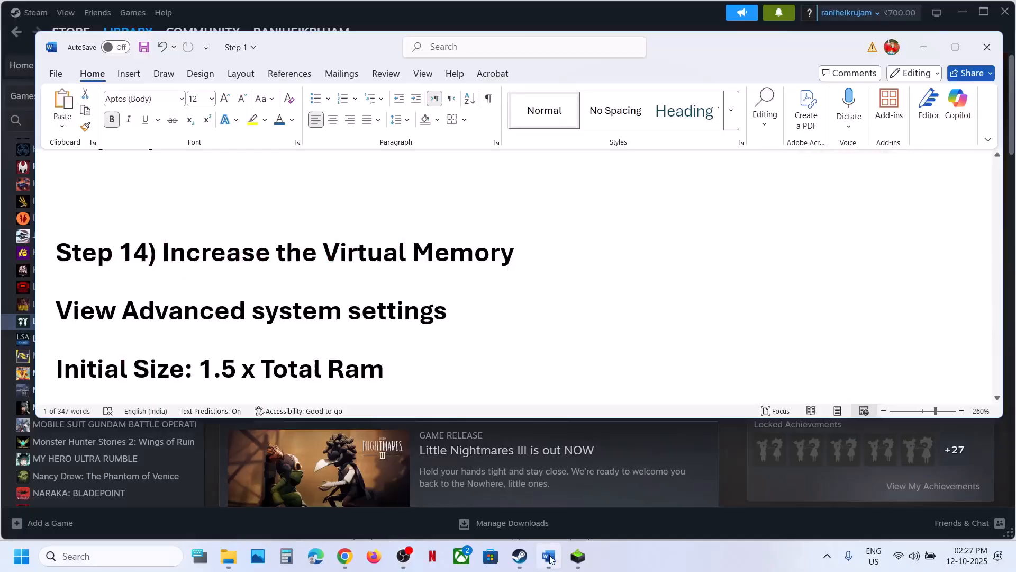
scroll(392, 324, "down", 3)
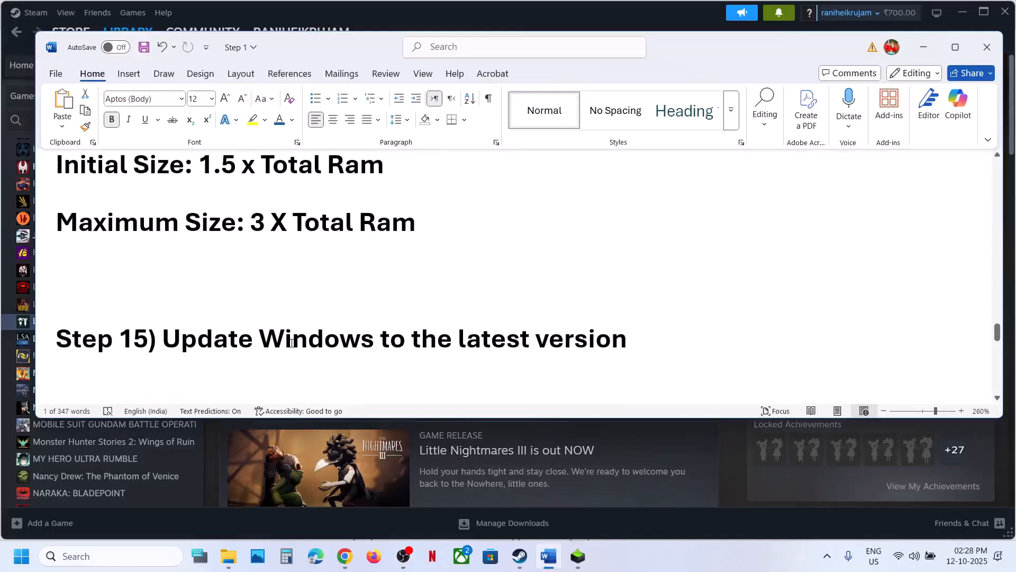
left_click_drag(292, 343, 551, 333)
key("super+i")
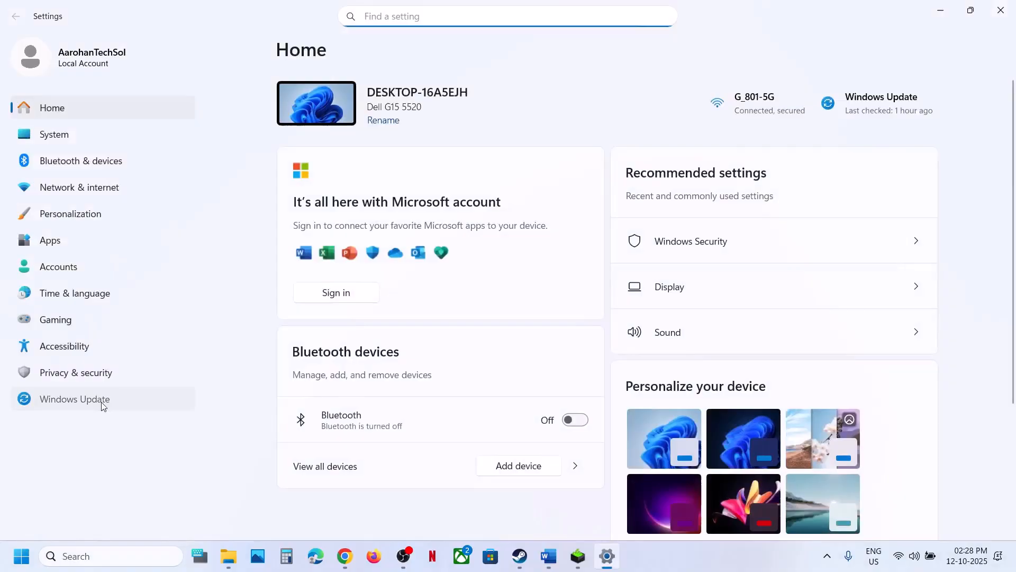
left_click(100, 402)
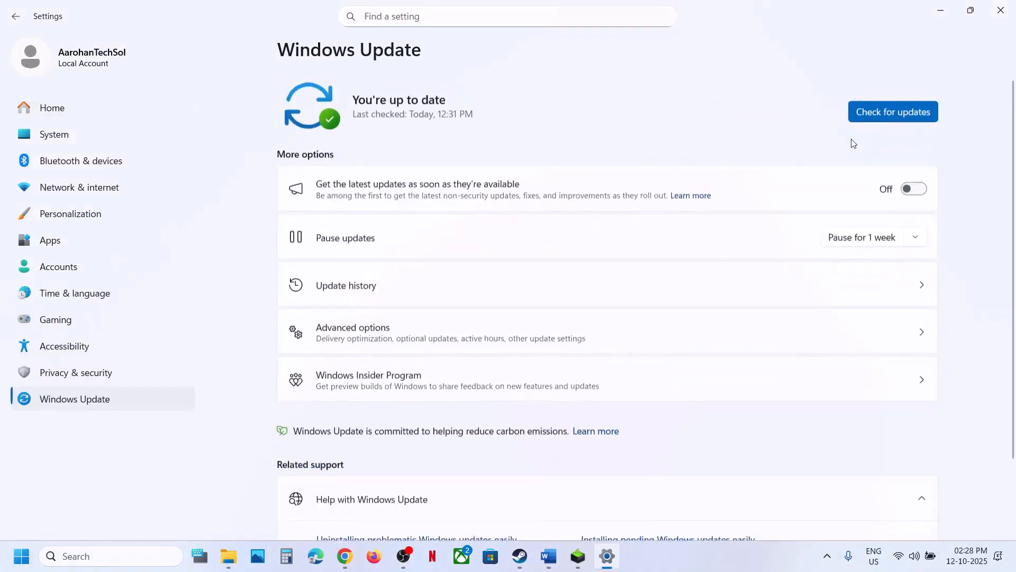
left_click(893, 112)
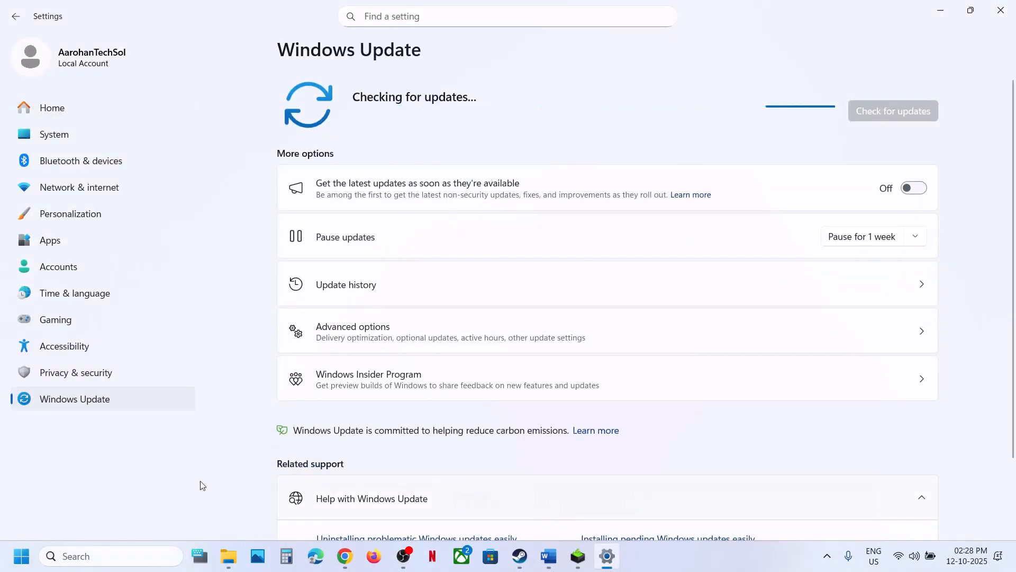
Step: View the Start menu's power options, and highlight the Step 16 note on windowed mode and lower video settings in Word
key("super")
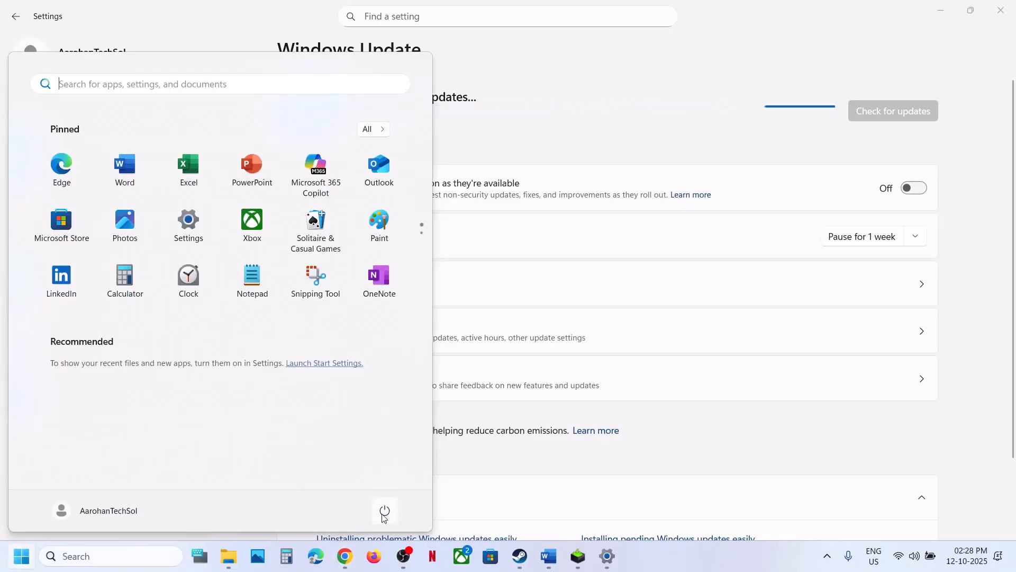
left_click(384, 512)
left_click(551, 556)
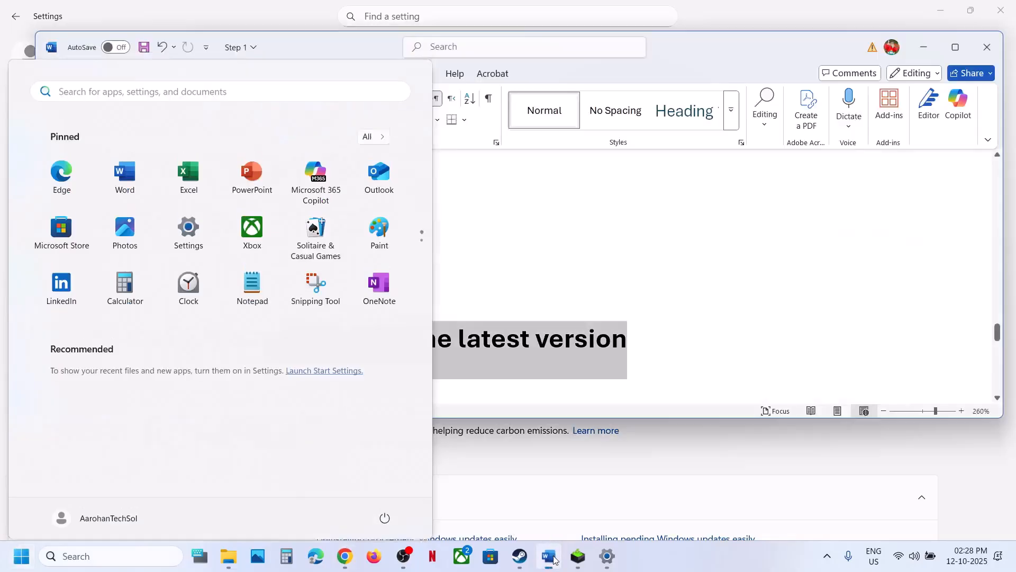
scroll(454, 319, "down", 3)
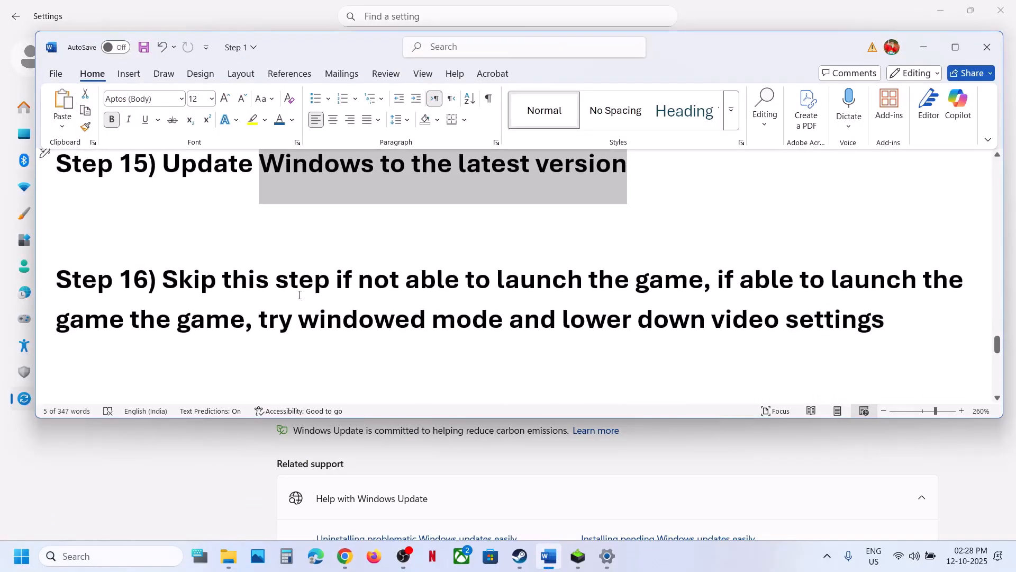
left_click_drag(282, 284, 784, 333)
left_click(780, 294)
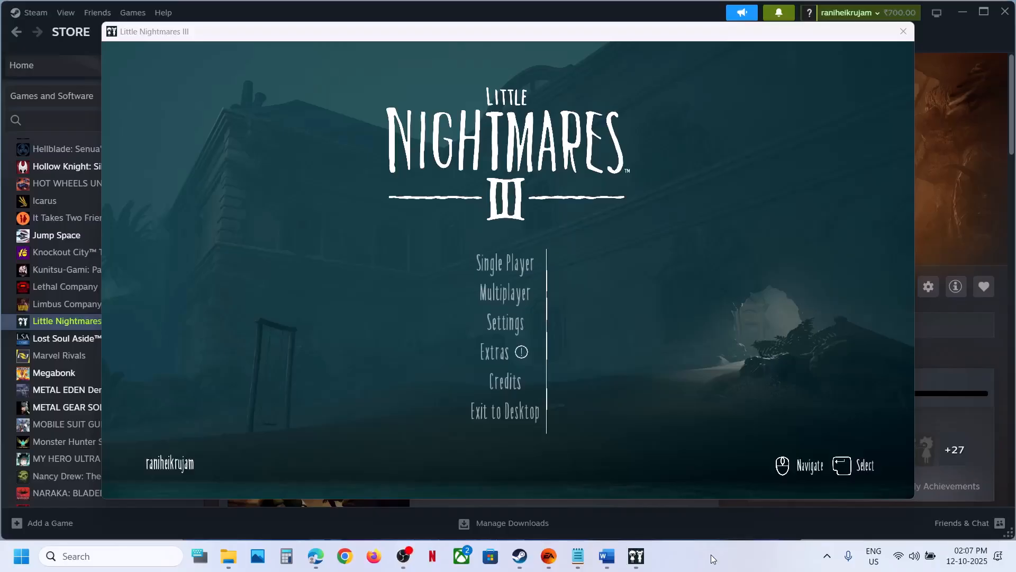
Step: Set the resolution to 1600 x 900 and the frame rate limit to 60 in Little Nightmares III's video settings
left_click(504, 327)
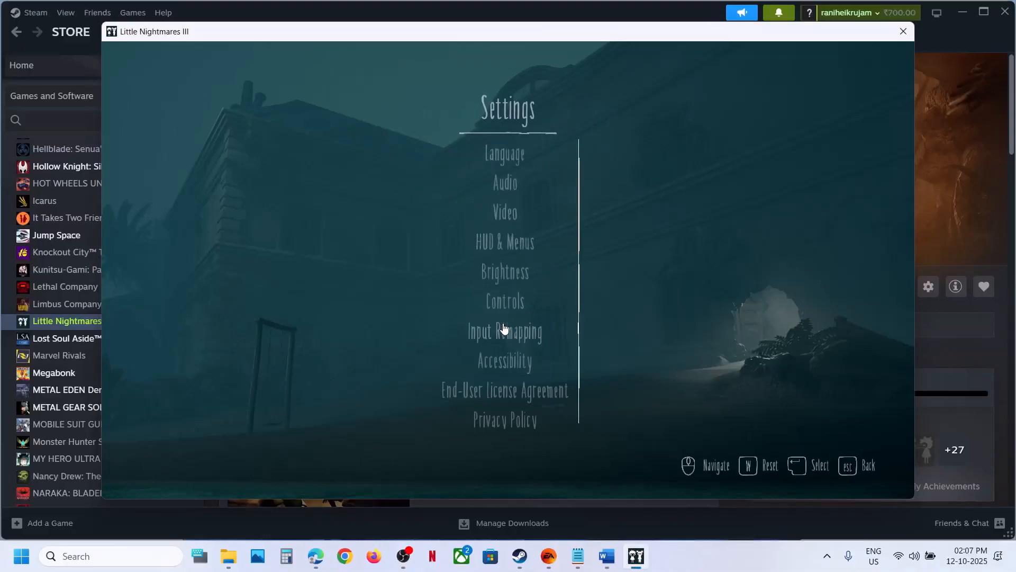
left_click(505, 213)
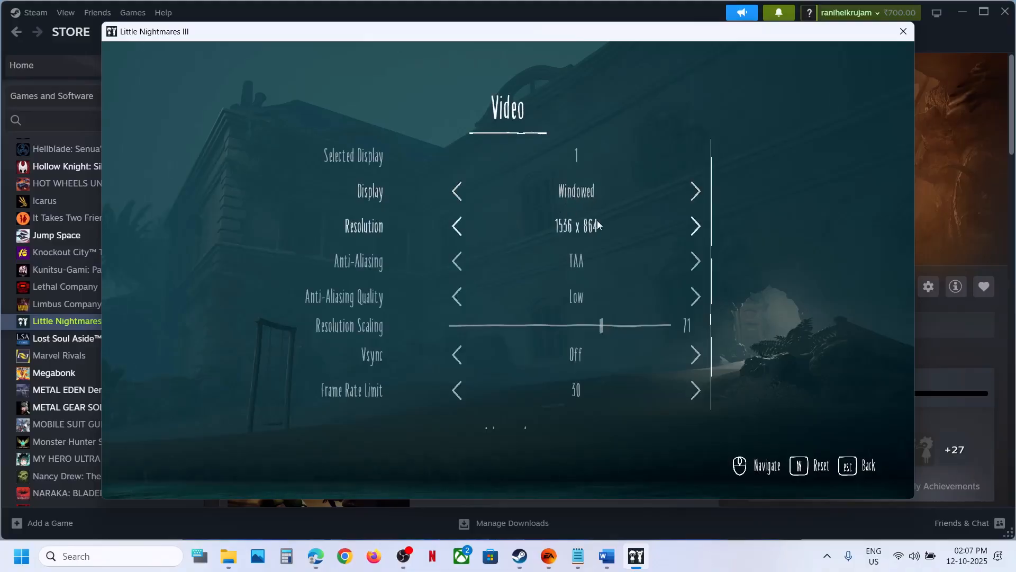
left_click(692, 228)
left_click(692, 228)
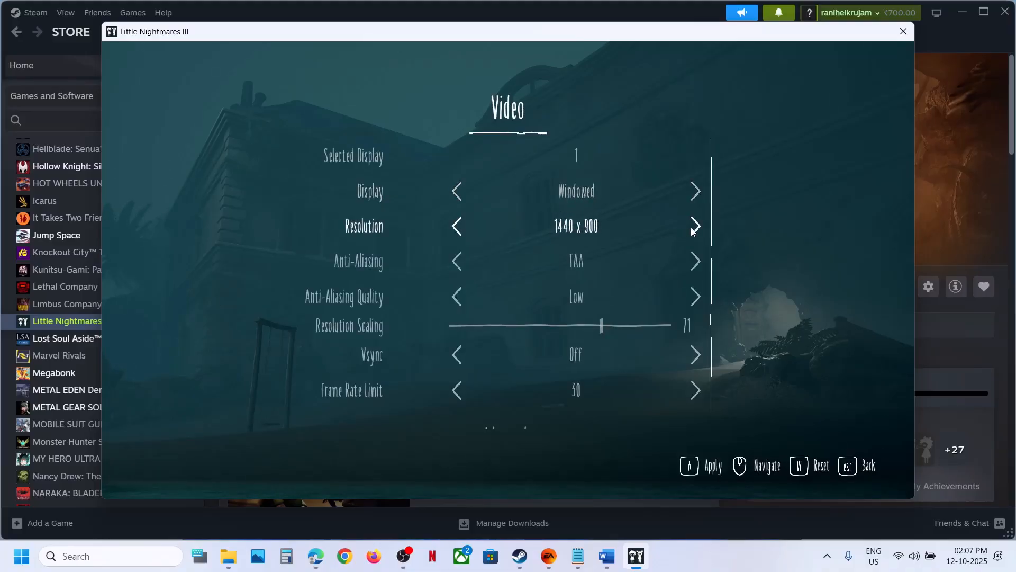
left_click(692, 229)
left_click(692, 228)
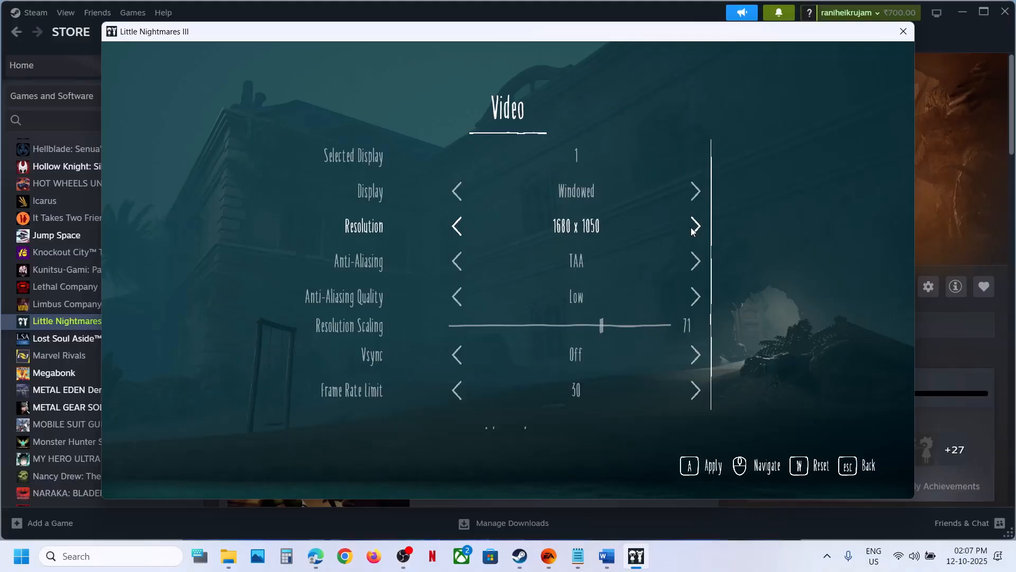
left_click(692, 229)
left_click(459, 228)
left_click(458, 227)
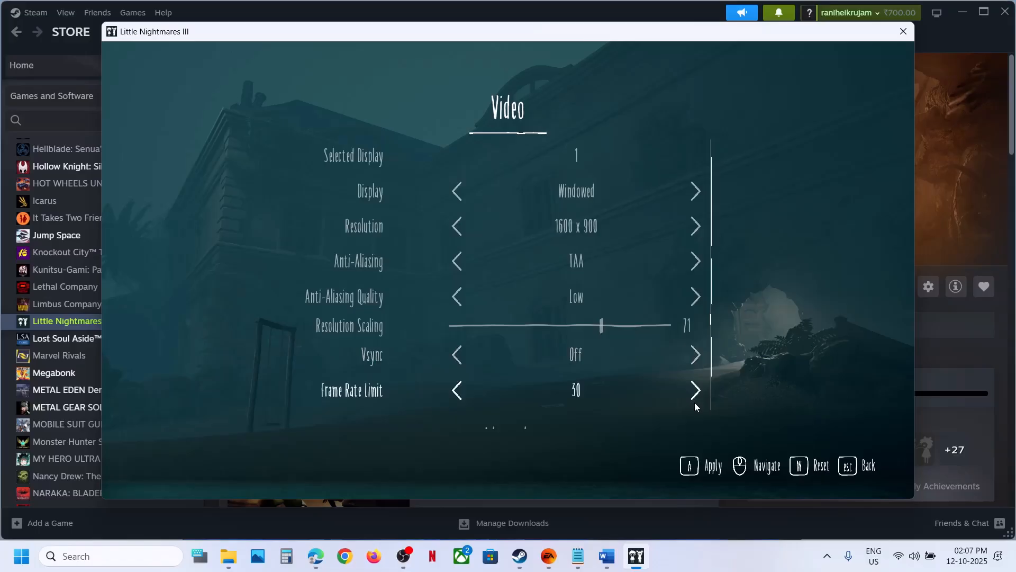
scroll(697, 390, "down", 1)
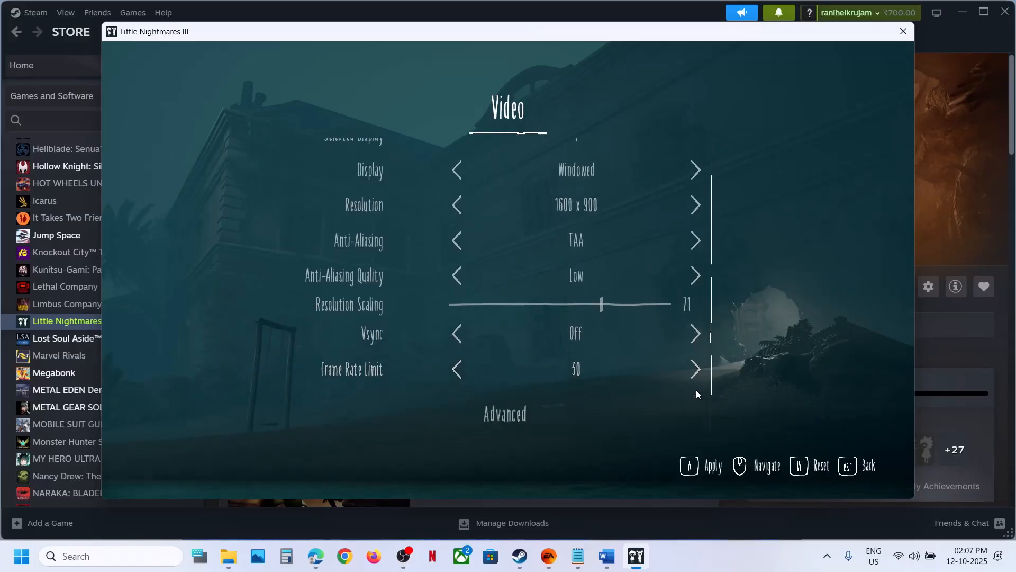
left_click(694, 370)
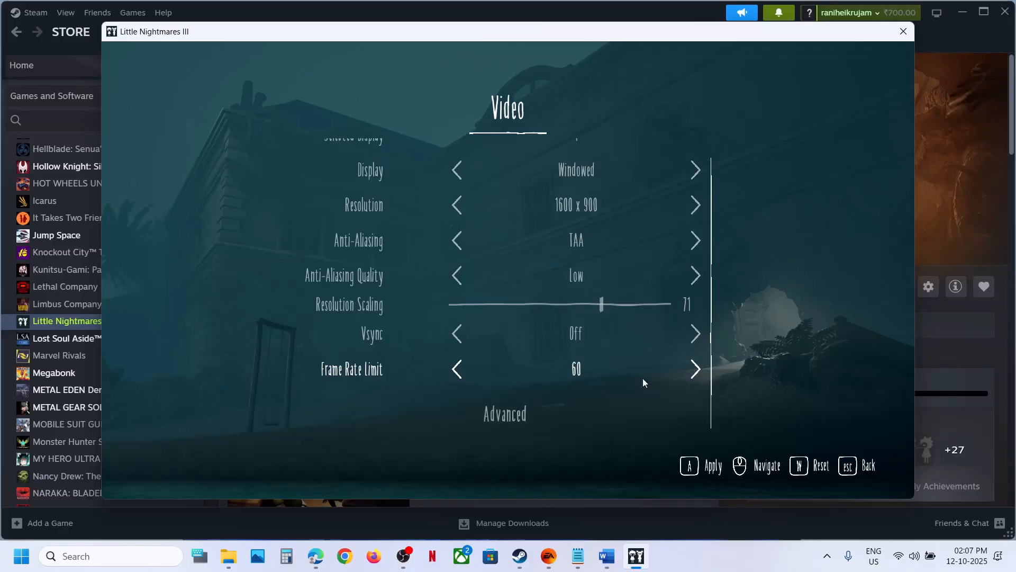
Step: Apply the changed video settings in Little Nightmares III and confirm them
left_click(691, 466)
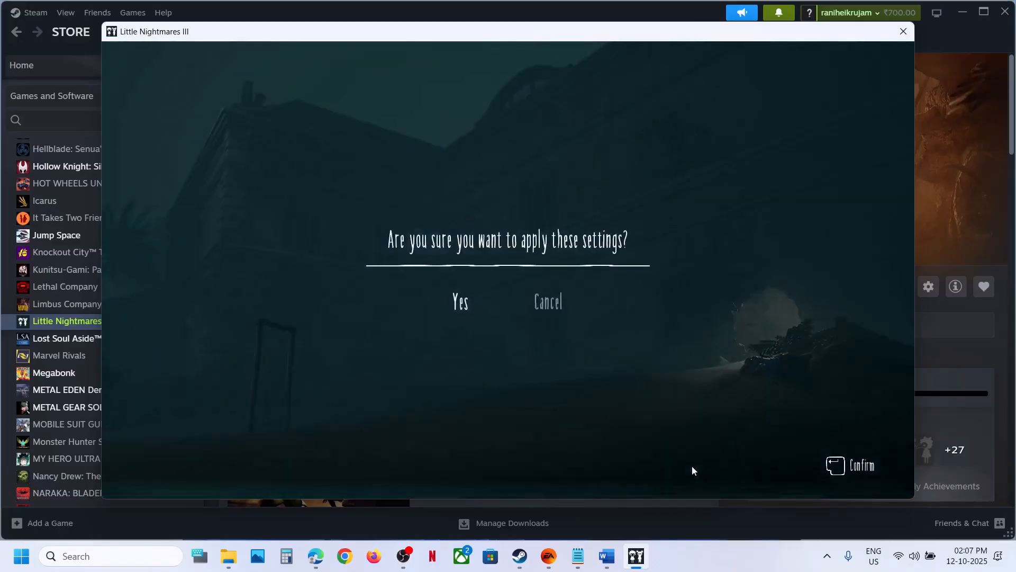
left_click(466, 318)
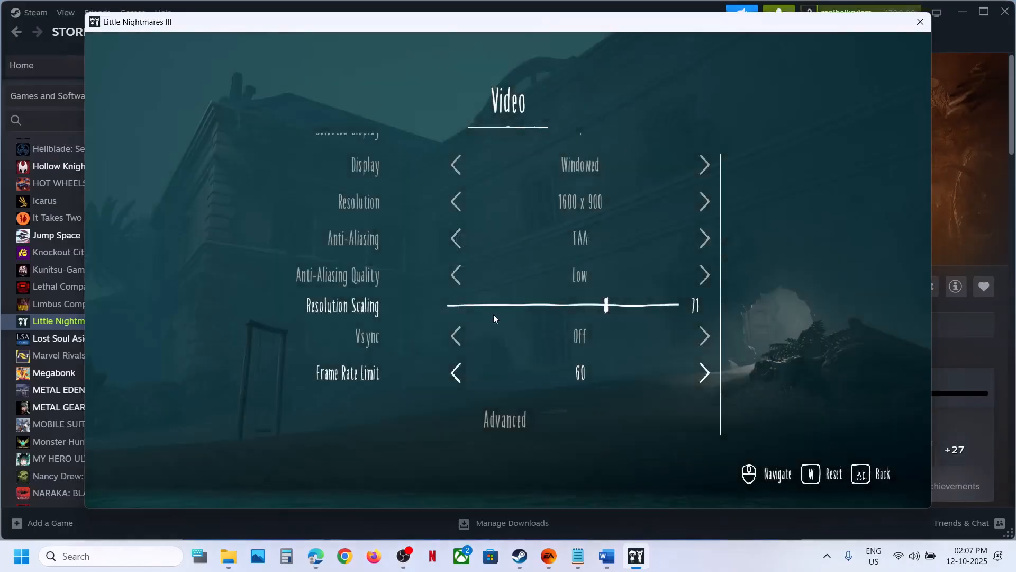
Step: Set the overall Quality preset to Medium in the game's advanced video settings and save the change
left_click(513, 431)
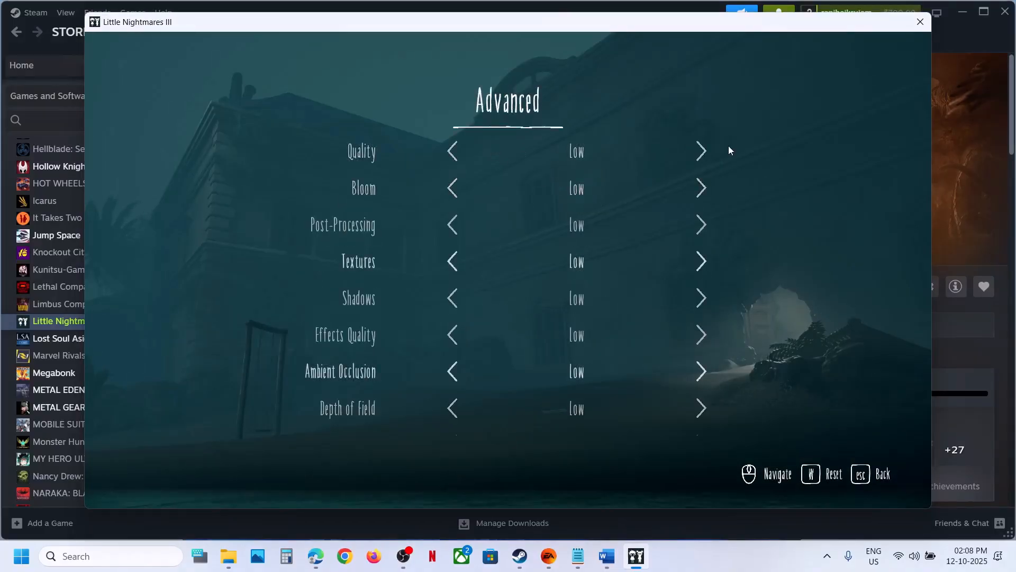
left_click(699, 153)
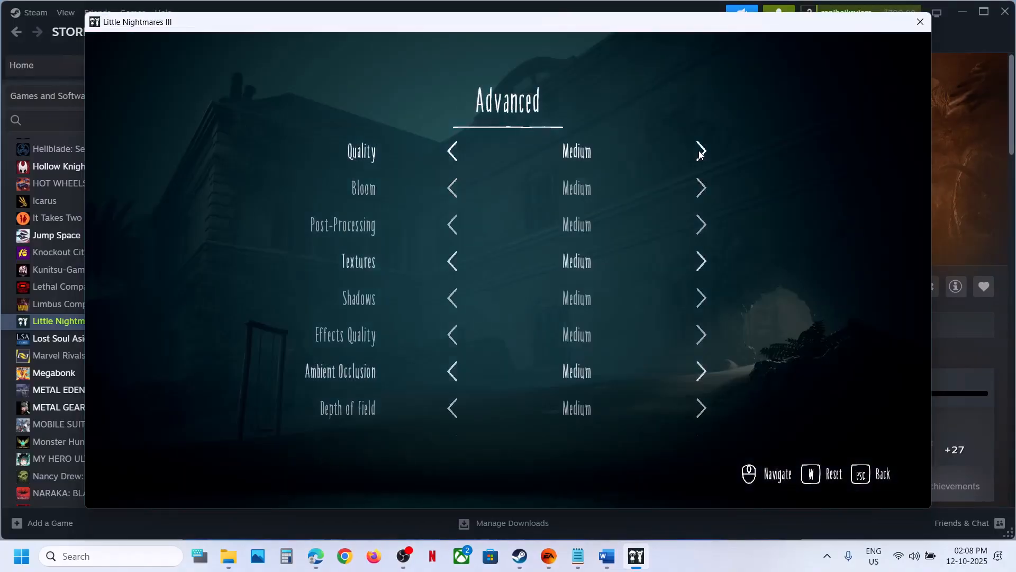
left_click(699, 153)
left_click(699, 153)
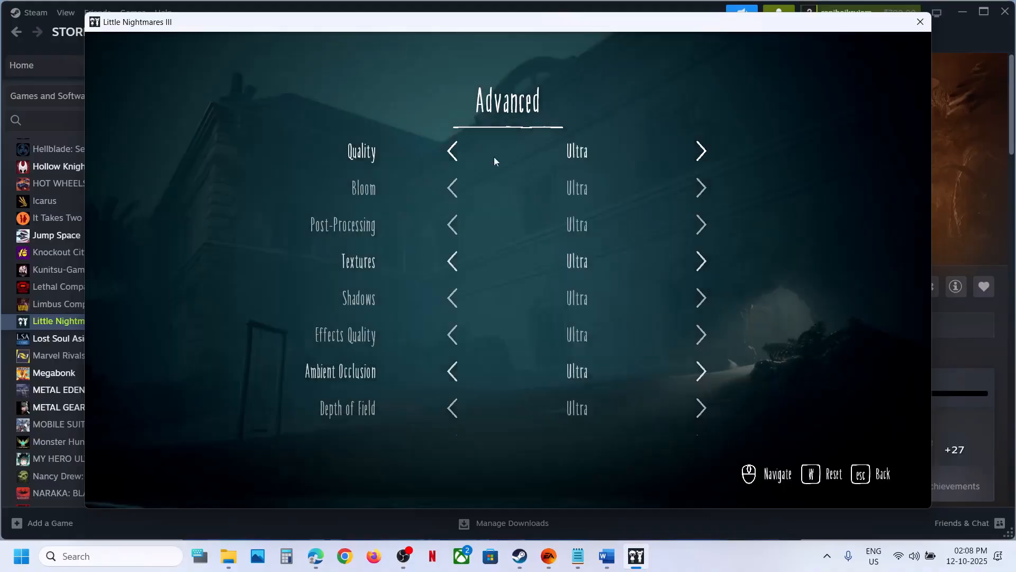
left_click(455, 153)
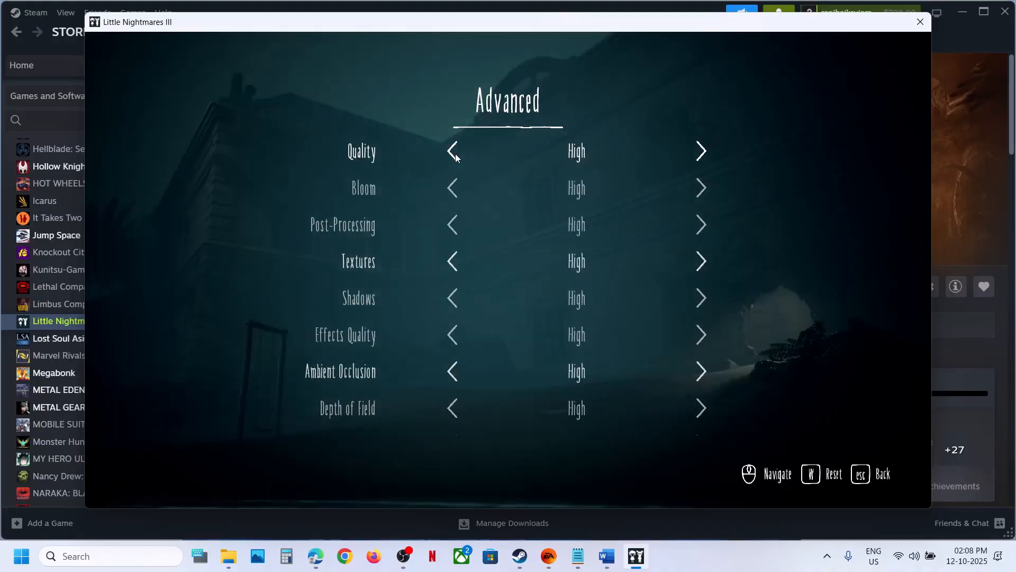
left_click(455, 153)
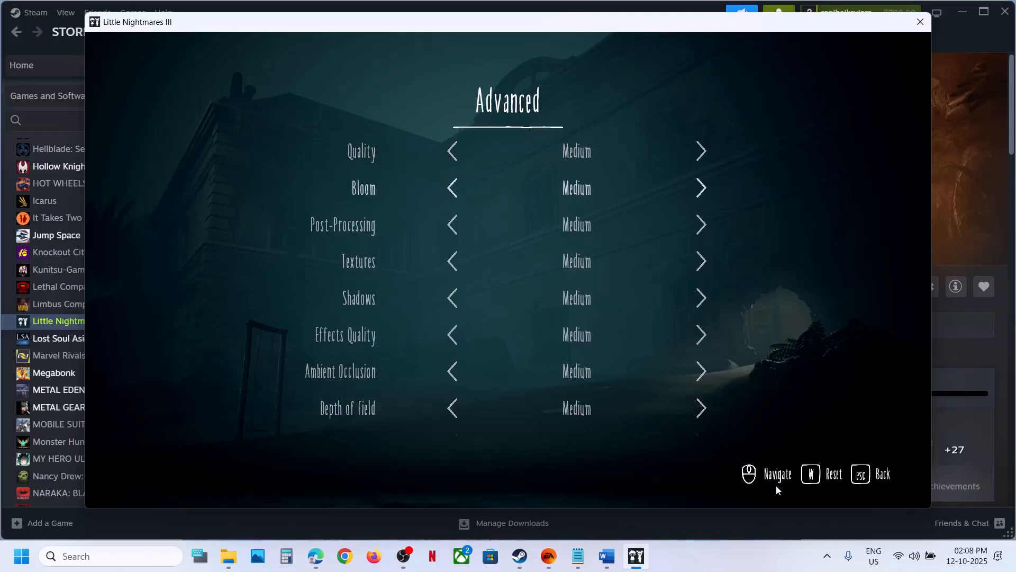
key("Escape")
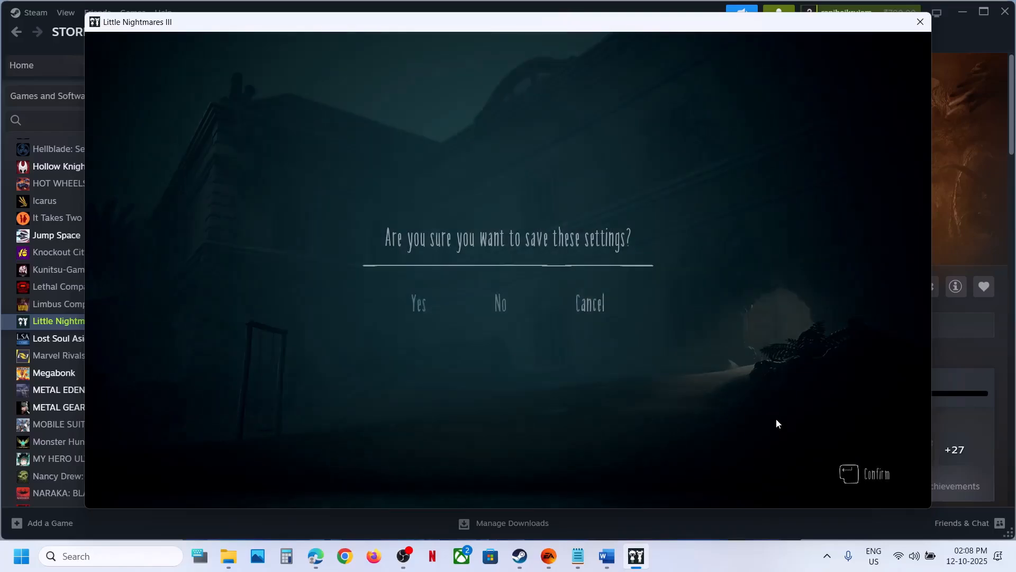
left_click(420, 310)
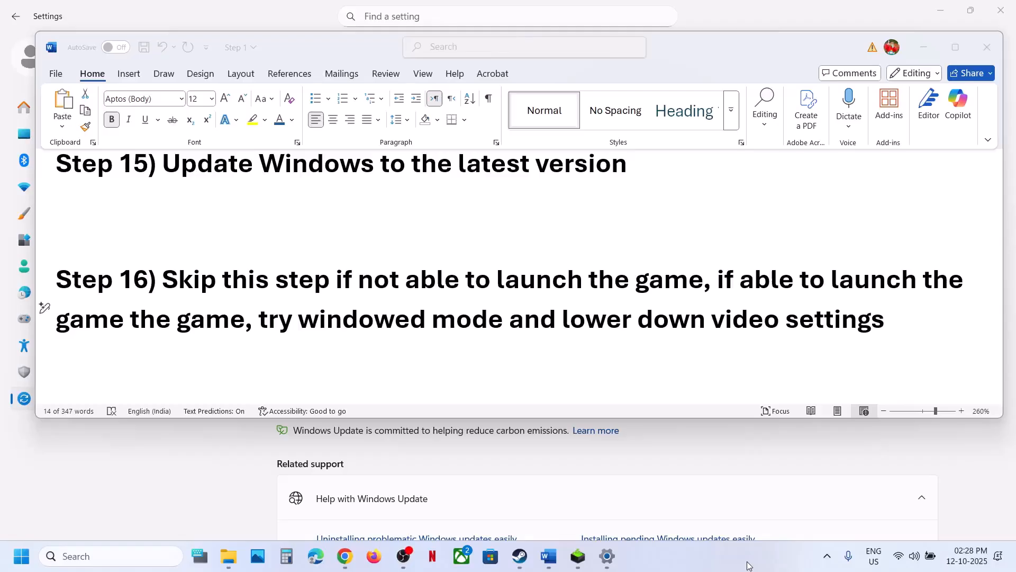
Step: Highlight the Step 17 note on updating the system BIOS in the Word document, and view the Windows battery status
scroll(365, 275, "down", 4)
scroll(365, 275, "up", 1)
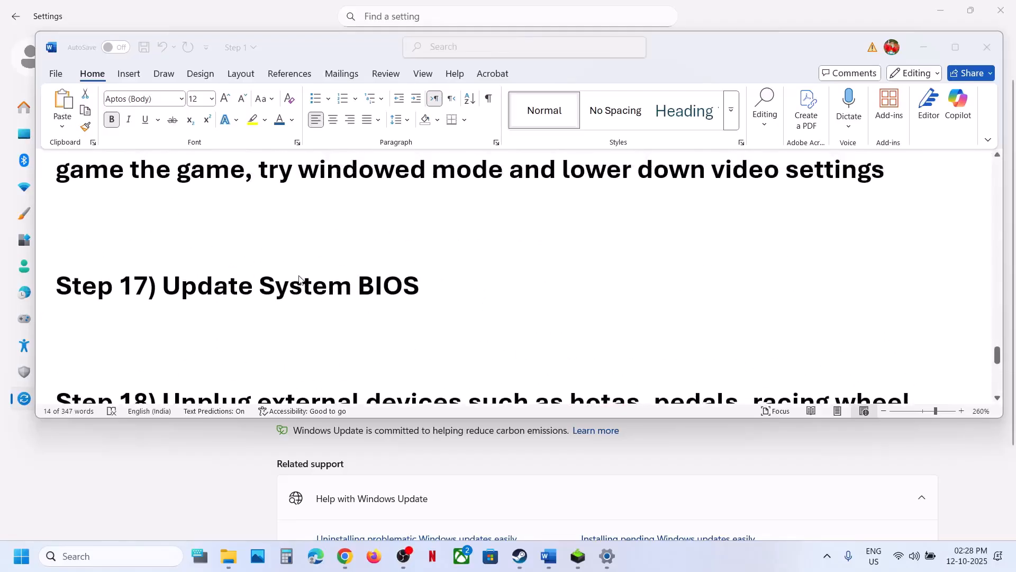
left_click(181, 281)
left_click_drag(164, 286, 391, 289)
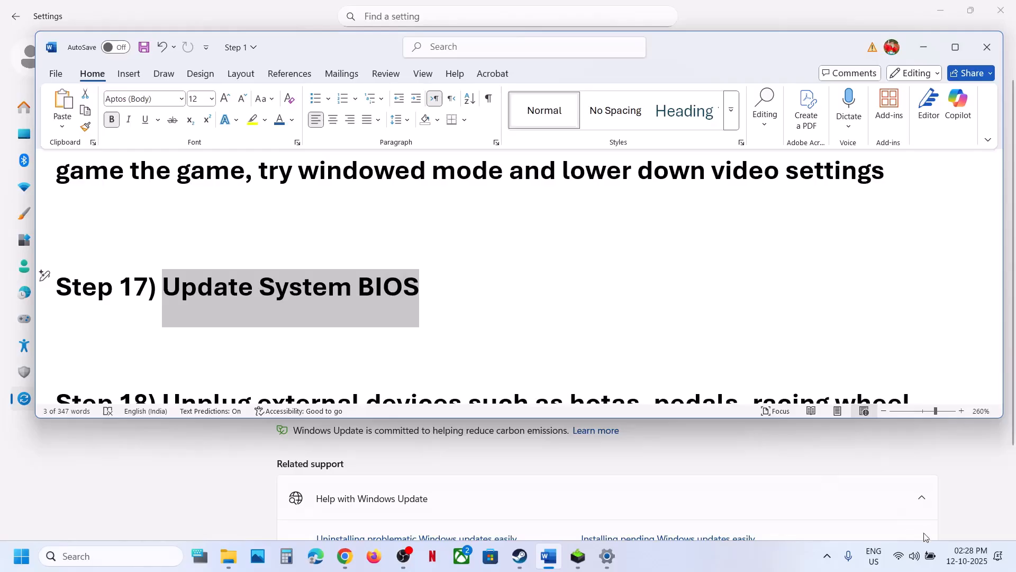
left_click(930, 559)
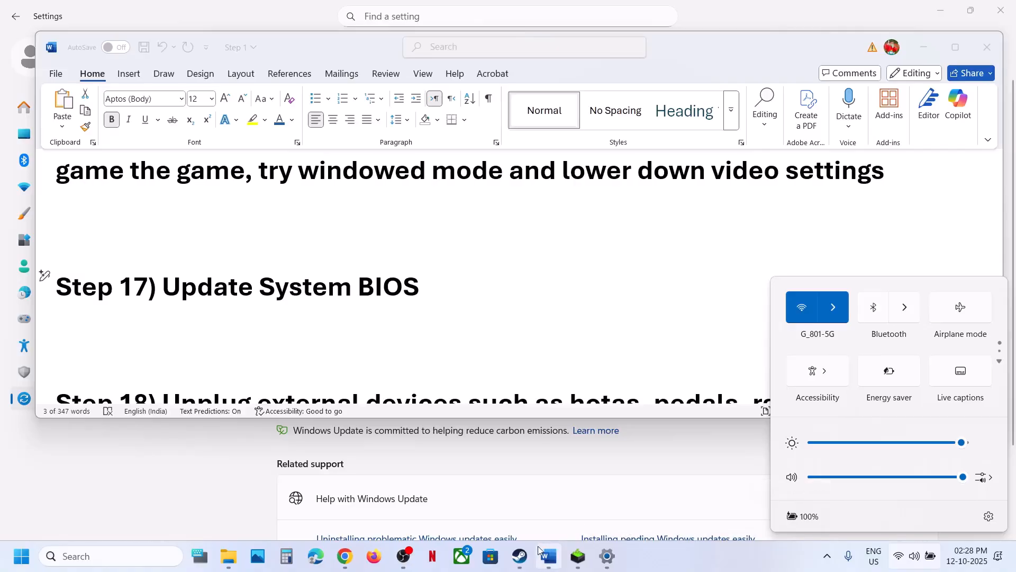
left_click(447, 335)
Step: Highlight the Step 18 notes on unplugging external devices, USB adapters, controllers and keyboards, and on removing the undervolt
scroll(447, 333, "down", 4)
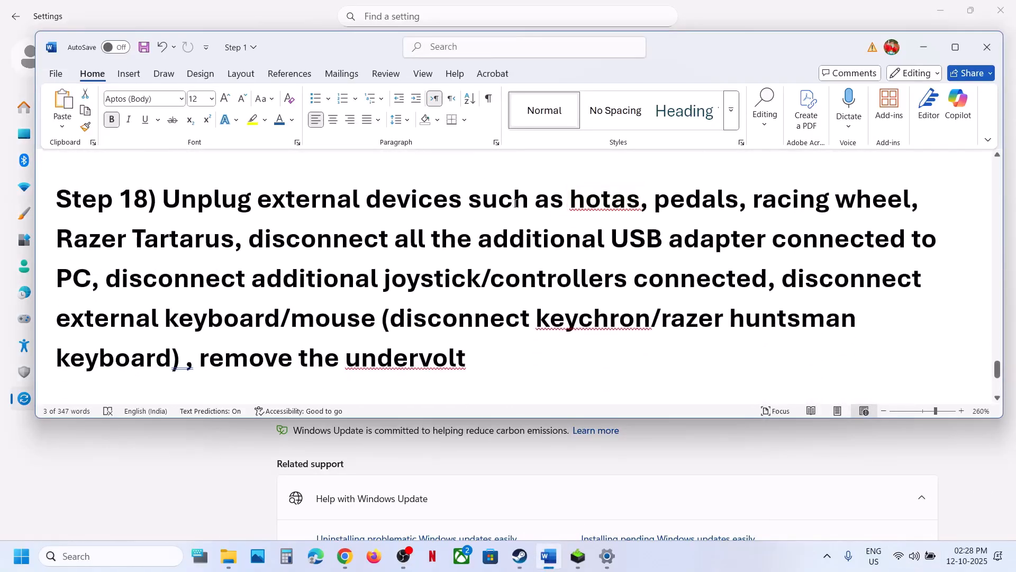
left_click_drag(503, 199, 772, 246)
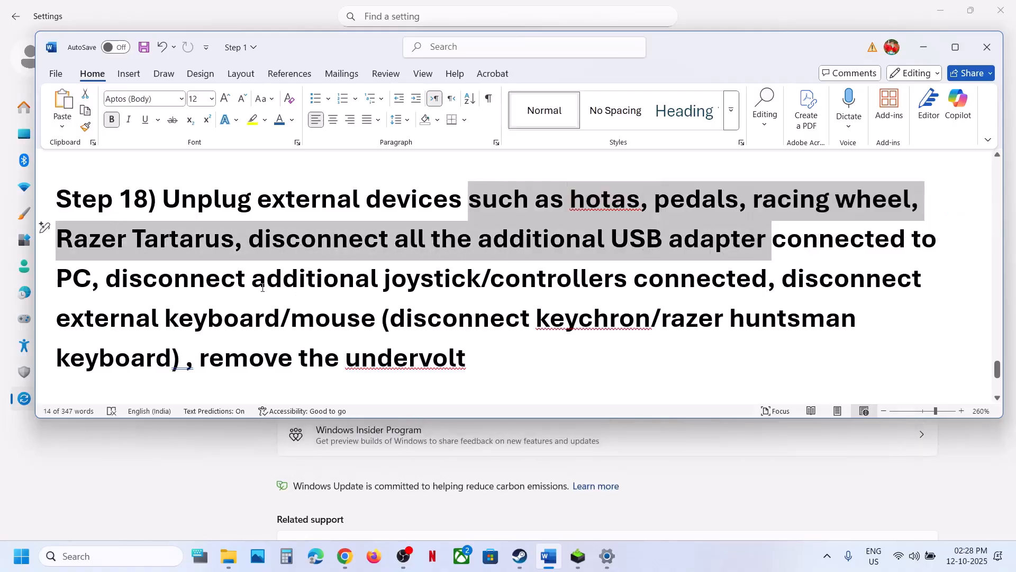
left_click_drag(157, 270, 769, 279)
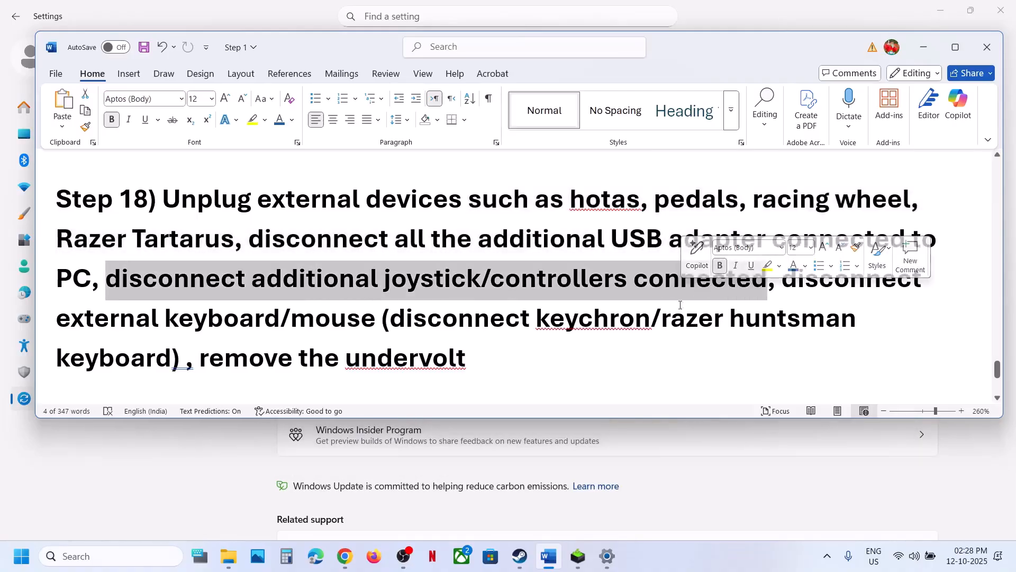
right_click(603, 319)
left_click_drag(165, 318, 713, 316)
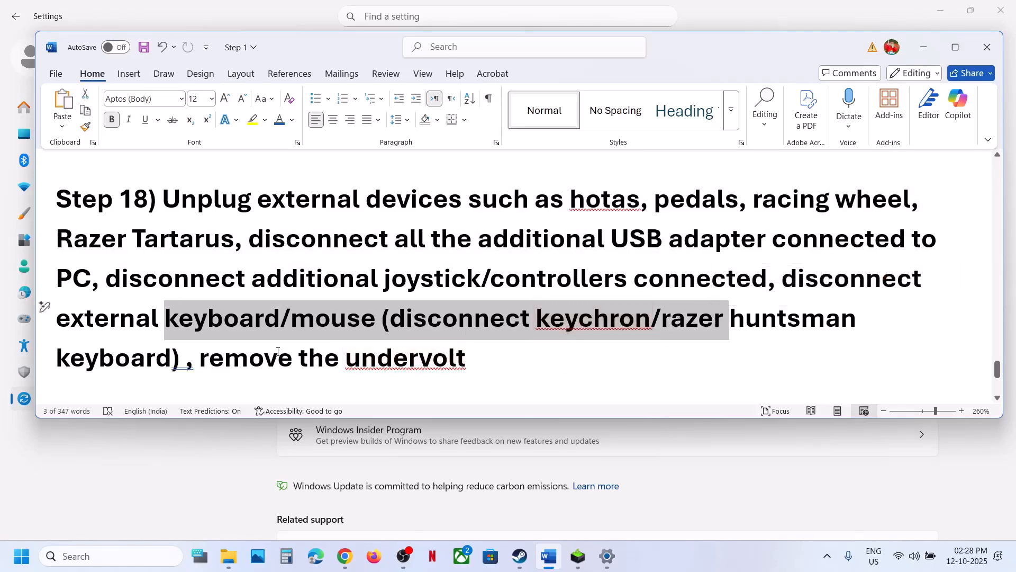
left_click_drag(210, 364, 461, 350)
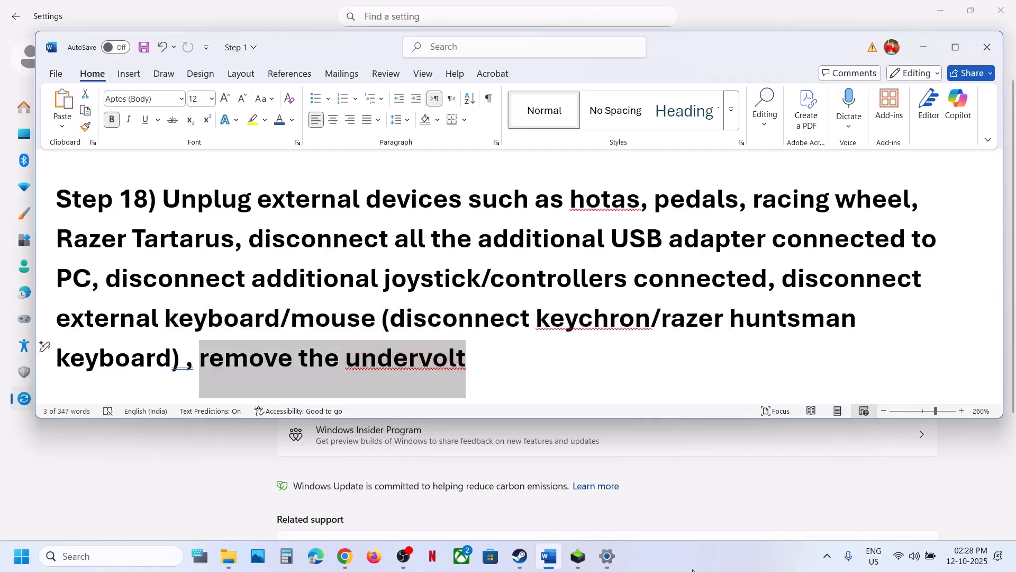
Step: Highlight the Step 19 note on uninstalling the game, and show the management options for Little Nightmares III in the Steam library
scroll(450, 298, "down", 4)
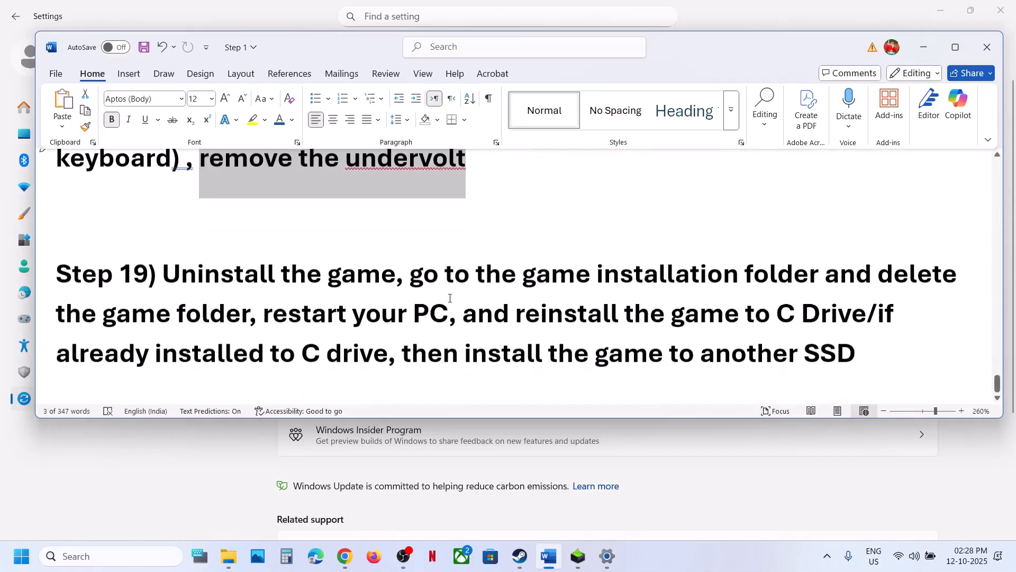
left_click_drag(222, 272, 802, 352)
left_click(528, 558)
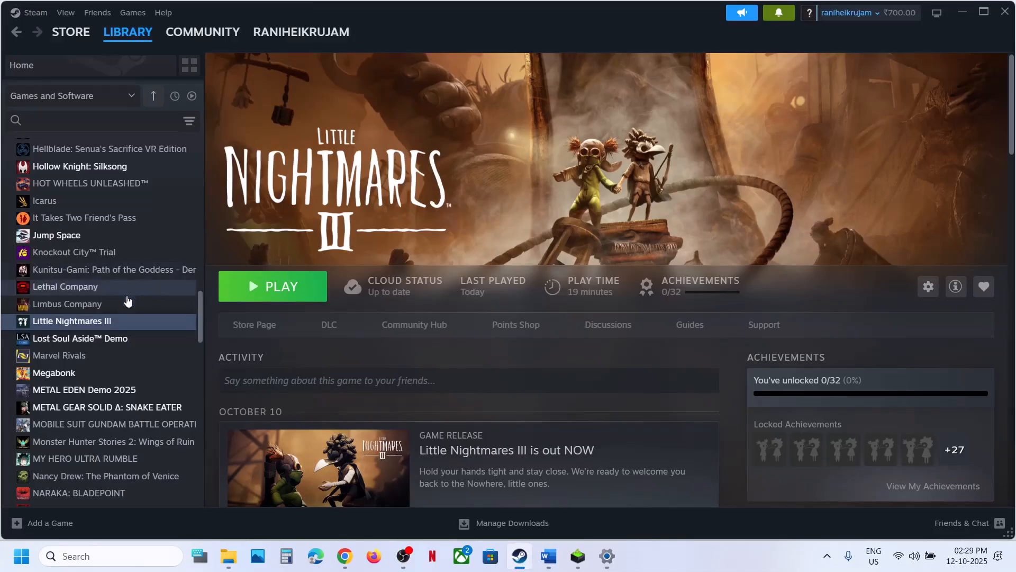
right_click(109, 323)
mouse_move(185, 401)
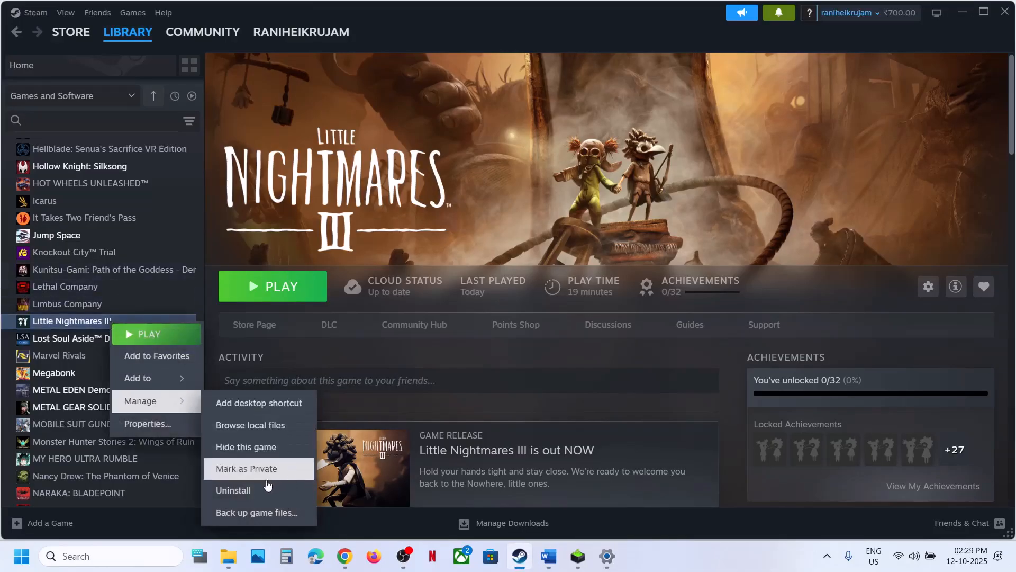
Step: Highlight the Step 19 parts in Word on reinstalling the game to C Drive or another SSD, and return to Steam
left_click(548, 556)
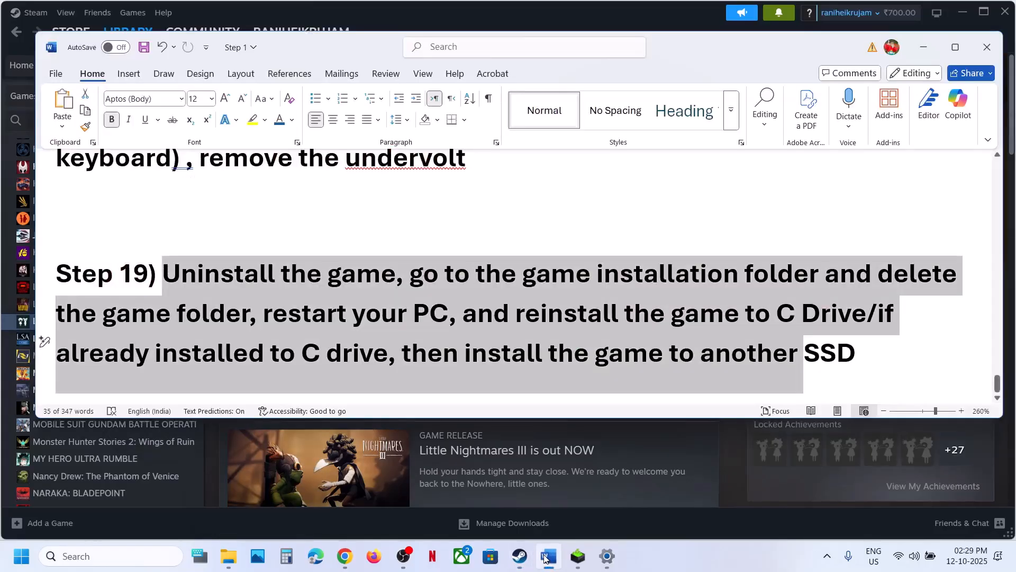
left_click(529, 357)
left_click_drag(516, 315, 823, 332)
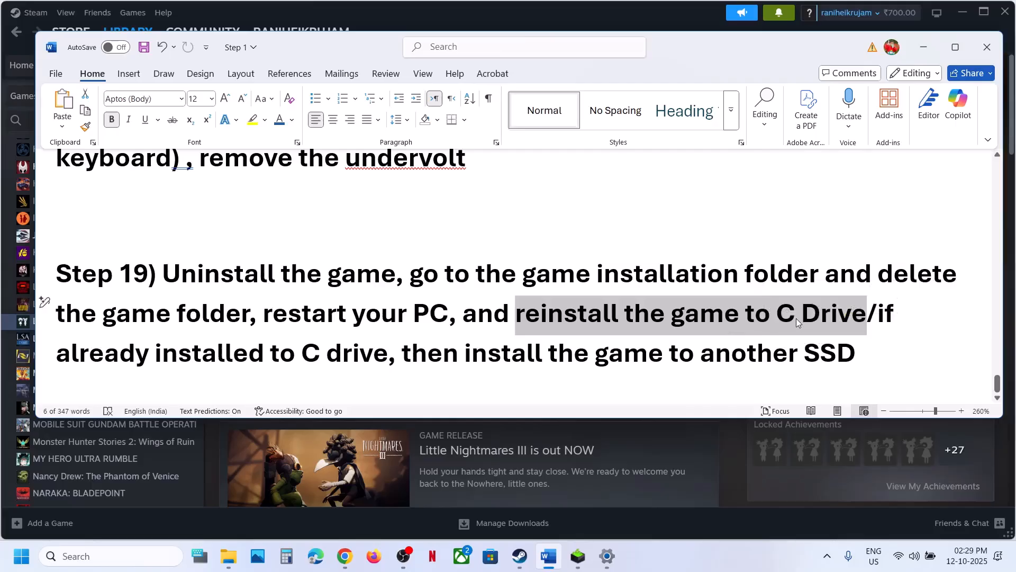
left_click_drag(876, 316, 837, 366)
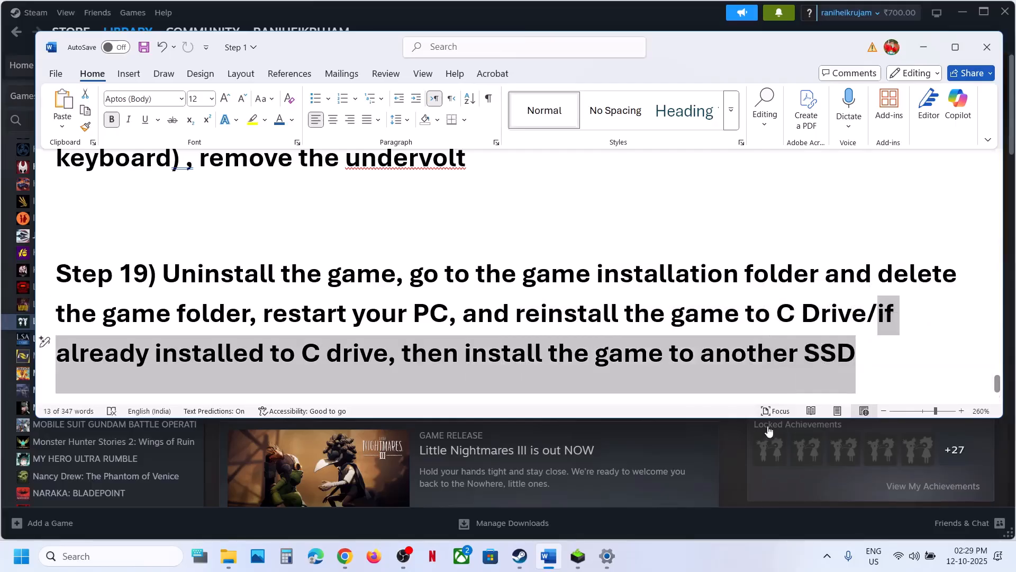
left_click(735, 452)
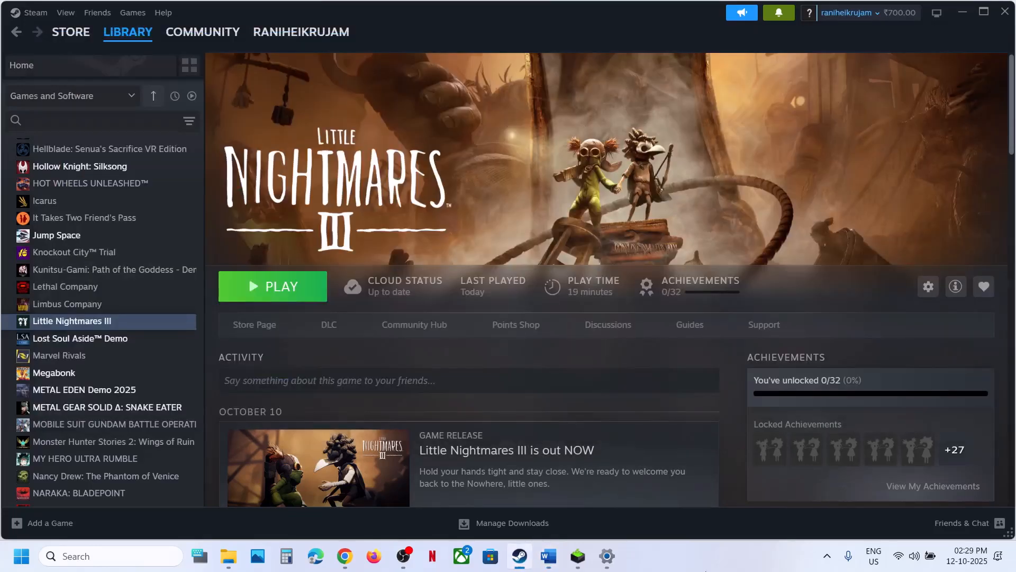
left_click(697, 569)
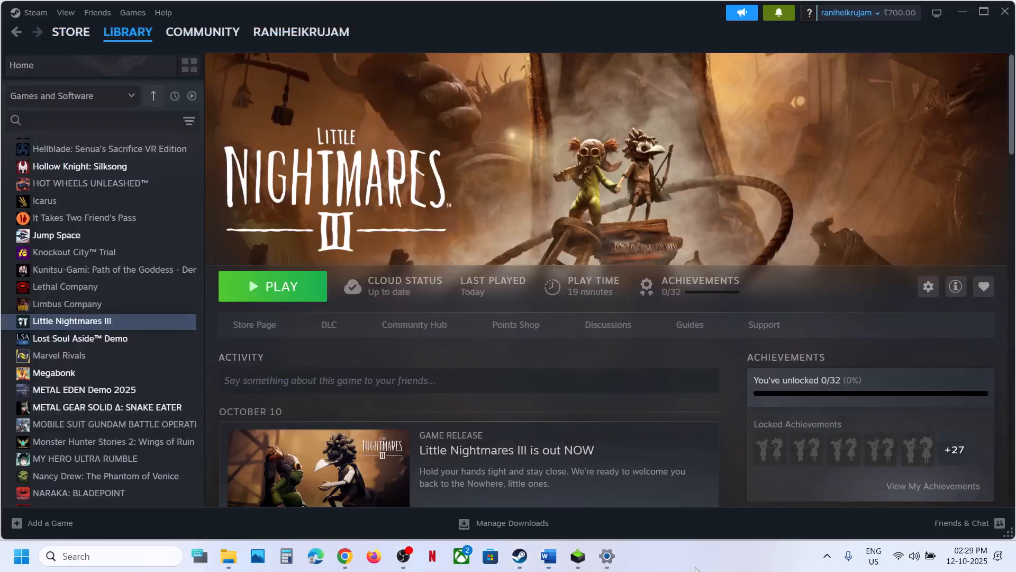